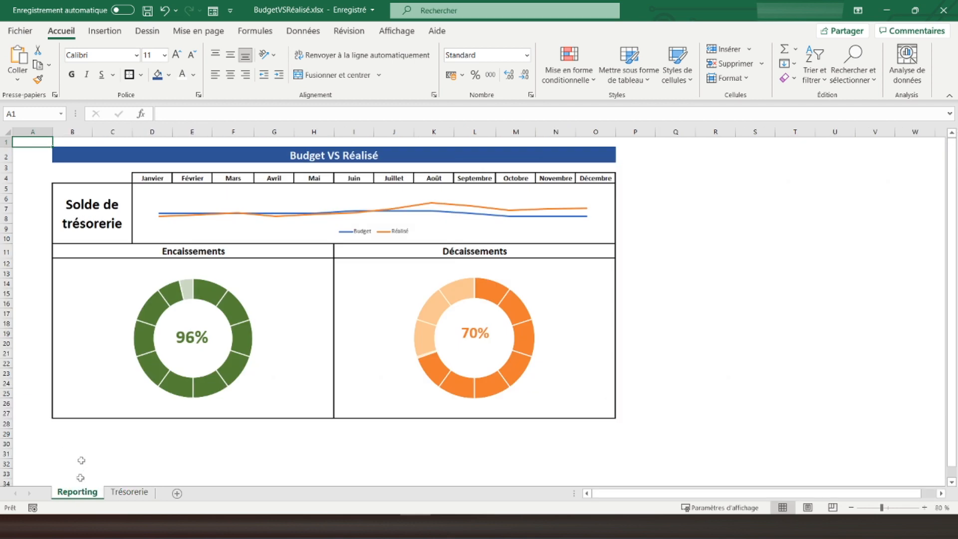
pyautogui.click(76, 493)
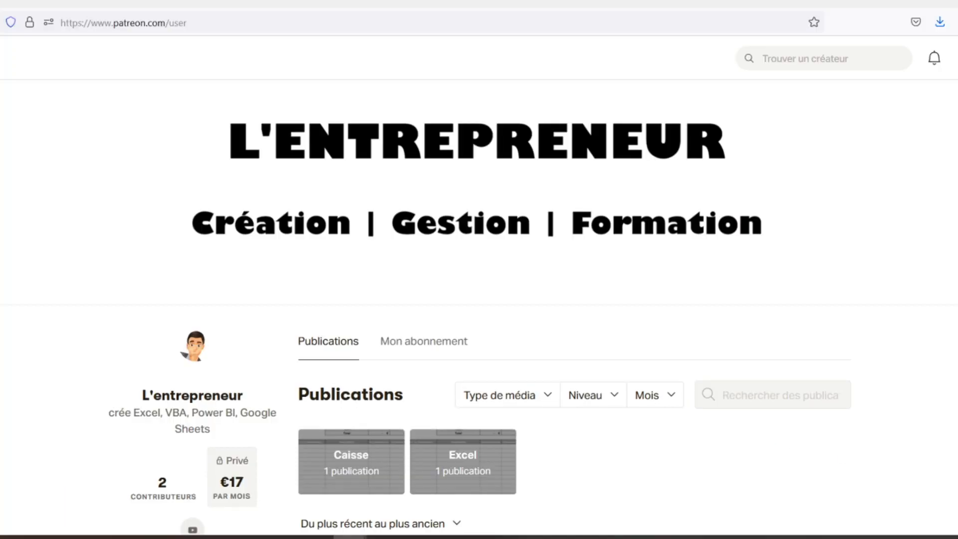
# Look through the publications on the Patreon creator page, including the Feuilles de caisse post and its attached file
pyautogui.scroll(-3, 479, 299)
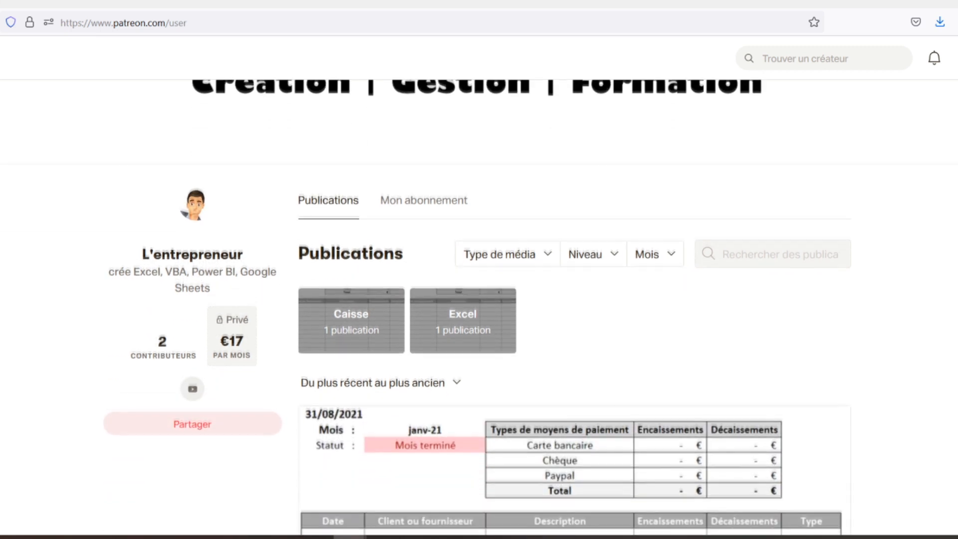
pyautogui.scroll(-2, 478, 300)
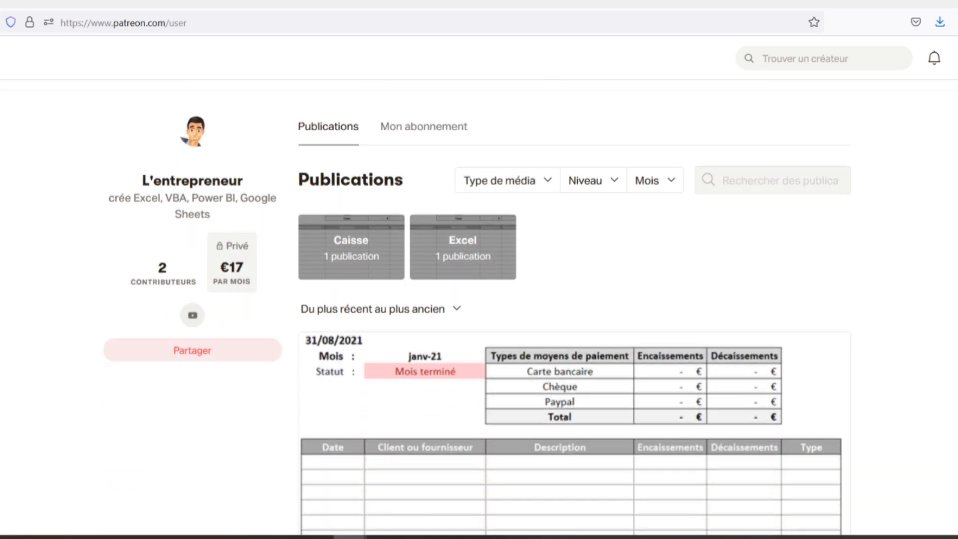
pyautogui.scroll(-2, 479, 300)
pyautogui.scroll(-1, 479, 299)
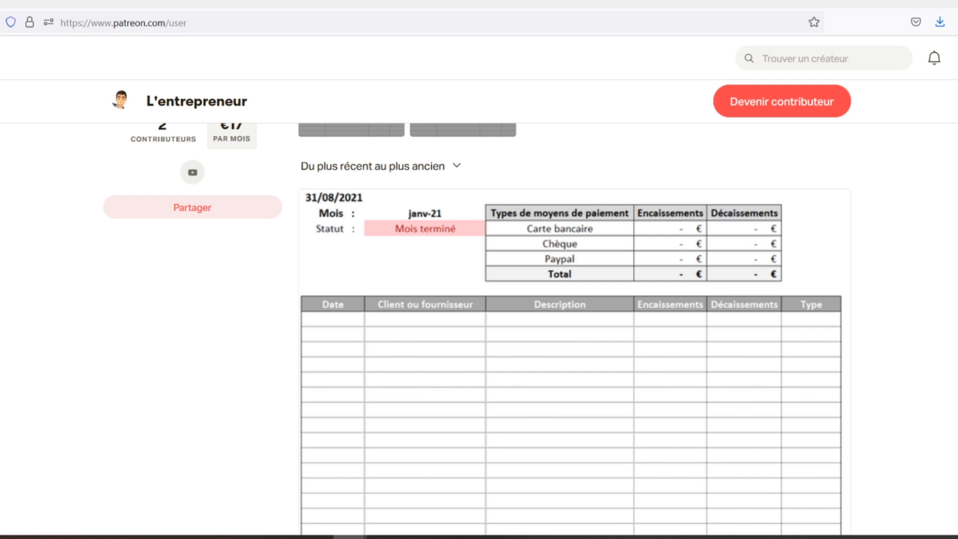
pyautogui.scroll(-1, 478, 299)
pyautogui.scroll(-1, 479, 300)
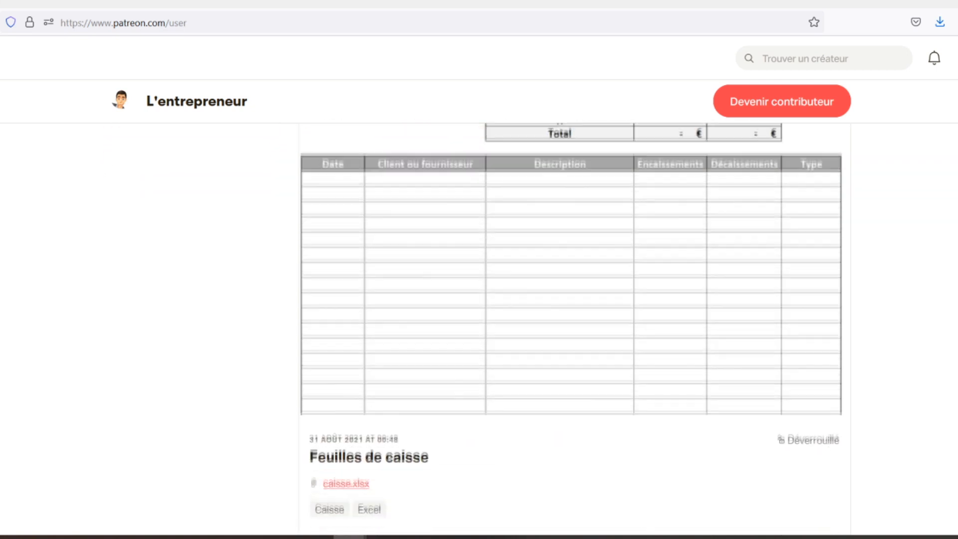
pyautogui.scroll(-1, 479, 299)
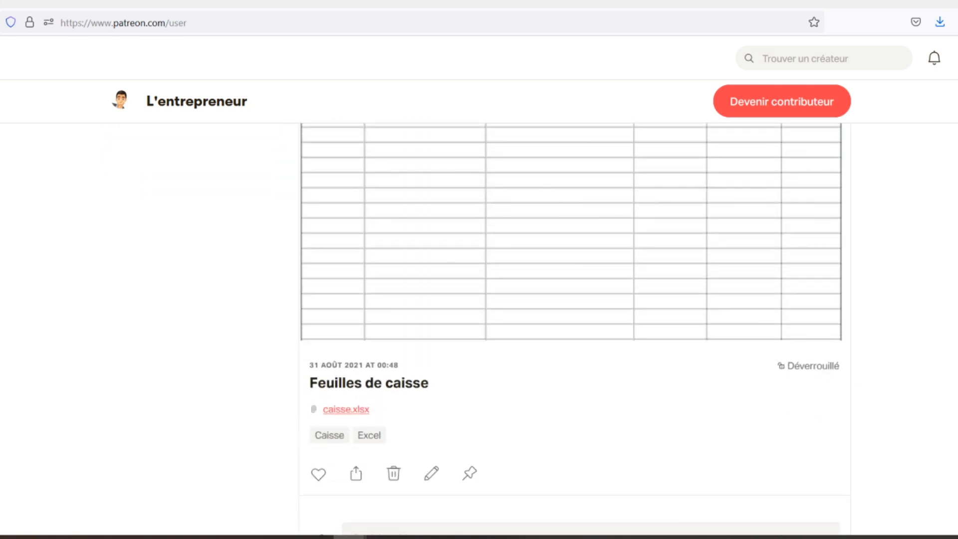
pyautogui.scroll(-1, 479, 299)
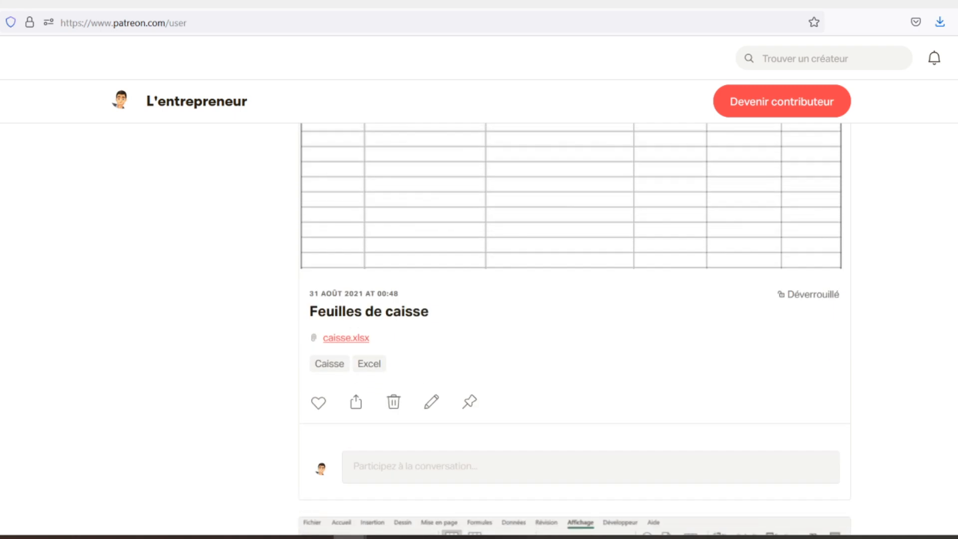
pyautogui.scroll(-1, 478, 299)
pyautogui.scroll(-1, 479, 299)
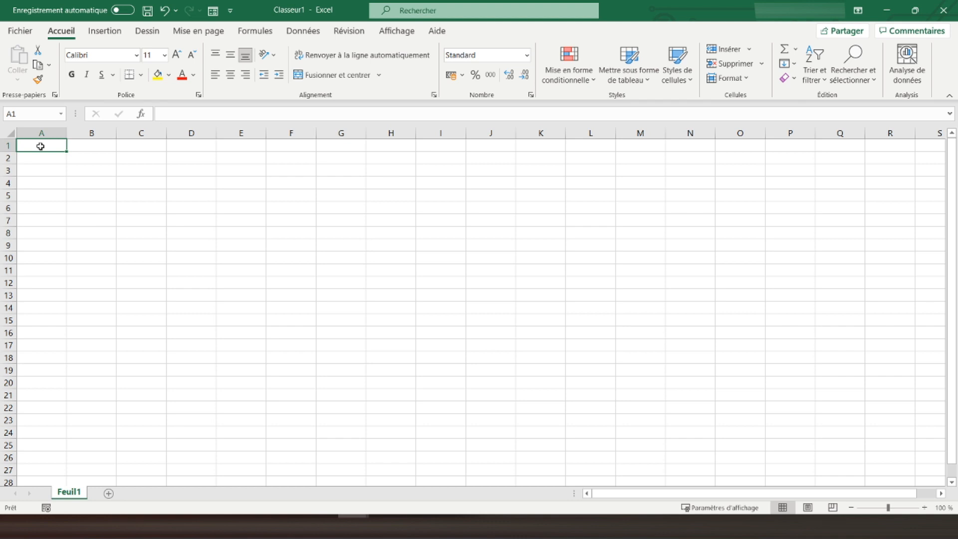
# In a blank Excel workbook, enter the title "Budget VS Réalisé" in cell B2
pyautogui.press('Down')
pyautogui.press('Right')
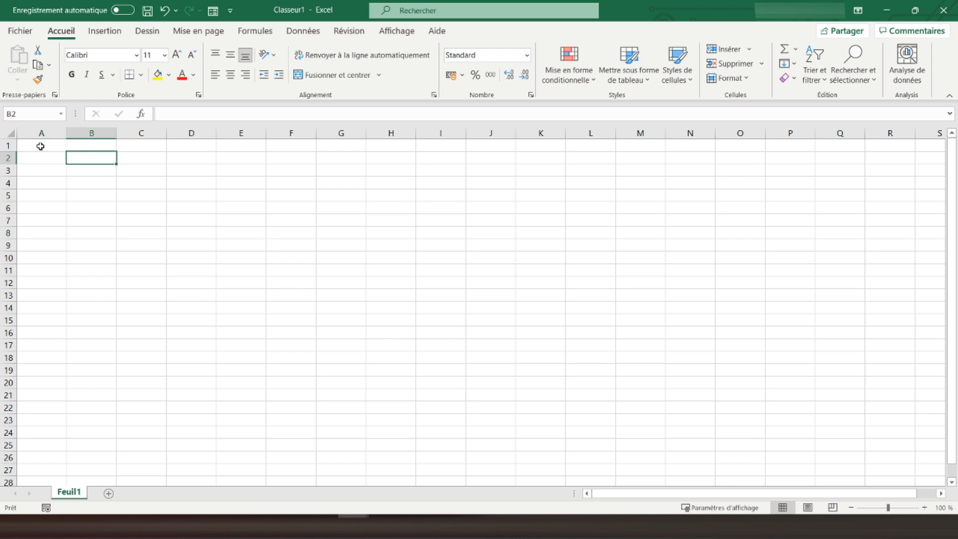
pyautogui.write('Budget VS Réalisé')
pyautogui.press('Return')
pyautogui.press('Up')
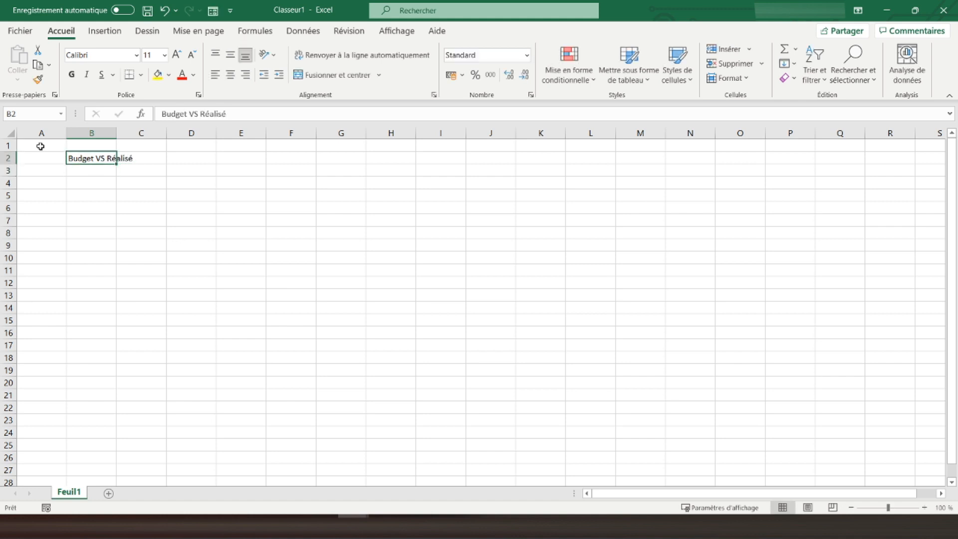
# Merge and centre the title across cells B2 to Z2
pyautogui.hotkey('shift', 'Right')
pyautogui.hotkey('shift', 'Right')
pyautogui.hotkey('shift', 'Right')
pyautogui.hotkey('shift', 'Right')
pyautogui.hotkey('shift', 'Right')
pyautogui.hotkey('shift', 'Right')
pyautogui.hotkey('shift', 'Right')
pyautogui.hotkey('shift', 'Right')
pyautogui.hotkey('shift', 'Right')
pyautogui.hotkey('shift', 'Right')
pyautogui.hotkey('shift', 'Right')
pyautogui.hotkey('shift', 'Right')
pyautogui.hotkey('shift', 'Right')
pyautogui.hotkey('shift', 'Right')
pyautogui.hotkey('shift', 'Right')
pyautogui.hotkey('shift', 'Right')
pyautogui.hotkey('shift', 'Right')
pyautogui.hotkey('shift', 'Right')
pyautogui.hotkey('shift', 'Right')
pyautogui.hotkey('shift', 'Right')
pyautogui.hotkey('shift', 'Right')
pyautogui.hotkey('shift', 'Right')
pyautogui.hotkey('shift', 'Right')
pyautogui.hotkey('shift', 'Right')
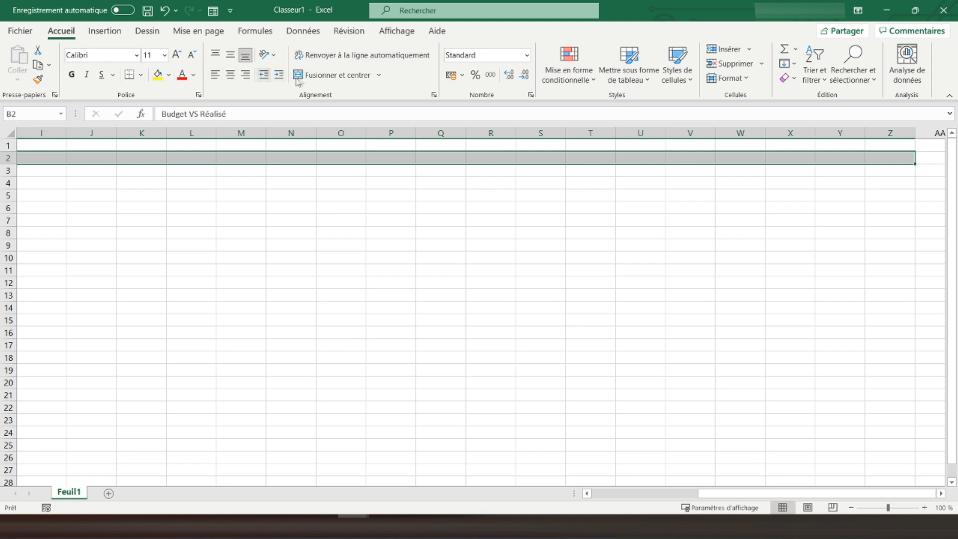
pyautogui.click(335, 79)
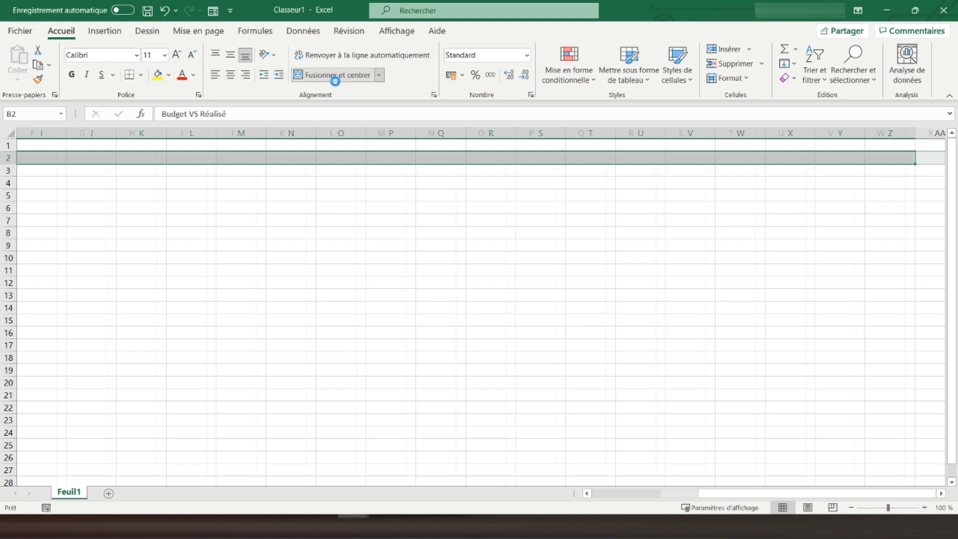
# Give the merged title cell a dark blue fill and white text
pyautogui.click(170, 75)
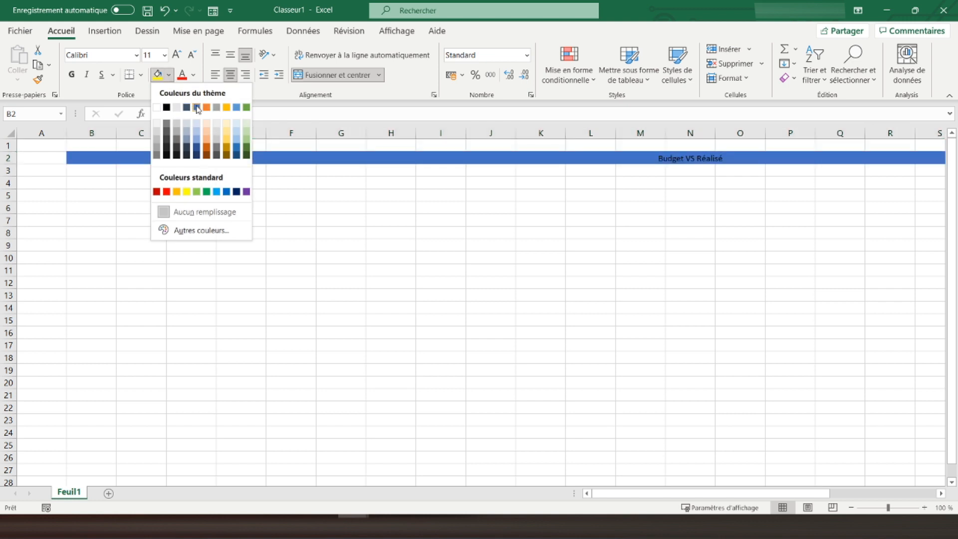
pyautogui.click(196, 152)
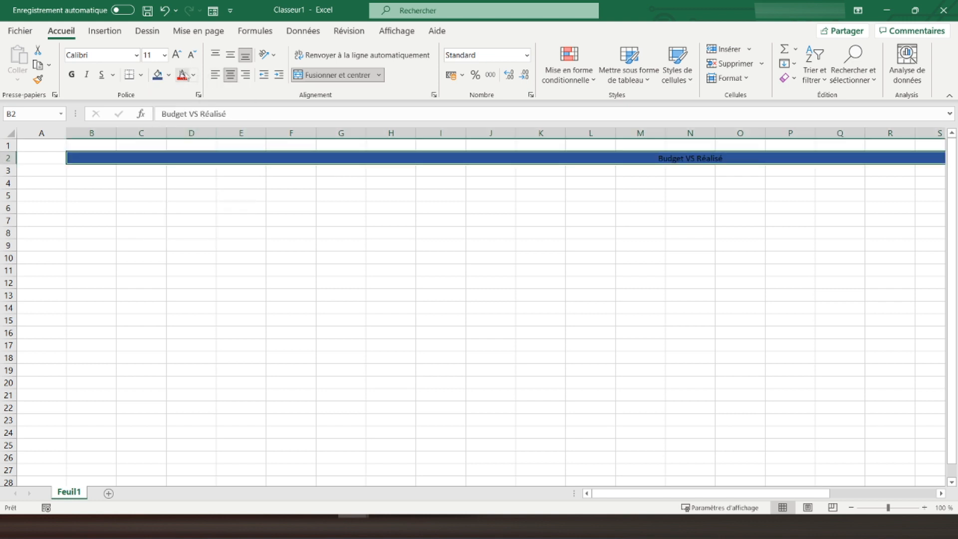
pyautogui.click(195, 75)
pyautogui.click(181, 125)
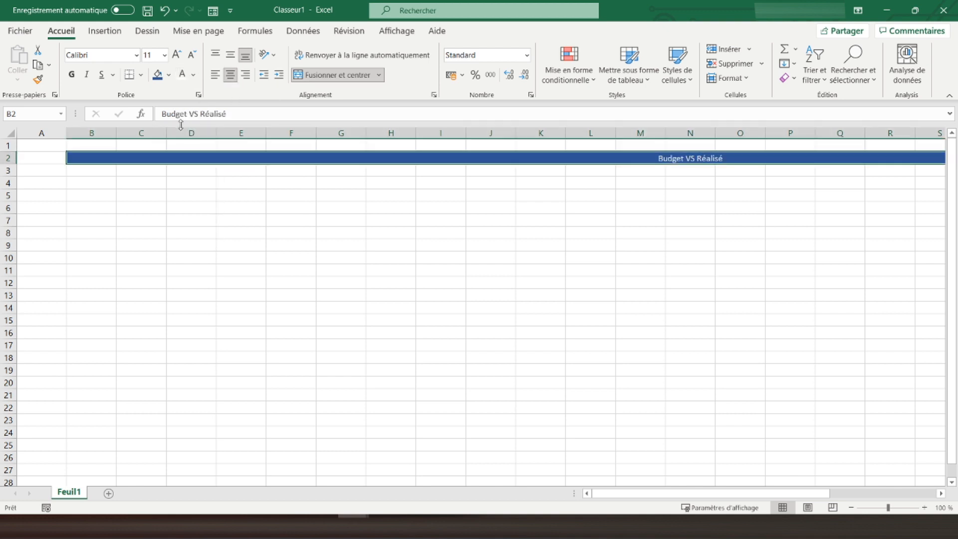
# Make the title in row 2 bold and increase its font size to 18
pyautogui.click(72, 76)
pyautogui.click(176, 55)
pyautogui.click(176, 55)
pyautogui.click(176, 55)
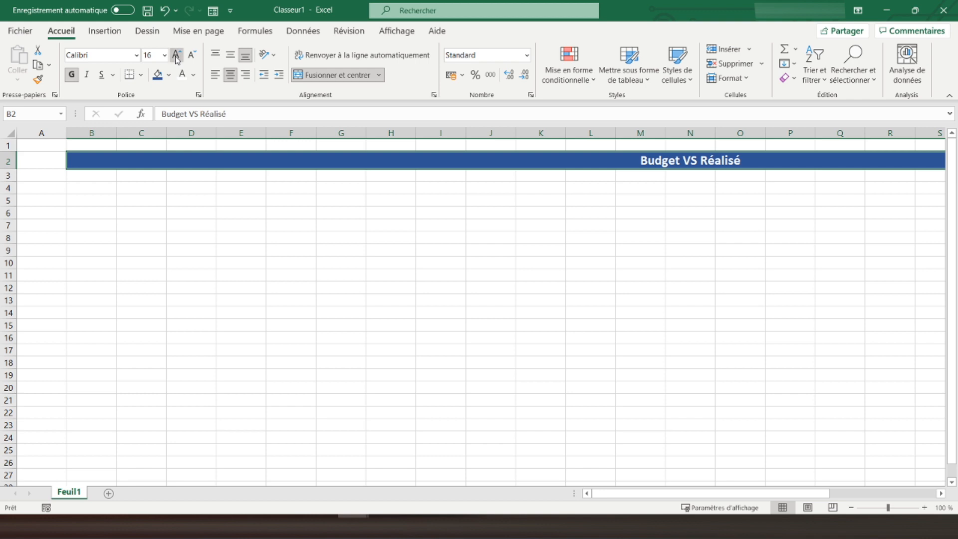
pyautogui.click(176, 55)
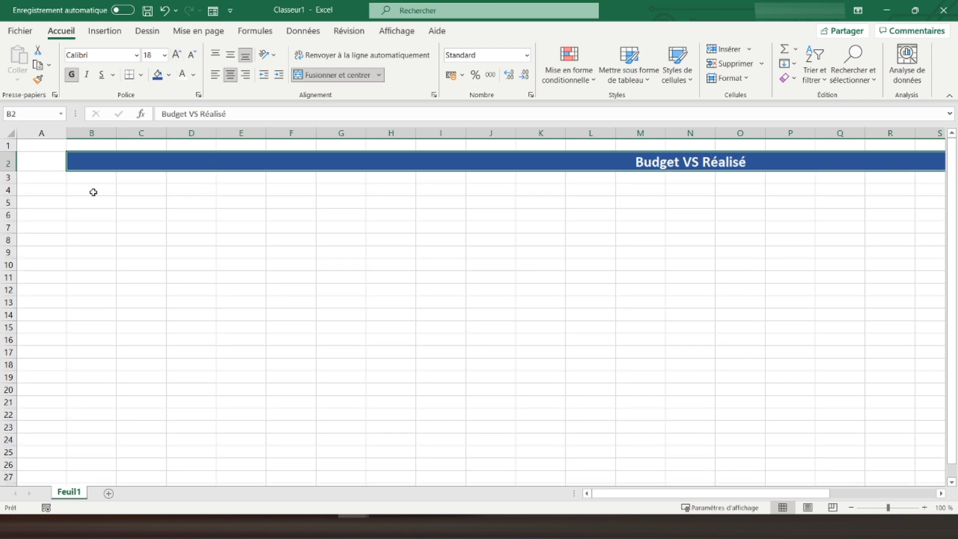
# Narrow column A so that it serves as a slim margin beside the title band
pyautogui.click(924, 507)
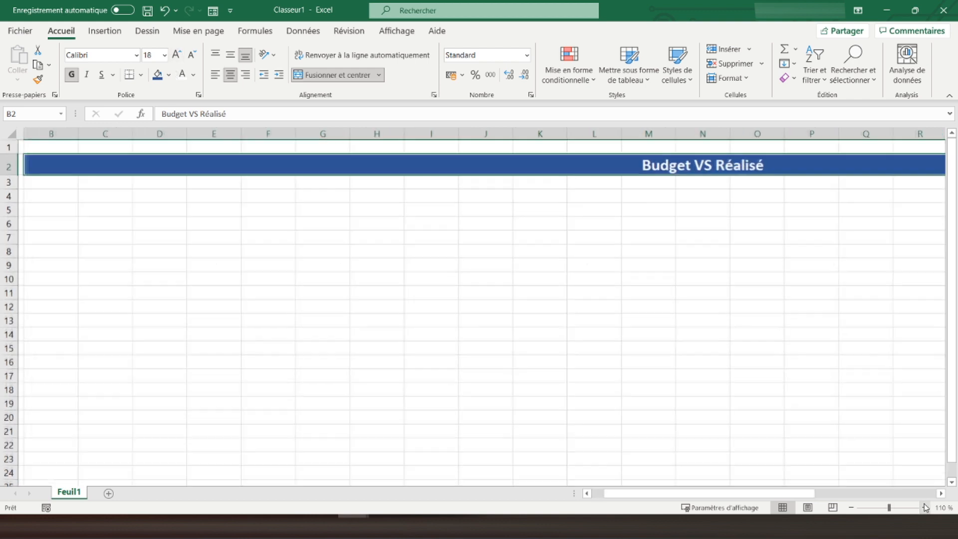
pyautogui.click(853, 508)
pyautogui.click(852, 508)
pyautogui.click(852, 508)
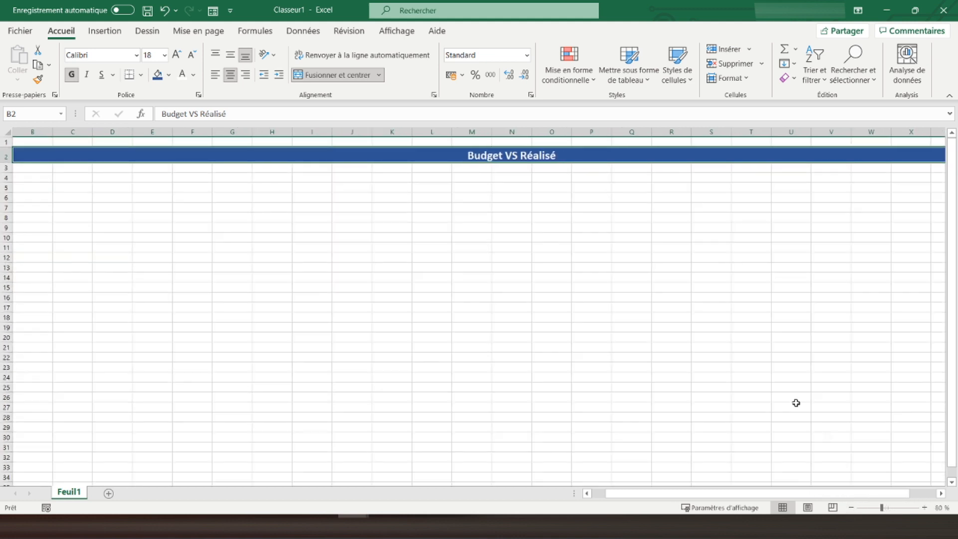
pyautogui.click(42, 181)
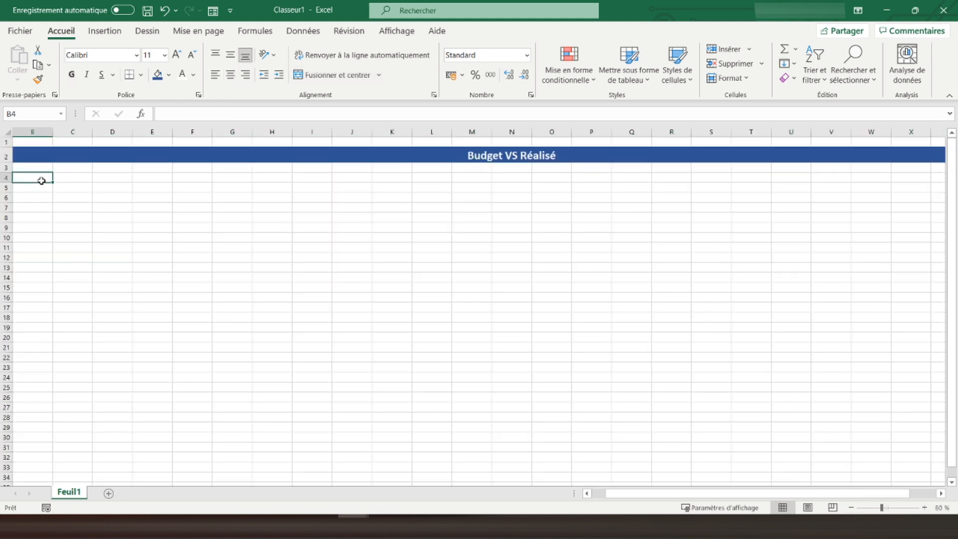
pyautogui.press('Left')
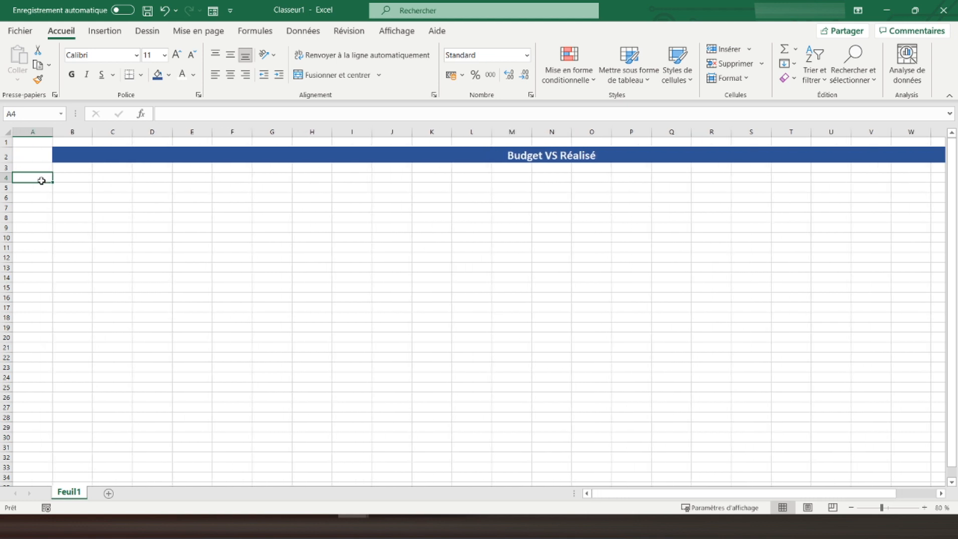
pyautogui.press('Right')
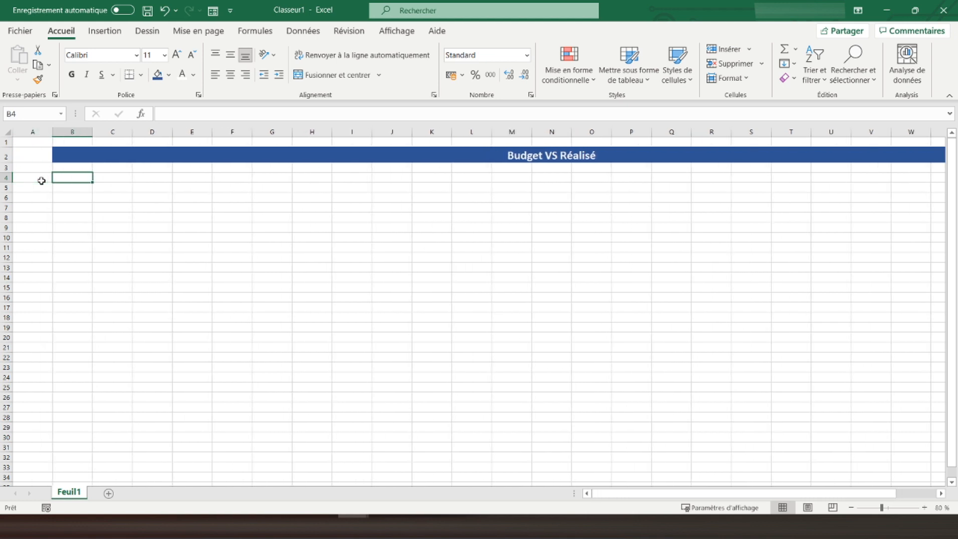
pyautogui.moveTo(53, 132); pyautogui.dragTo(24, 142)
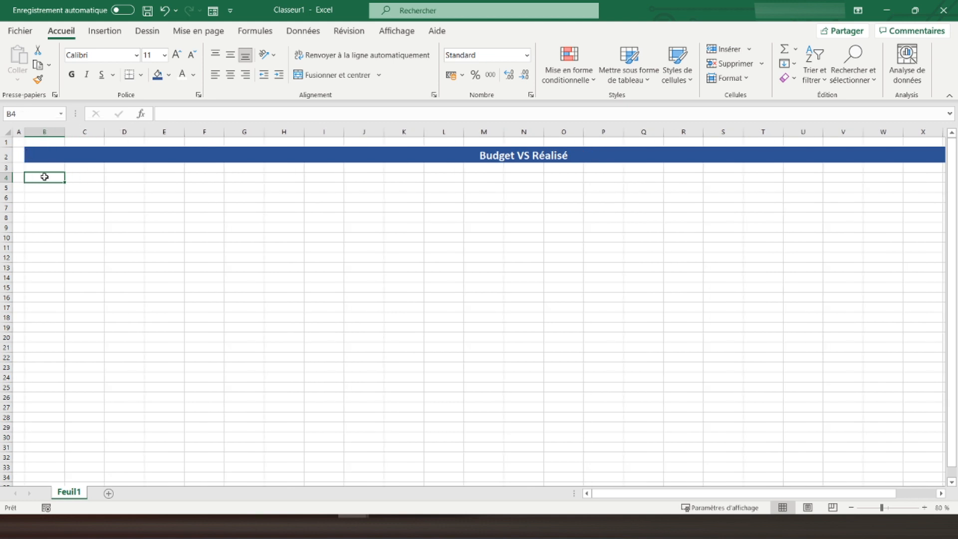
# Enter the month headers Janvier, Février and Mars in cells C4, E4 and G4, leaving one empty column between them
pyautogui.press('Right')
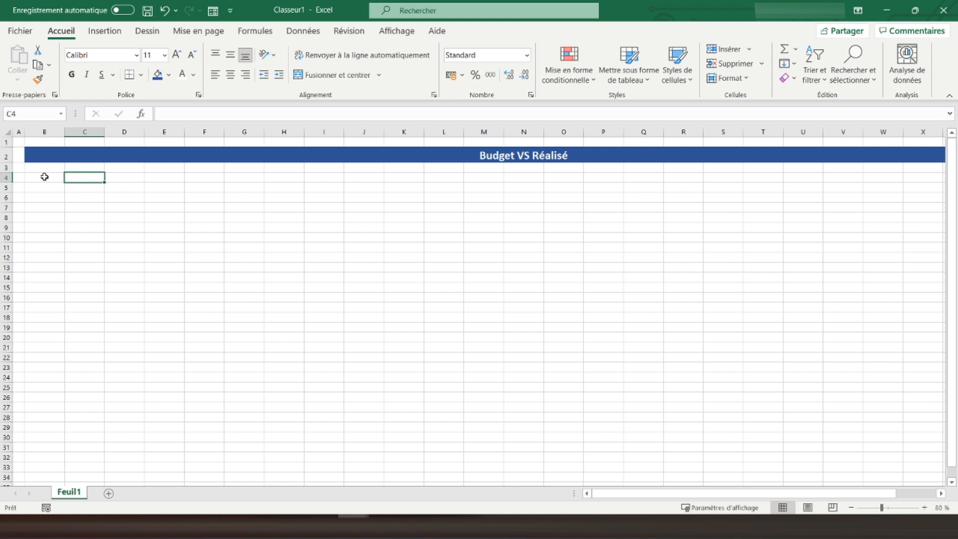
pyautogui.write('Janvier')
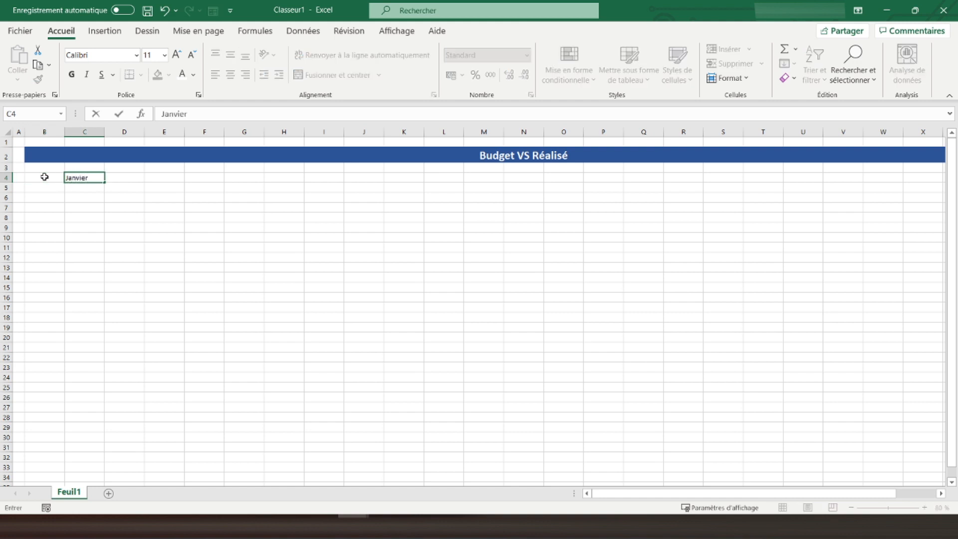
pyautogui.press('Return')
pyautogui.press('Up')
pyautogui.press('Right')
pyautogui.press('Right')
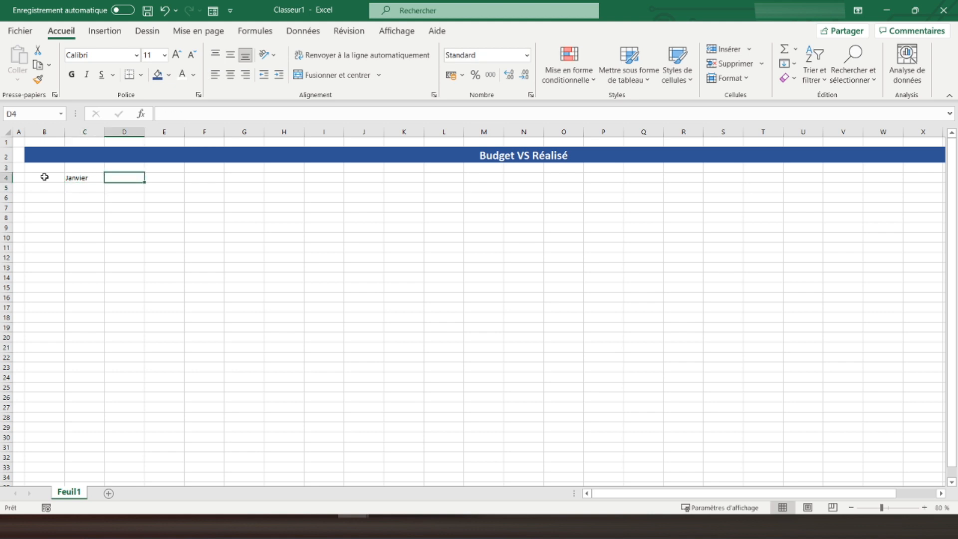
pyautogui.write('Février')
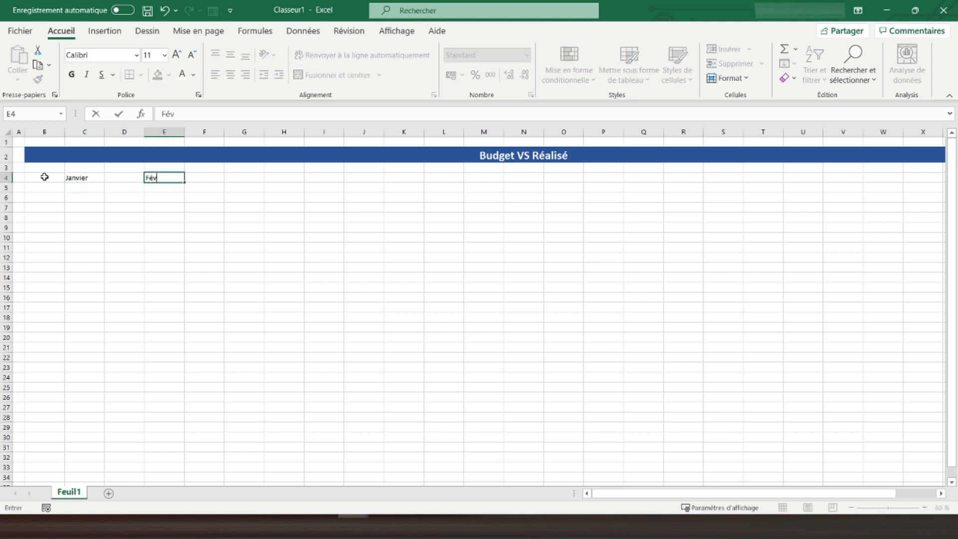
pyautogui.press('Right')
pyautogui.press('Right')
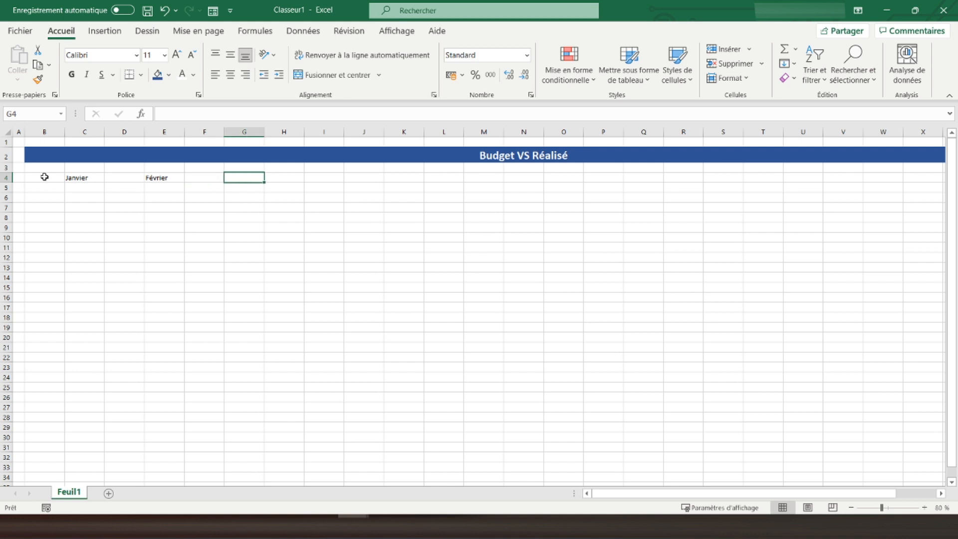
pyautogui.write('Mars')
pyautogui.press('Right')
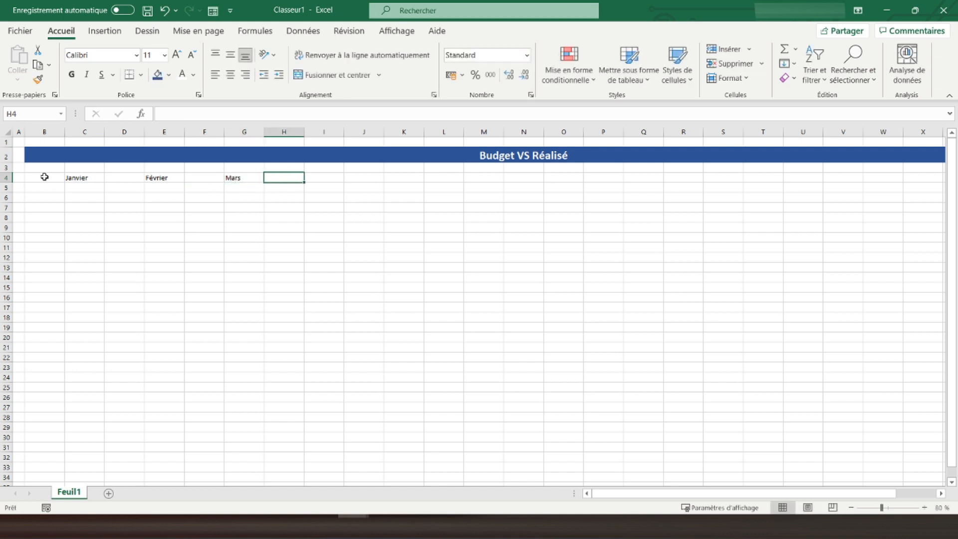
pyautogui.press('Right')
# Continue the month headers in row 4 with Avril in I4, Mai in K4 and Juin in M4
pyautogui.write('Avril')
pyautogui.press('Right')
pyautogui.press('Right')
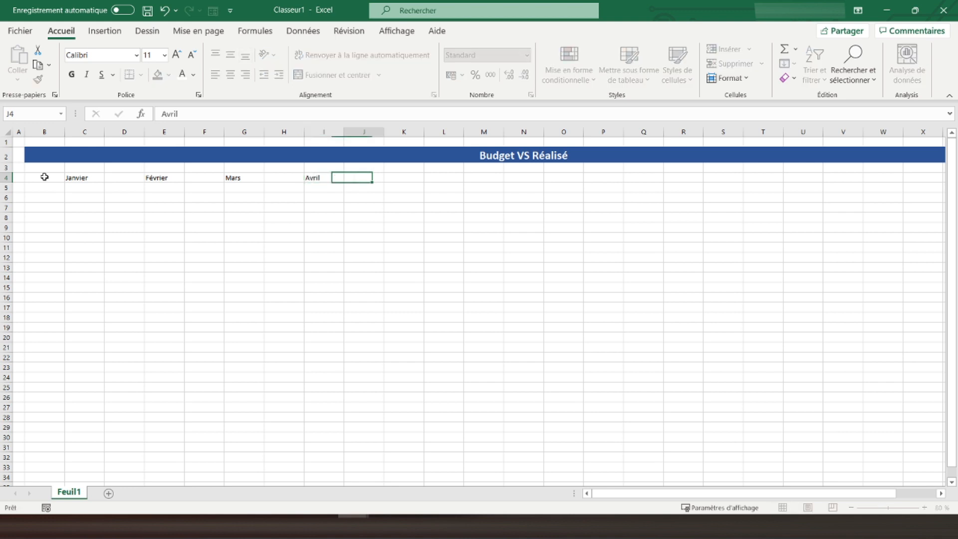
pyautogui.write('Mai')
pyautogui.press('Right')
pyautogui.press('Right')
pyautogui.write('Juin')
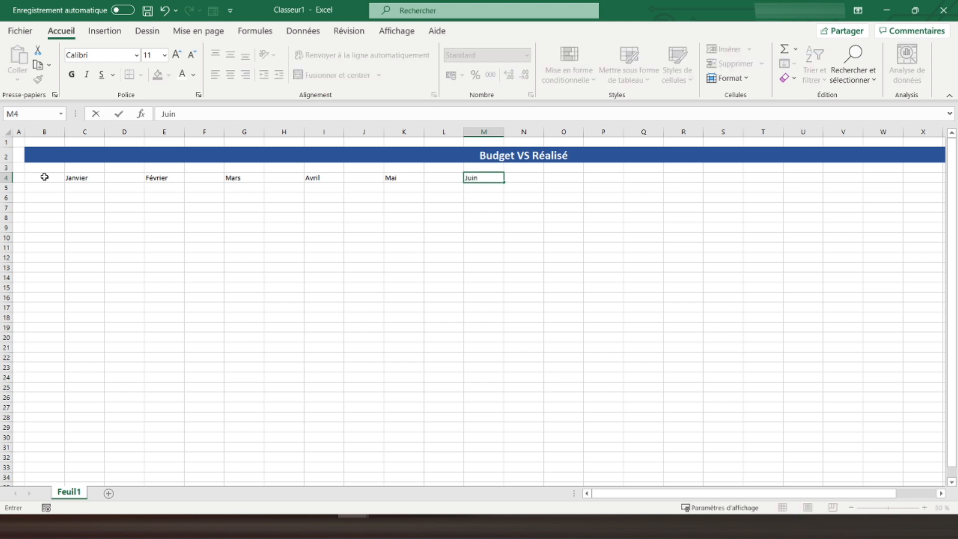
pyautogui.press('Right')
pyautogui.press('Right')
# Add the month headers Juillet, Aout, Septembre and Octobre in cells O4, Q4, S4 and U4
pyautogui.write('Juu')
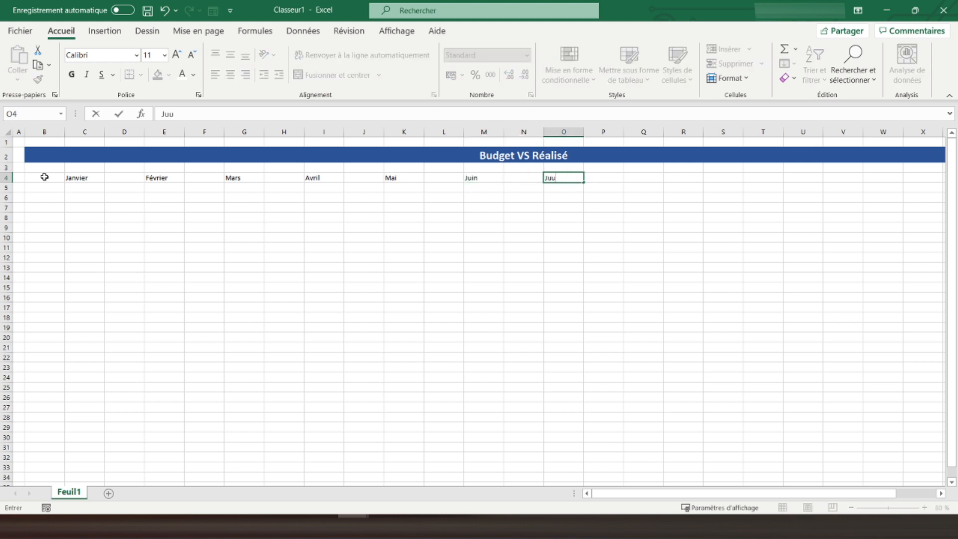
pyautogui.write('llet')
pyautogui.press('Right')
pyautogui.press('Right')
pyautogui.write('Aout')
pyautogui.press('Right')
pyautogui.press('Right')
pyautogui.write('S')
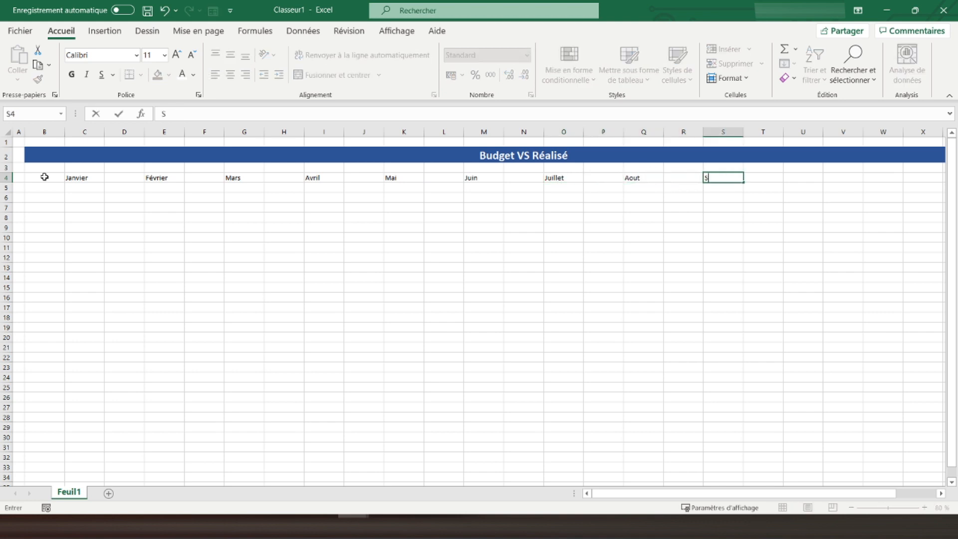
pyautogui.write('eptembre')
pyautogui.press('Right')
pyautogui.press('Right')
pyautogui.write('Octo')
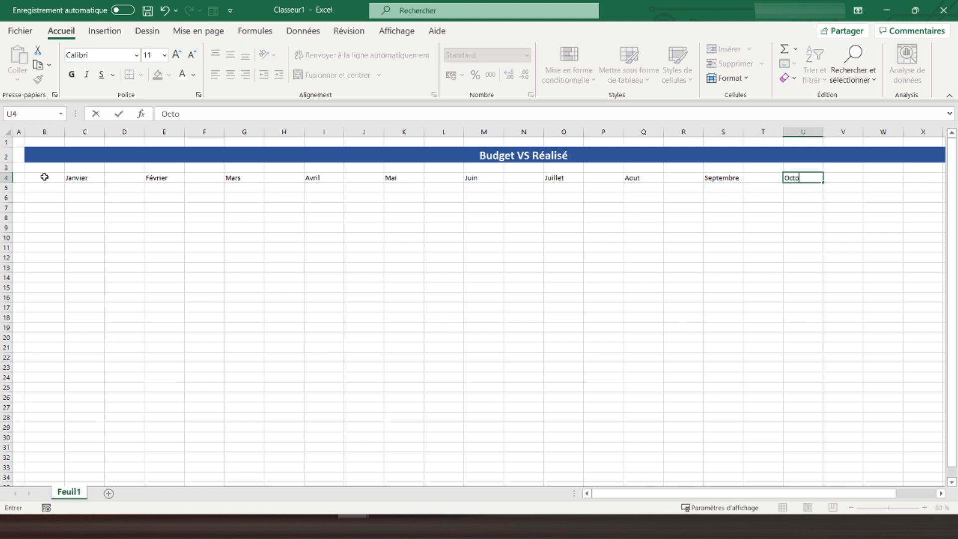
pyautogui.press('Right')
pyautogui.press('Right')
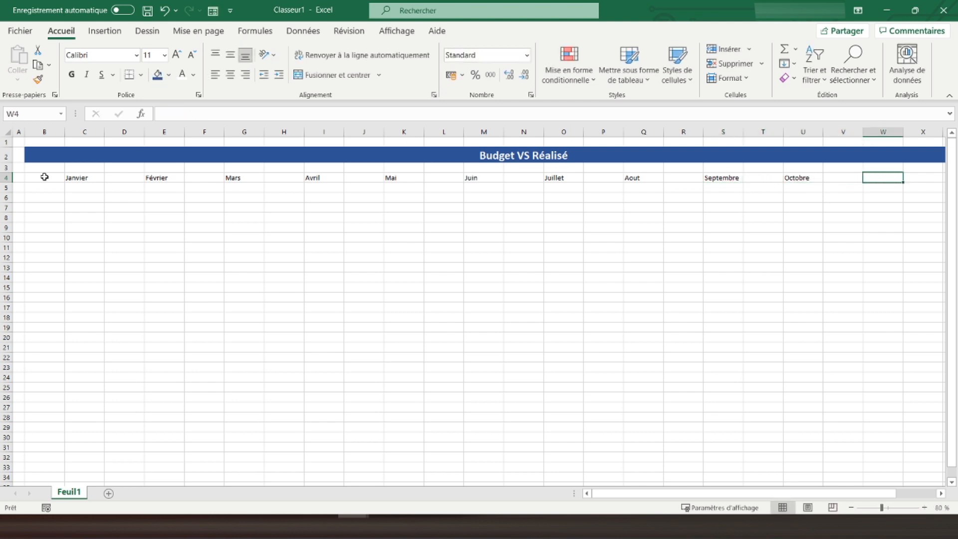
# Complete the month headers in row 4 with Novembre in W4 and Décembre in Y4
pyautogui.write('Novem')
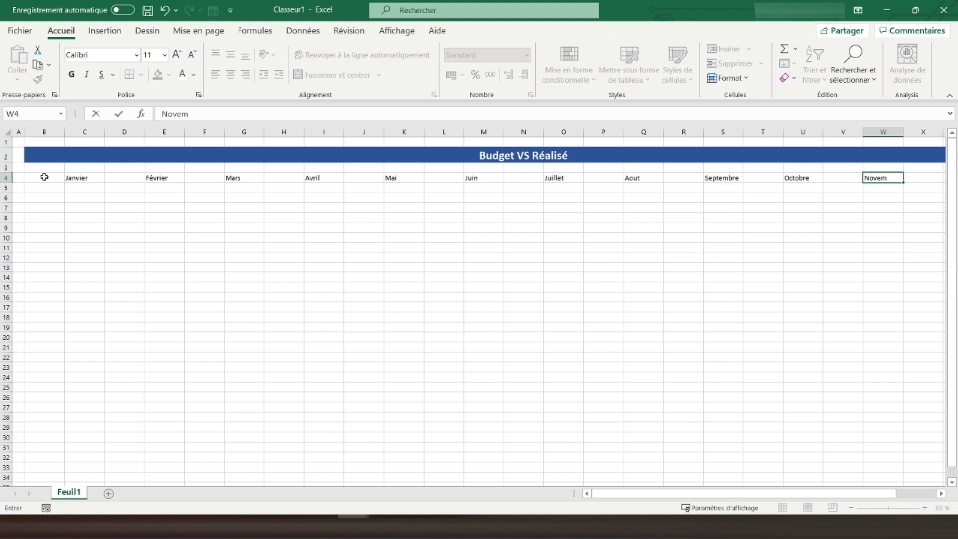
pyautogui.write('bre')
pyautogui.press('Right')
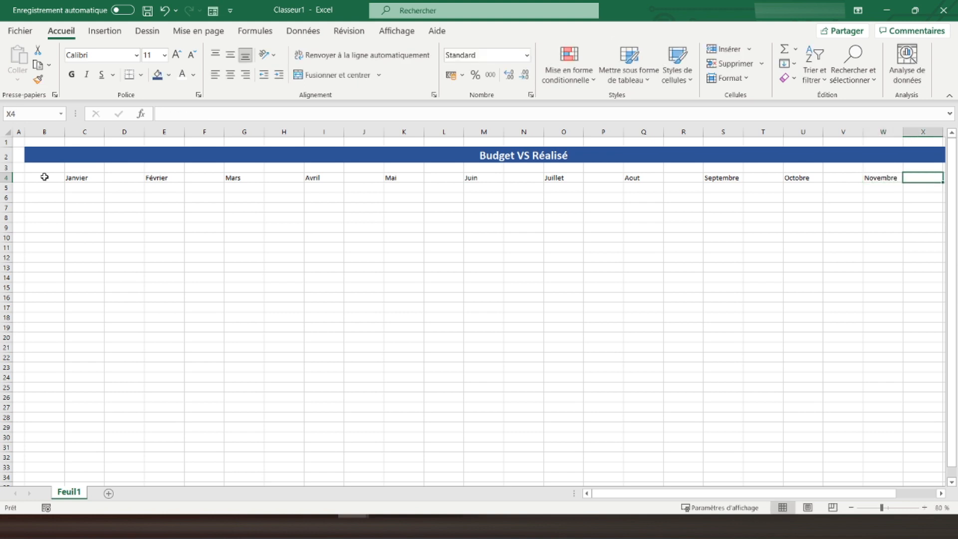
pyautogui.press('Right')
pyautogui.write('Déce')
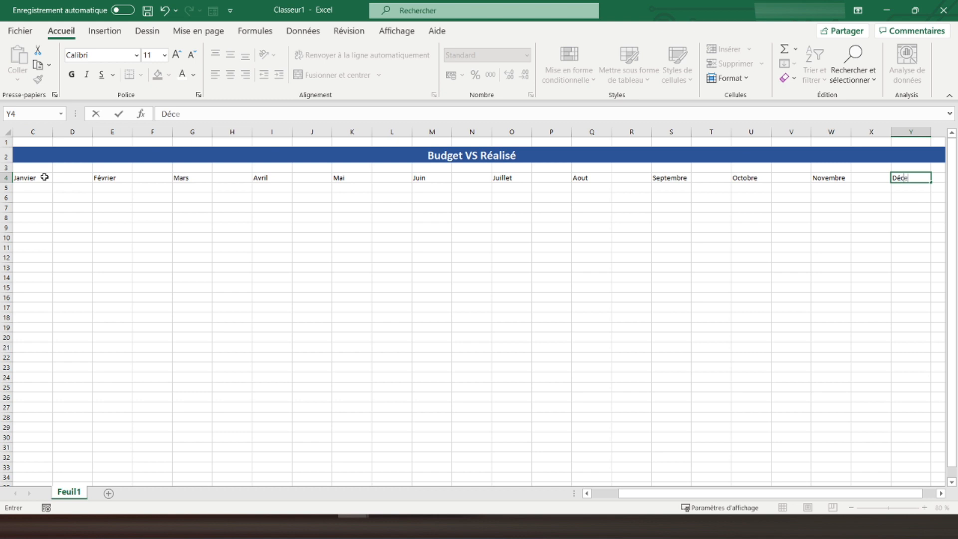
pyautogui.write('mbre')
pyautogui.press('Return')
# Merge and centre the Décembre header across Y4:Z4 and give it a blue fill with bold white text
pyautogui.press('Up')
pyautogui.hotkey('shift', 'Right')
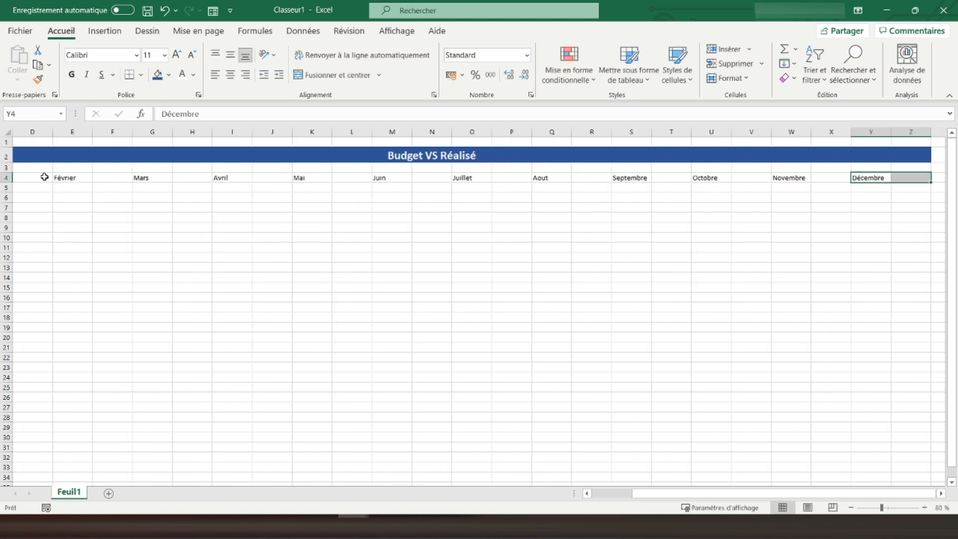
pyautogui.click(322, 75)
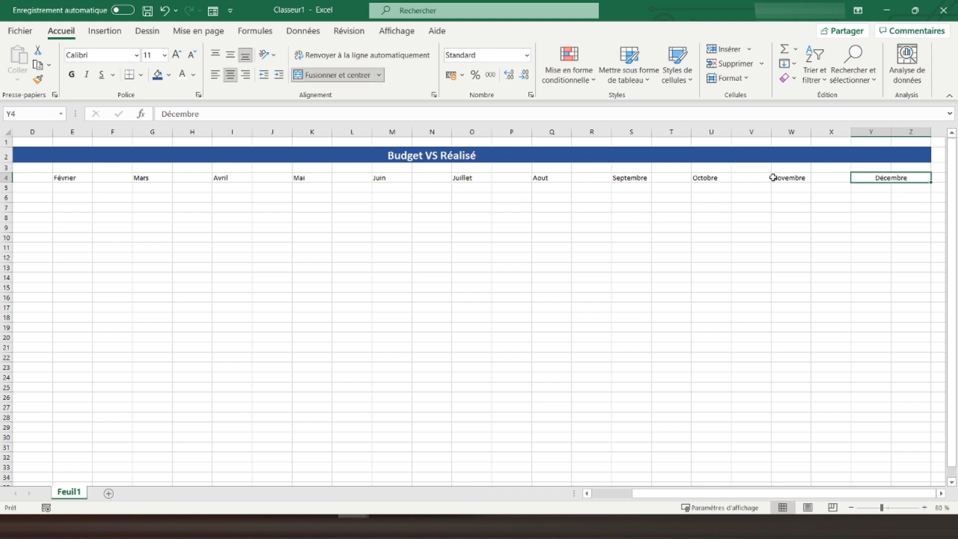
pyautogui.click(157, 75)
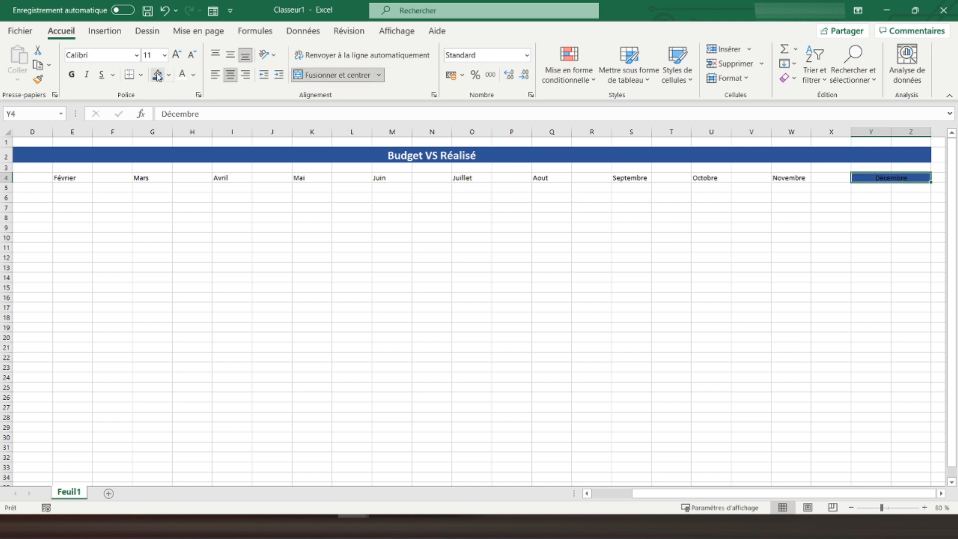
pyautogui.click(183, 75)
pyautogui.click(71, 75)
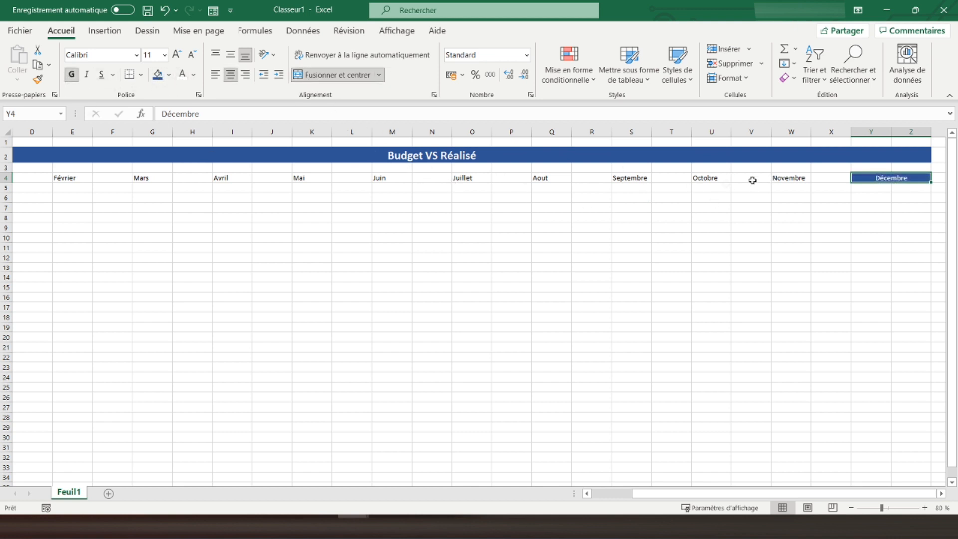
# Copy the Décembre header's formatting onto the Novembre, Octobre, Septembre, Aout and Juillet headers
pyautogui.click(37, 79)
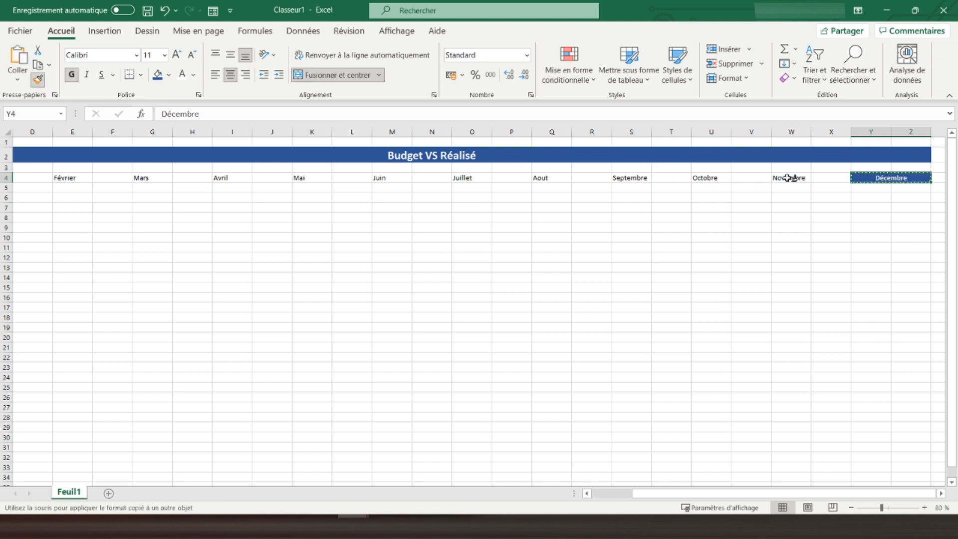
pyautogui.click(790, 178)
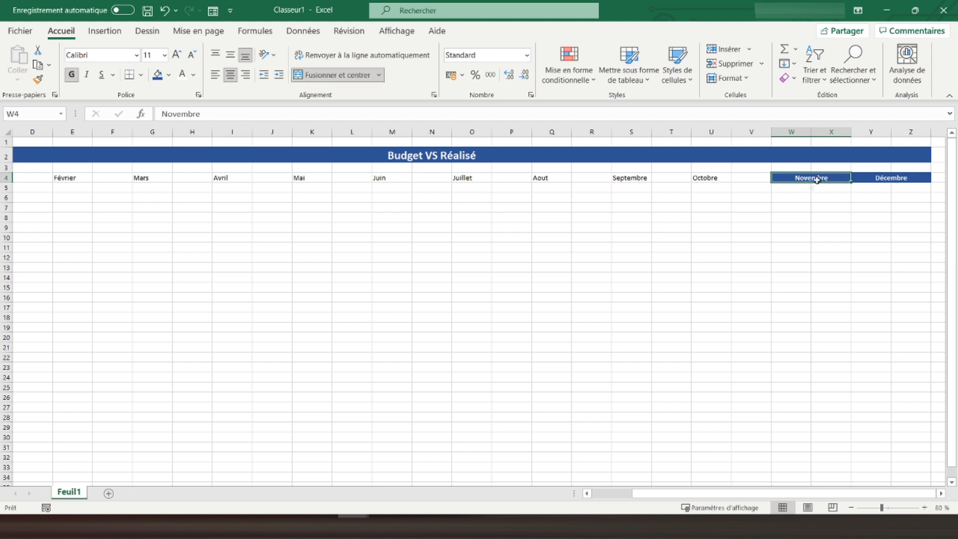
pyautogui.click(38, 81)
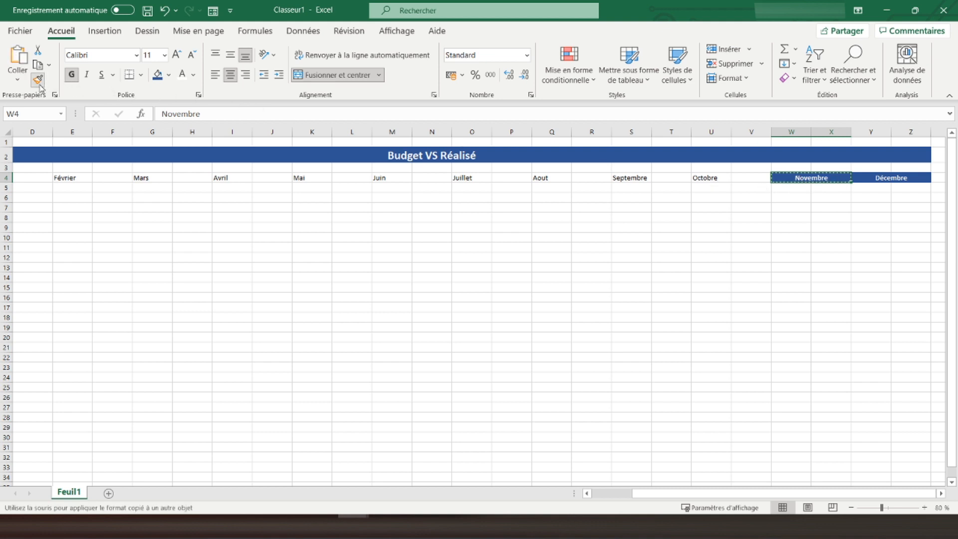
pyautogui.click(701, 176)
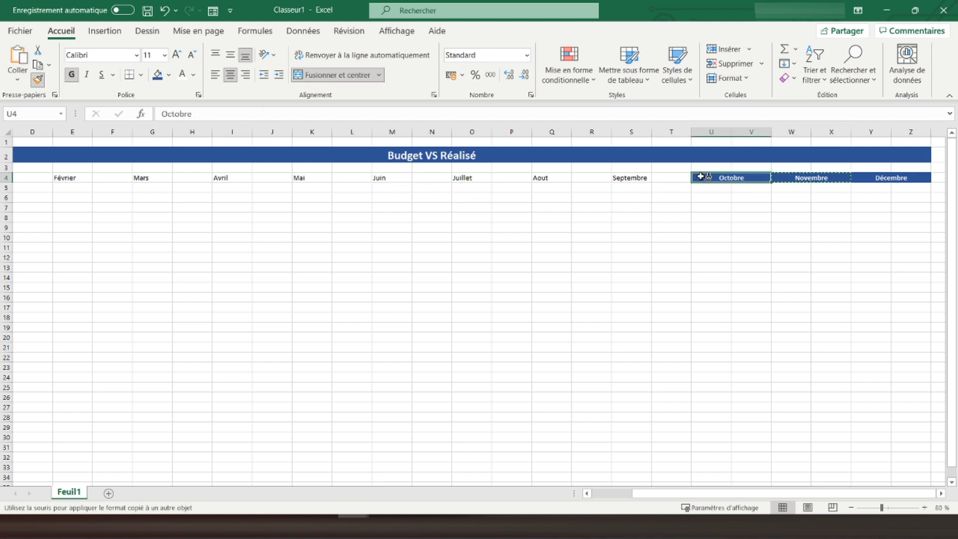
pyautogui.click(619, 178)
pyautogui.click(536, 178)
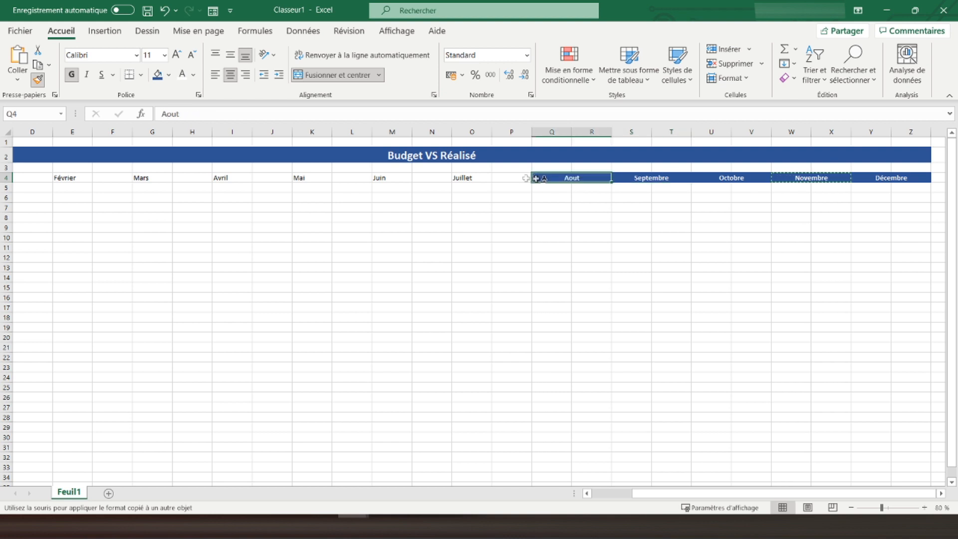
pyautogui.click(455, 178)
# Apply the same copied header formatting to Juin, Mai, Avril, Mars, Février and Janvier
pyautogui.click(386, 179)
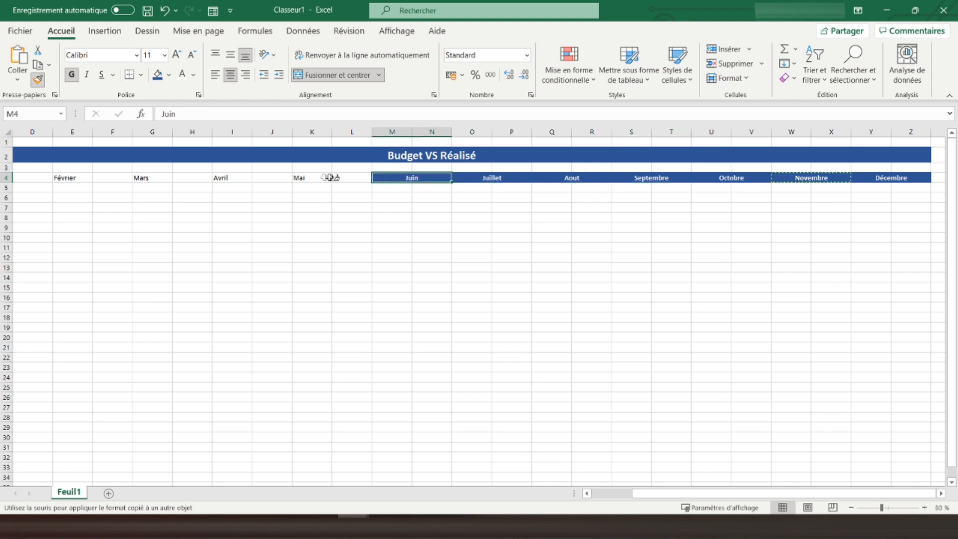
pyautogui.click(299, 178)
pyautogui.click(220, 177)
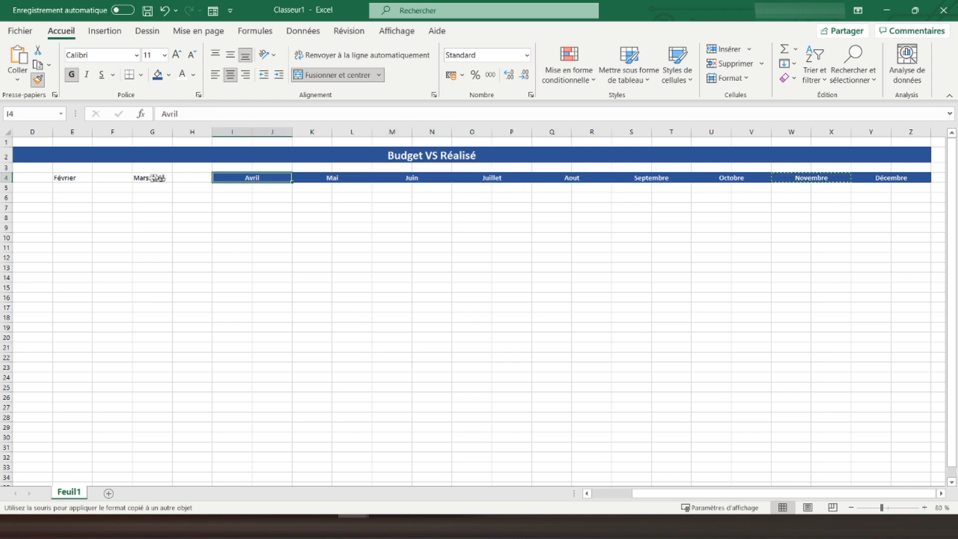
pyautogui.click(150, 178)
pyautogui.click(65, 178)
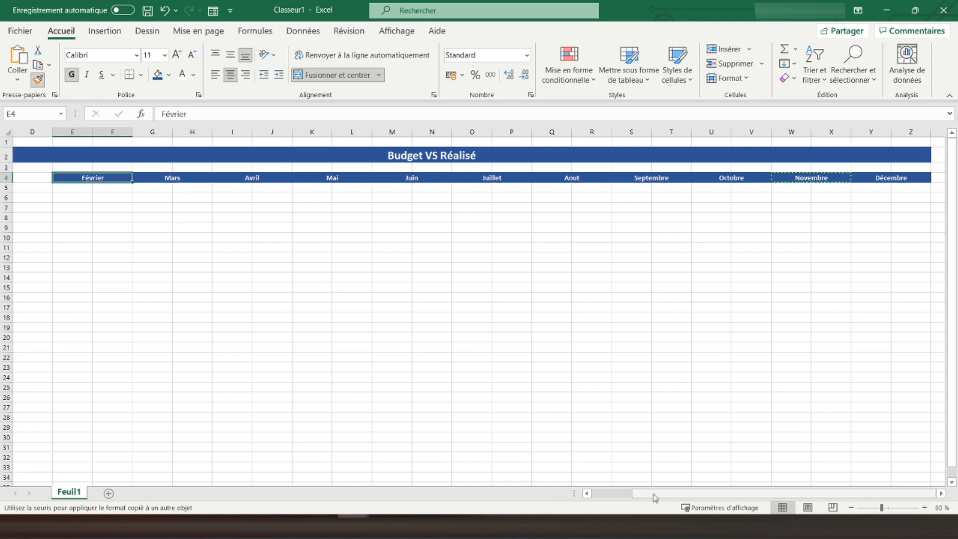
pyautogui.moveTo(654, 499); pyautogui.dragTo(605, 496)
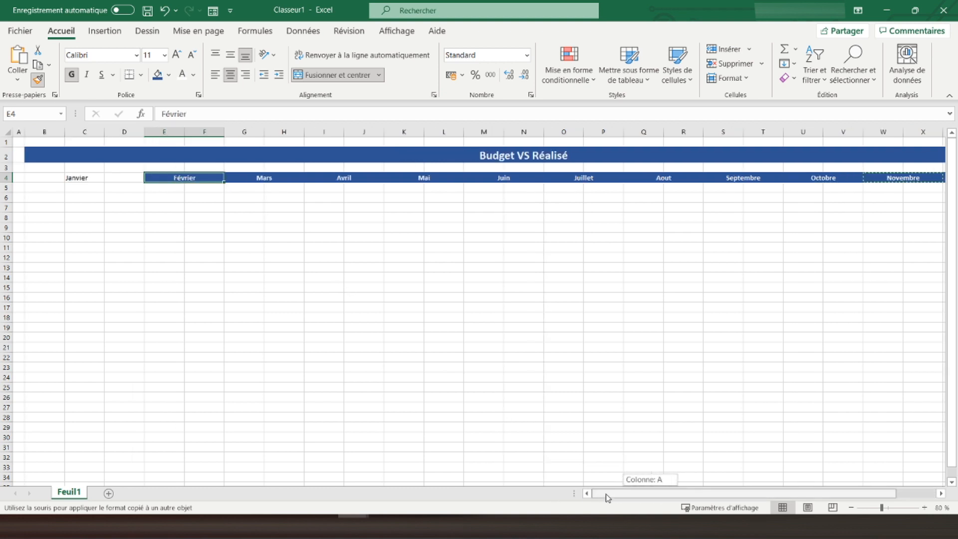
pyautogui.click(85, 179)
# Make all the month headers in row 4 bold, including Janvier
pyautogui.click(72, 78)
pyautogui.click(71, 193)
pyautogui.click(87, 177)
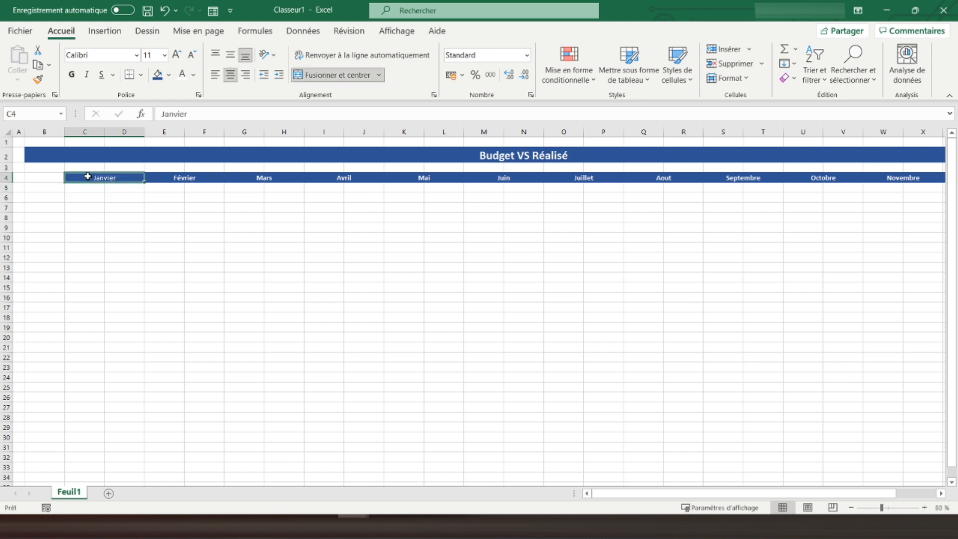
pyautogui.click(6, 178)
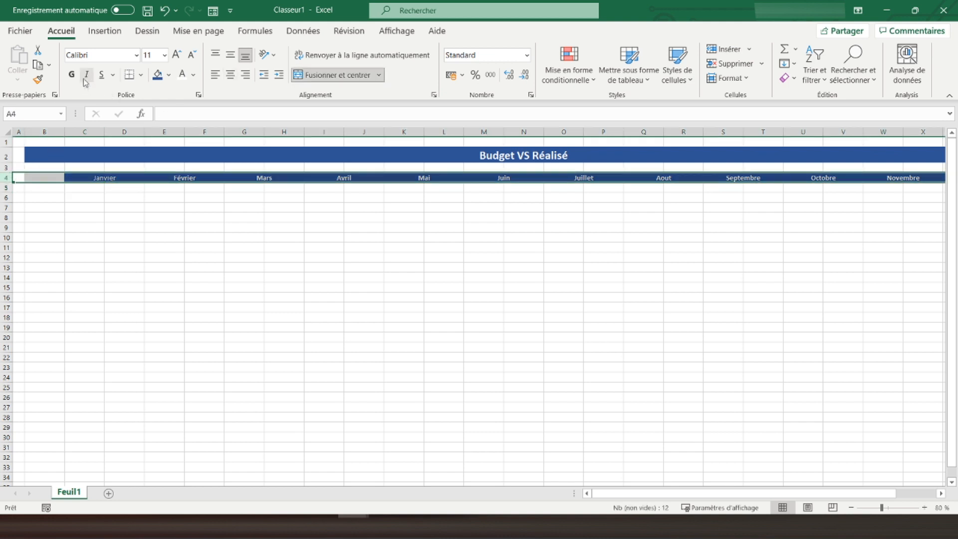
# Enter the subheaders Budget in C5 and Réalisé in D5 under Janvier
pyautogui.click(89, 189)
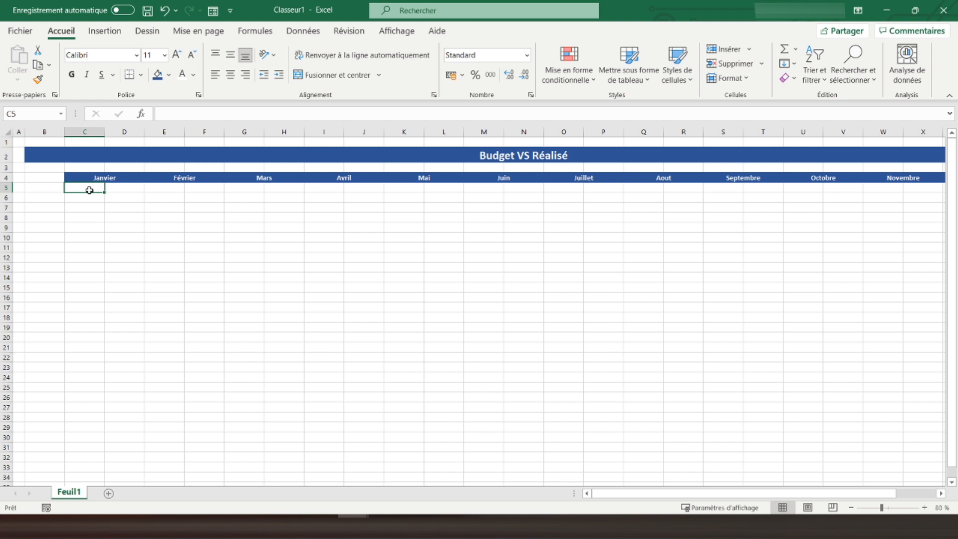
pyautogui.write('Budget')
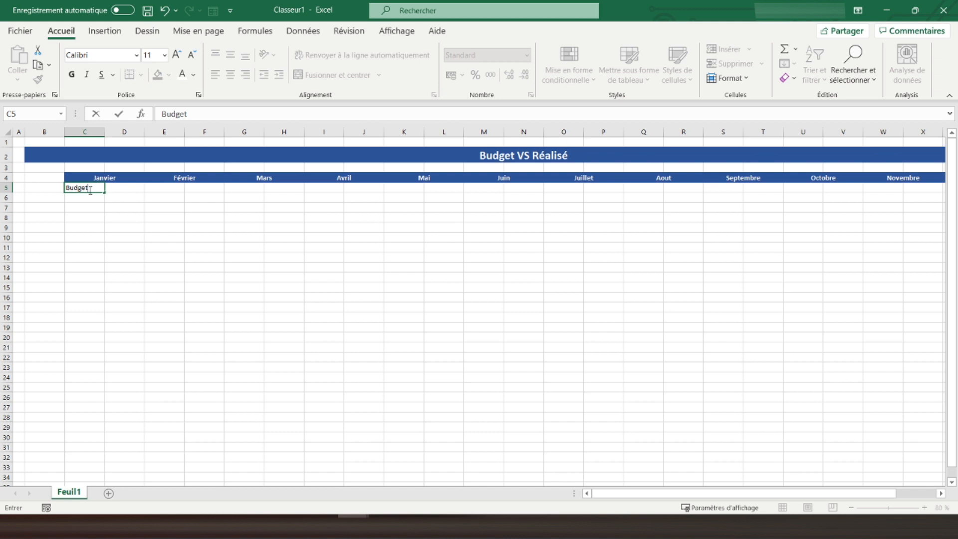
pyautogui.press('Tab')
pyautogui.write('Ré')
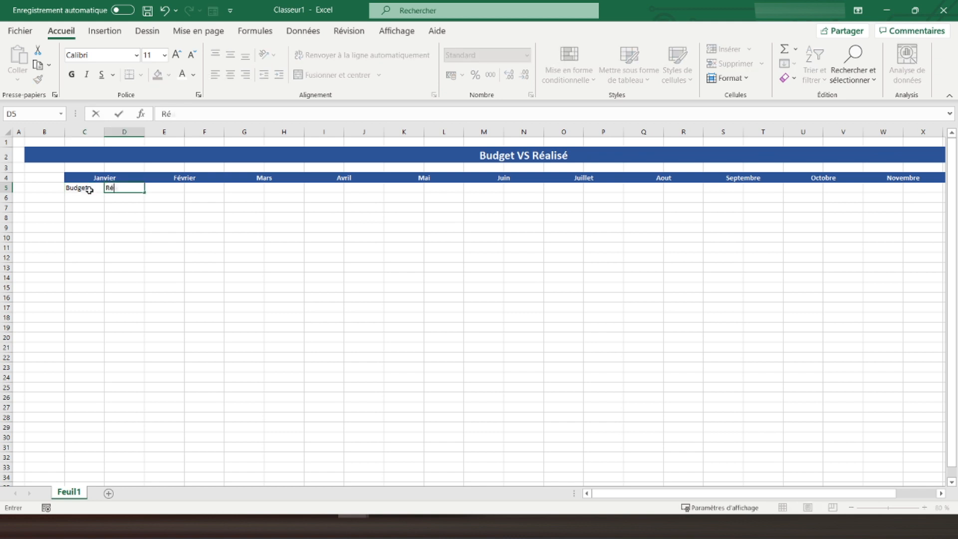
pyautogui.write('alisé')
# Centre the Budget and Réalisé subheaders in C5:D5 and make them bold
pyautogui.click(90, 190)
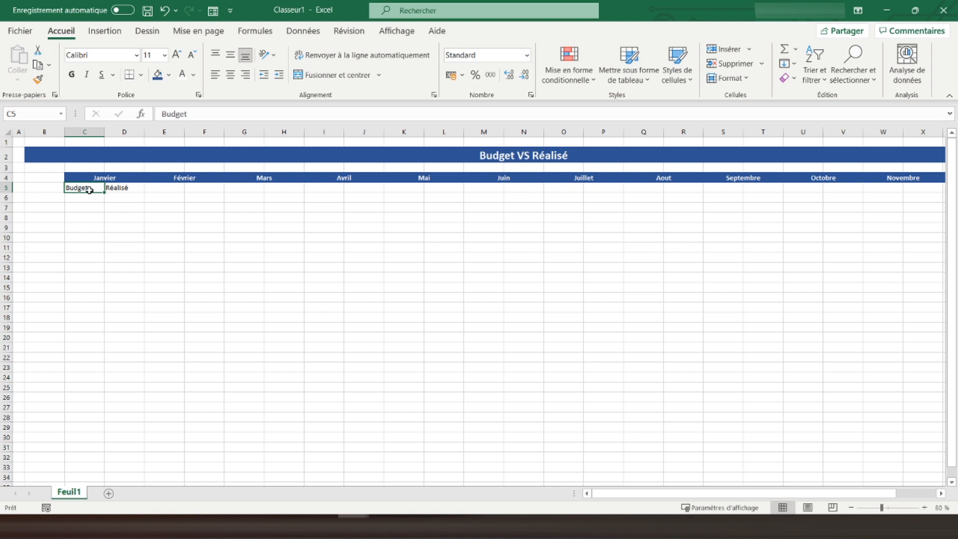
pyautogui.moveTo(89, 190); pyautogui.dragTo(89, 191)
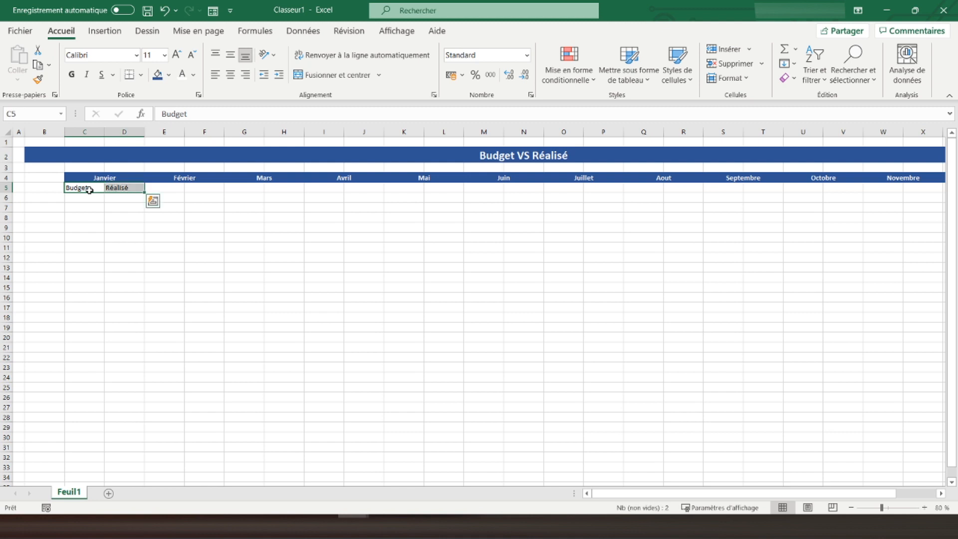
pyautogui.click(230, 78)
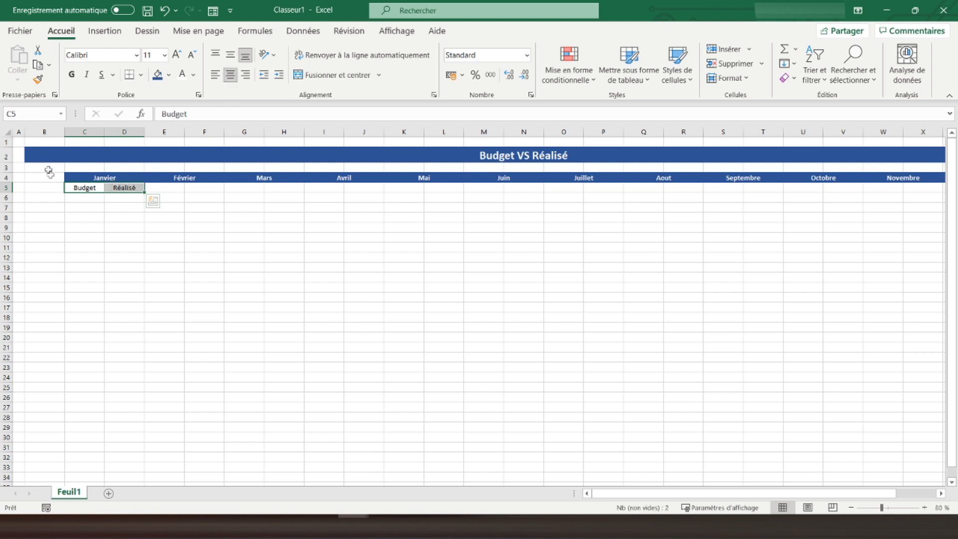
pyautogui.click(73, 75)
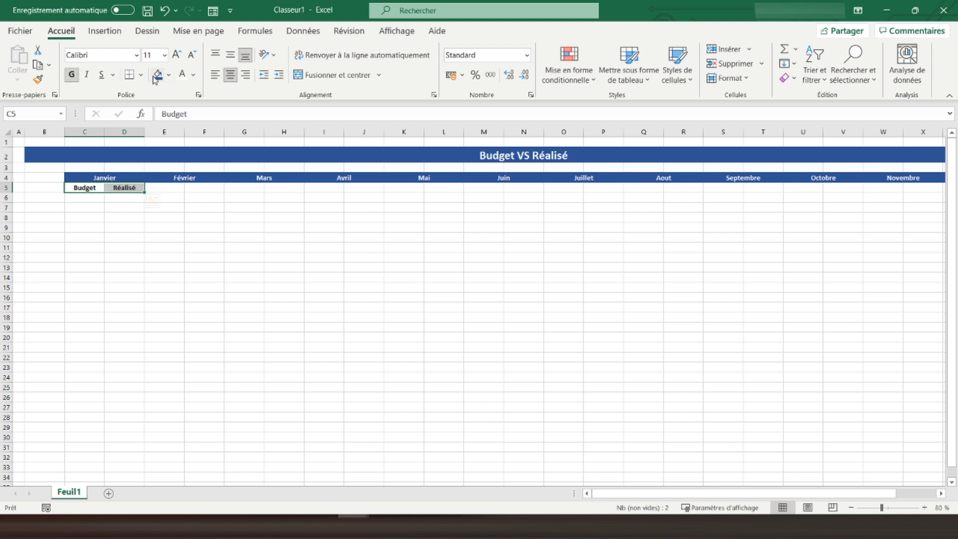
# Apply all borders to the Budget and Réalisé subheaders and to the Janvier header above them
pyautogui.click(141, 74)
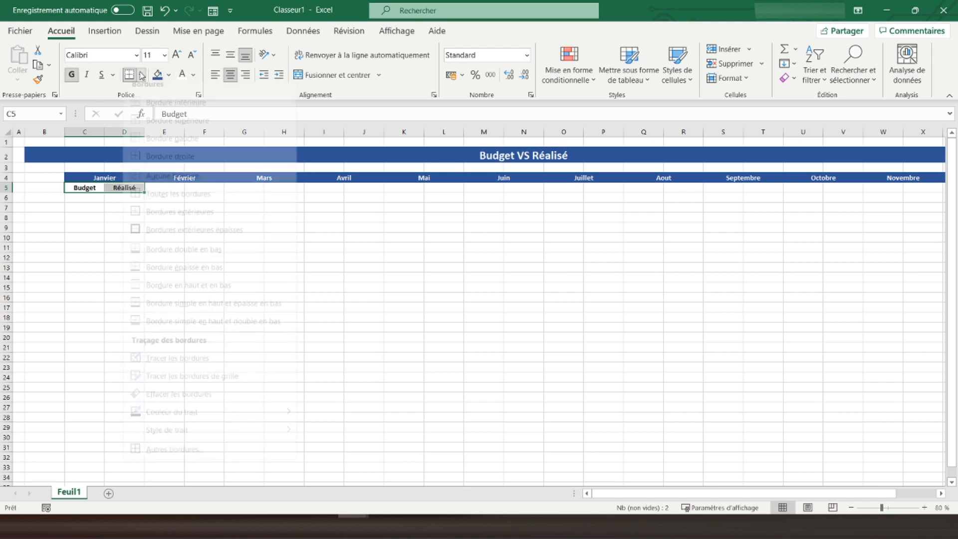
pyautogui.click(160, 202)
pyautogui.moveTo(90, 176); pyautogui.dragTo(128, 191)
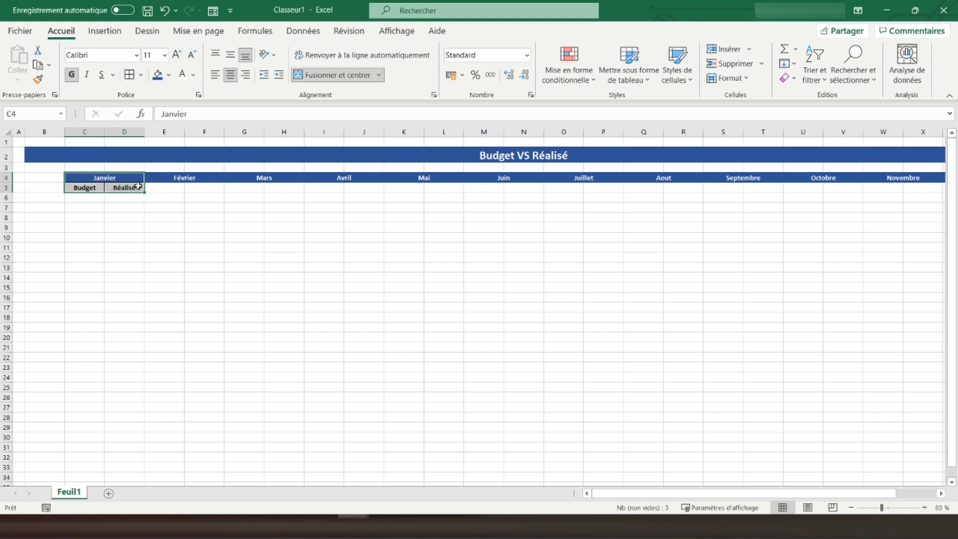
# Copy the Budget and Réalisé subheaders from C5:D5 to row 5 under Février, Mars, Avril and Mai
pyautogui.moveTo(80, 187); pyautogui.dragTo(130, 186)
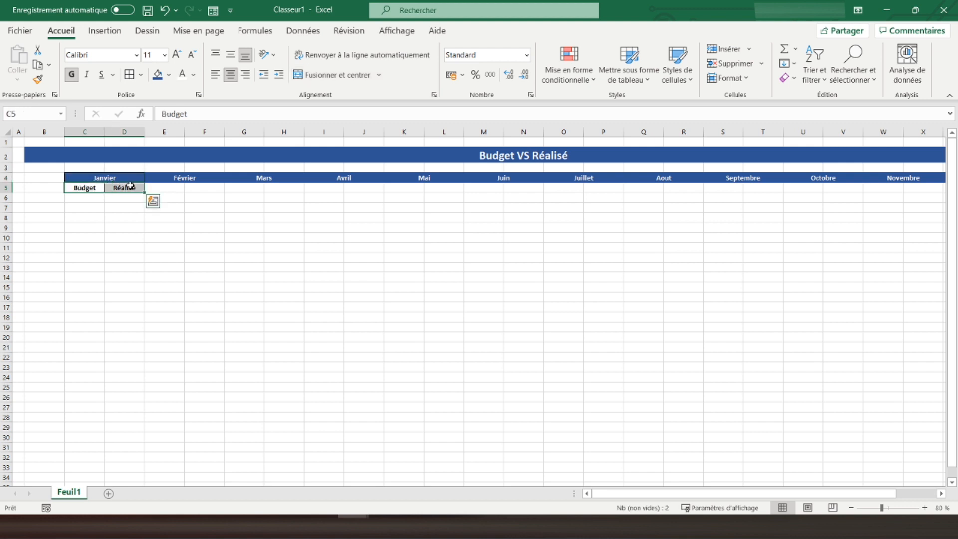
pyautogui.hotkey('ctrl', 'c')
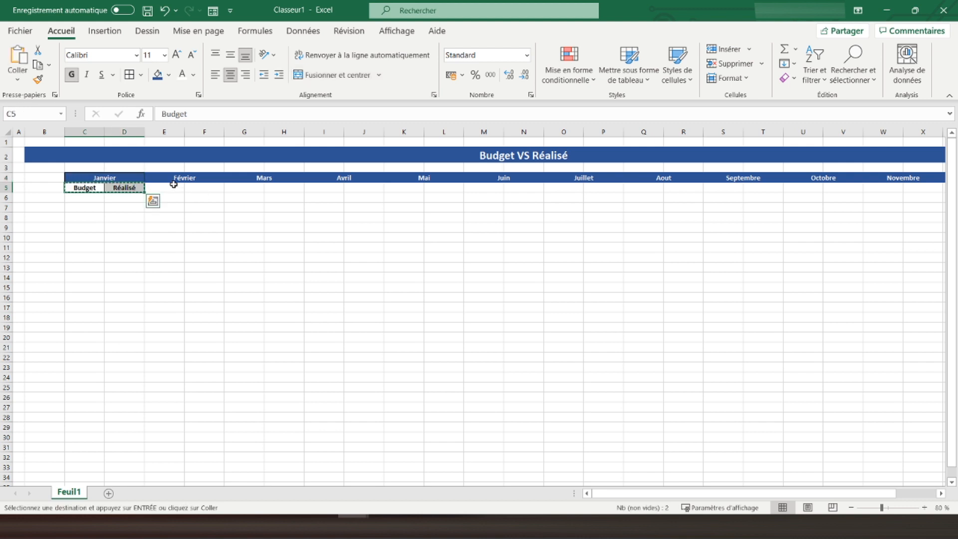
pyautogui.click(170, 185)
pyautogui.hotkey('ctrl', 'v')
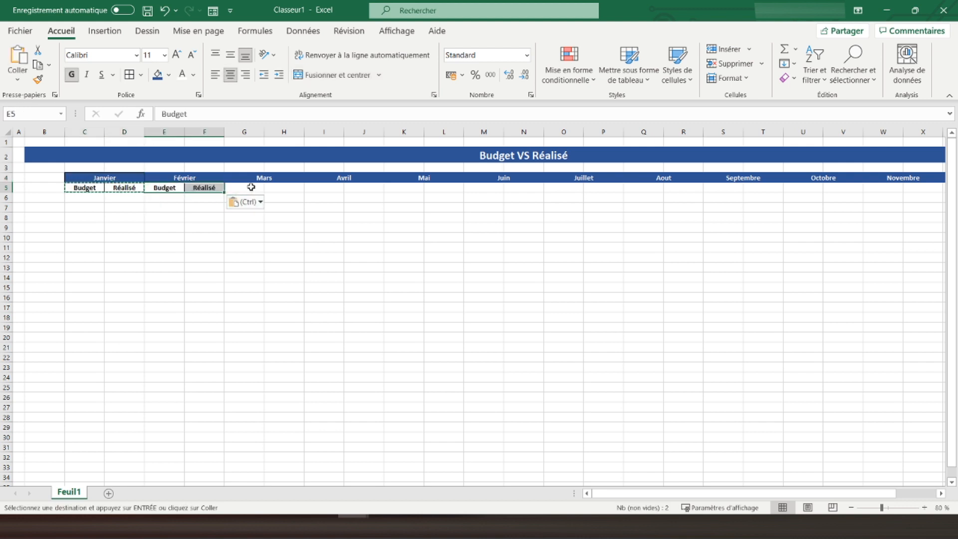
pyautogui.click(251, 186)
pyautogui.hotkey('ctrl', 'v')
pyautogui.click(322, 187)
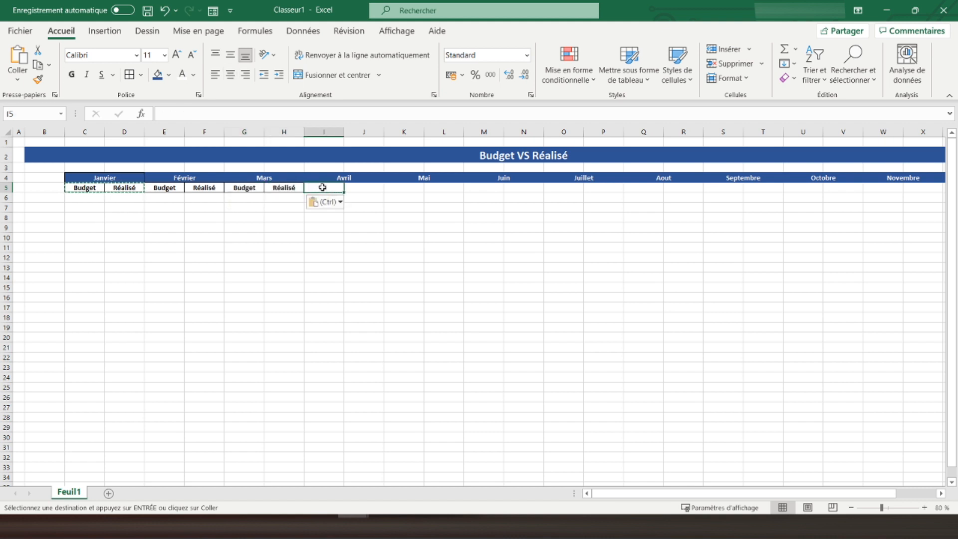
pyautogui.hotkey('ctrl', 'v')
pyautogui.click(413, 186)
pyautogui.hotkey('ctrl', 'v')
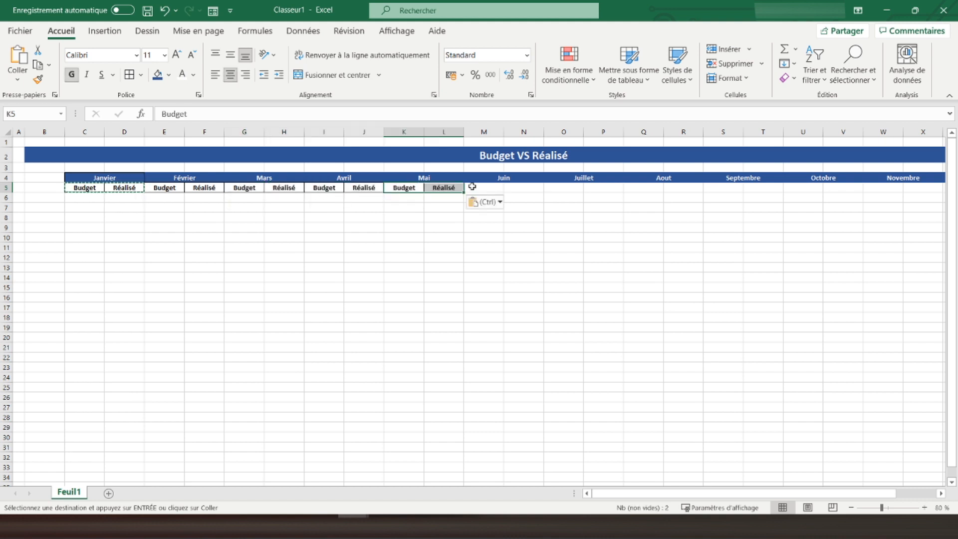
# Copy the Budget and Réalisé subheaders to row 5 under each remaining month, from Juin through Décembre
pyautogui.click(485, 188)
pyautogui.hotkey('ctrl', 'v')
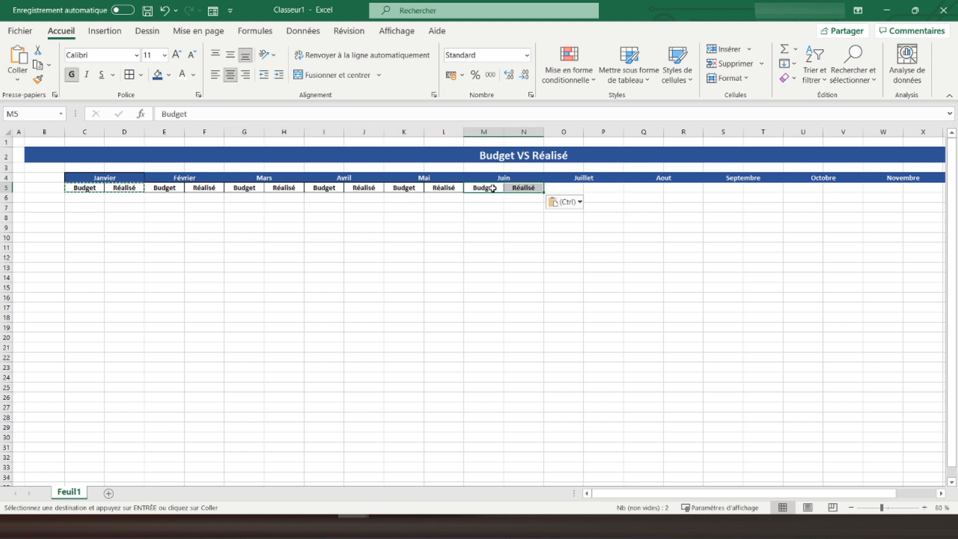
pyautogui.click(560, 185)
pyautogui.hotkey('ctrl', 'v')
pyautogui.click(637, 188)
pyautogui.hotkey('ctrl', 'v')
pyautogui.click(732, 188)
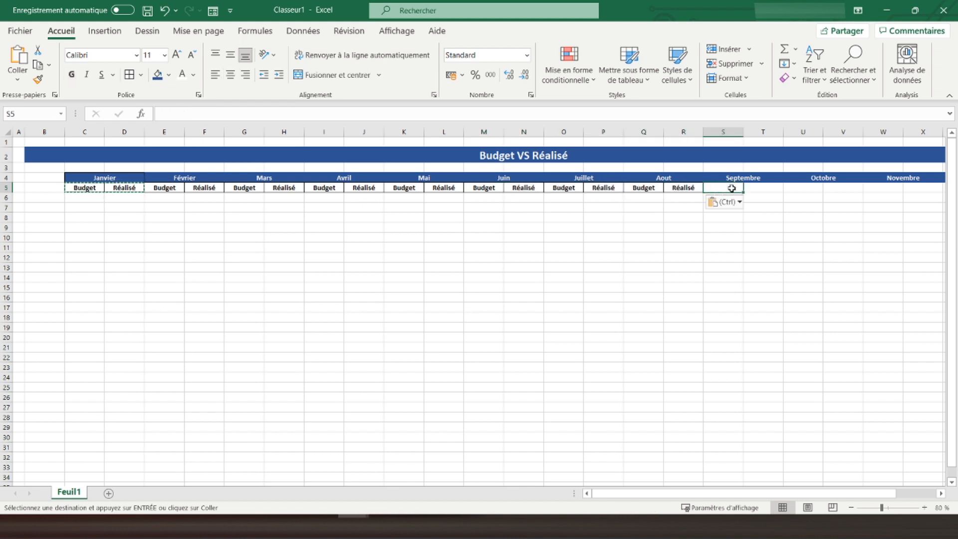
pyautogui.hotkey('ctrl', 'v')
pyautogui.click(801, 186)
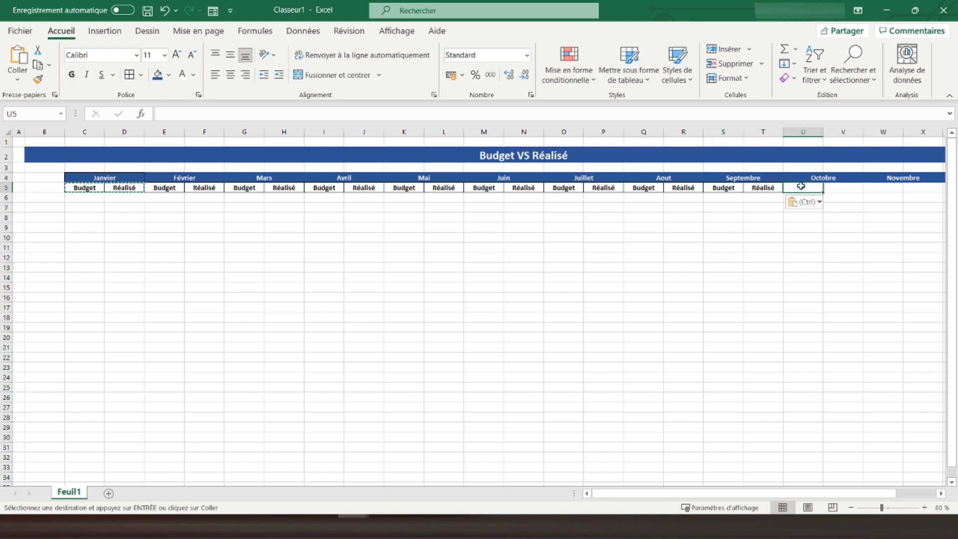
pyautogui.hotkey('ctrl', 'v')
pyautogui.click(889, 187)
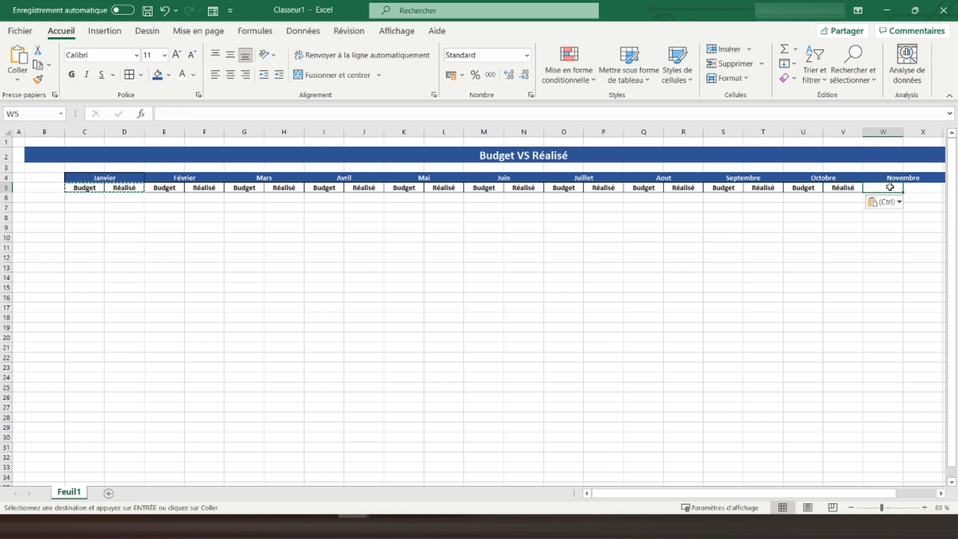
pyautogui.hotkey('ctrl', 'v')
pyautogui.click(940, 493)
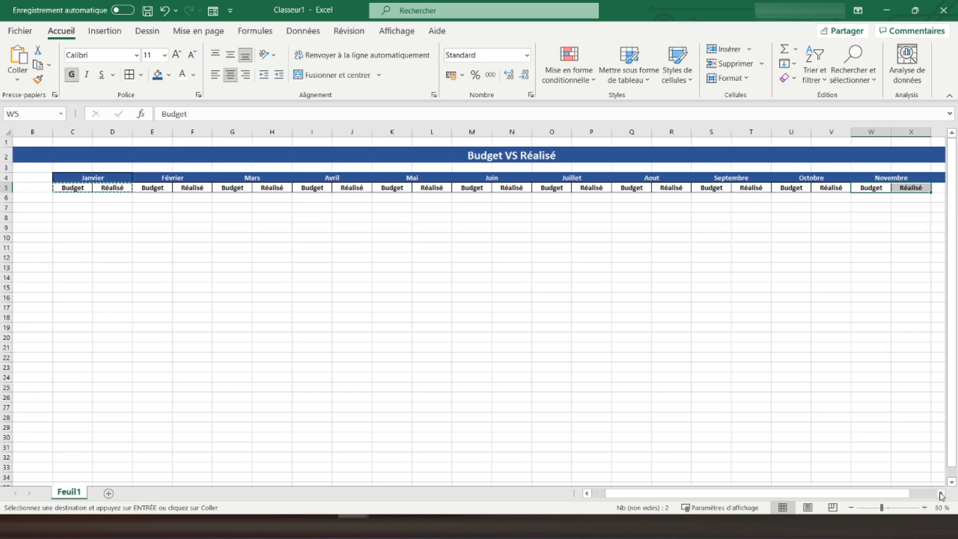
pyautogui.click(940, 494)
pyautogui.click(940, 494)
pyautogui.click(941, 494)
pyautogui.click(839, 185)
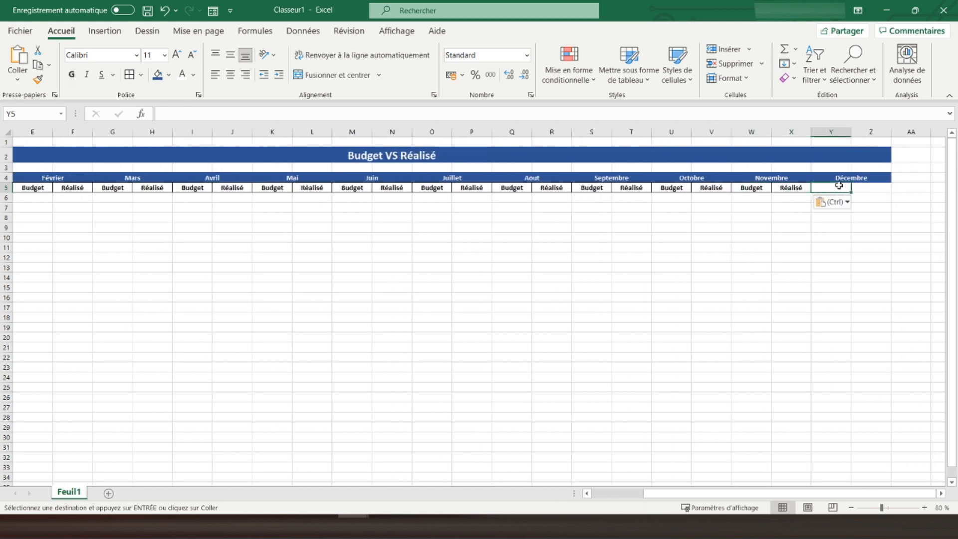
pyautogui.hotkey('ctrl', 'v')
# Apply all borders to the month headers in row 4, from Janvier to Décembre
pyautogui.moveTo(841, 178); pyautogui.dragTo(98, 179)
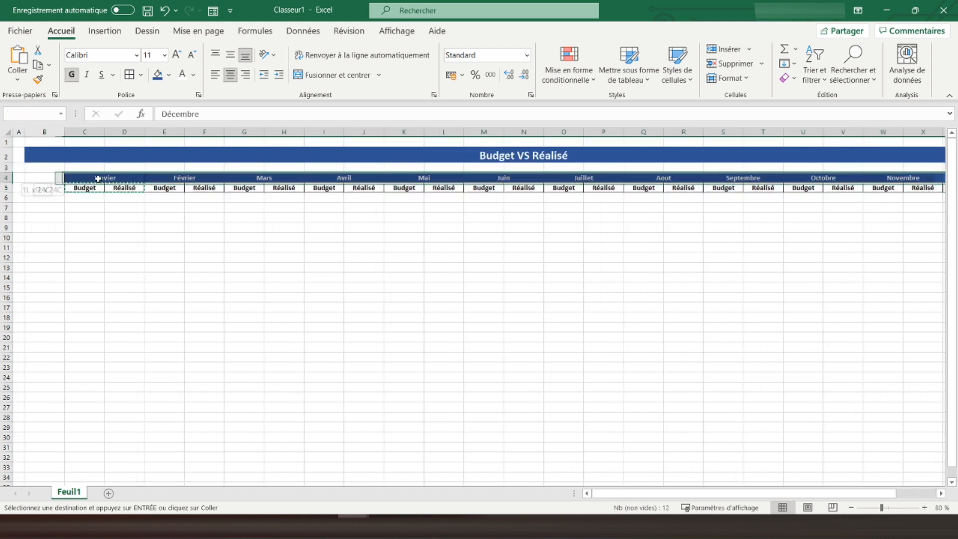
pyautogui.click(129, 75)
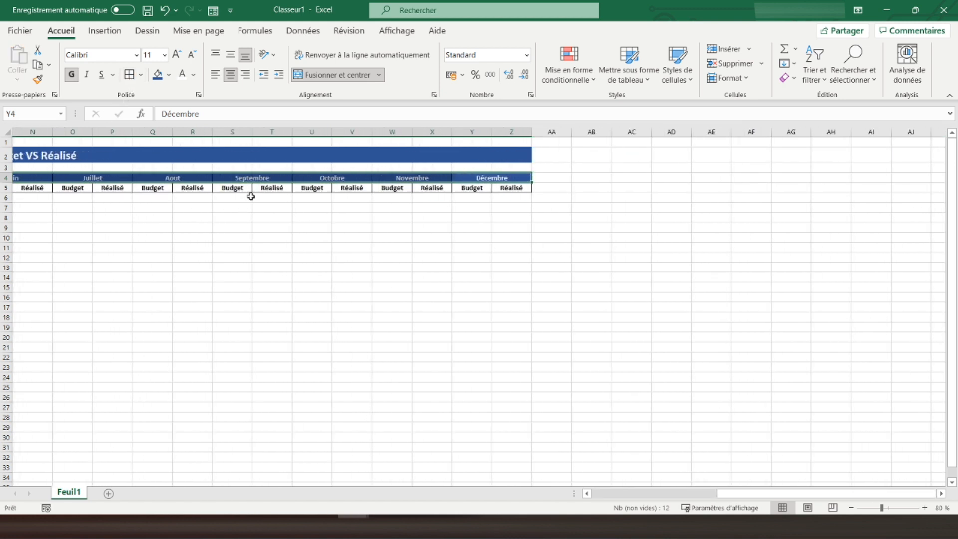
# Enter the category label Exploitation in cell B6
pyautogui.press('Left')
pyautogui.press('Left')
pyautogui.press('Left')
pyautogui.press('Left')
pyautogui.press('Left')
pyautogui.press('Left')
pyautogui.press('Left')
pyautogui.press('Left')
pyautogui.press('Left')
pyautogui.press('Left')
pyautogui.press('Left')
pyautogui.press('Left')
pyautogui.press('Left')
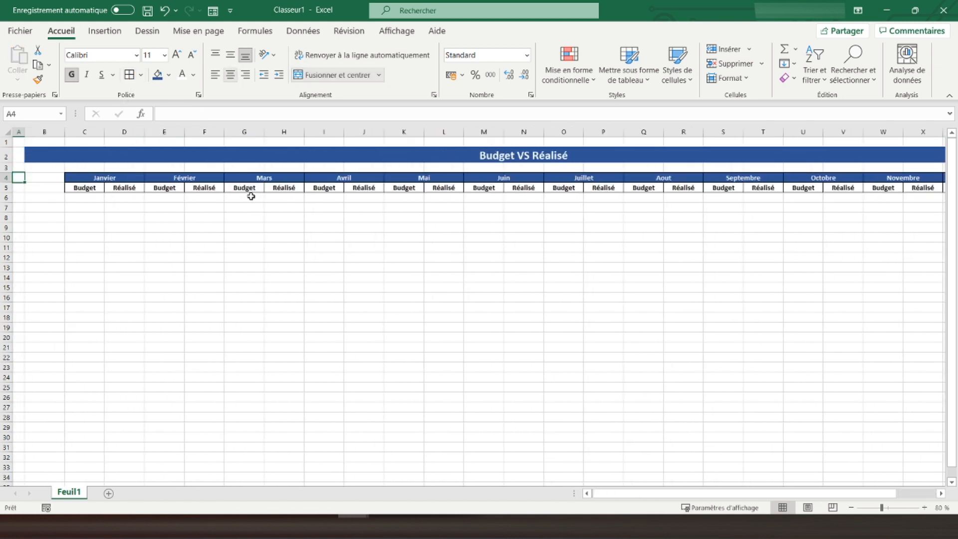
pyautogui.press('Down')
pyautogui.press('Down')
pyautogui.press('Right')
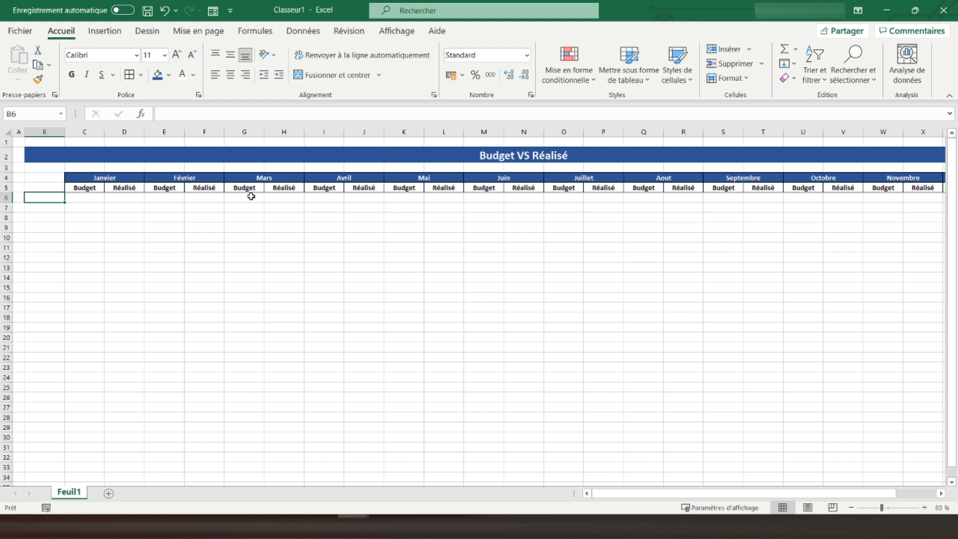
pyautogui.write('Exploitation')
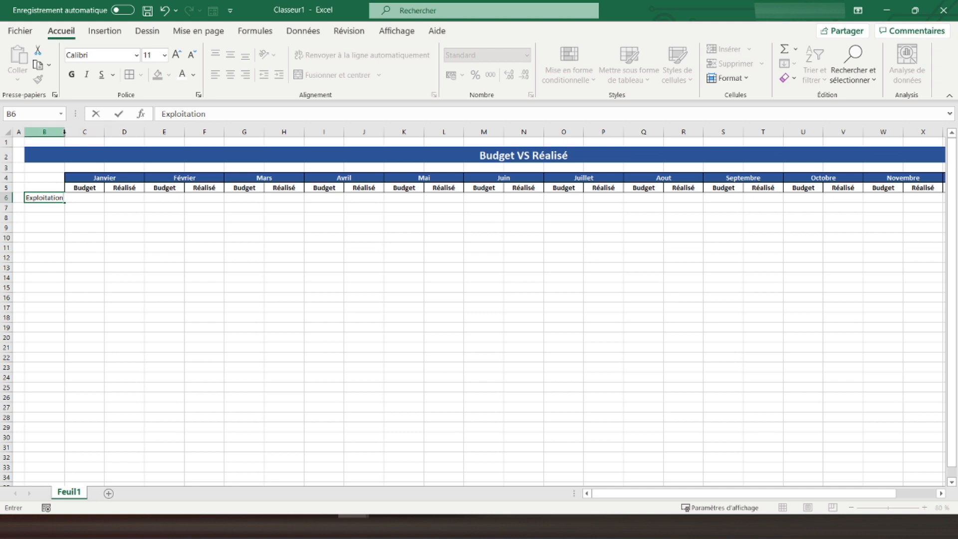
pyautogui.click(62, 208)
pyautogui.click(49, 196)
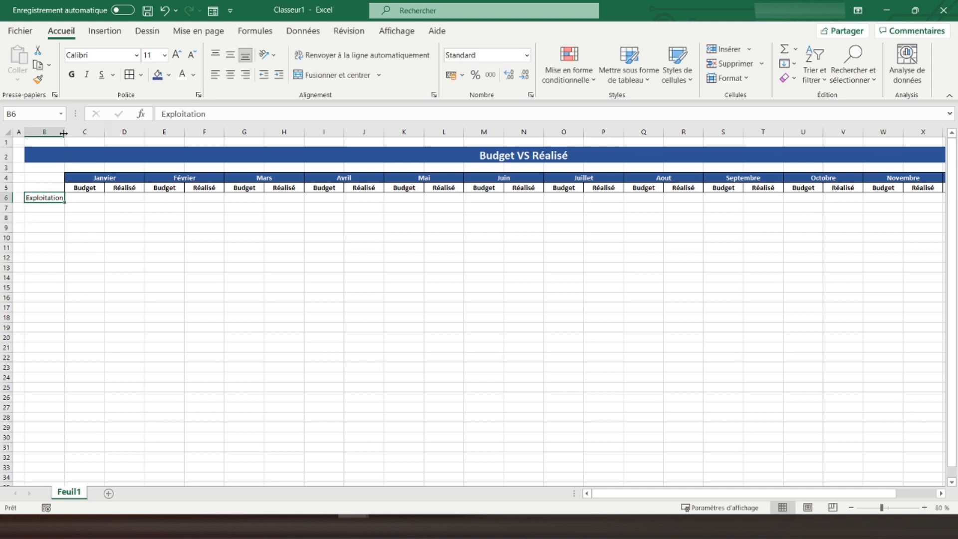
# Widen column B to about double its width and make the Exploitation label bold
pyautogui.moveTo(64, 136); pyautogui.dragTo(105, 135)
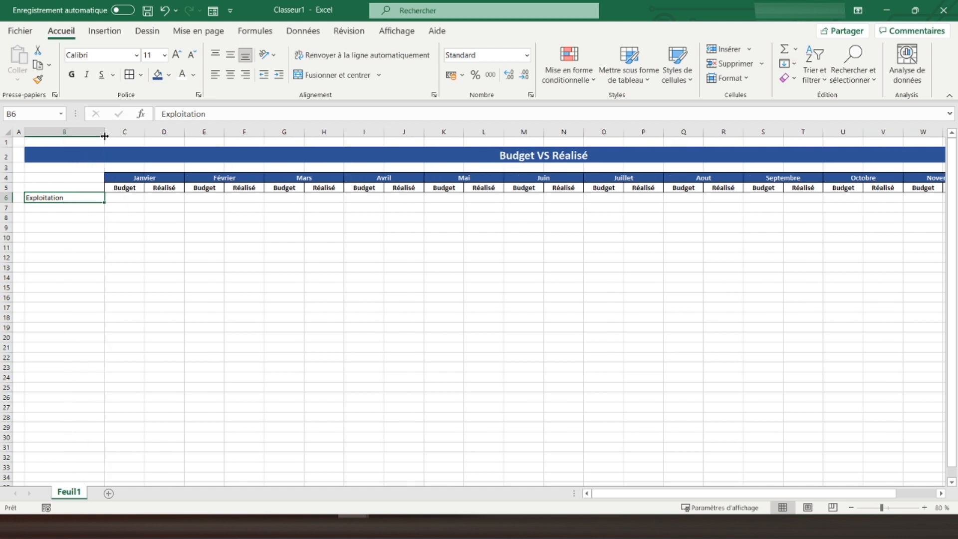
pyautogui.click(72, 74)
pyautogui.click(82, 208)
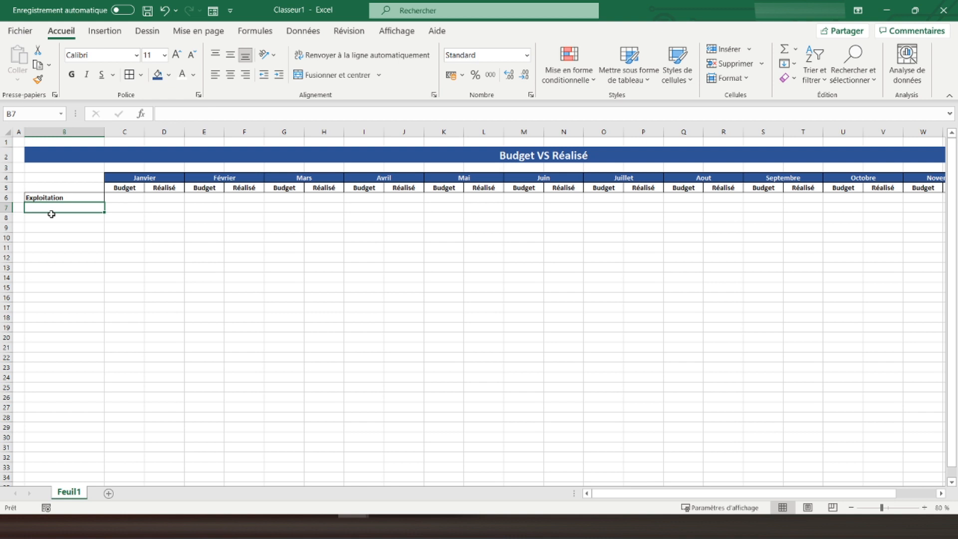
# Enter the line items Ventes de marchandises in B7 and Ventes de prestations in B8
pyautogui.write('Vent')
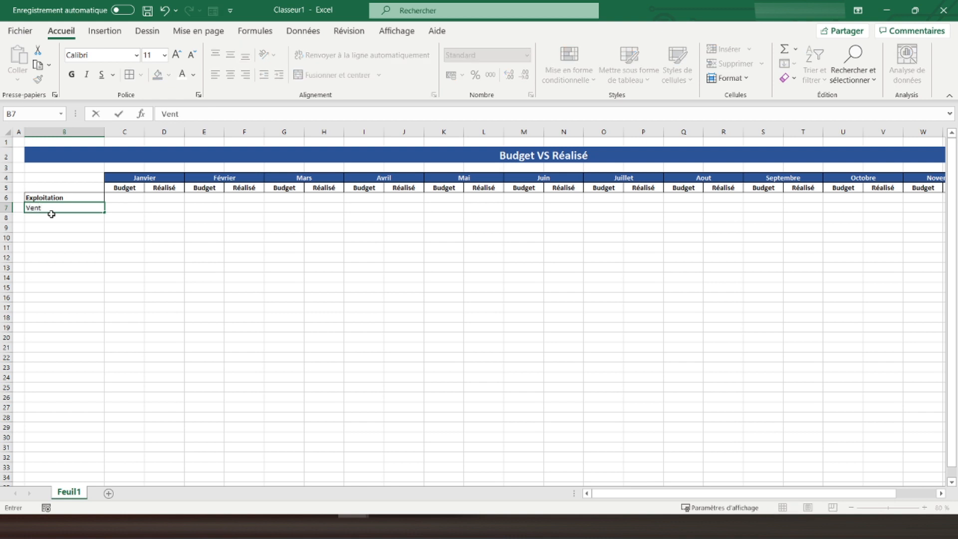
pyautogui.write('es de marchandises')
pyautogui.press('Return')
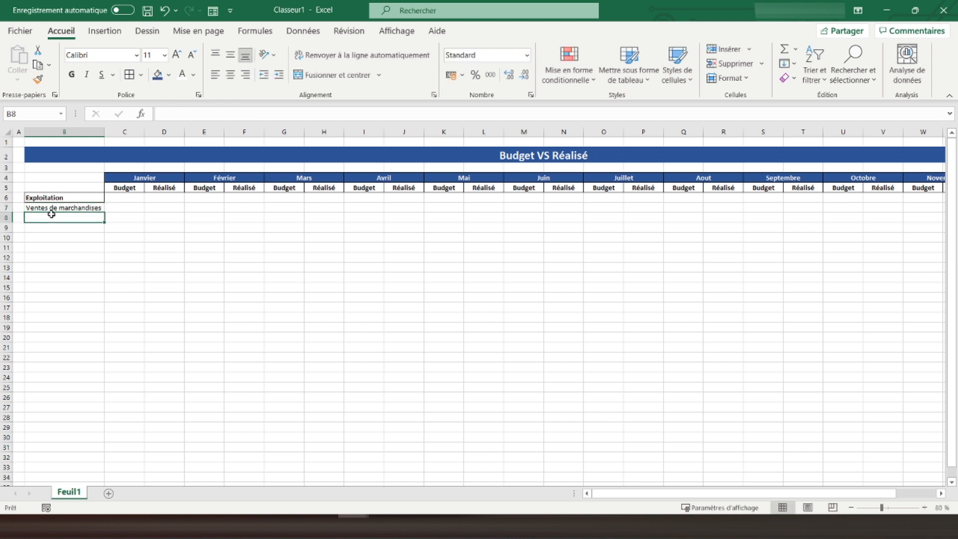
pyautogui.write('Ventes de prestations')
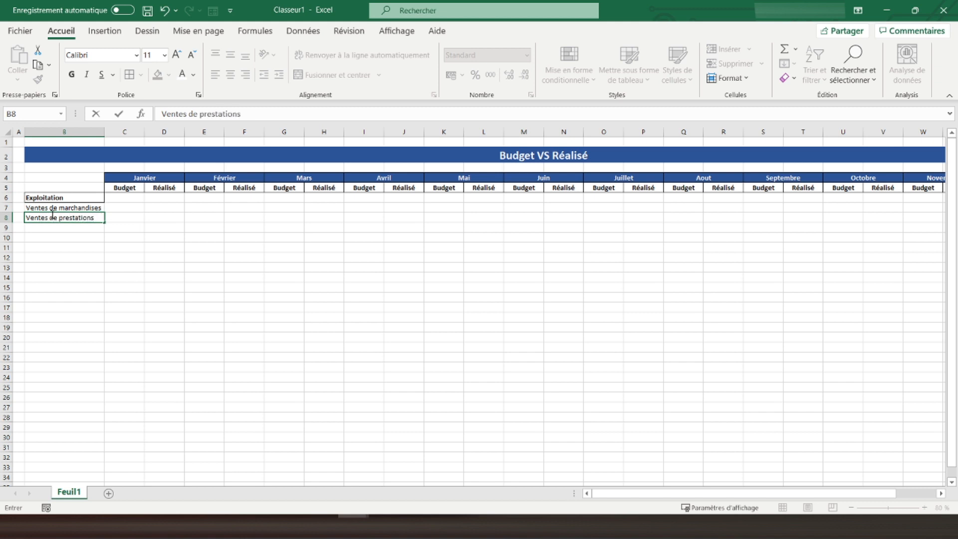
pyautogui.press('Tab')
# Enter the formula =SOMME(C7:C8) in C6 to total Janvier's budgeted Exploitation lines
pyautogui.press('Up')
pyautogui.press('Up')
pyautogui.press('Up')
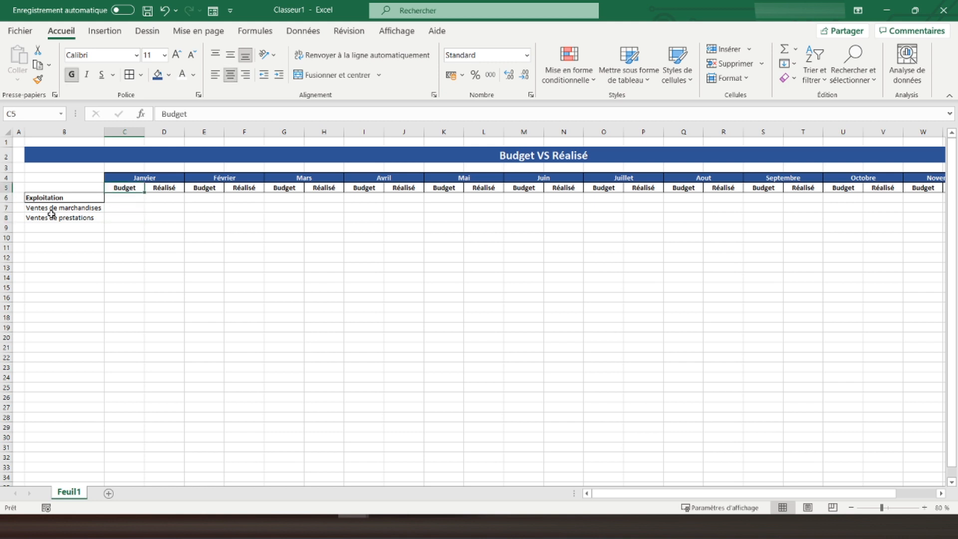
pyautogui.press('Down')
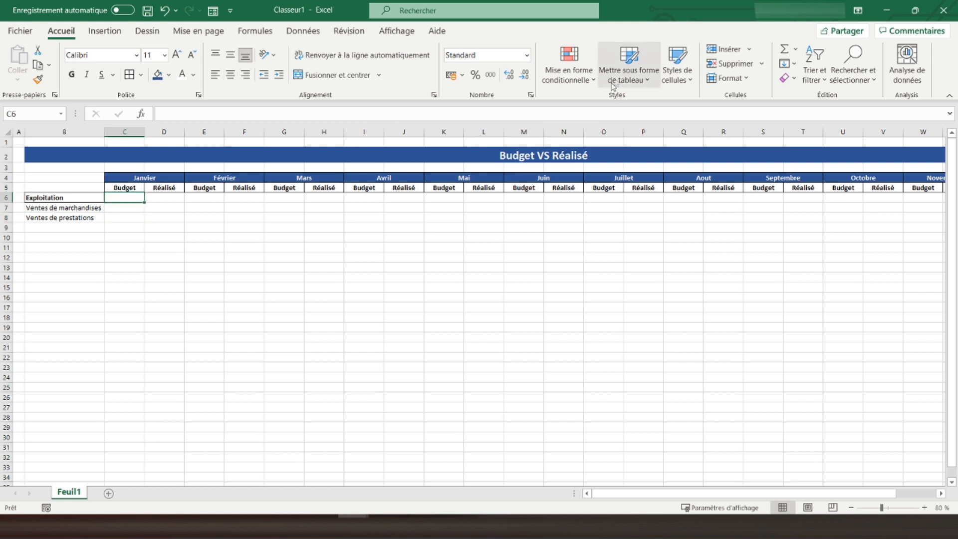
pyautogui.click(784, 49)
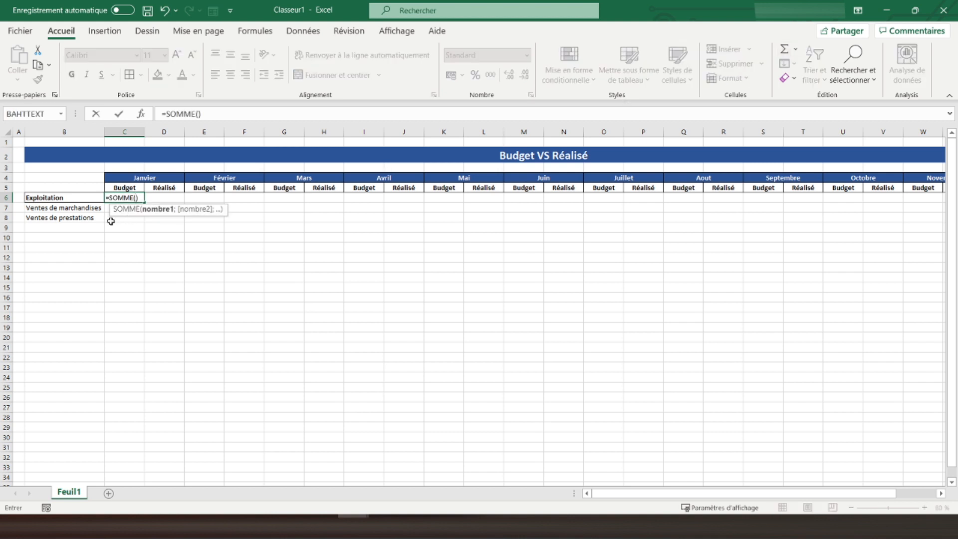
pyautogui.moveTo(112, 221); pyautogui.dragTo(115, 208)
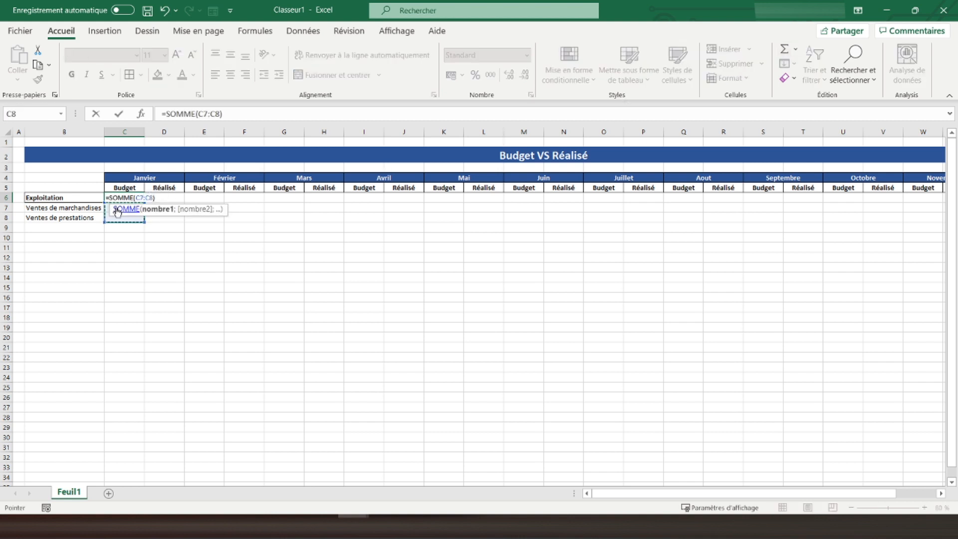
pyautogui.press('Return')
# Apply the euro accounting number format to the amount cells from C6 across to column Z
pyautogui.moveTo(125, 197); pyautogui.dragTo(872, 208)
pyautogui.click(450, 76)
pyautogui.hscroll(-2, 300, 249)
# Make the total in C6 bold and fill its formula across the Exploitation row to Z6
pyautogui.click(126, 196)
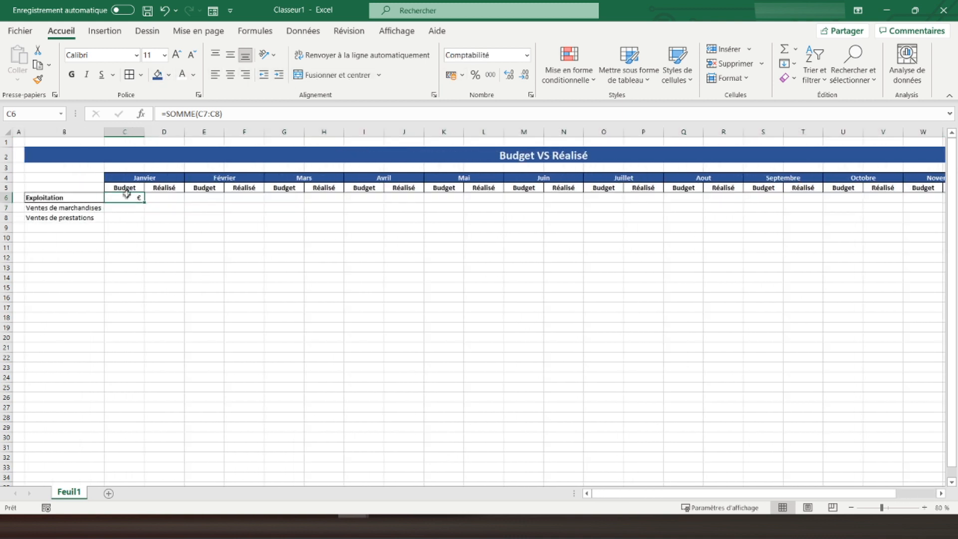
pyautogui.hotkey('ctrl', 'g')
pyautogui.moveTo(144, 202); pyautogui.dragTo(878, 205)
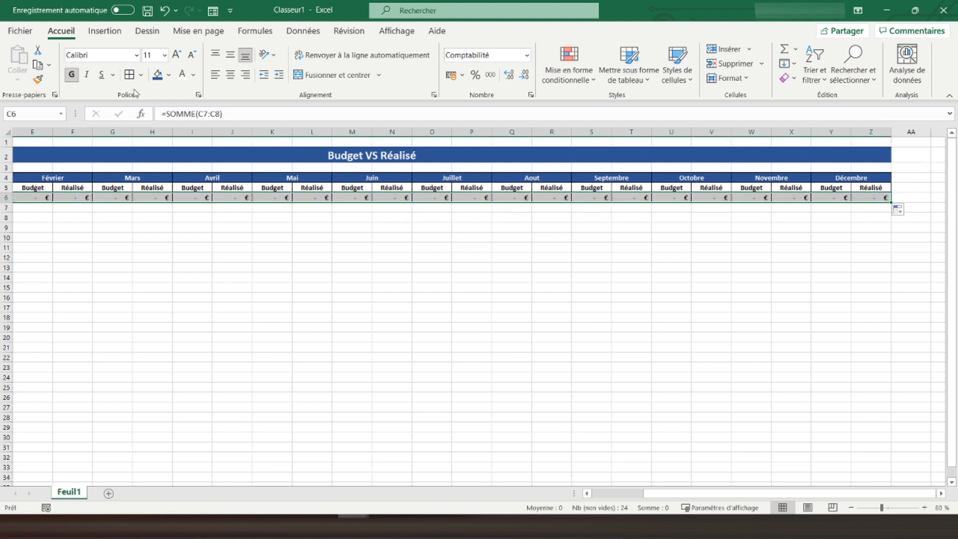
# Apply an outside border around the Exploitation labels in B6:B8
pyautogui.click(77, 209)
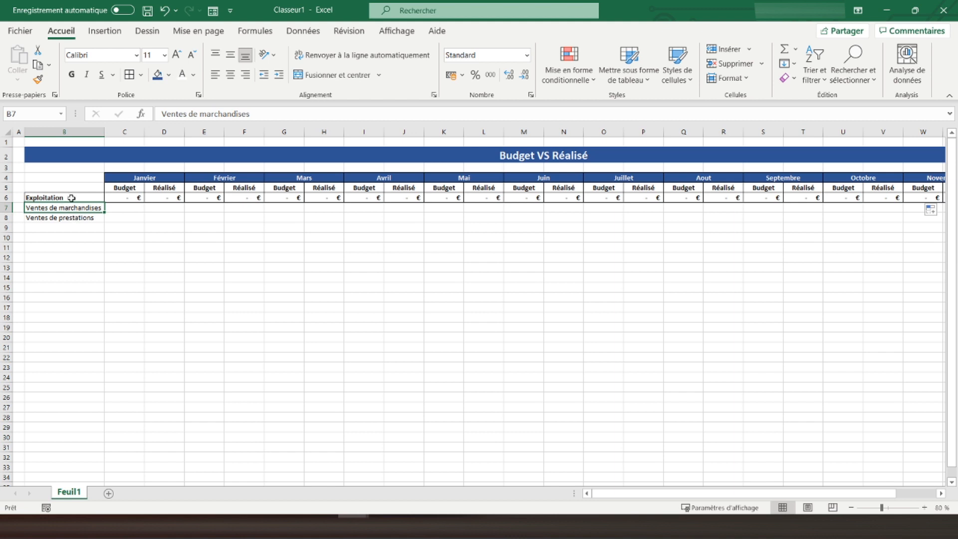
pyautogui.moveTo(71, 199); pyautogui.dragTo(73, 217)
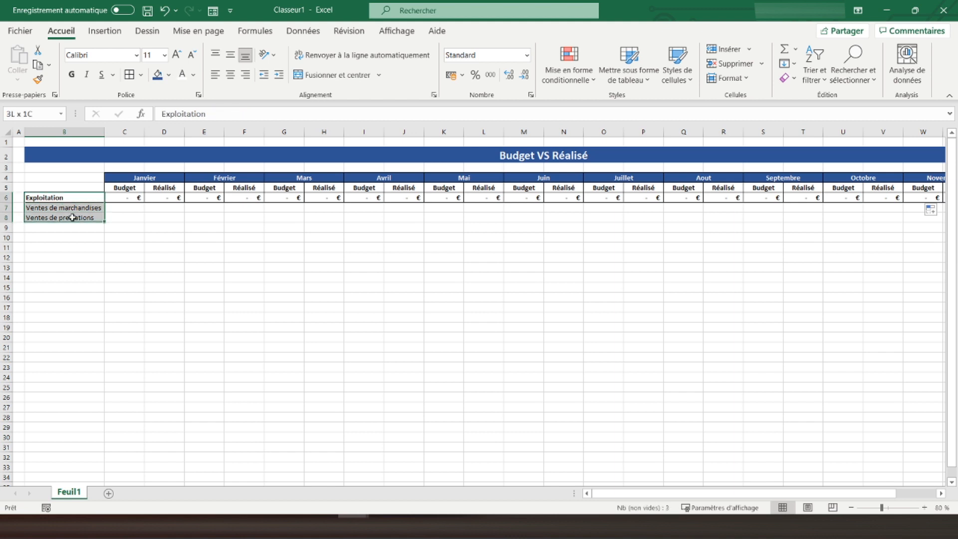
pyautogui.click(142, 75)
pyautogui.click(168, 218)
# Add dashed horizontal and vertical inner borders to the amount cells C7:Z8
pyautogui.moveTo(118, 206); pyautogui.dragTo(869, 214)
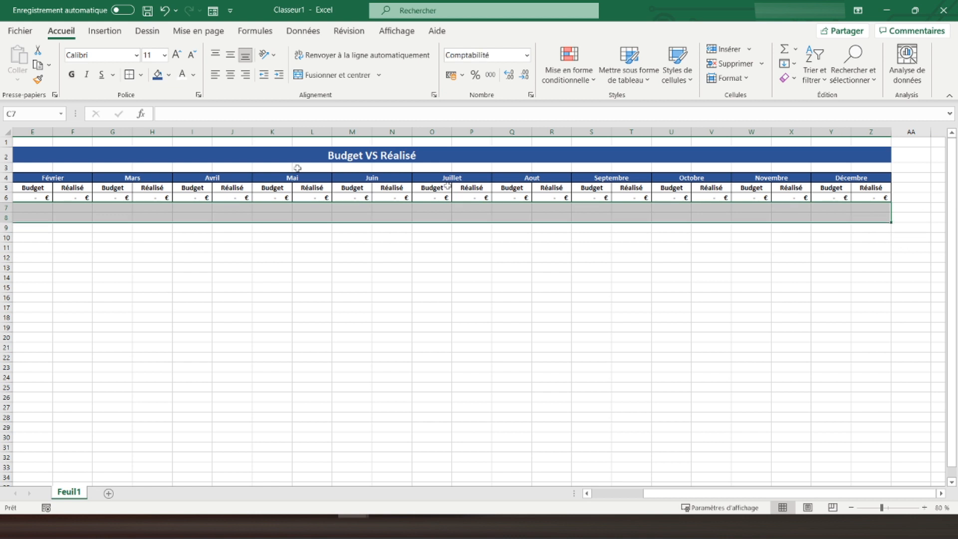
pyautogui.click(141, 74)
pyautogui.click(165, 458)
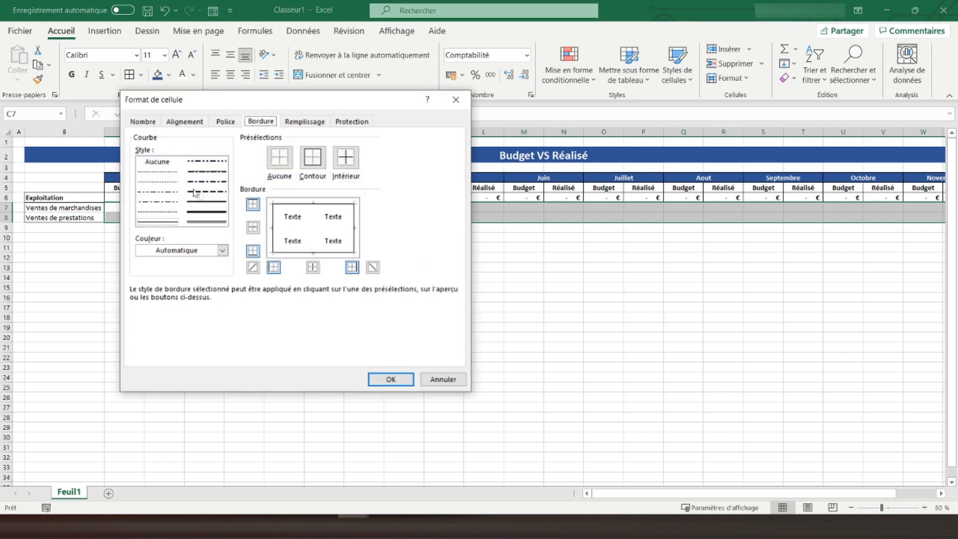
pyautogui.click(164, 173)
pyautogui.click(283, 230)
pyautogui.click(319, 243)
pyautogui.click(390, 379)
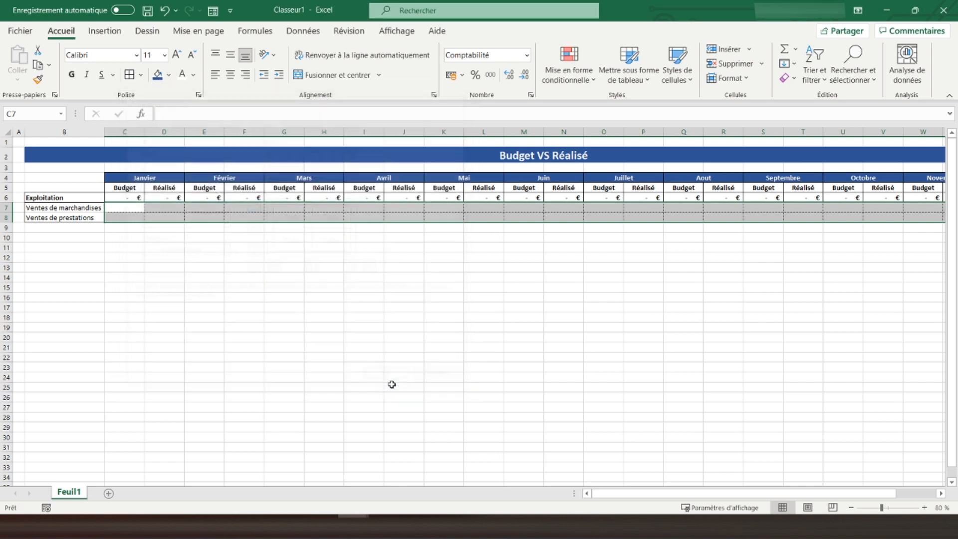
pyautogui.click(165, 270)
# Copy the formatting of the Exploitation row 6 onto row 9
pyautogui.click(66, 231)
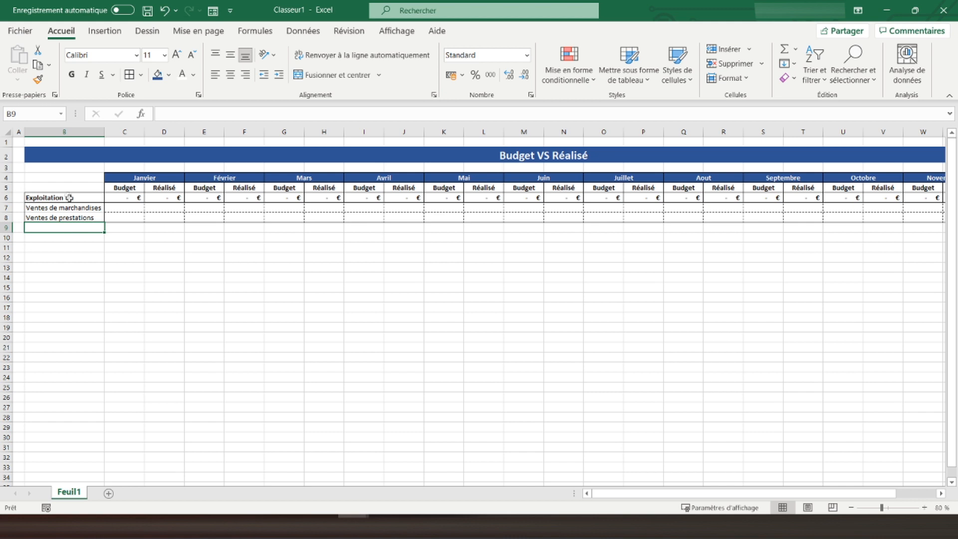
pyautogui.click(6, 198)
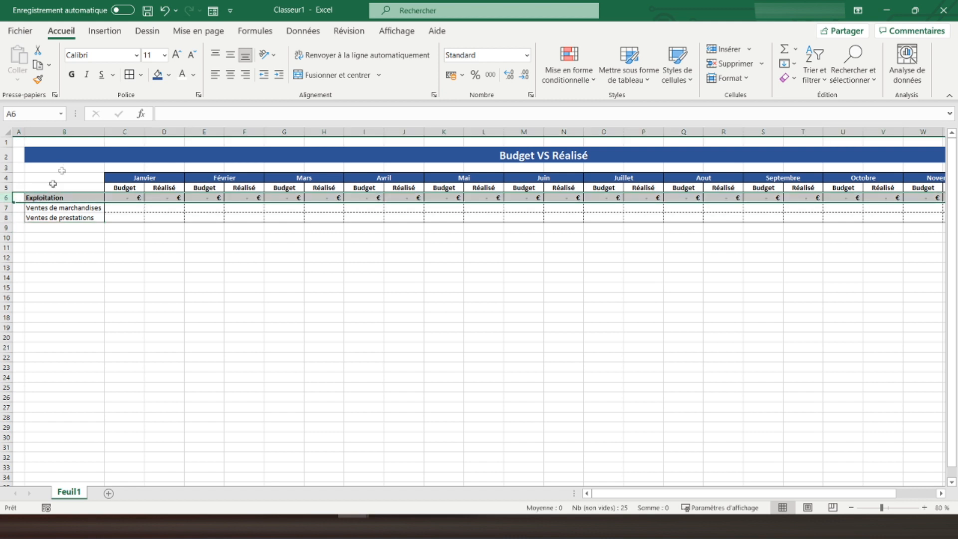
pyautogui.click(37, 79)
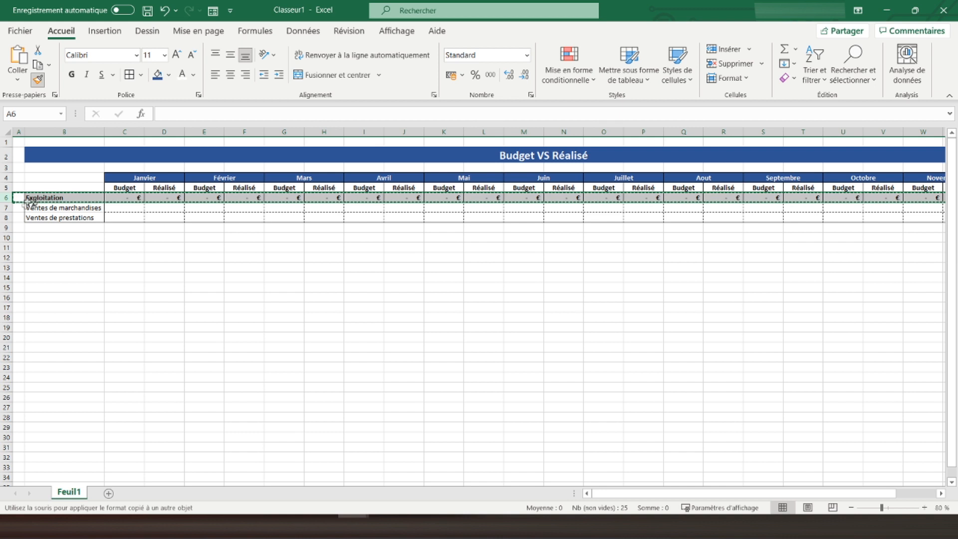
pyautogui.click(20, 227)
# Enter the category label Hors exploitation in cell B9
pyautogui.click(77, 228)
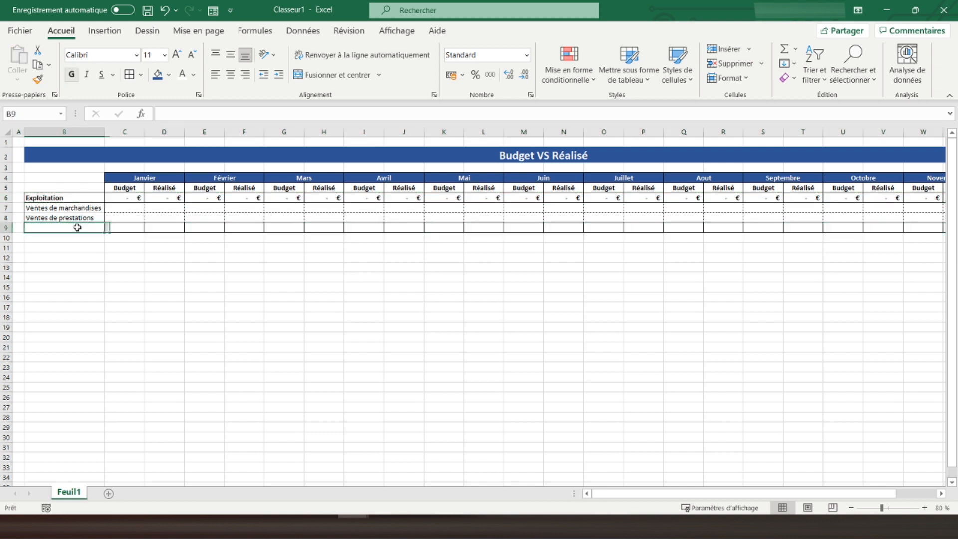
pyautogui.write('Hors explo')
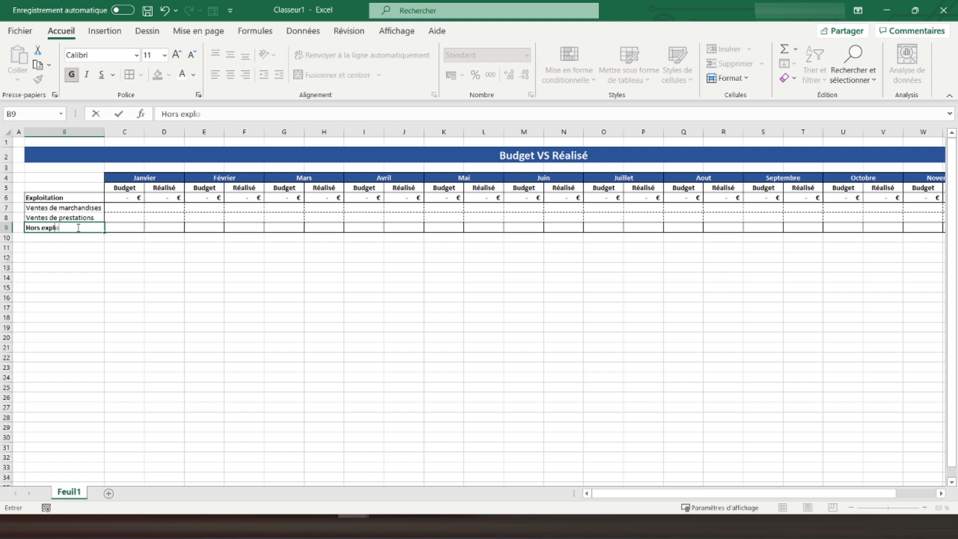
pyautogui.write('itation')
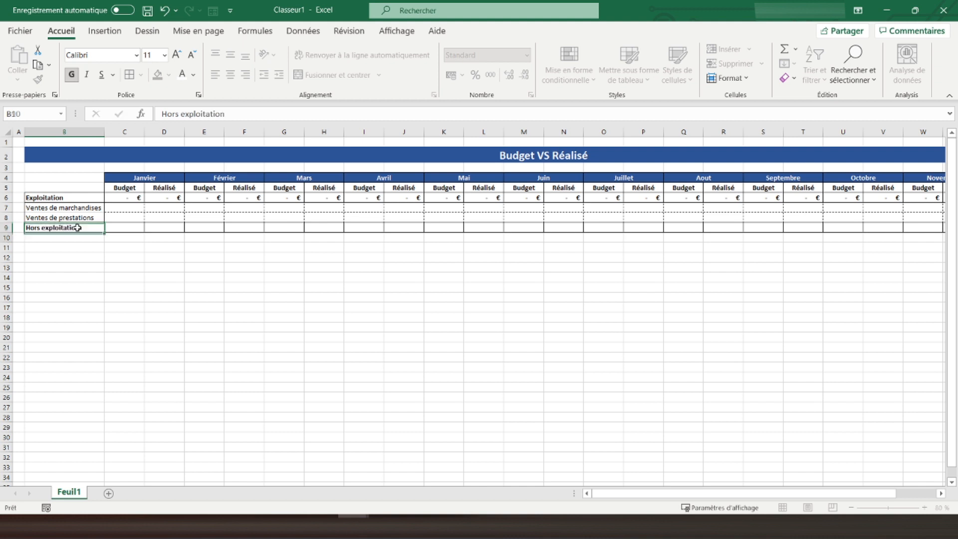
pyautogui.press('Return')
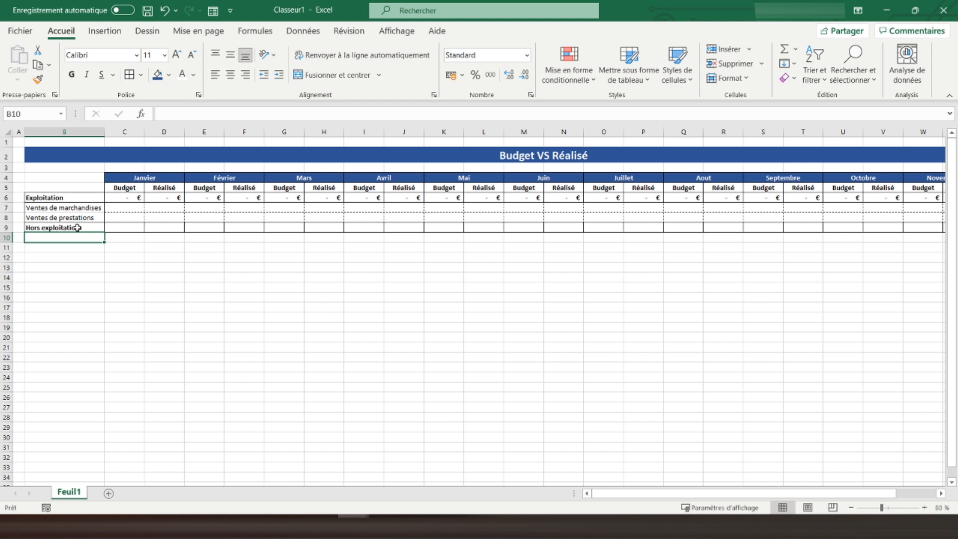
# Enter the labels Apports en capital in B10 and Apports en compte courants d'associés in B11
pyautogui.write('Apports en c')
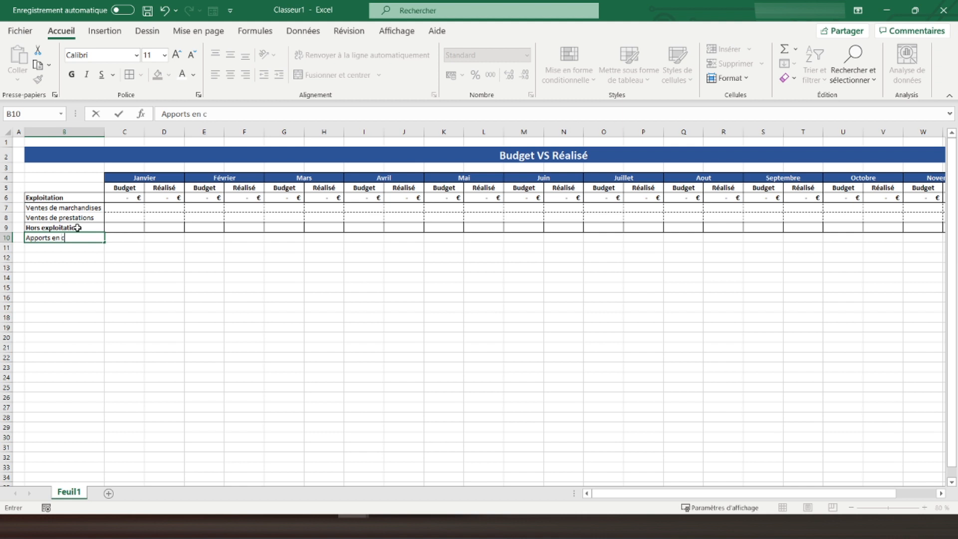
pyautogui.write('apital')
pyautogui.press('Return')
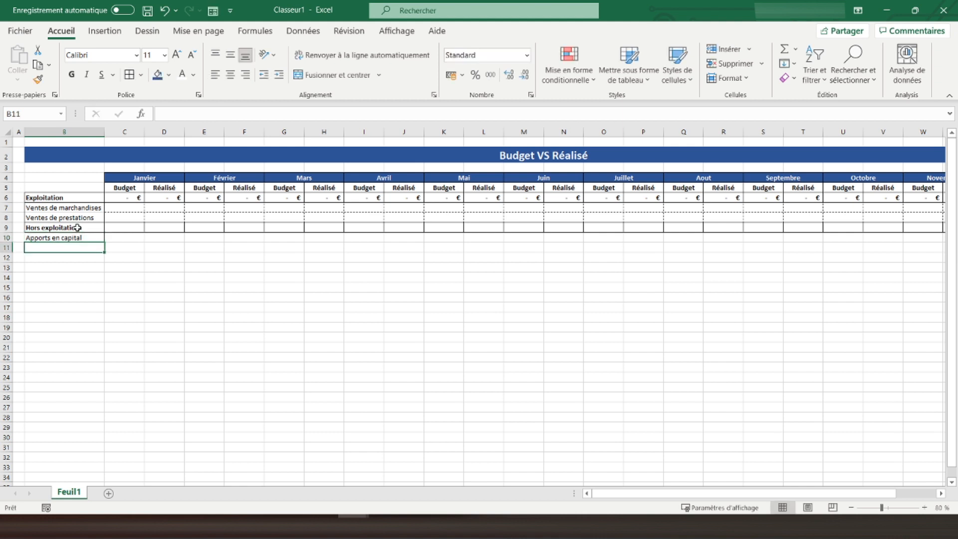
pyautogui.write('Ap')
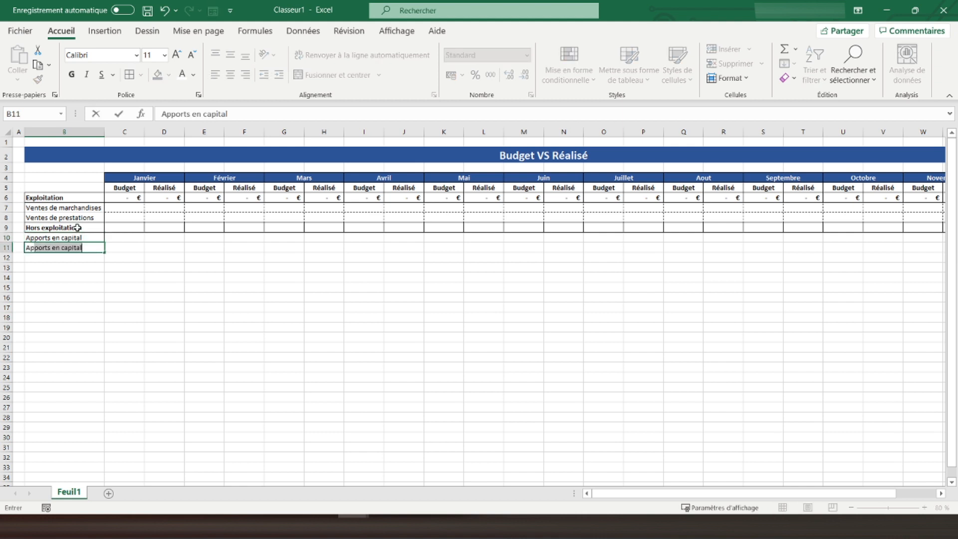
pyautogui.write('ports en compte couran')
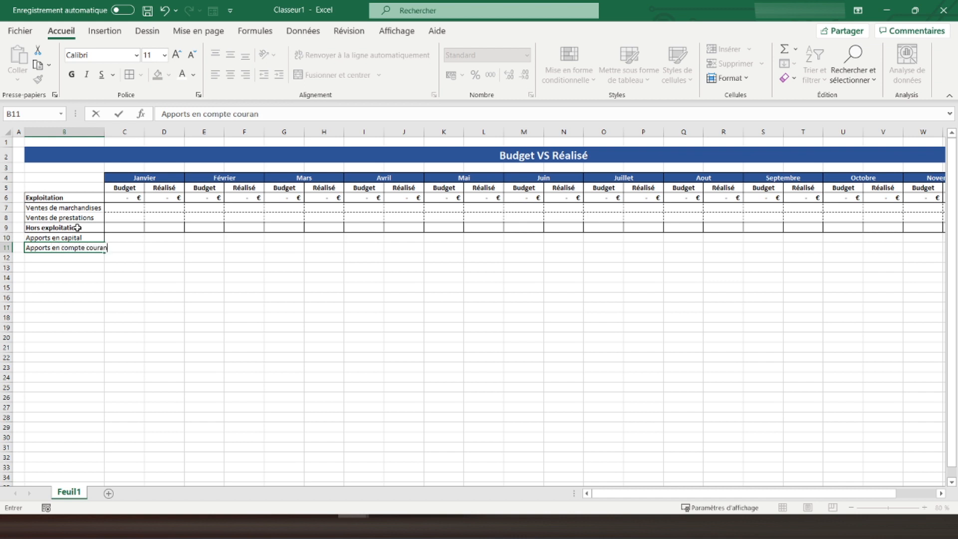
pyautogui.write("t d'associés")
pyautogui.click(262, 115)
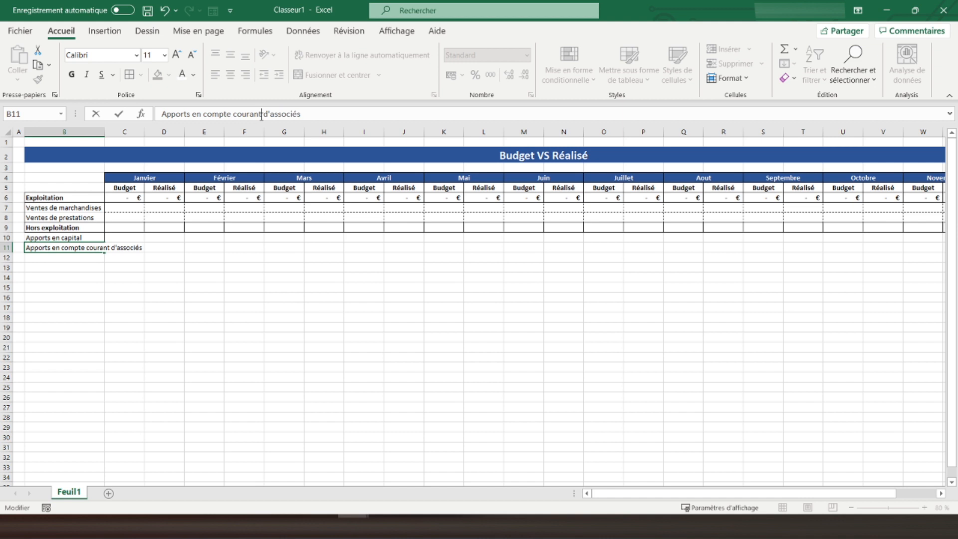
pyautogui.write('s')
pyautogui.press('Return')
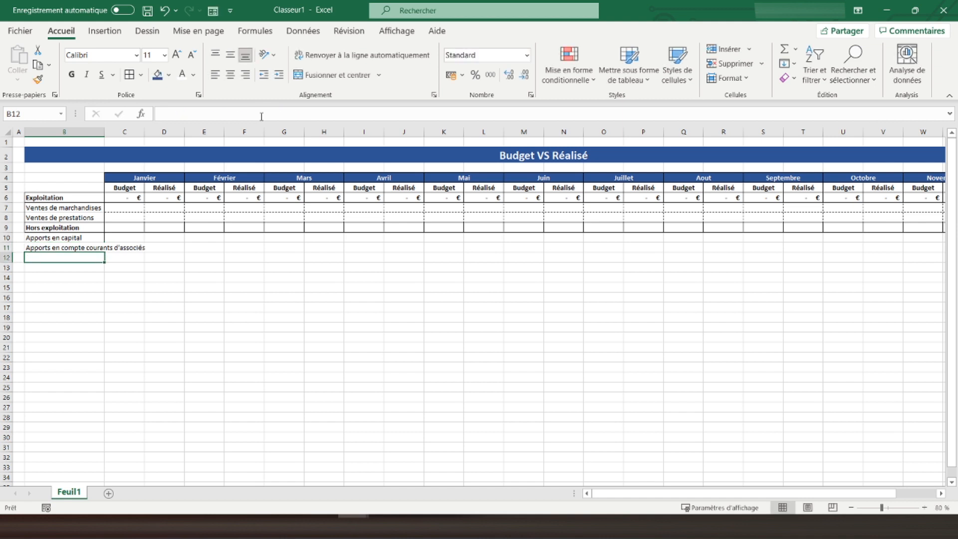
# Enter the labels Subventions, Prêts d'honneur and Emprunts in cells B12 to B14
pyautogui.write('Subventions')
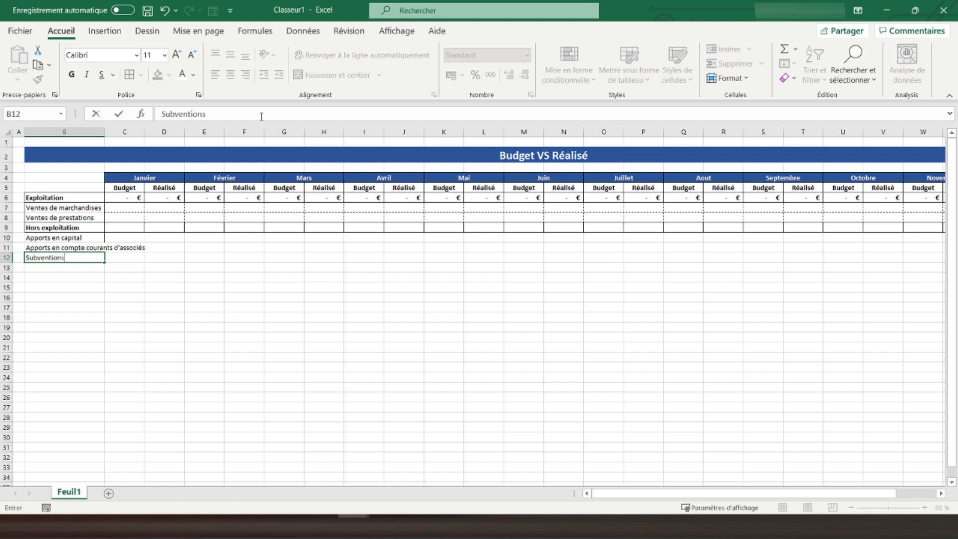
pyautogui.press('Return')
pyautogui.write('Prêts')
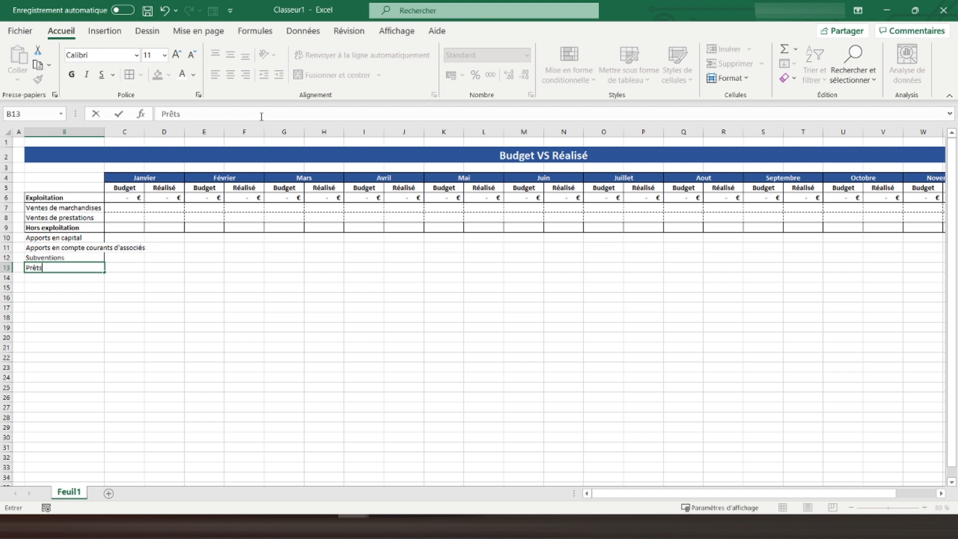
pyautogui.write(" d'honneur")
pyautogui.press('Return')
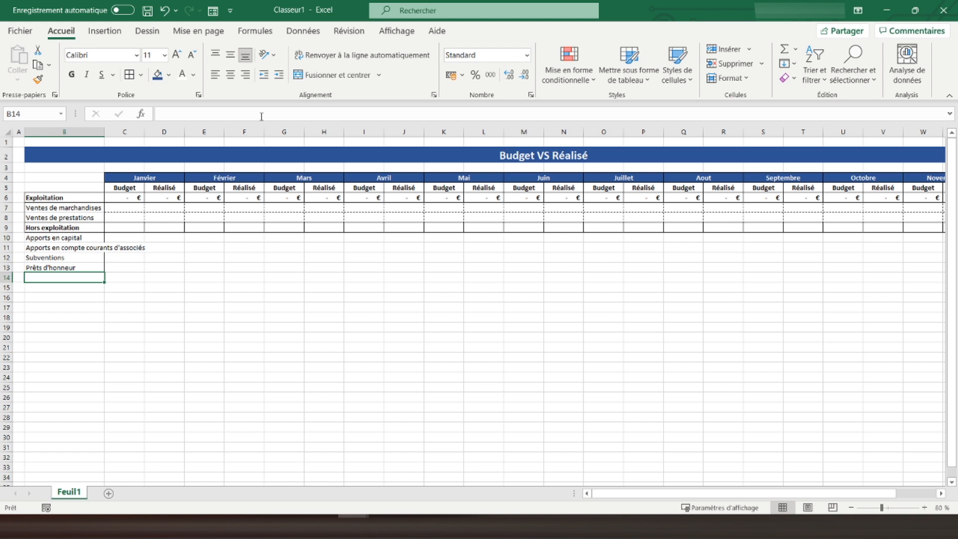
pyautogui.write('Em')
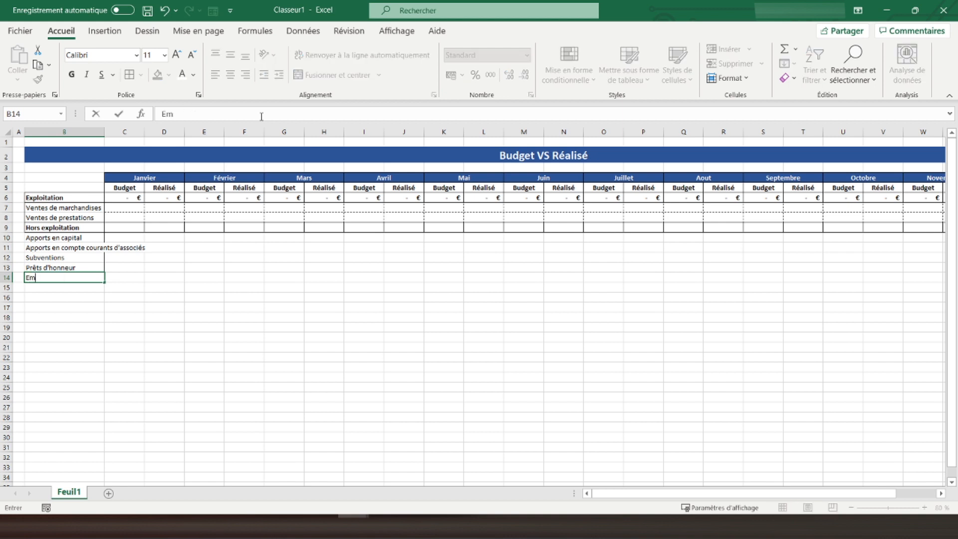
pyautogui.write('prunts')
pyautogui.press('Return')
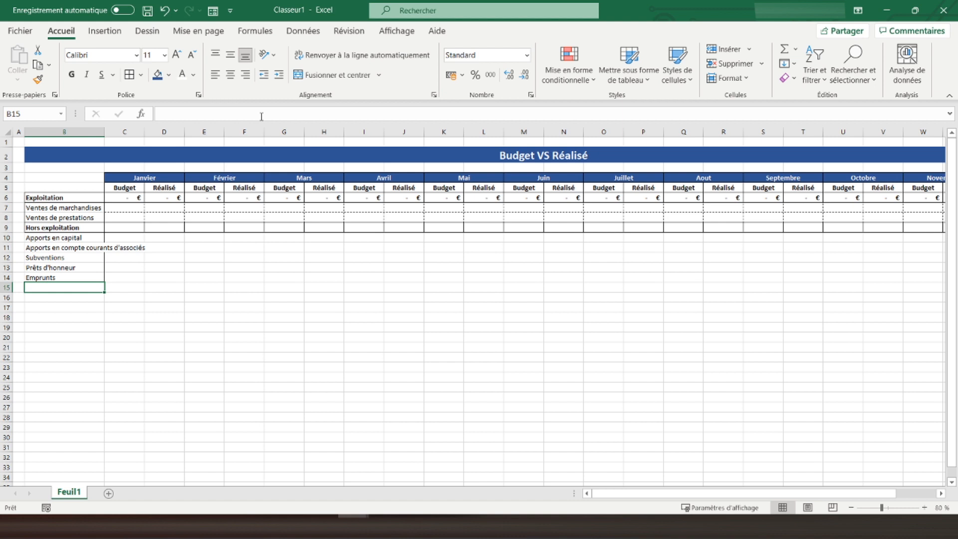
# Autofit column B to its labels and apply an outside border around the Hors exploitation labels in B10:B14
pyautogui.doubleClick(104, 131)
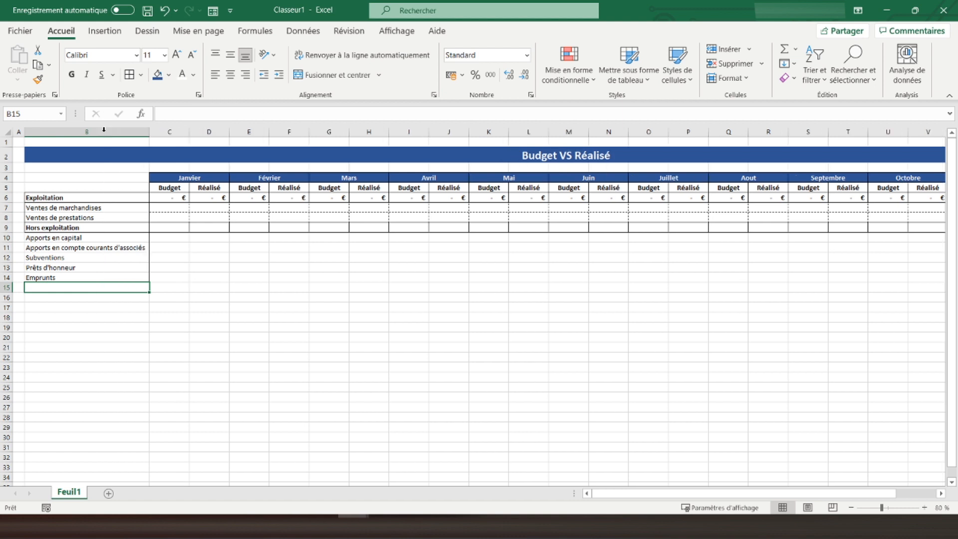
pyautogui.click(70, 239)
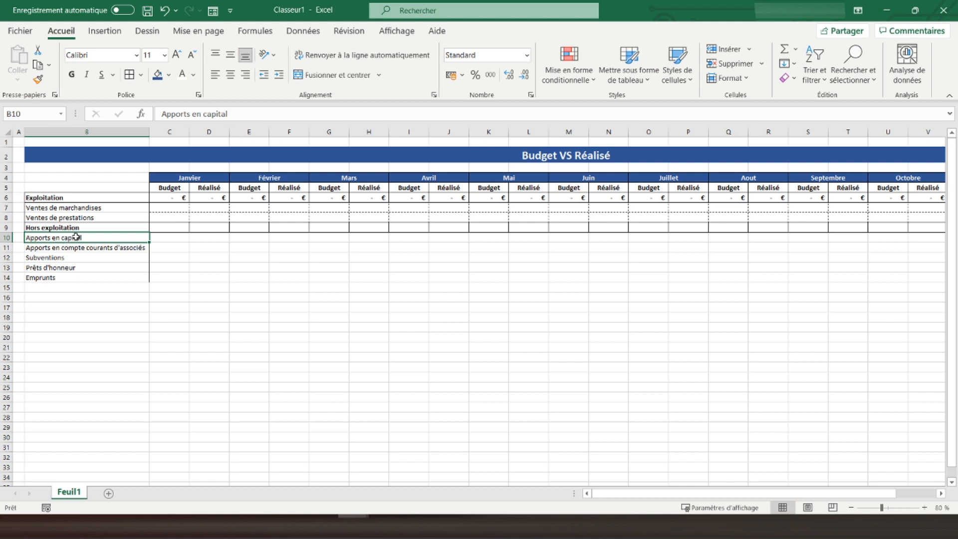
pyautogui.moveTo(73, 242); pyautogui.dragTo(86, 279)
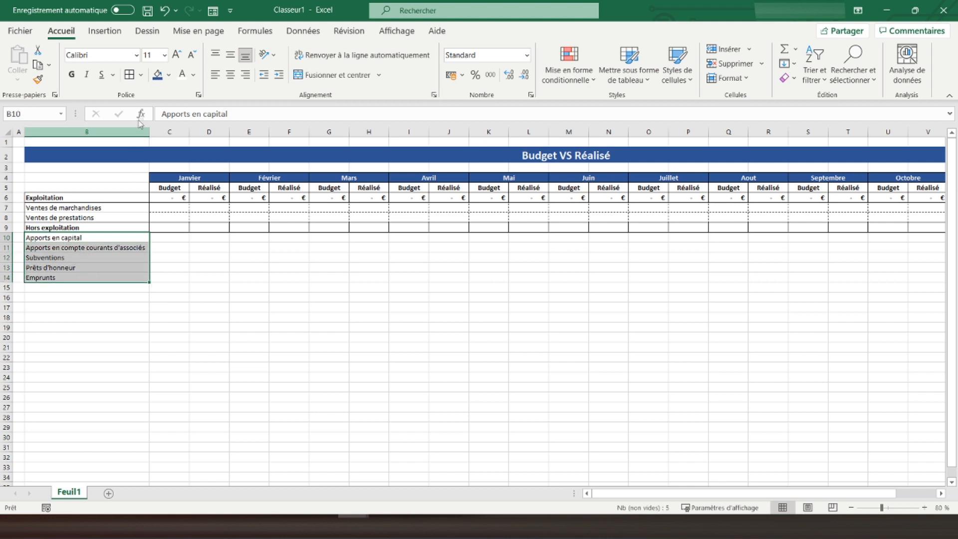
pyautogui.click(141, 74)
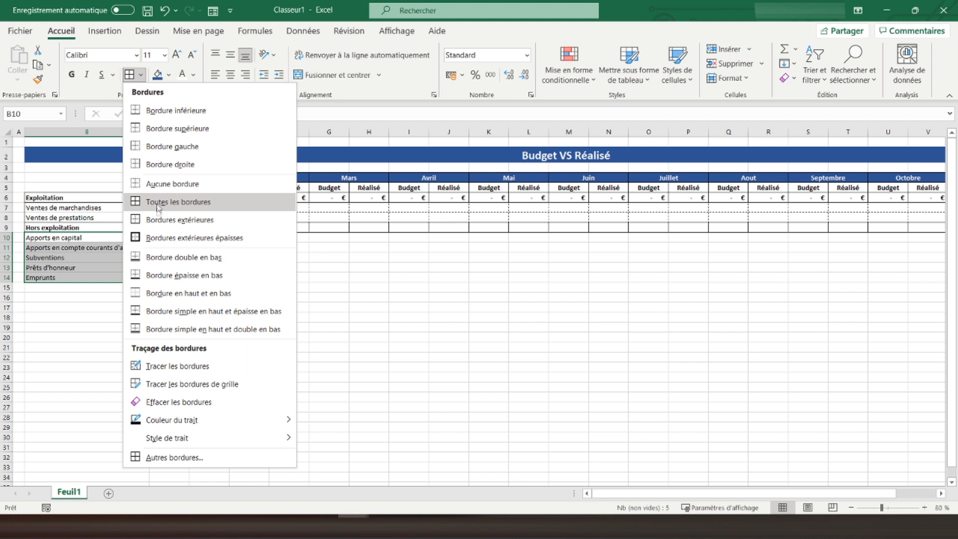
pyautogui.click(178, 219)
pyautogui.click(70, 277)
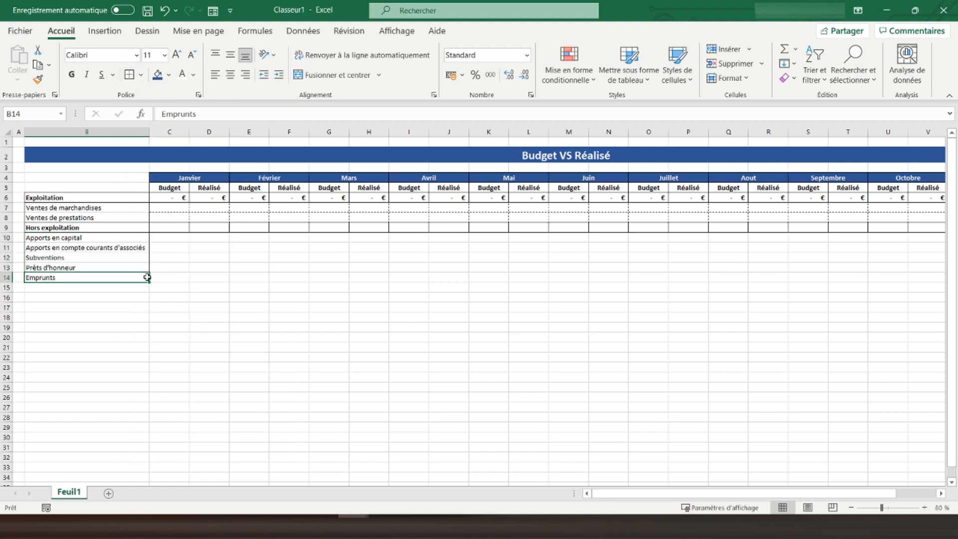
# Total the January Budget for Hors exploitation in C9 with =SOMME(C10:C14)
pyautogui.click(166, 228)
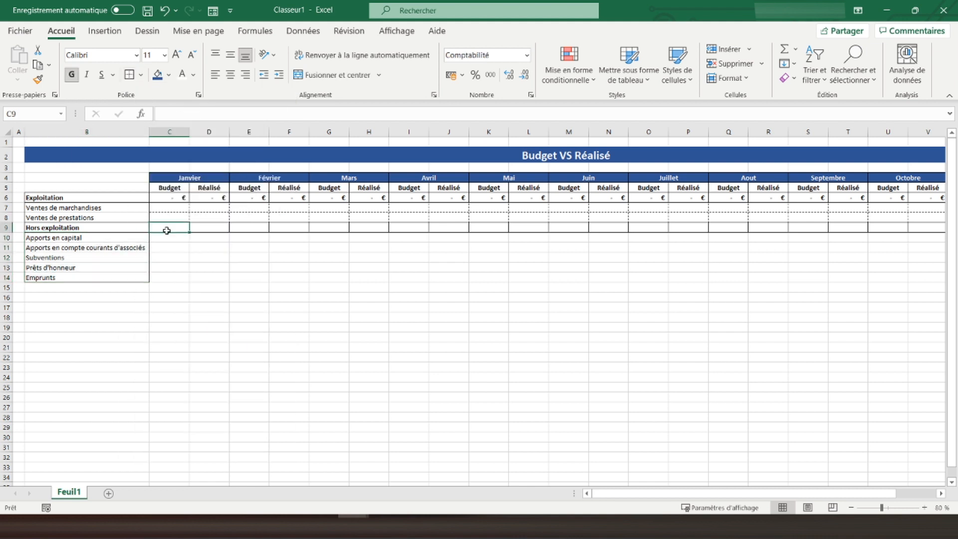
pyautogui.click(785, 49)
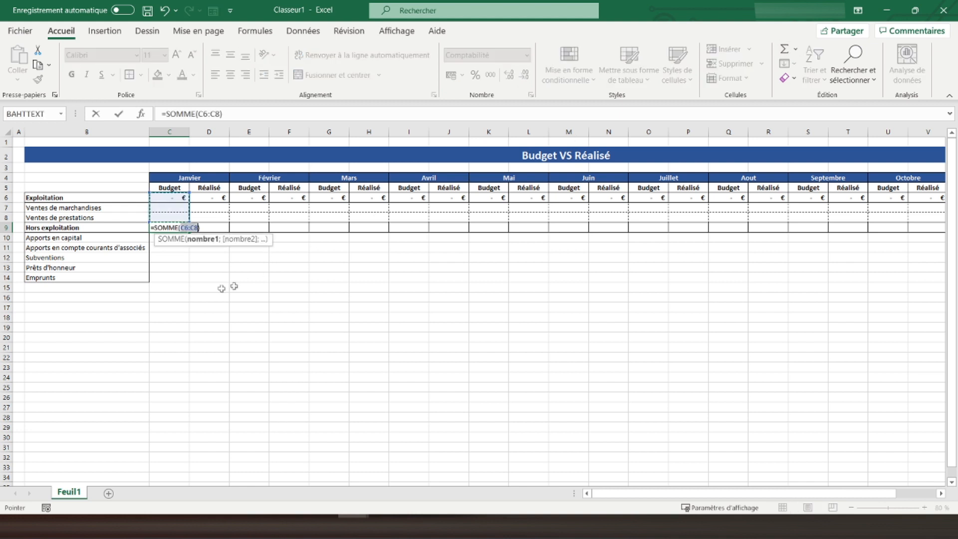
pyautogui.moveTo(180, 276); pyautogui.dragTo(171, 237)
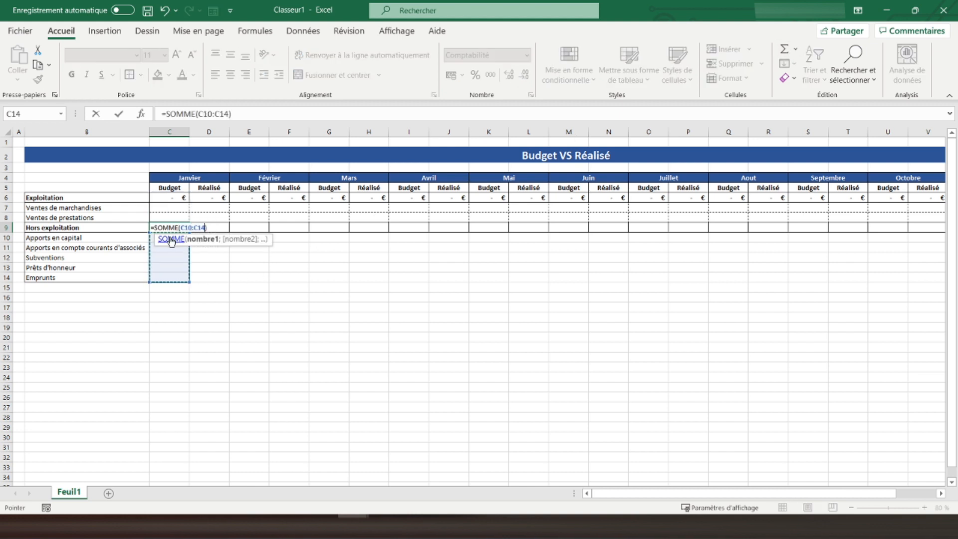
pyautogui.press('Return')
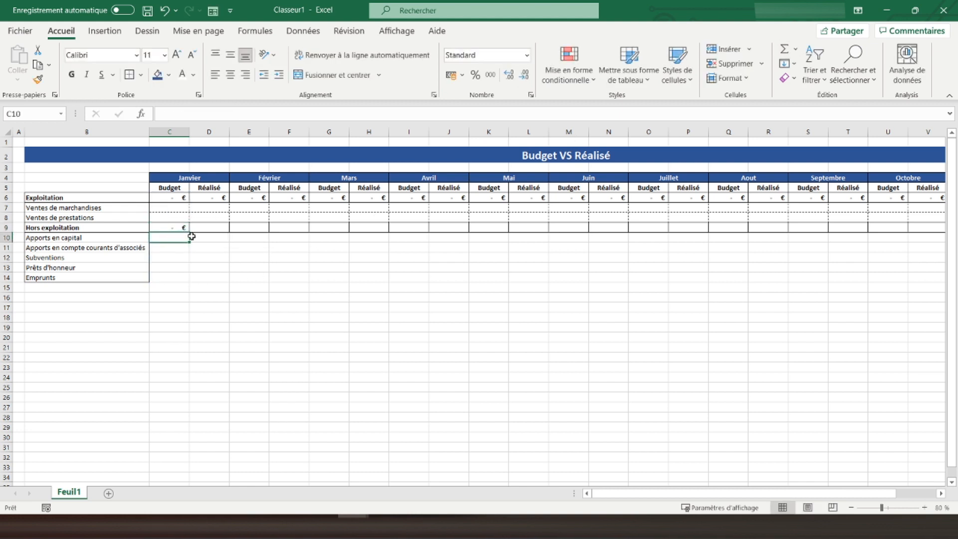
# Test the Hors exploitation total with a trial value of 1 in C10, and clear that value
pyautogui.write('1')
pyautogui.press('Return')
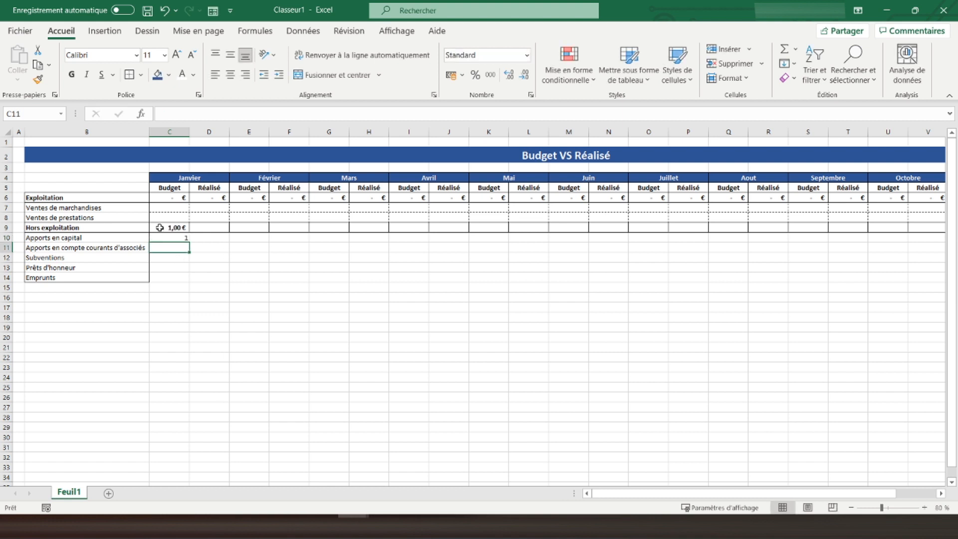
pyautogui.click(169, 238)
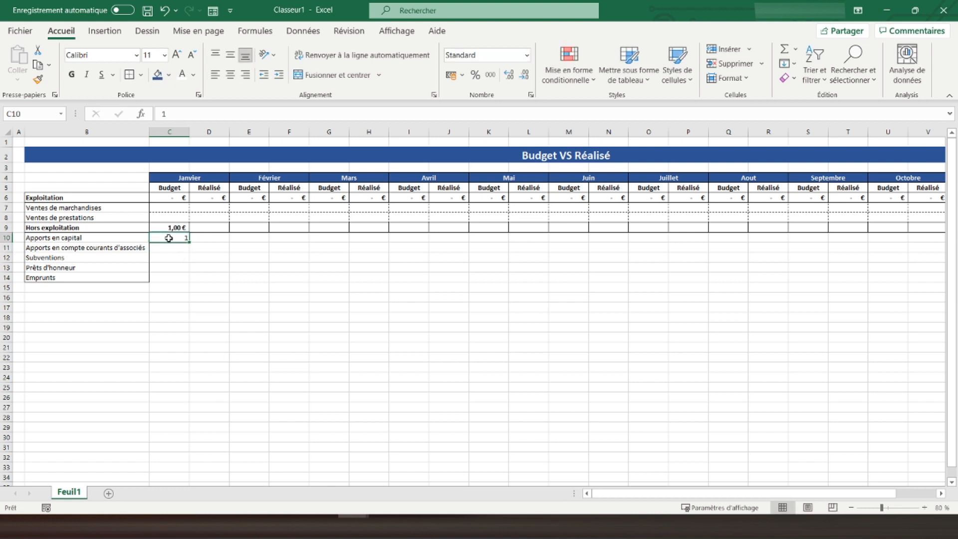
# Fill the Hors exploitation sum formula from C9 across all months to Z9
pyautogui.click(178, 229)
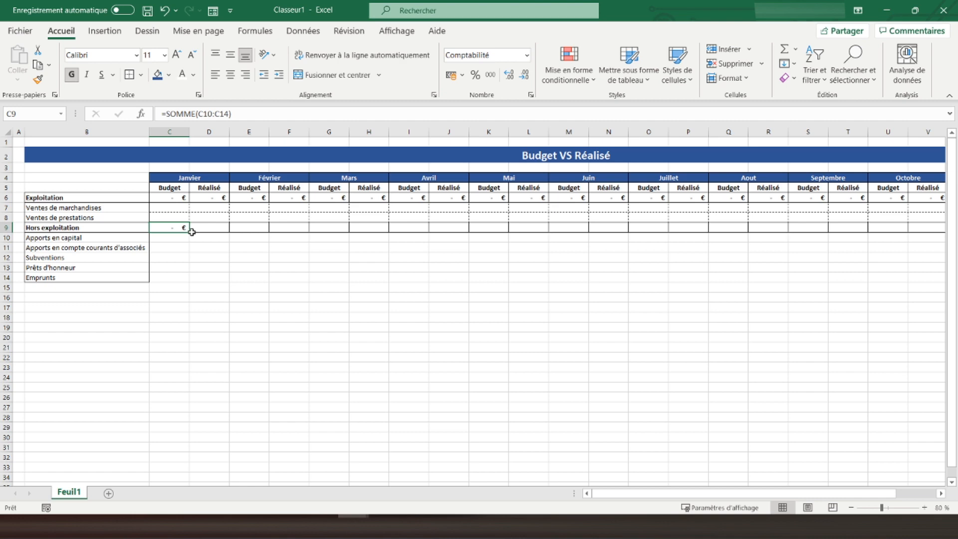
pyautogui.moveTo(187, 234); pyautogui.dragTo(882, 230)
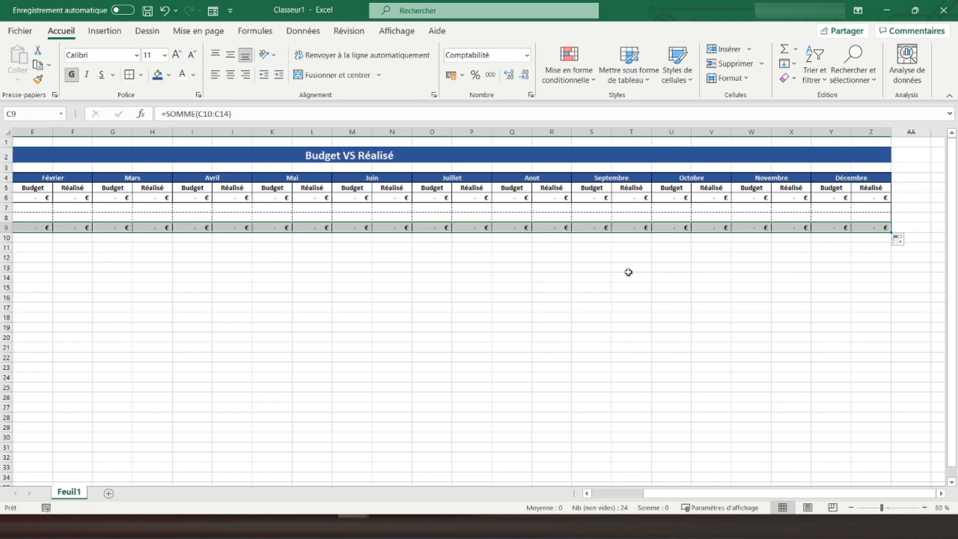
pyautogui.press('Left')
pyautogui.press('Right')
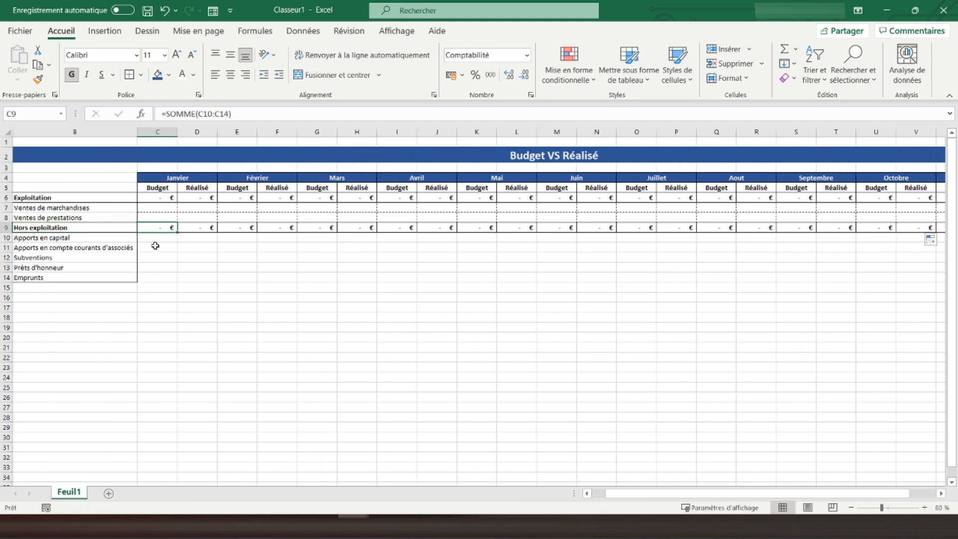
# Apply an outside border around the Hors exploitation amount cells C10:Z14
pyautogui.moveTo(149, 238); pyautogui.dragTo(886, 269)
pyautogui.moveTo(914, 239); pyautogui.dragTo(185, 273)
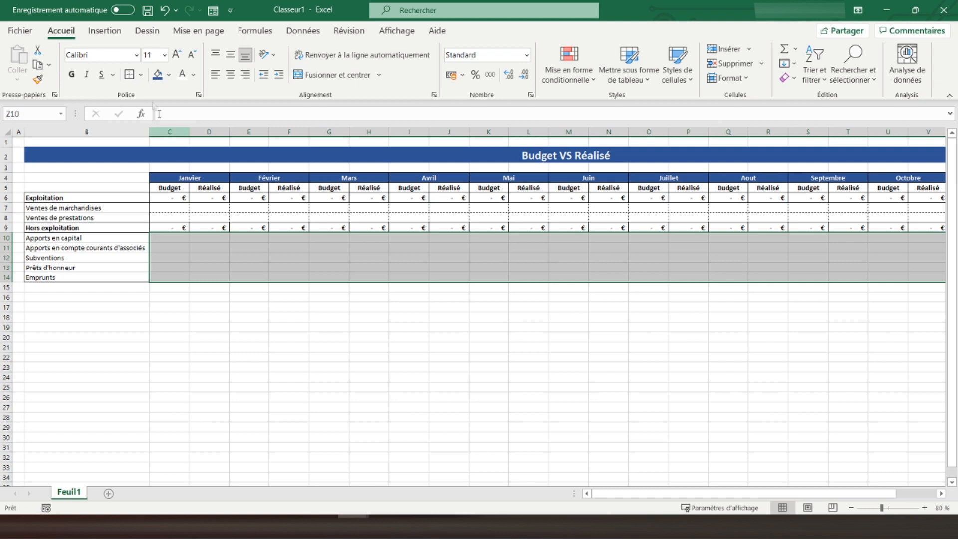
pyautogui.click(141, 74)
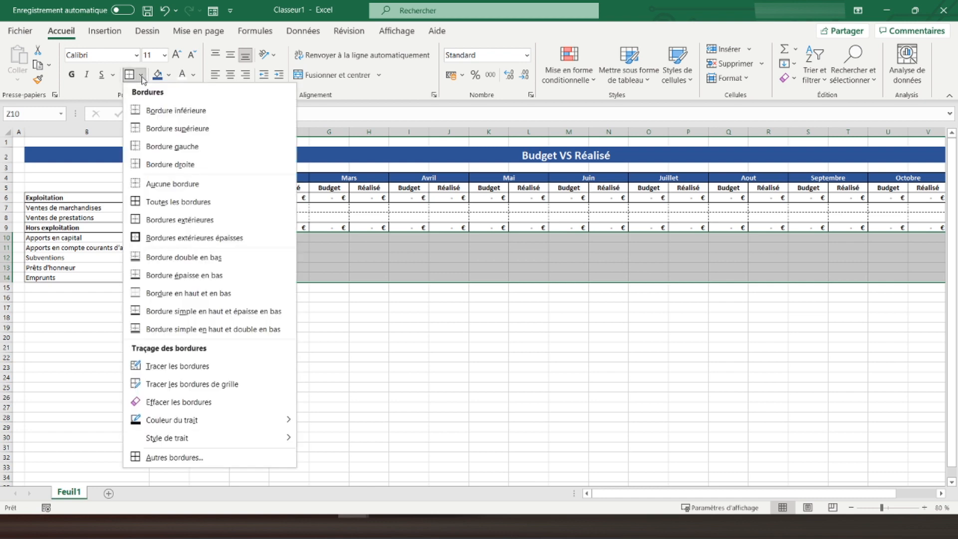
pyautogui.click(165, 220)
# Add dashed horizontal and vertical inner borders to the amount cells C10:Z14
pyautogui.click(141, 74)
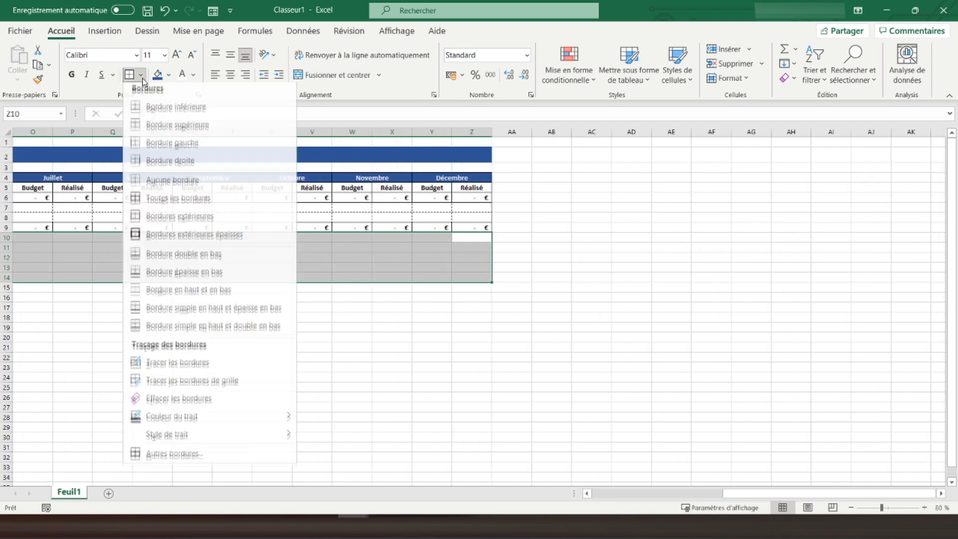
pyautogui.click(185, 457)
pyautogui.click(170, 172)
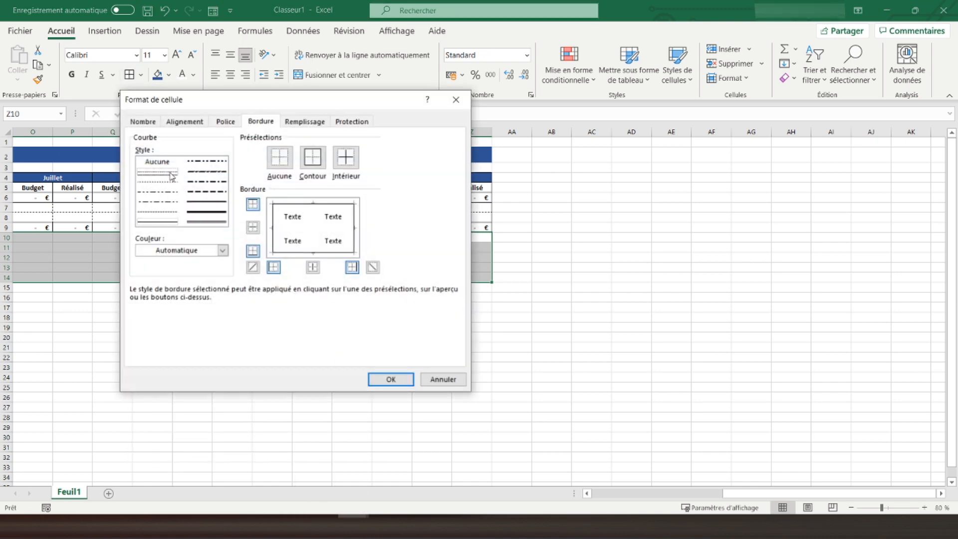
pyautogui.click(303, 228)
pyautogui.click(313, 267)
pyautogui.click(391, 380)
pyautogui.click(384, 259)
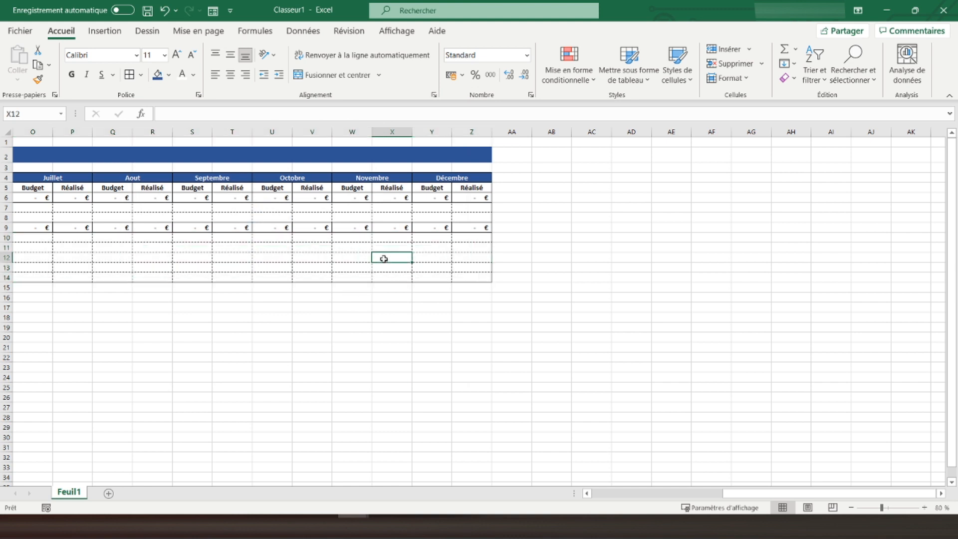
pyautogui.press('Home')
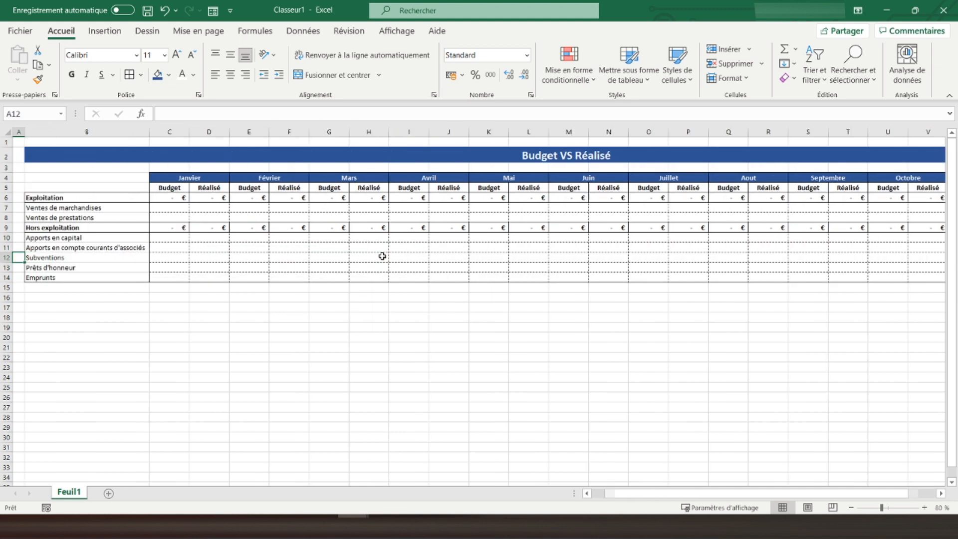
pyautogui.press('Right')
pyautogui.press('Right')
pyautogui.press('Right')
pyautogui.press('Down')
pyautogui.press('Down')
pyautogui.press('Down')
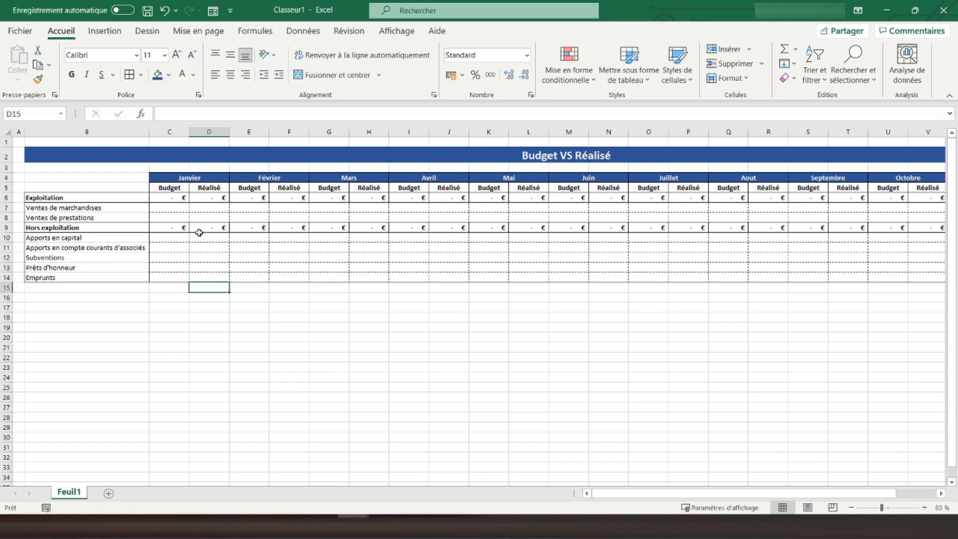
# Enter the label Total encaissements in cell B16
pyautogui.click(63, 298)
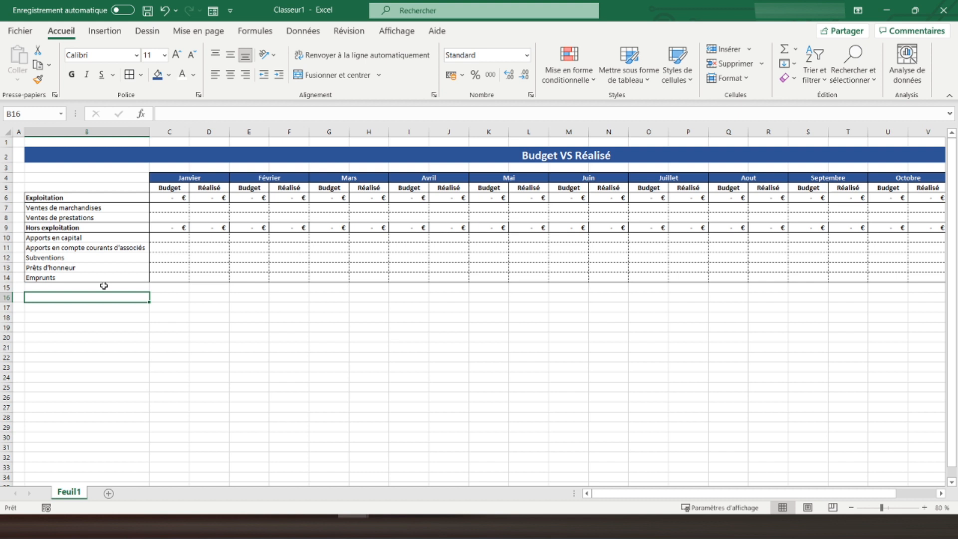
pyautogui.write('Tot')
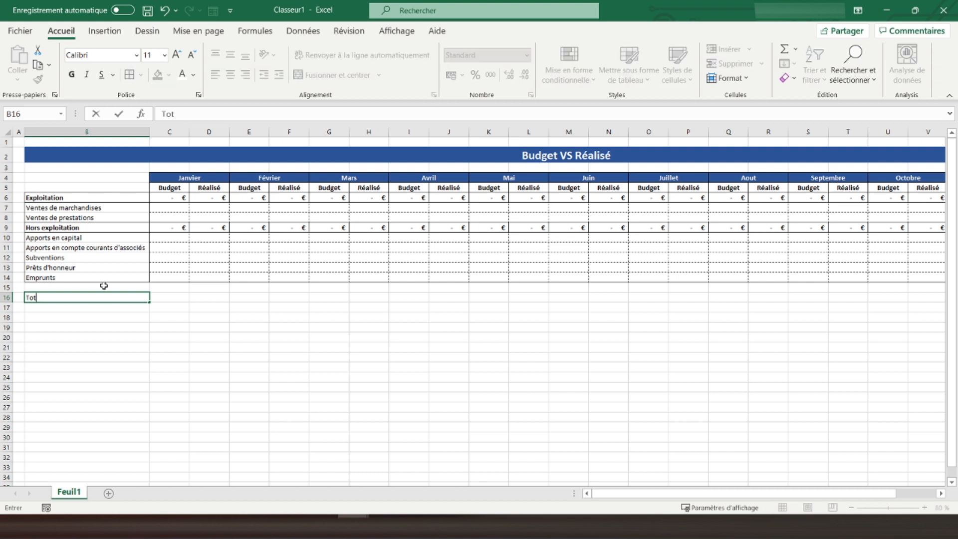
pyautogui.write('al encaissements')
pyautogui.hotkey('ctrl', 'Return')
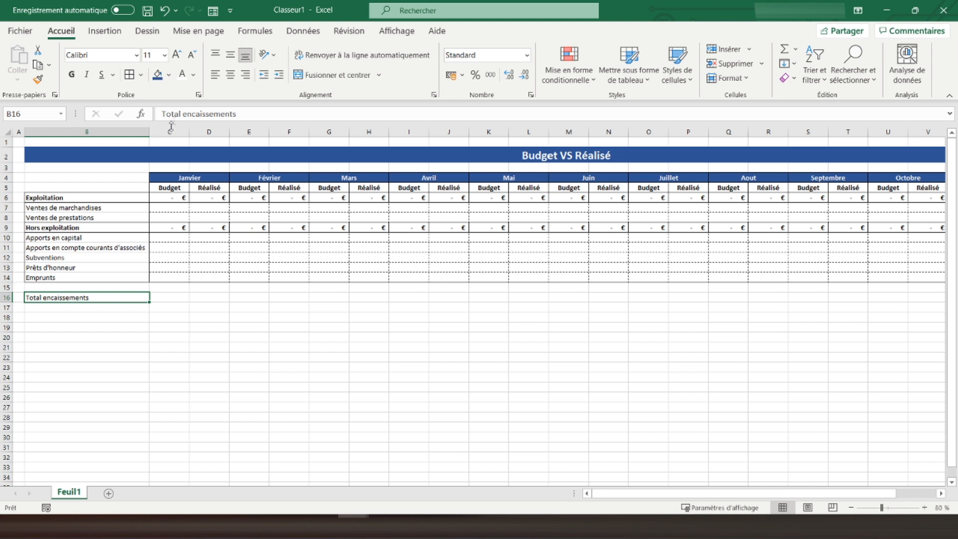
# Format the Total encaissements label in B16 with a dark green fill and bold, centered white text
pyautogui.click(168, 74)
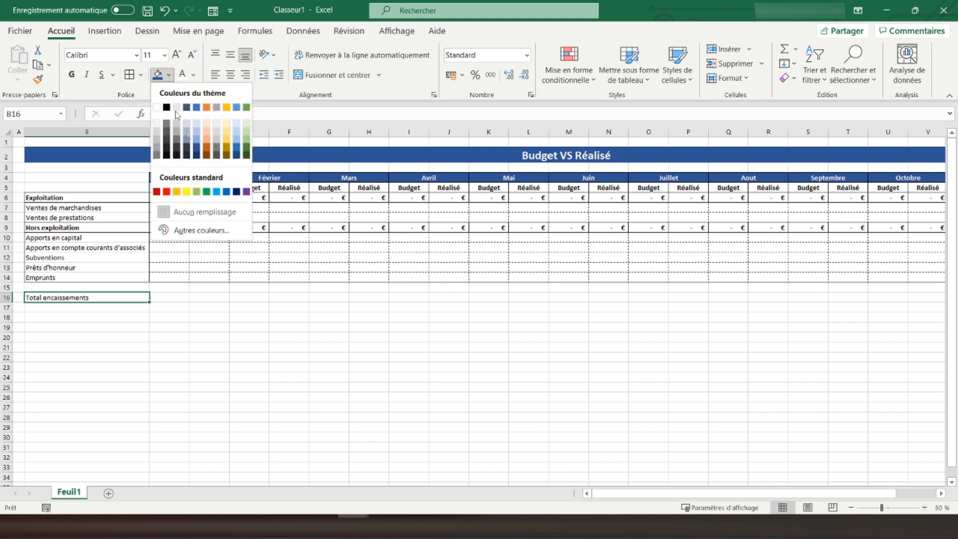
pyautogui.click(248, 153)
pyautogui.click(182, 74)
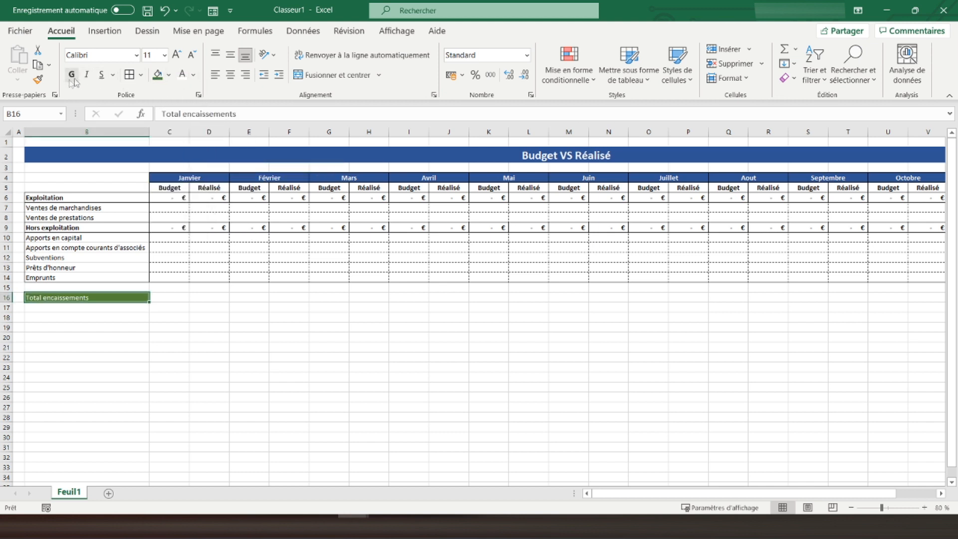
pyautogui.click(72, 75)
pyautogui.click(230, 75)
# Enter the formula =C6+C9 in C16 to total the Exploitation and Hors exploitation receipts for Janvier's Budget
pyautogui.click(173, 295)
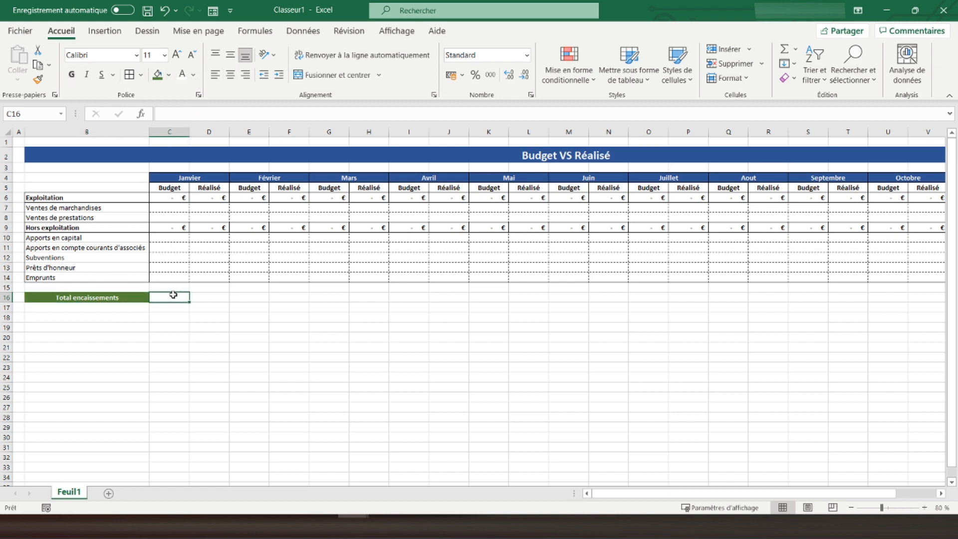
pyautogui.write('=')
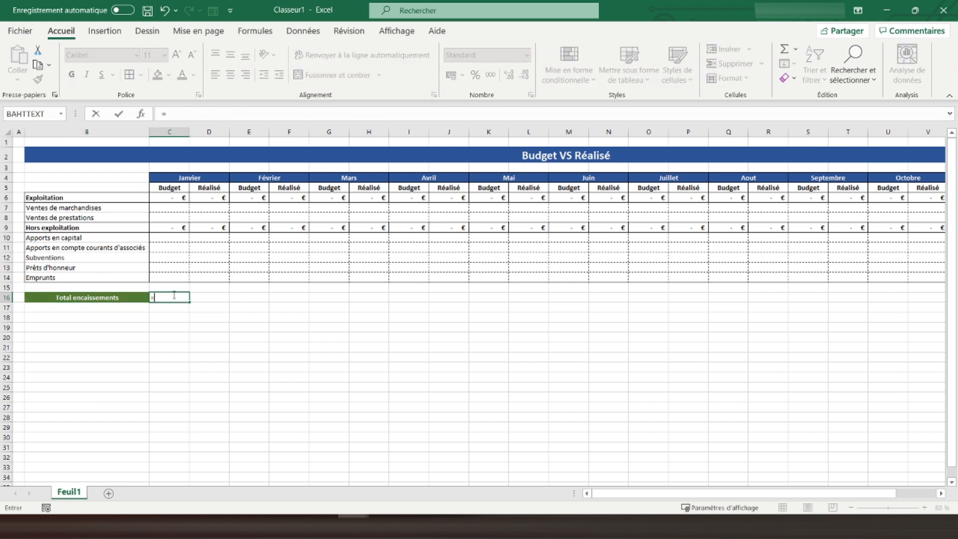
pyautogui.click(170, 198)
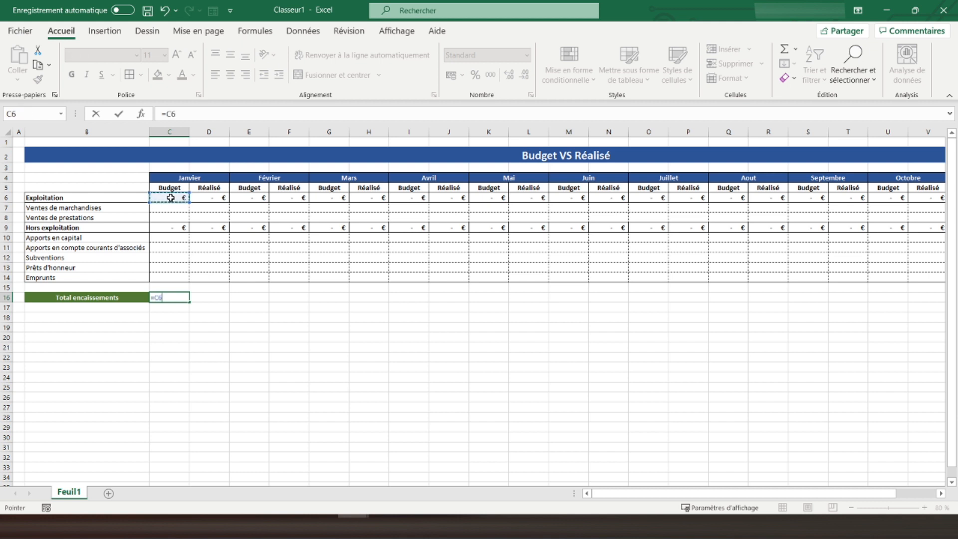
pyautogui.write('+')
pyautogui.click(166, 228)
pyautogui.press('Return')
# Apply the accounting number format to the Hors exploitation amounts C10:Z14, using a trial value of 1 in C10 and clearing it
pyautogui.click(162, 237)
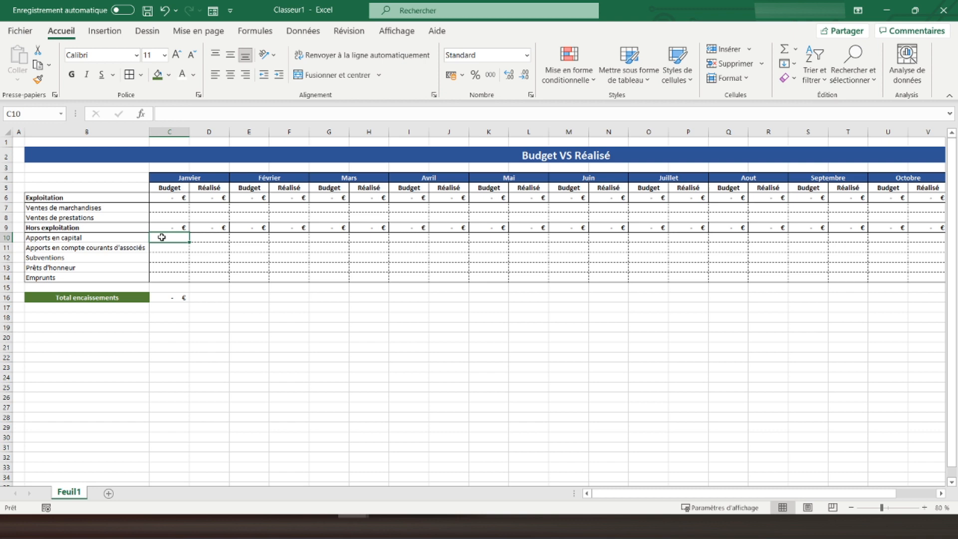
pyautogui.write('1')
pyautogui.press('Return')
pyautogui.moveTo(161, 237); pyautogui.dragTo(855, 276)
pyautogui.click(451, 75)
pyautogui.click(177, 240)
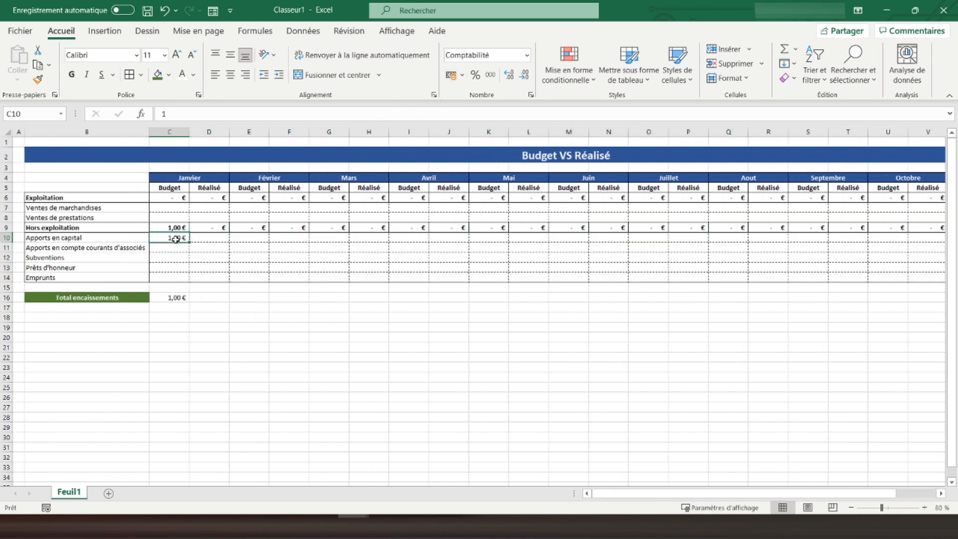
pyautogui.press('Delete')
# Fill the total formula from C16 across to Z16 and give those cells the dark green fill with bold white text
pyautogui.click(170, 296)
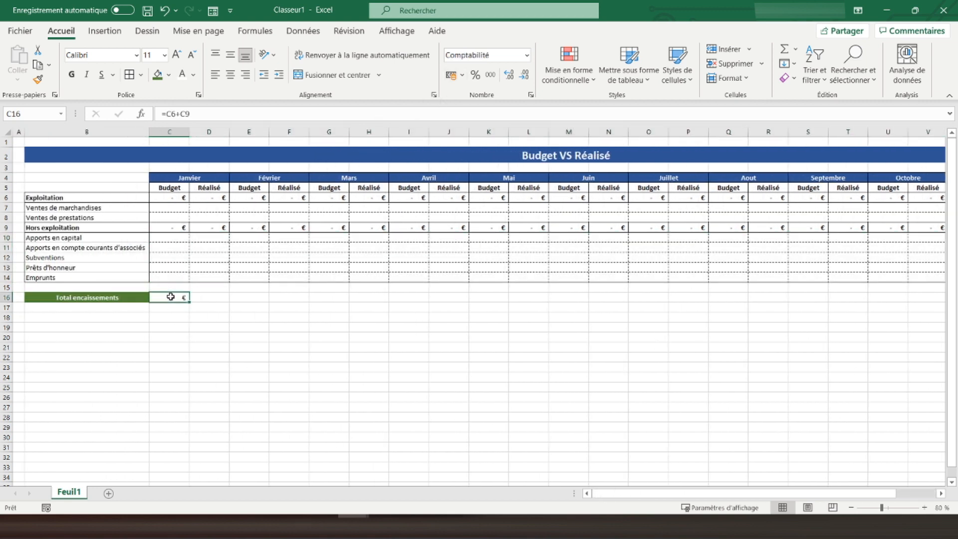
pyautogui.moveTo(190, 302); pyautogui.dragTo(887, 306)
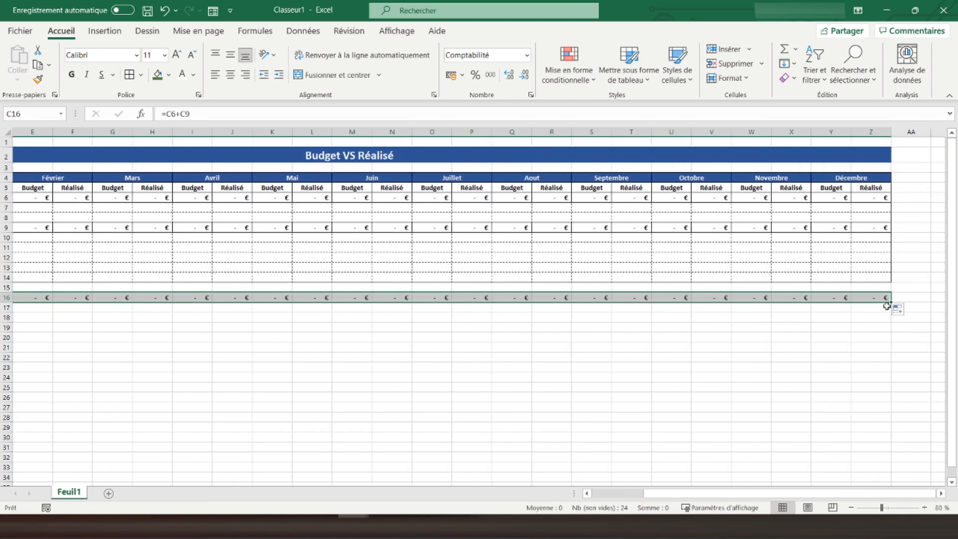
pyautogui.click(158, 74)
pyautogui.hotkey('ctrl', 'g')
pyautogui.click(101, 316)
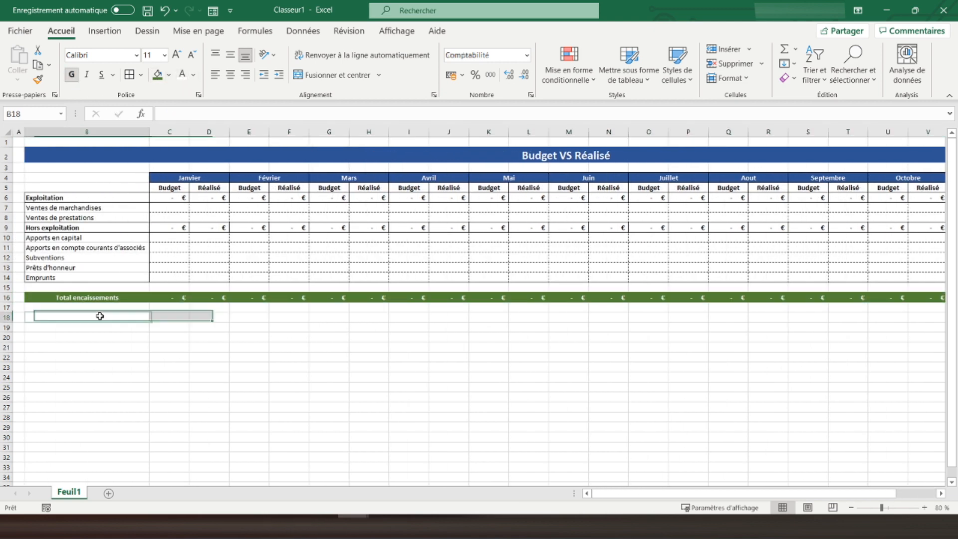
# Add outline and inside borders to the Total encaissements row B16:Z16
pyautogui.moveTo(72, 298); pyautogui.dragTo(885, 299)
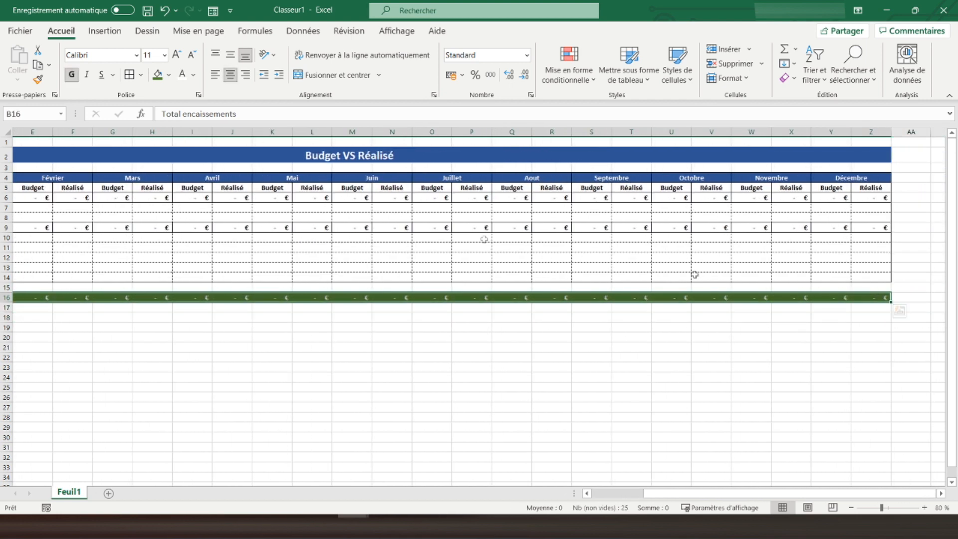
pyautogui.click(130, 77)
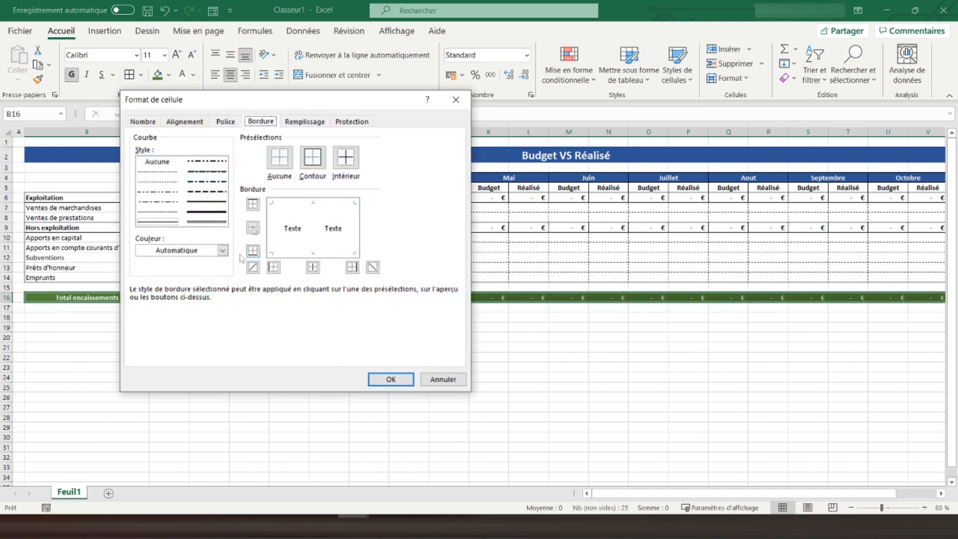
pyautogui.click(312, 158)
pyautogui.click(346, 157)
pyautogui.click(391, 379)
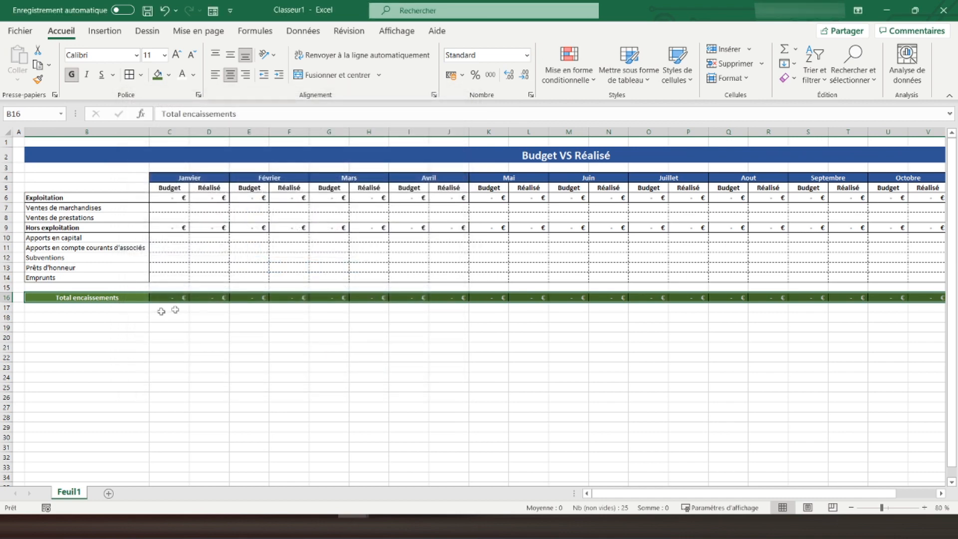
pyautogui.click(172, 315)
# Fill the cells B18:Z18 with dark blue to make a separator band below the Total encaissements row
pyautogui.click(79, 317)
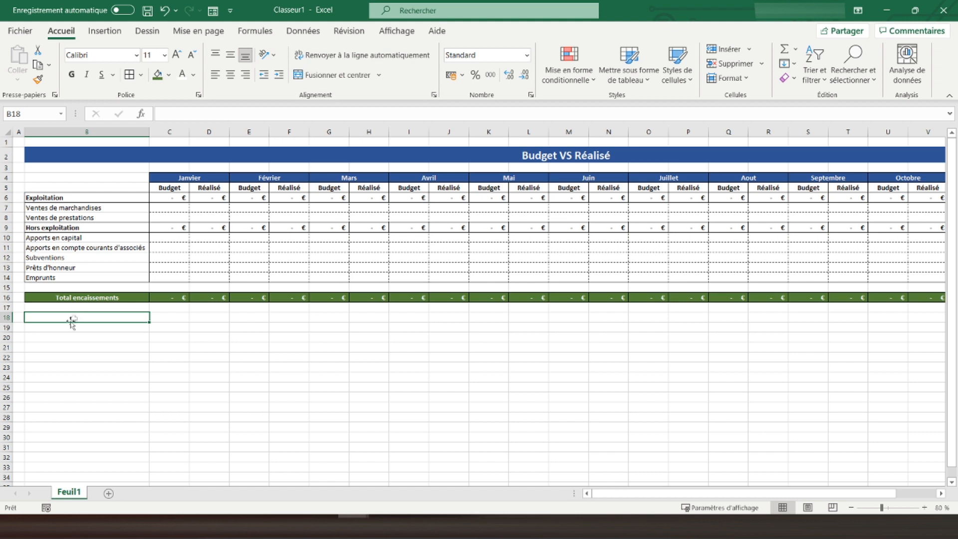
pyautogui.click(63, 329)
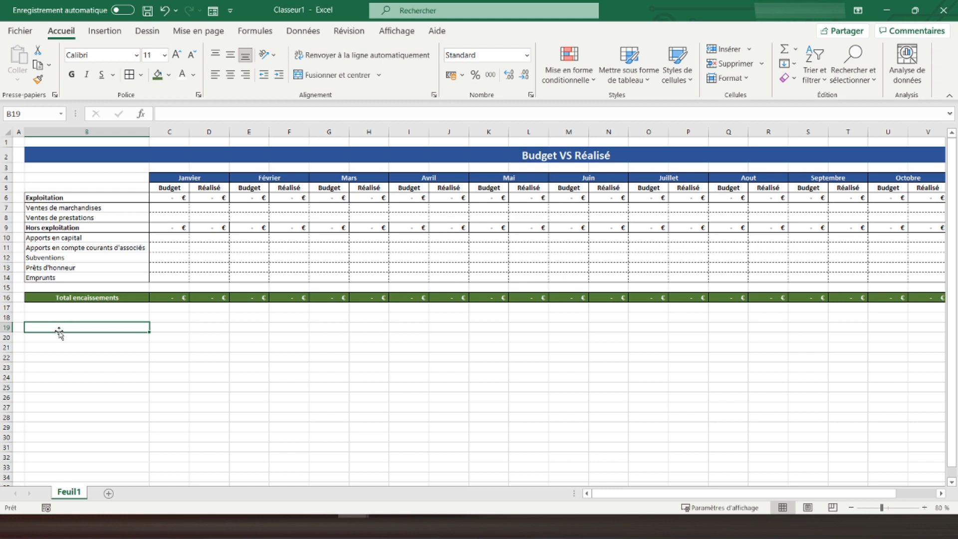
pyautogui.click(64, 321)
pyautogui.moveTo(71, 314); pyautogui.dragTo(853, 319)
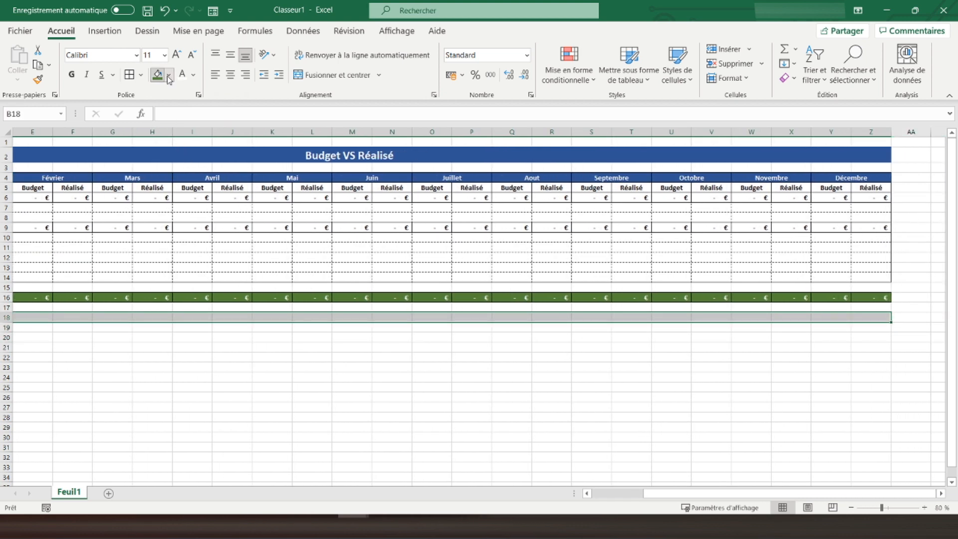
pyautogui.click(168, 75)
pyautogui.click(196, 147)
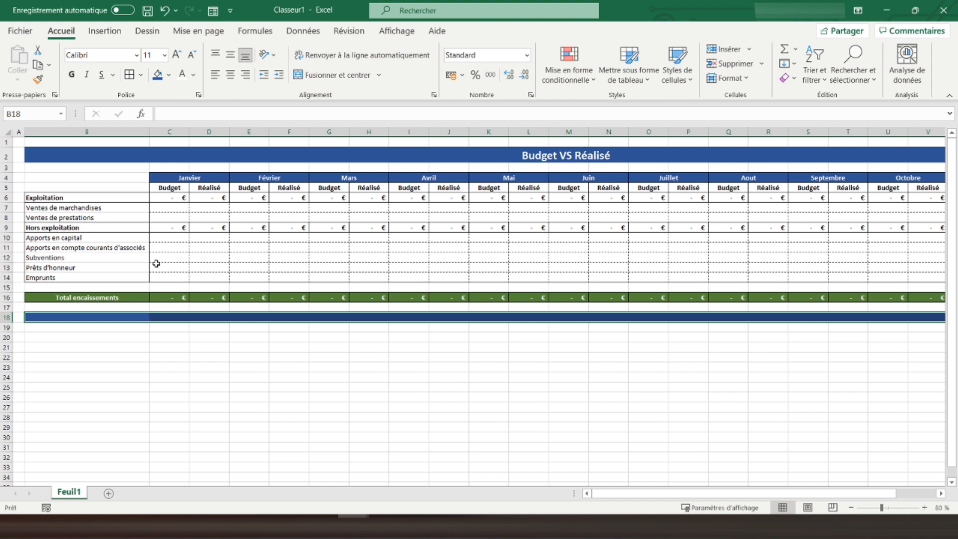
# Copy the Exploitation row 6 and paste it into row 19 beneath the blue band
pyautogui.click(52, 328)
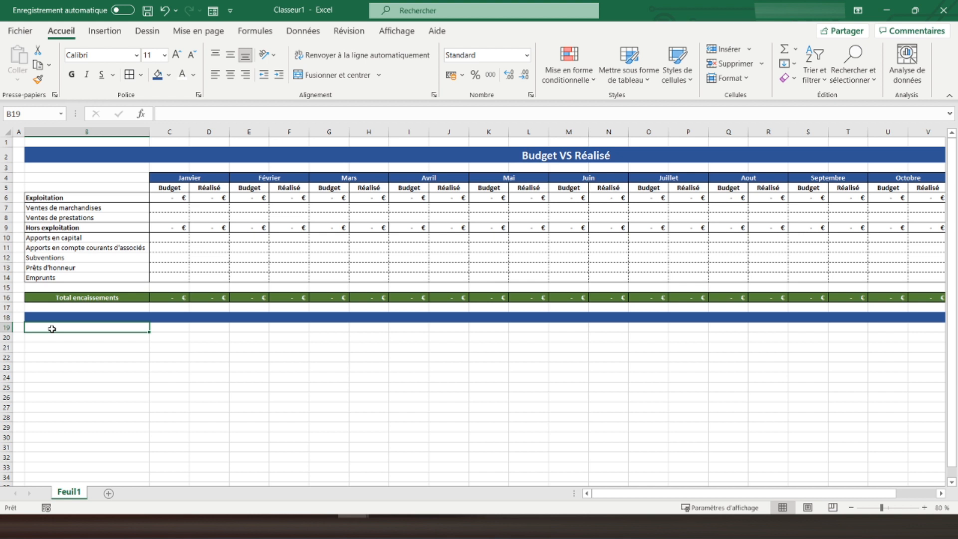
pyautogui.click(5, 198)
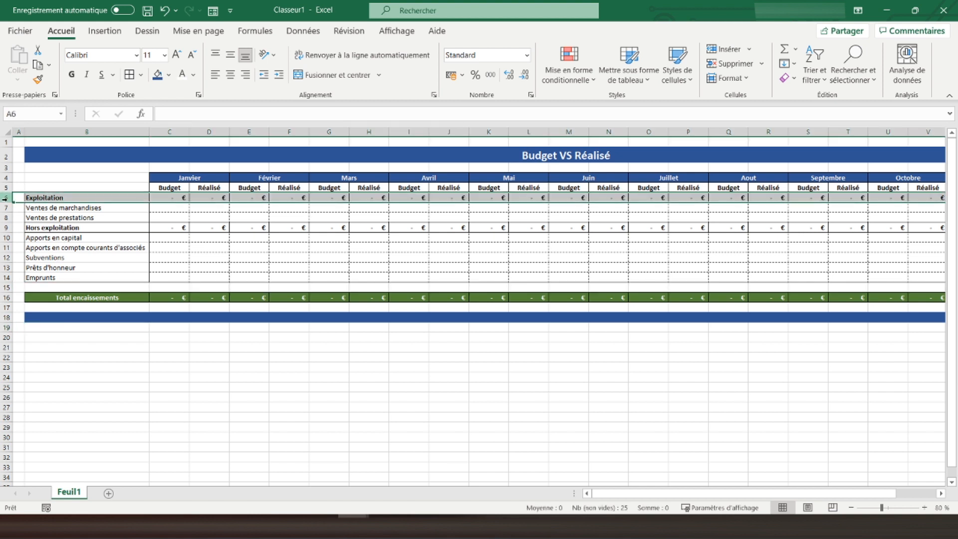
pyautogui.rightClick(56, 199)
pyautogui.click(85, 227)
pyautogui.click(17, 326)
pyautogui.rightClick(17, 326)
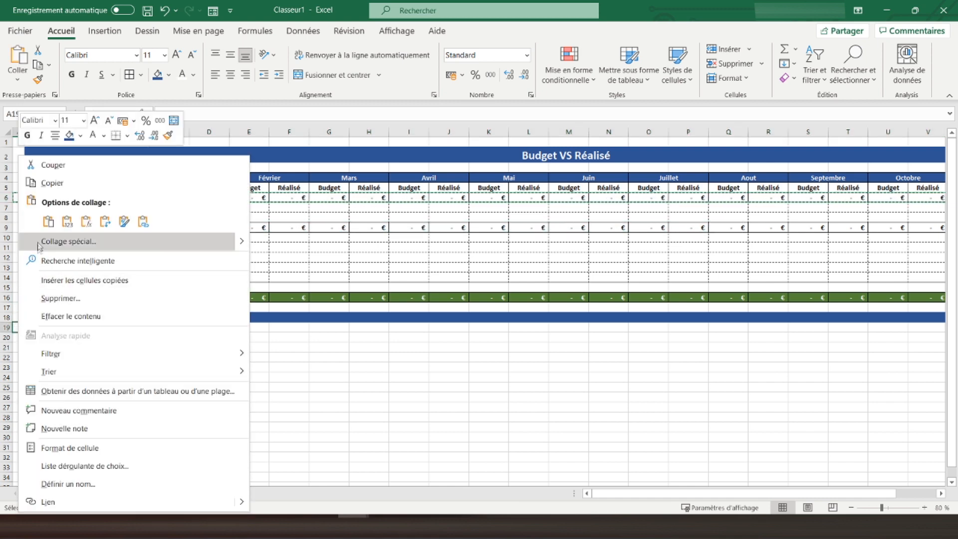
pyautogui.click(47, 220)
# Enter the expense labels Achats de marchandises in B20 and Sous traitance in B21
pyautogui.click(87, 328)
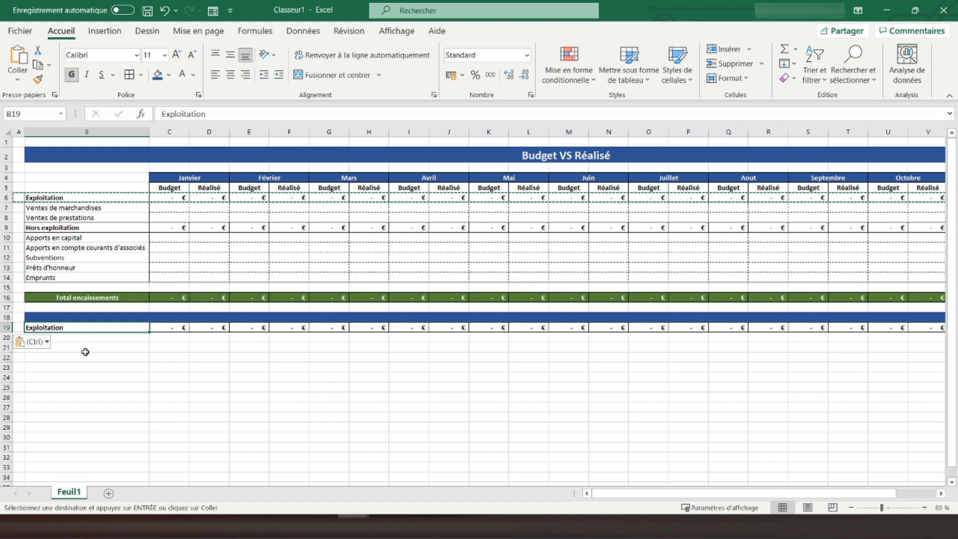
pyautogui.click(92, 337)
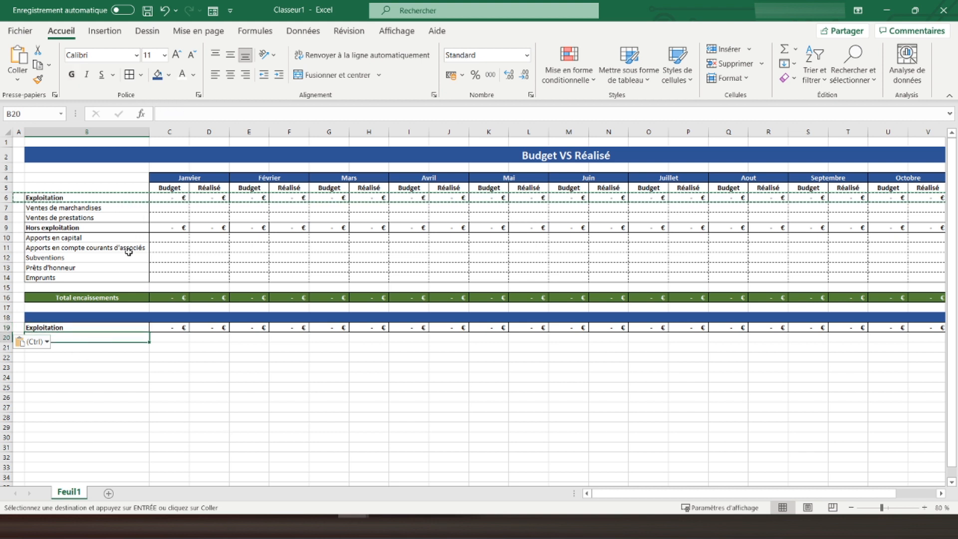
pyautogui.write('Achats de')
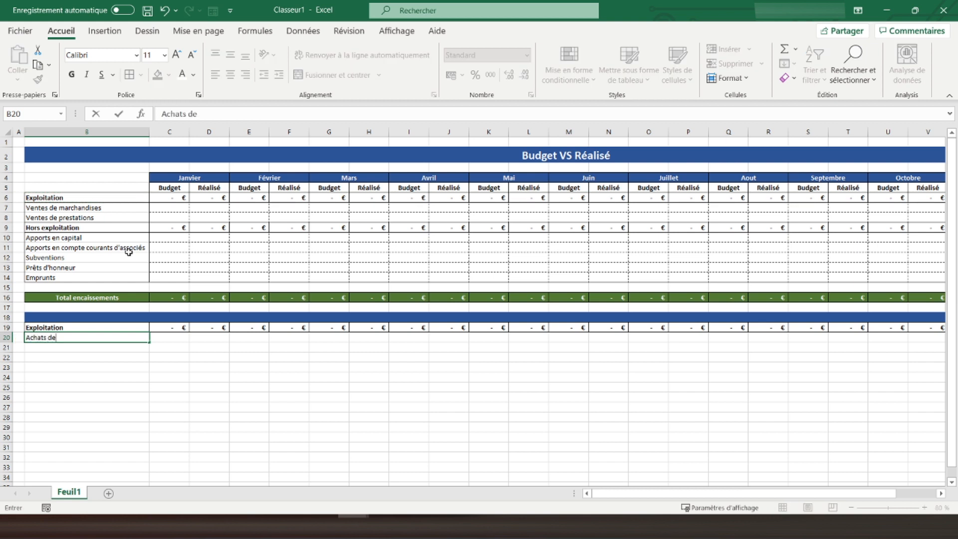
pyautogui.write(' marchandises')
pyautogui.press('Return')
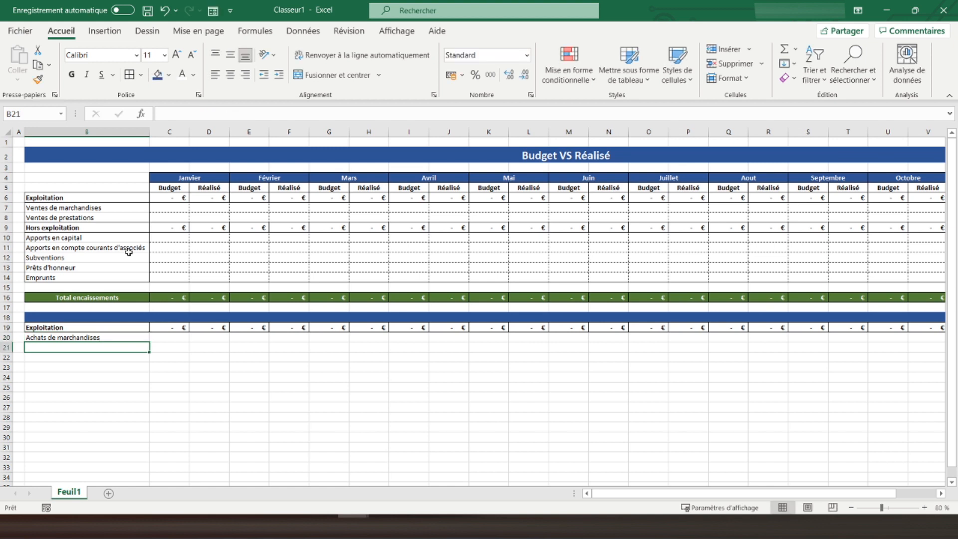
pyautogui.write('Sous ')
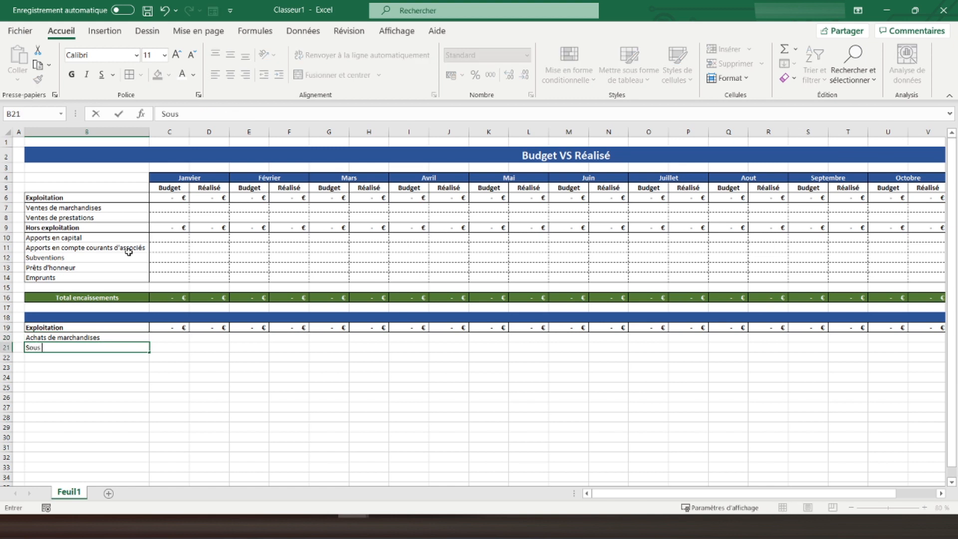
pyautogui.write('traitance')
pyautogui.press('Return')
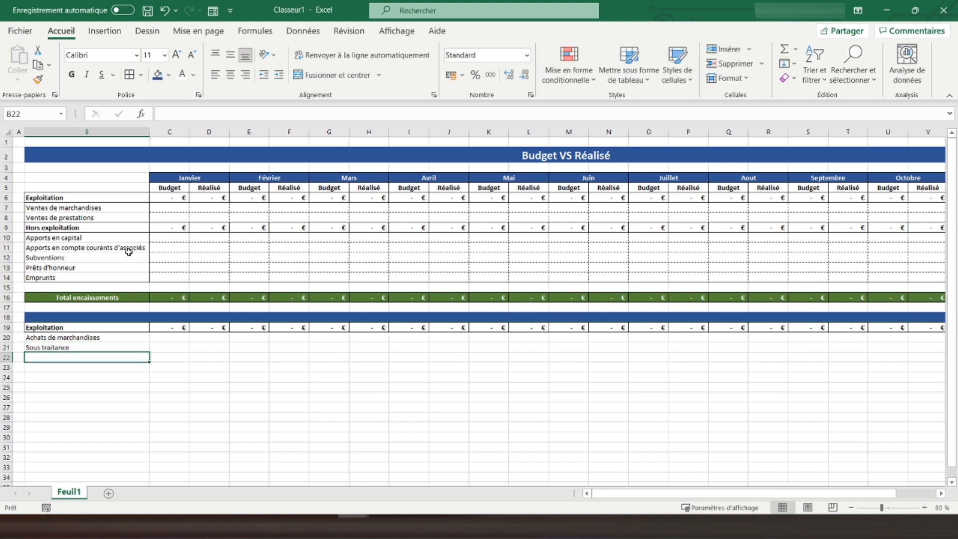
# Enter the expense labels Autres charges variables in B22 and Electricité/gaz/eau in B23
pyautogui.write('Autres ch')
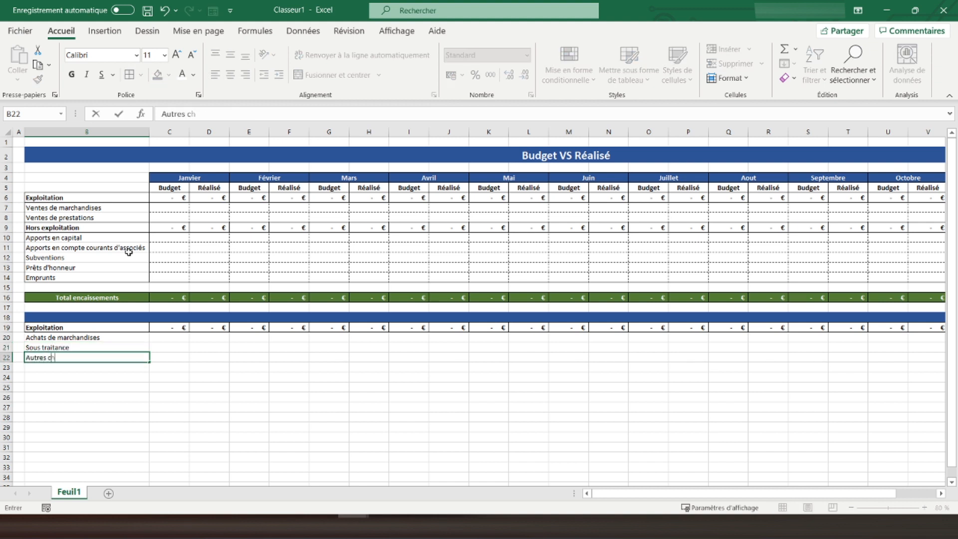
pyautogui.write('arges variables')
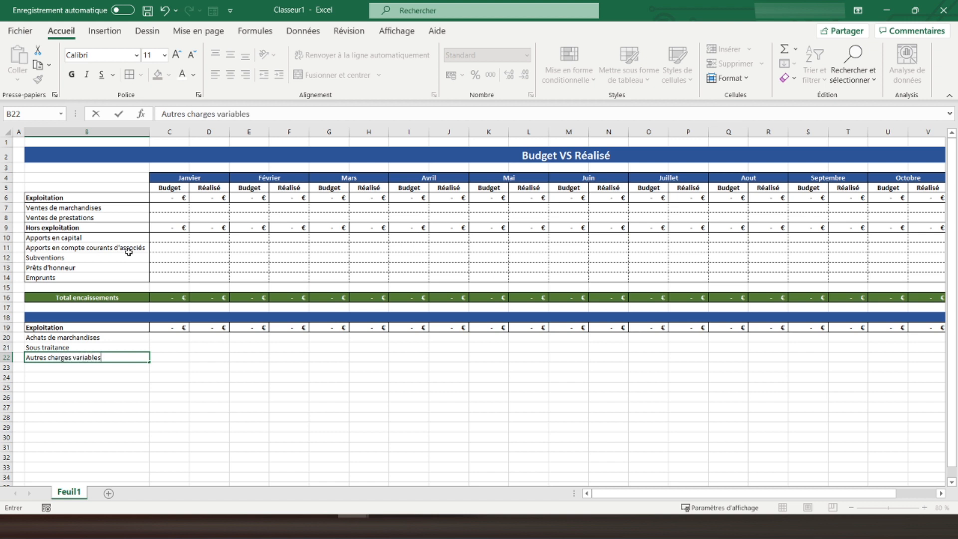
pyautogui.press('Return')
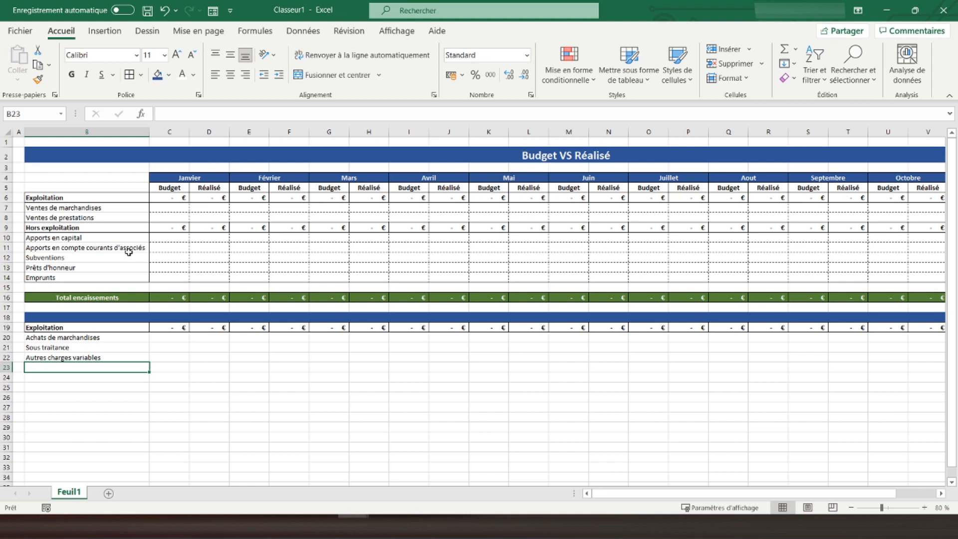
pyautogui.write('Ele')
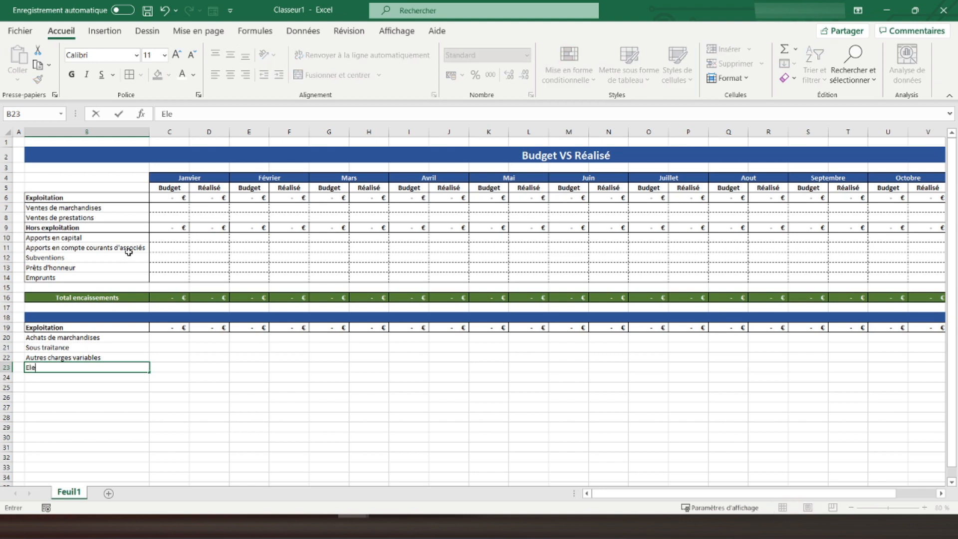
pyautogui.write('ctricité/gaz/eau')
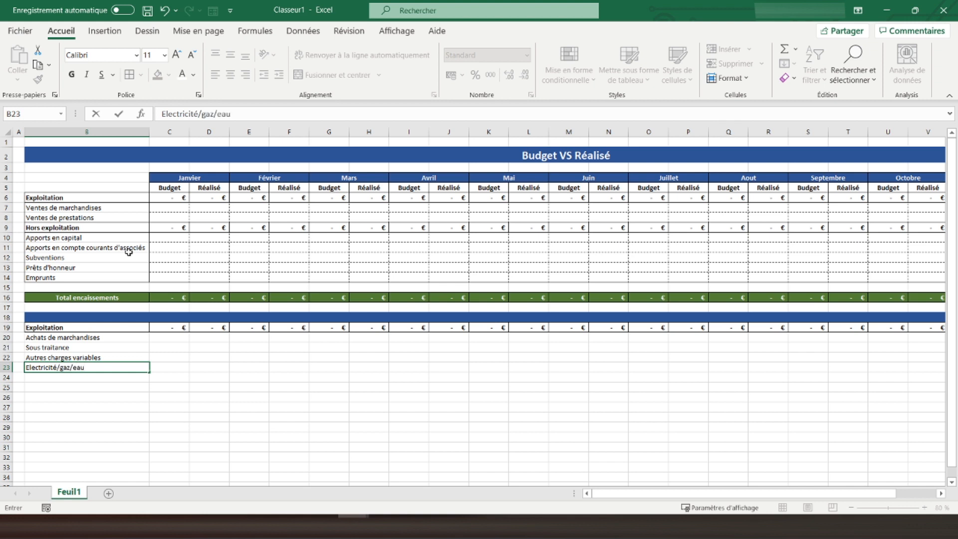
pyautogui.press('Return')
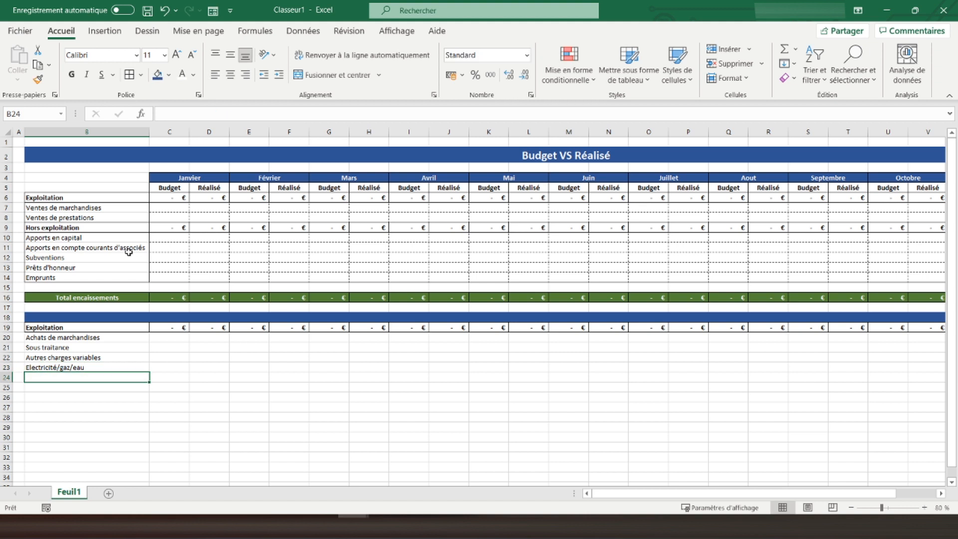
# Enter the expense labels Fournitures d'entretien in B24, Fournitures administratives in B25 and Fournitures diverses in B26
pyautogui.write('Fourniture')
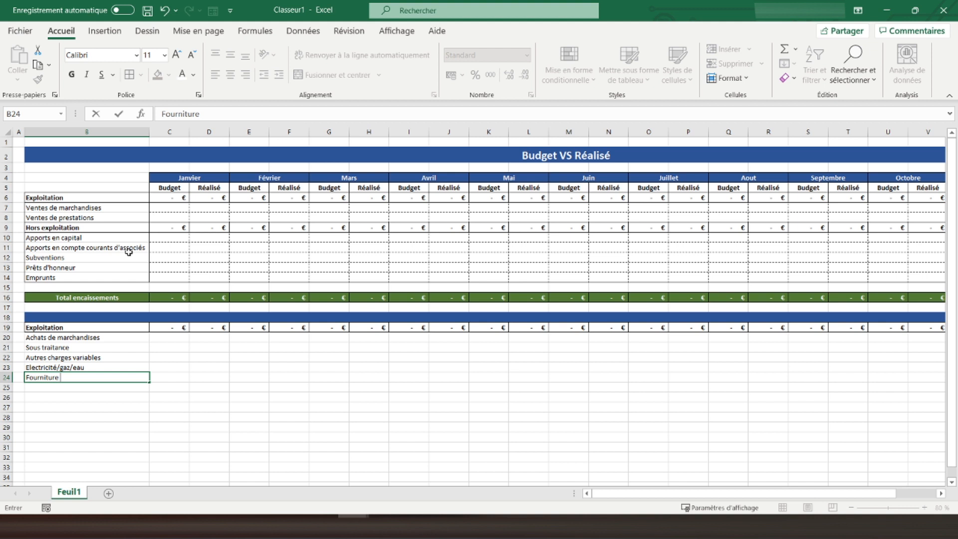
pyautogui.write("s d'entretien")
pyautogui.press('Return')
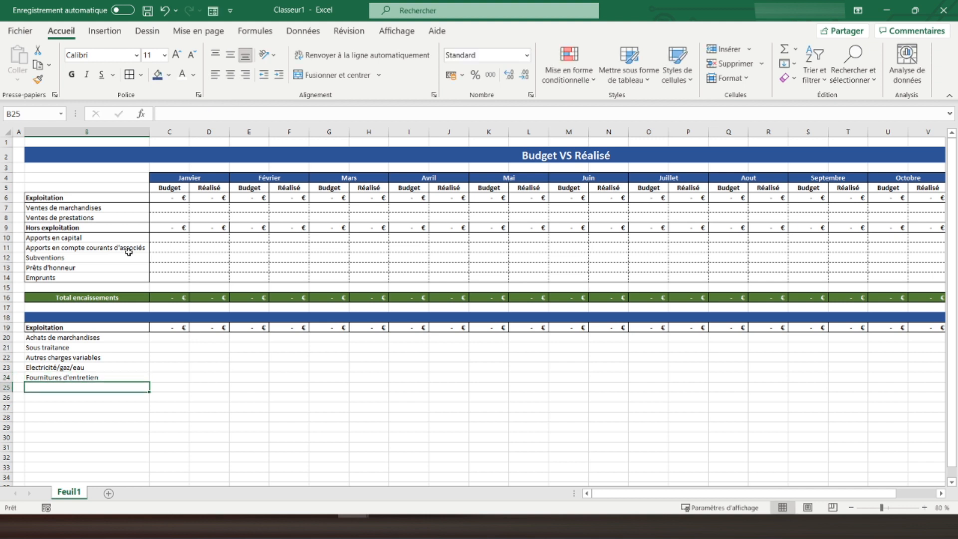
pyautogui.write('Fou')
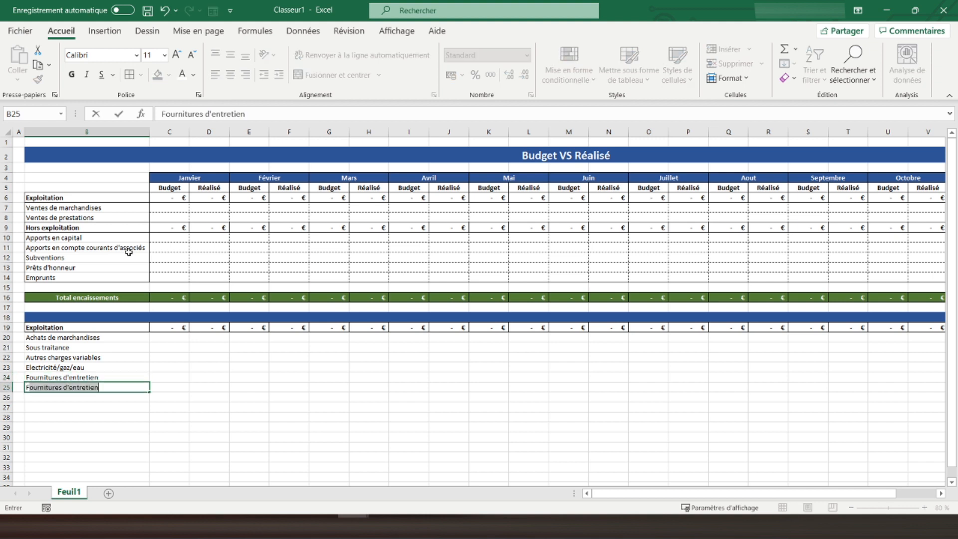
pyautogui.write('rnitures administratives')
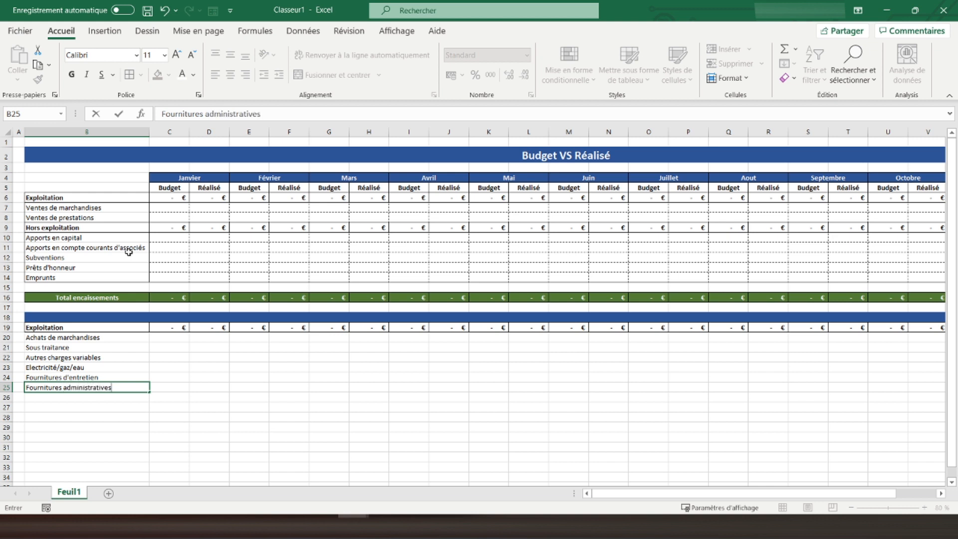
pyautogui.press('Return')
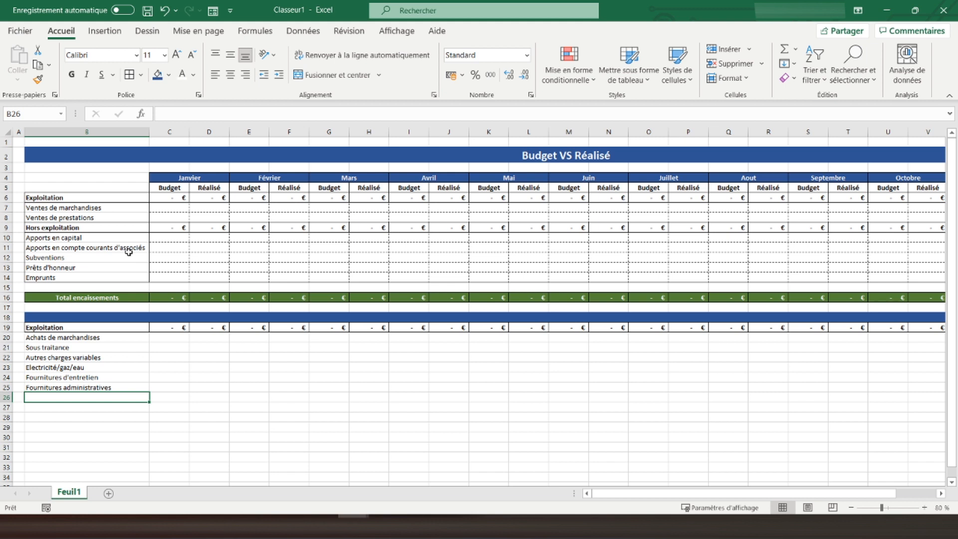
pyautogui.write('Fournitures diverses')
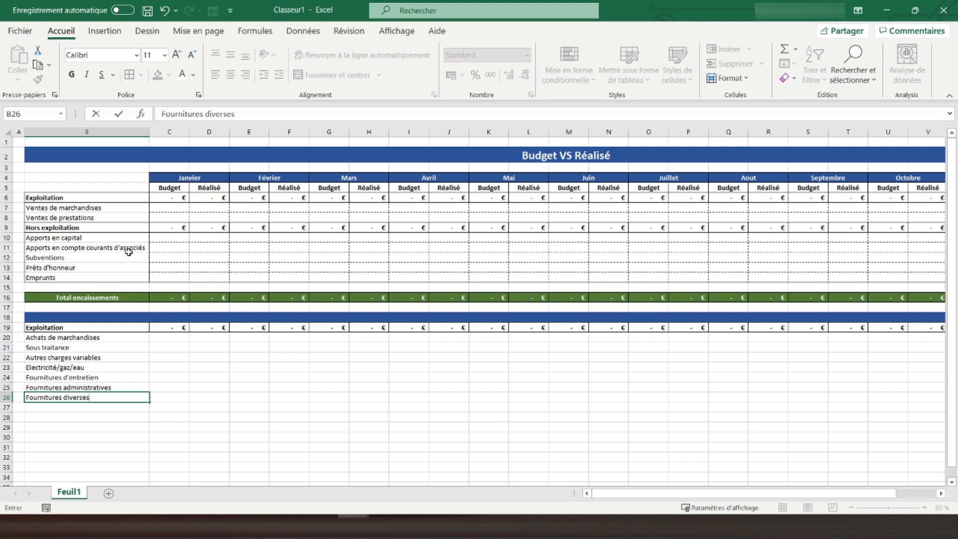
pyautogui.press('Return')
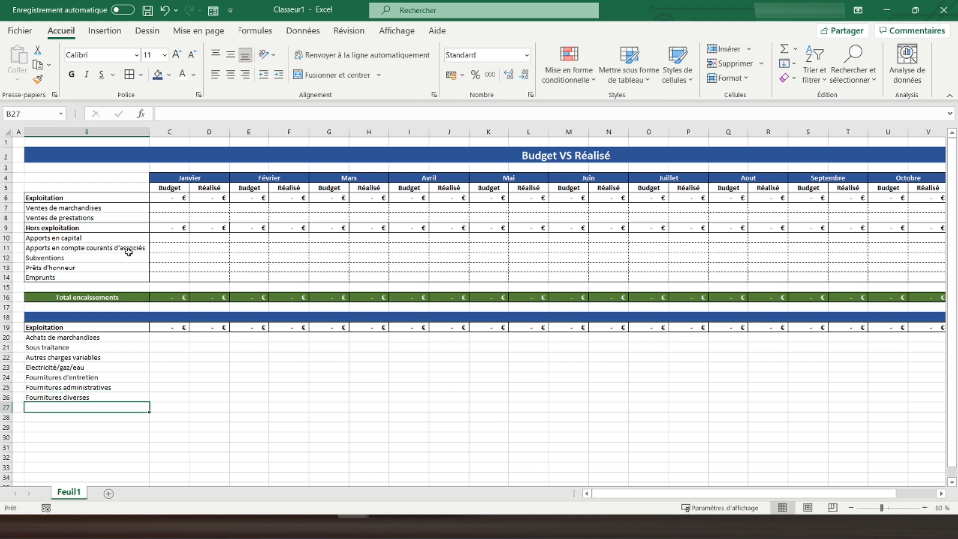
# Enter the expense labels Locations in B27, Assurances in B28 and Entretien (locaux, matériel) in B29
pyautogui.write('Locations')
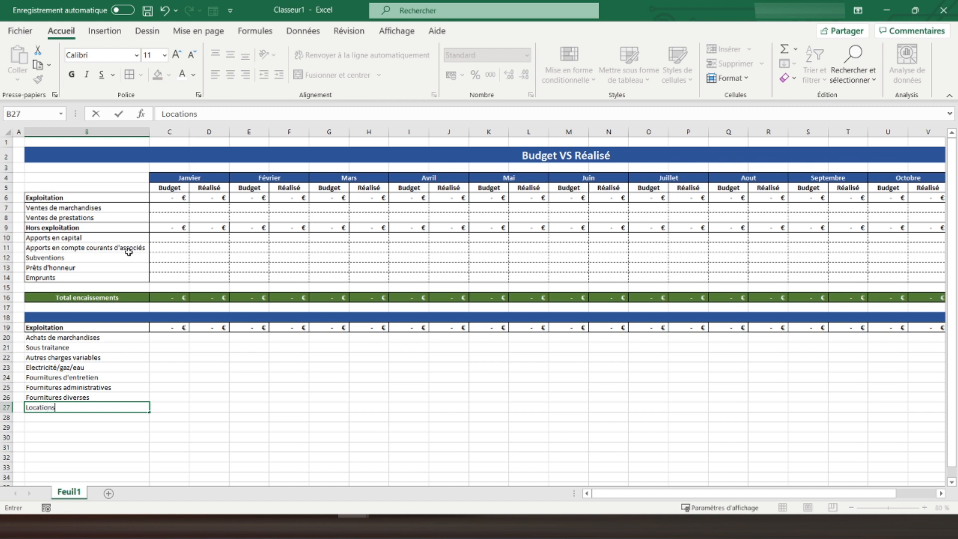
pyautogui.press('Return')
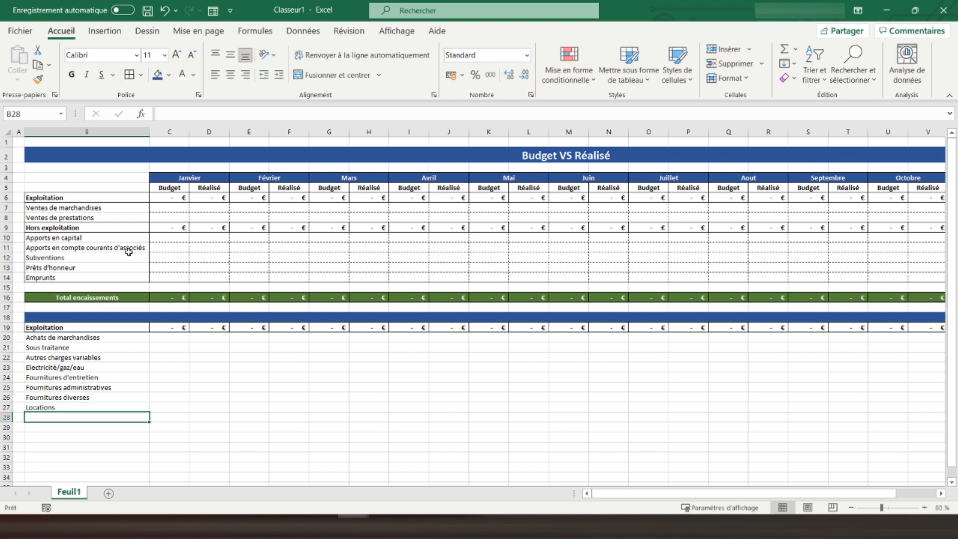
pyautogui.write('Assurances')
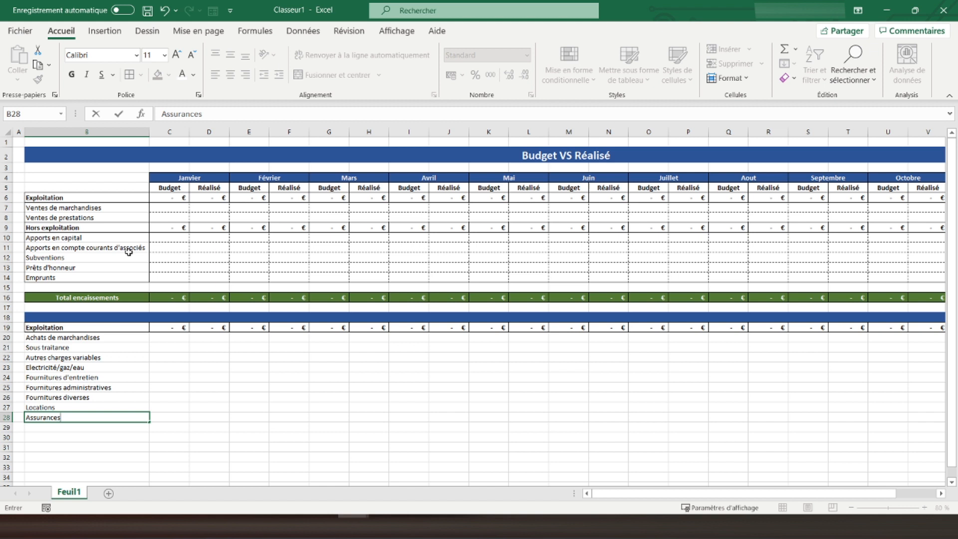
pyautogui.press('Return')
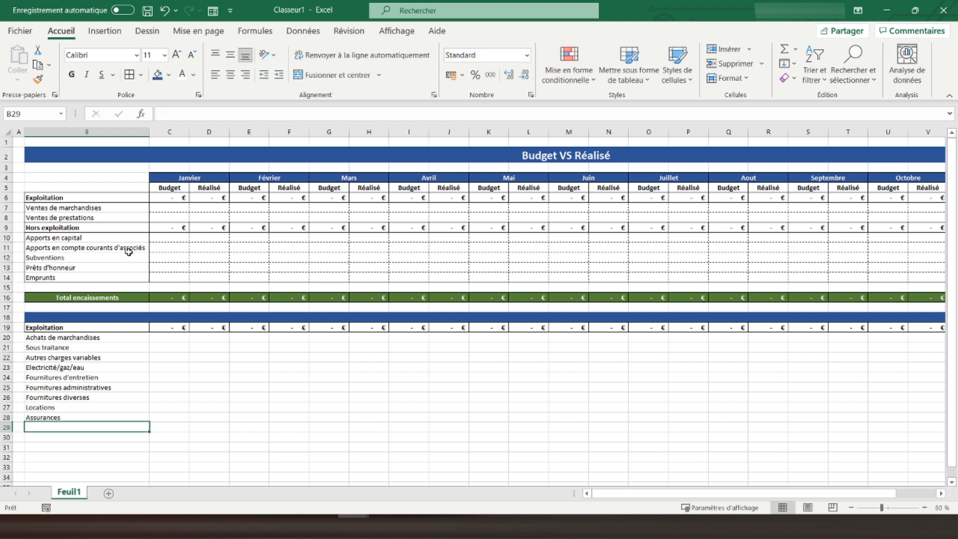
pyautogui.write('Entretien(')
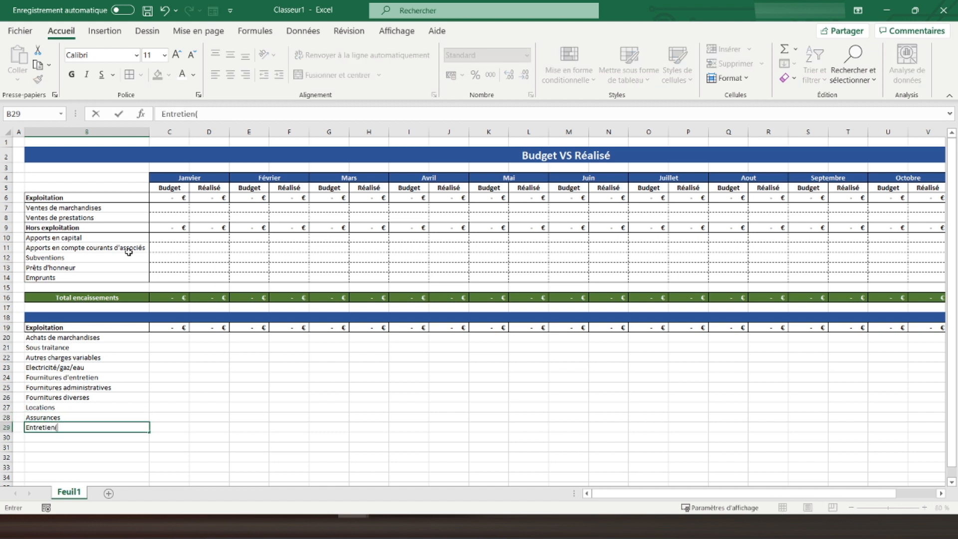
pyautogui.press('BackSpace')
pyautogui.write('(locaux, maté')
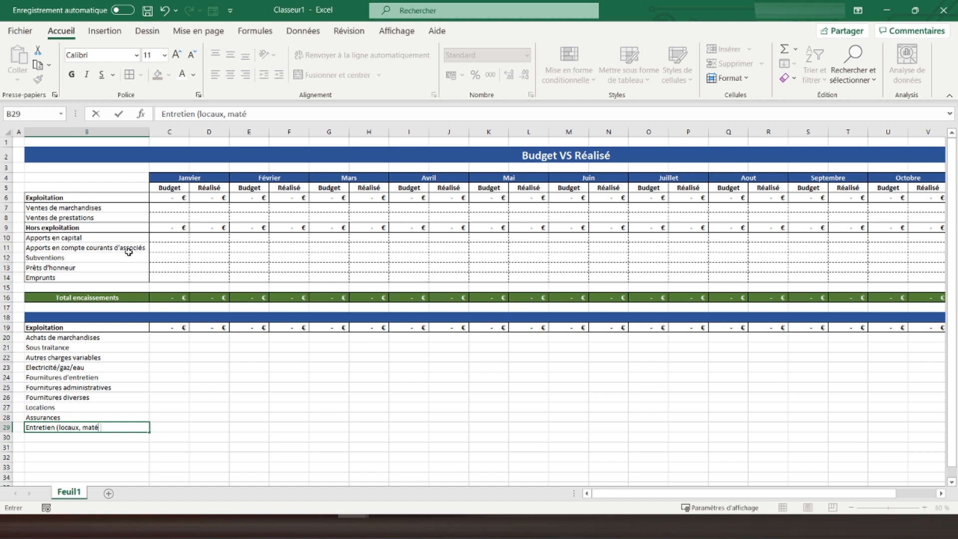
pyautogui.write('riel)')
pyautogui.press('Return')
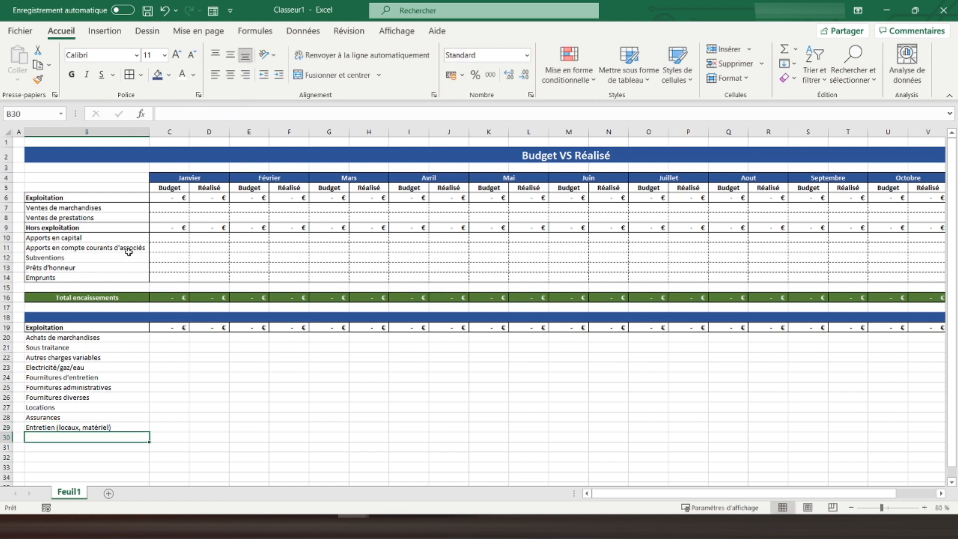
# Enter the expense labels Honoraires in B30, Affranchissements in B31 and Téléphone + internet in B32
pyautogui.write('Honoraires')
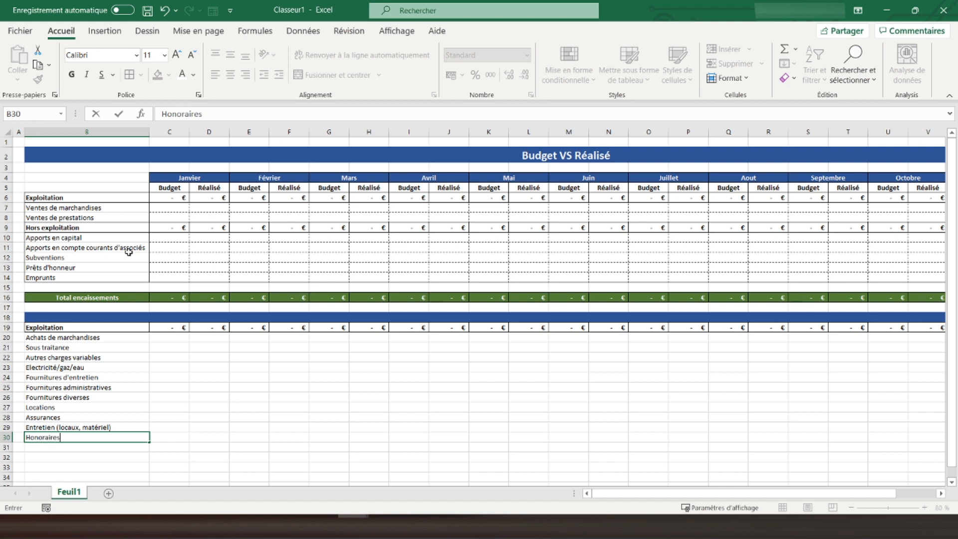
pyautogui.press('Return')
pyautogui.write('A')
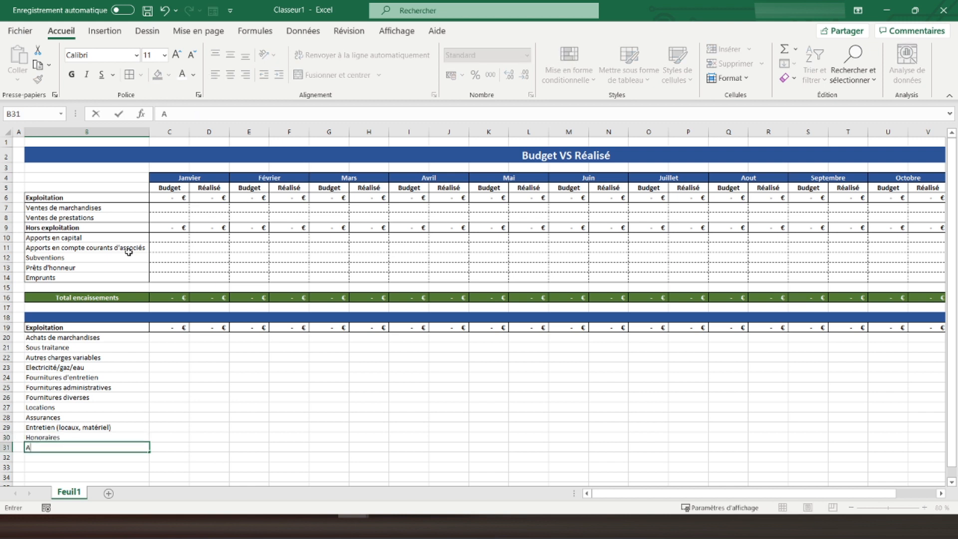
pyautogui.write('ffranchissements')
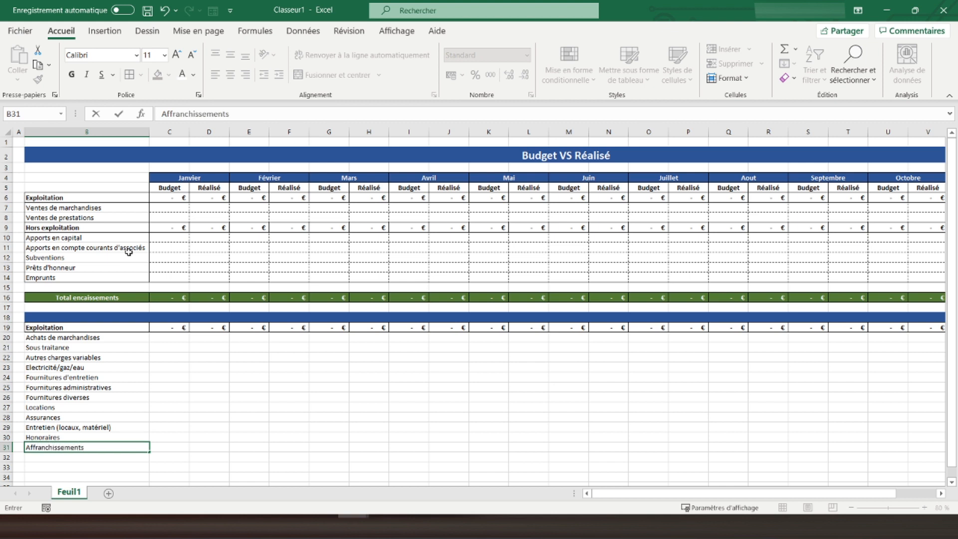
pyautogui.press('Return')
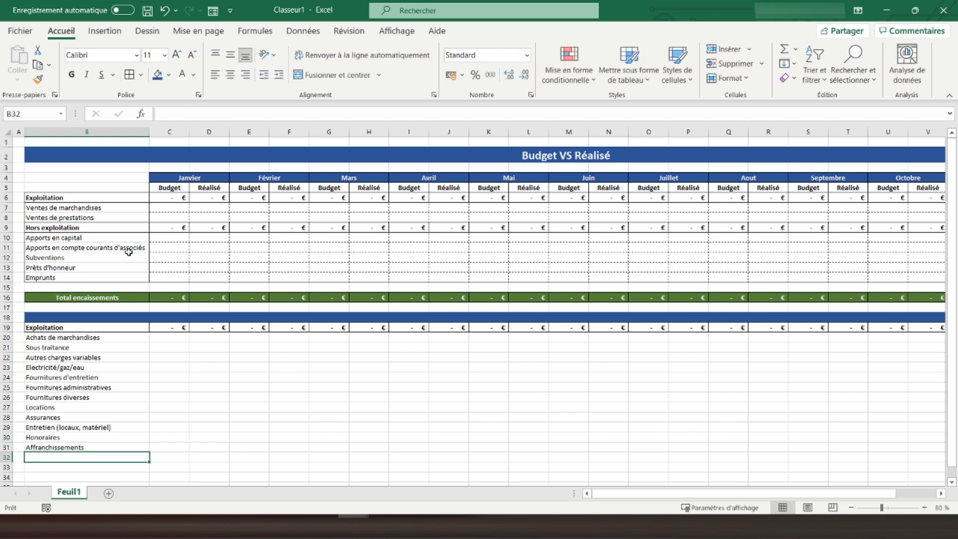
pyautogui.write('Téléphone +')
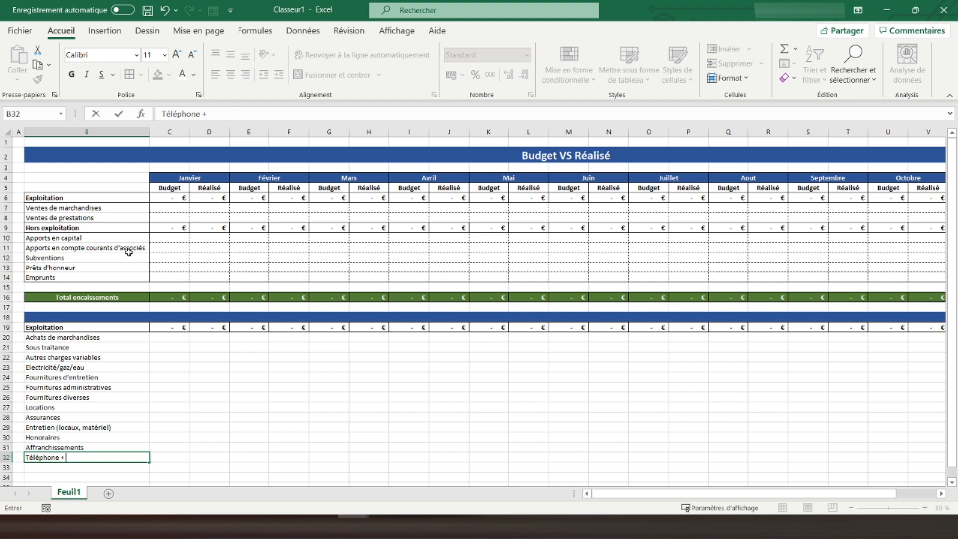
pyautogui.write(' internet')
pyautogui.press('Return')
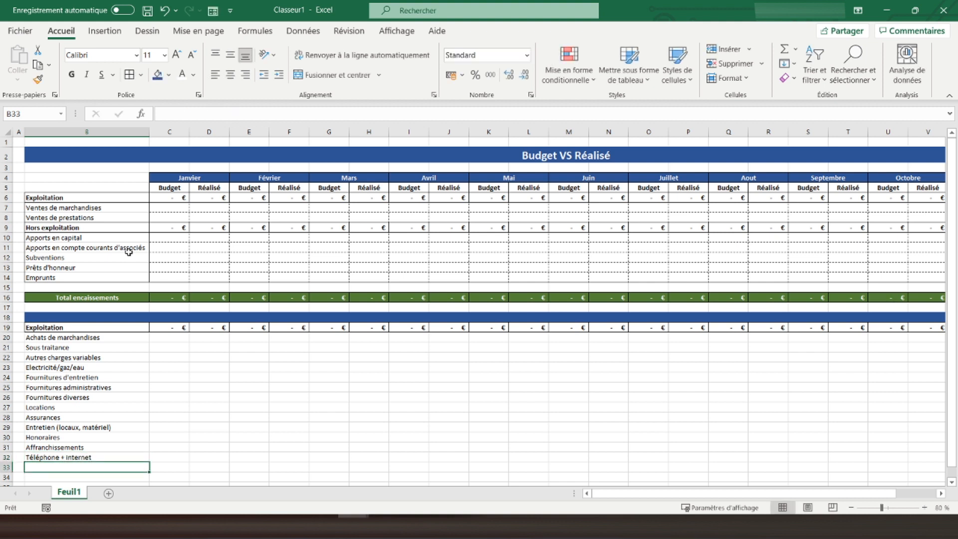
# Enter the expense labels Publicité in B33, Déplacements in B34 and Docuùentation in B35
pyautogui.write('Publicité')
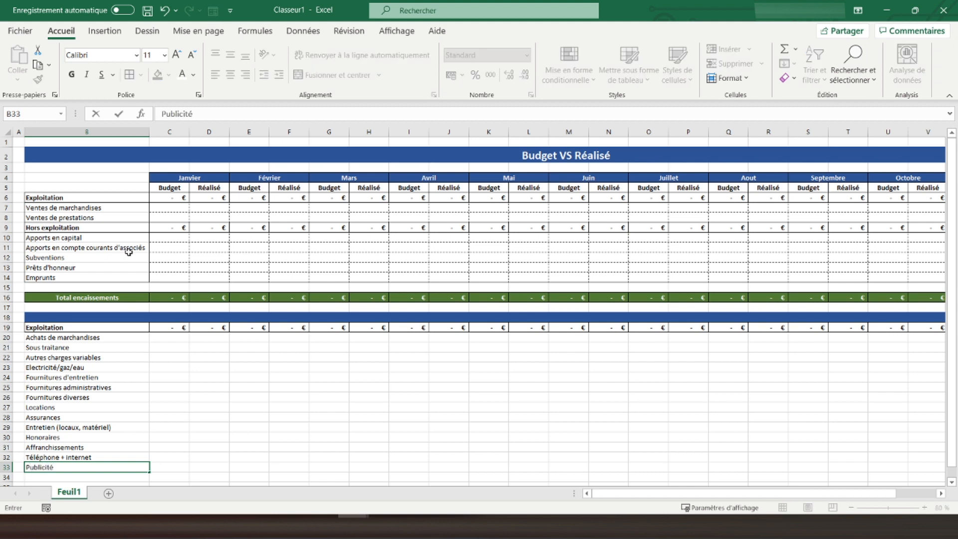
pyautogui.press('Return')
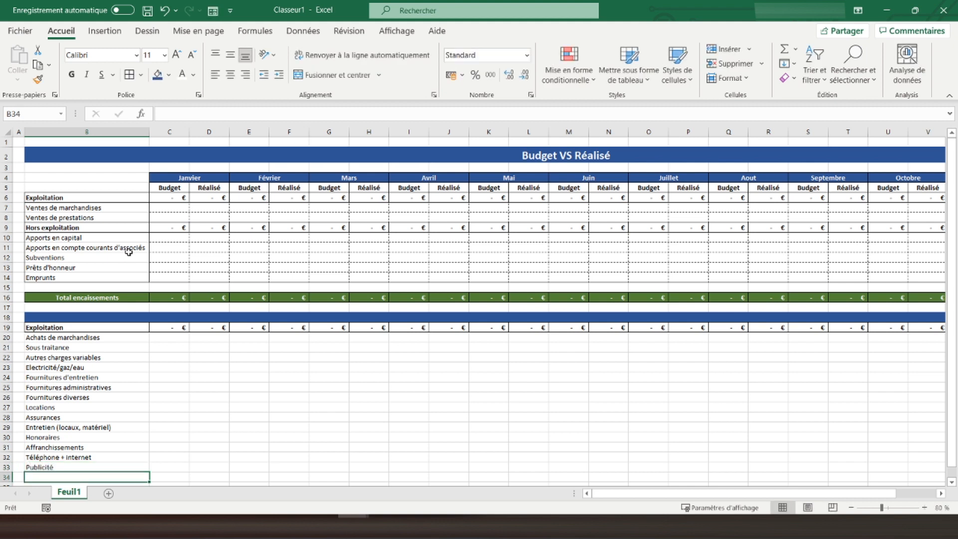
pyautogui.write('Dé')
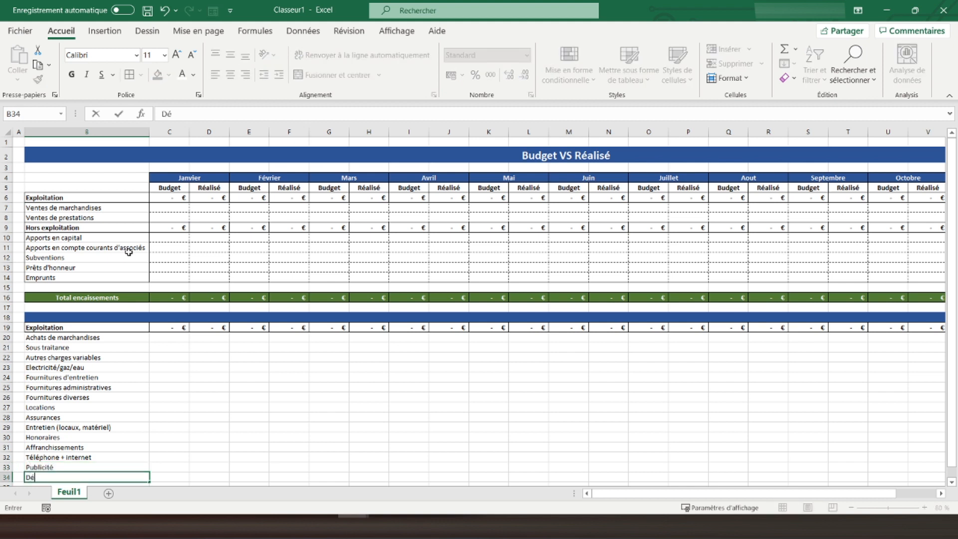
pyautogui.write('placements')
pyautogui.press('Return')
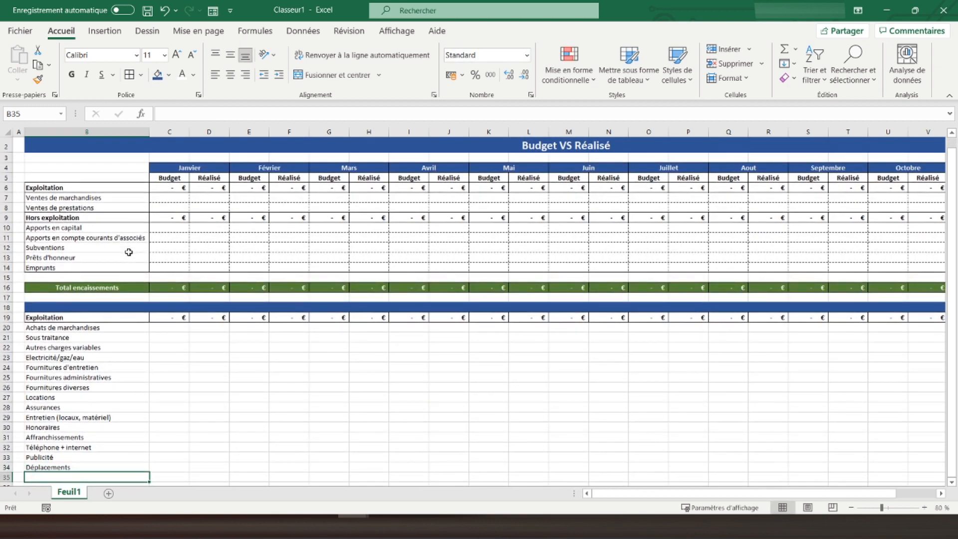
pyautogui.write('Do')
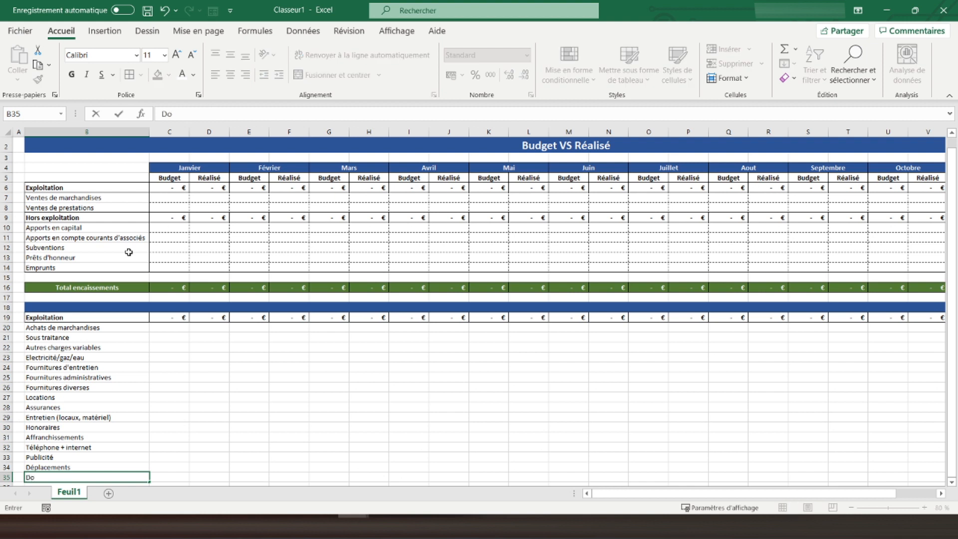
pyautogui.write('cuùentation')
pyautogui.press('Return')
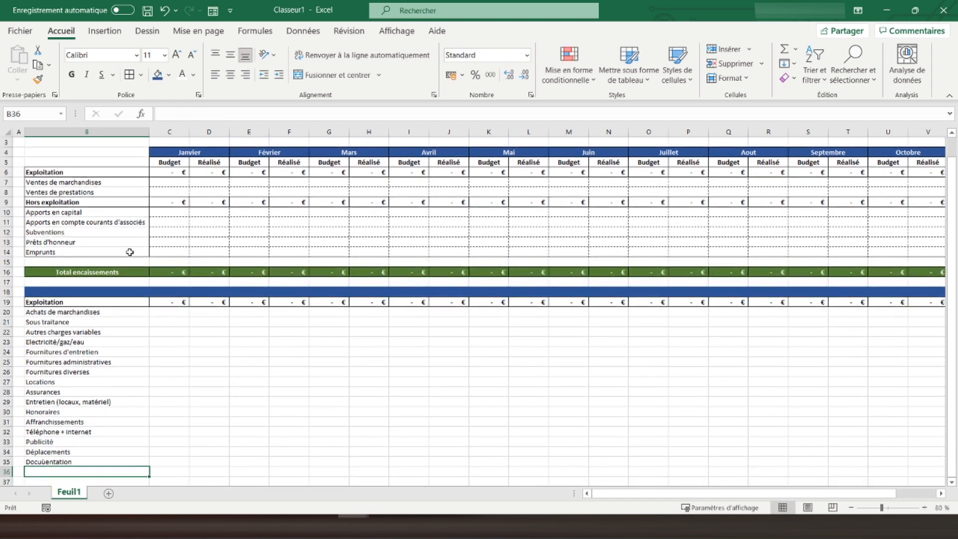
# Enter the tax labels CET in B36, Taxe sur les salaires in B37 and Autres taxes in B38
pyautogui.write('CET')
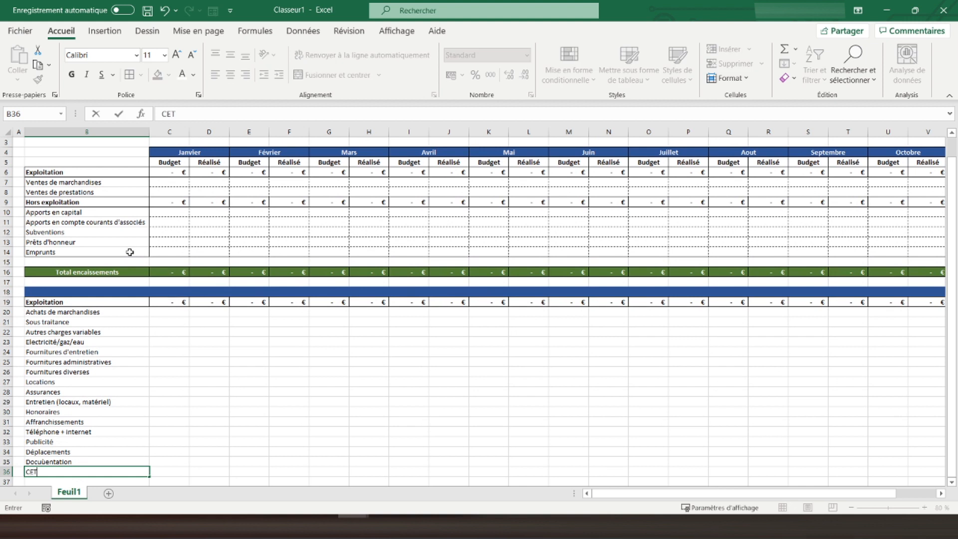
pyautogui.press('Return')
pyautogui.write('Taxe sur les salaires')
pyautogui.press('Return')
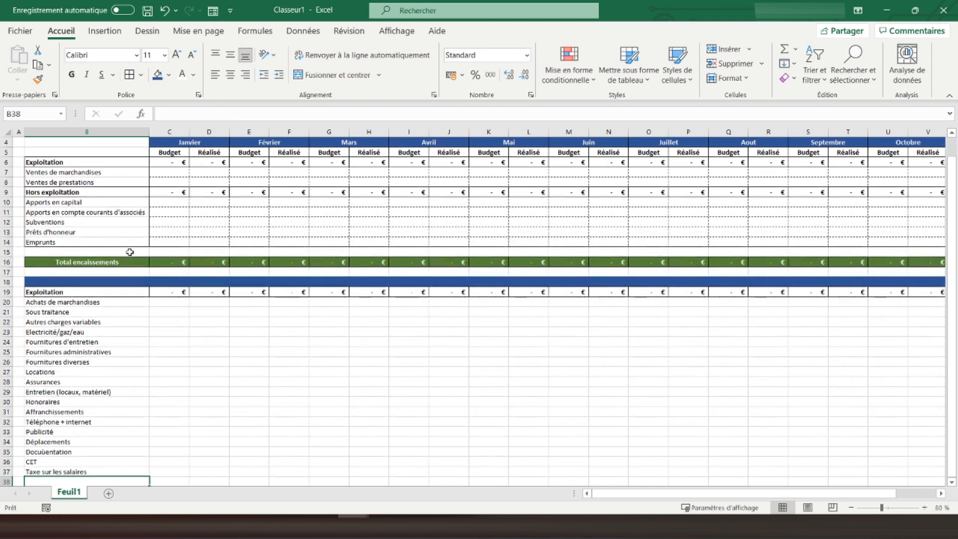
pyautogui.write('Autres ')
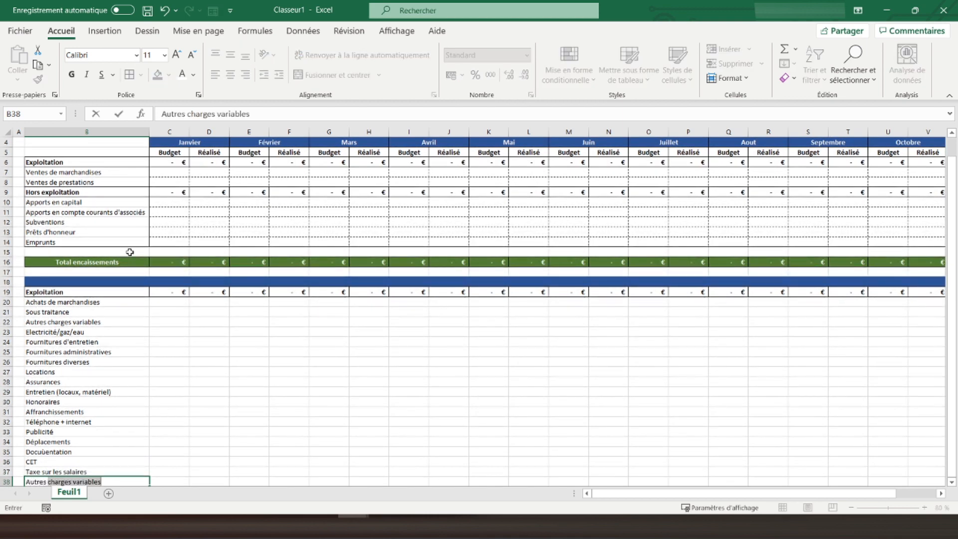
pyautogui.write('taxes')
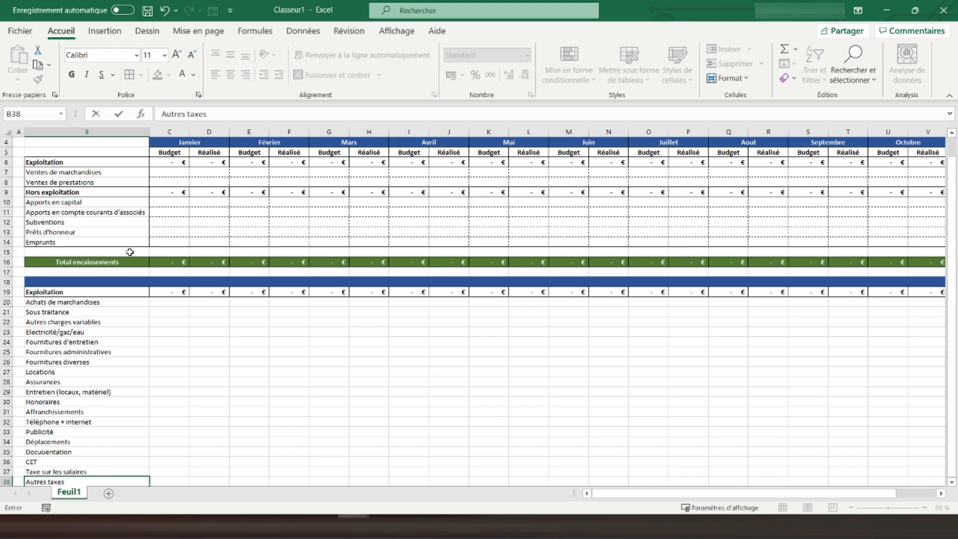
pyautogui.press('Return')
# Enter the expense labels Rémunération du dirigeant in B39 and Cotisations sociales du dirigeant in B40
pyautogui.write('Rémunération du dirigeant')
pyautogui.press('Return')
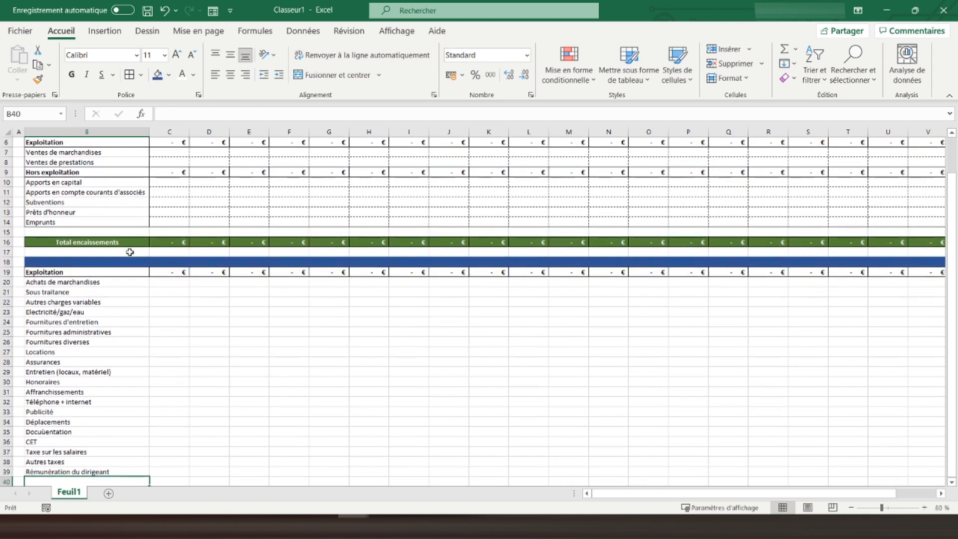
pyautogui.write('Cost')
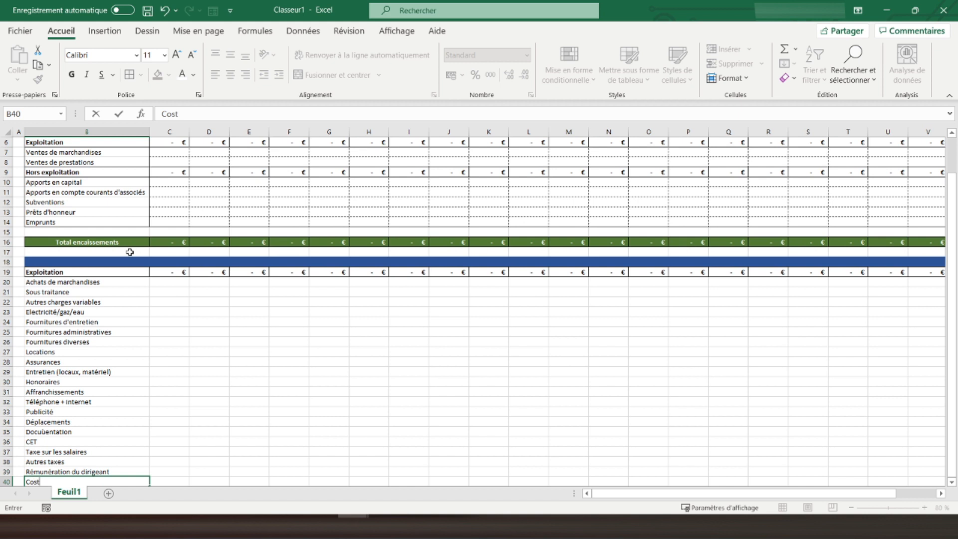
pyautogui.press('BackSpace')
pyautogui.write('tisations sociales du dirigeant')
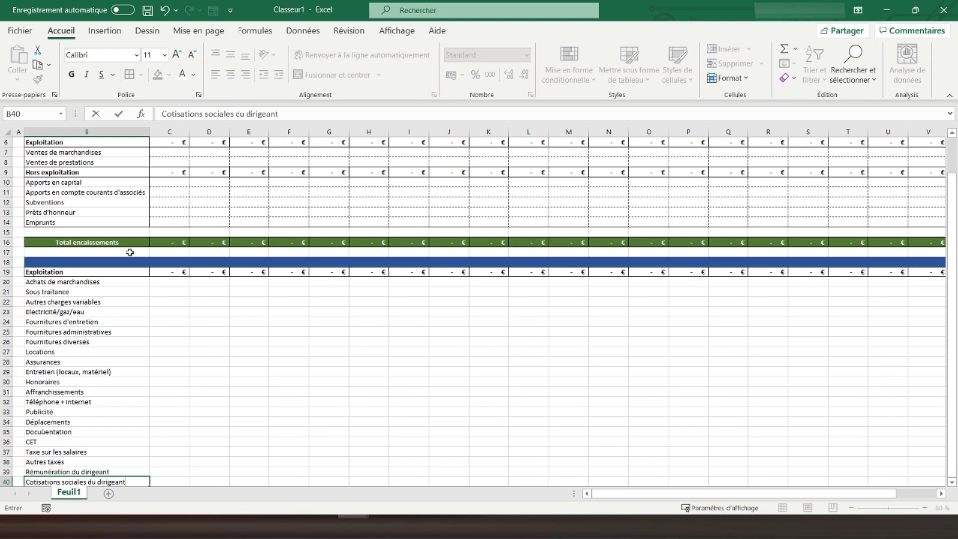
pyautogui.press('Return')
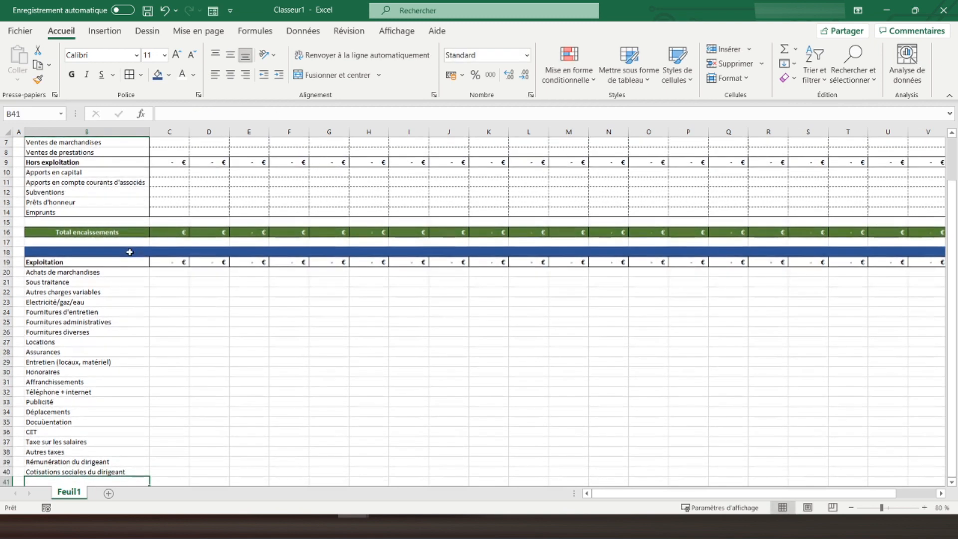
# Enter the expense labels Salaires et charges sociales in B41, Commissions versées in B42 and Intérêts in B43
pyautogui.write('Sa')
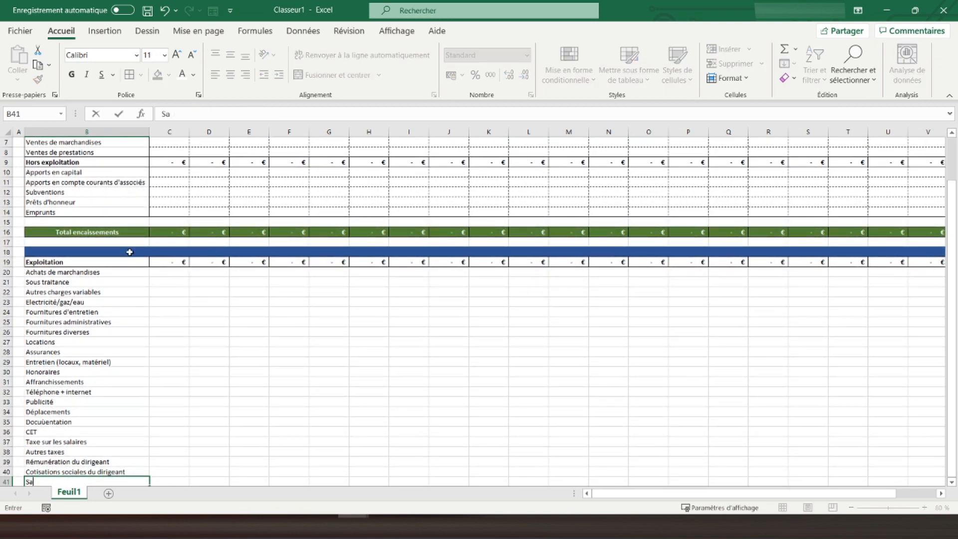
pyautogui.write('laires et charges sociales')
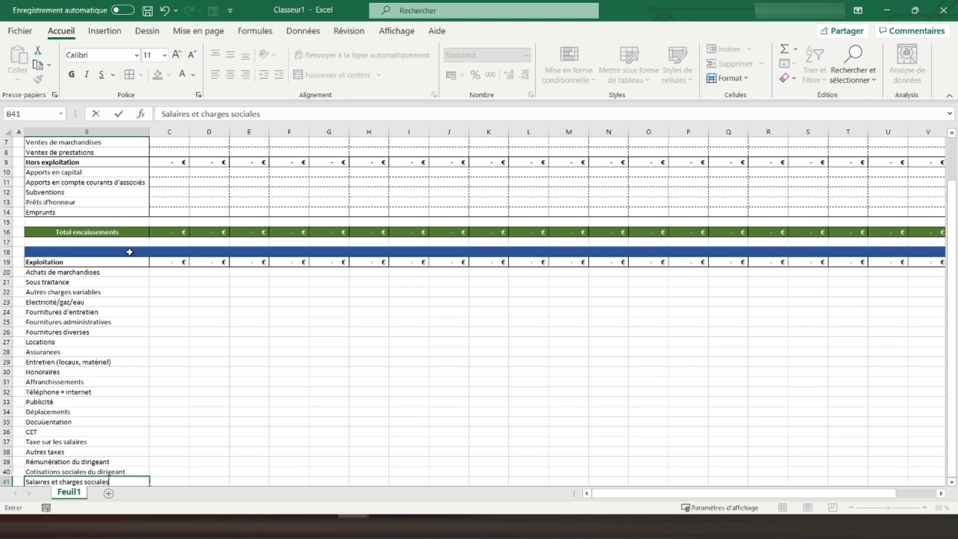
pyautogui.press('Return')
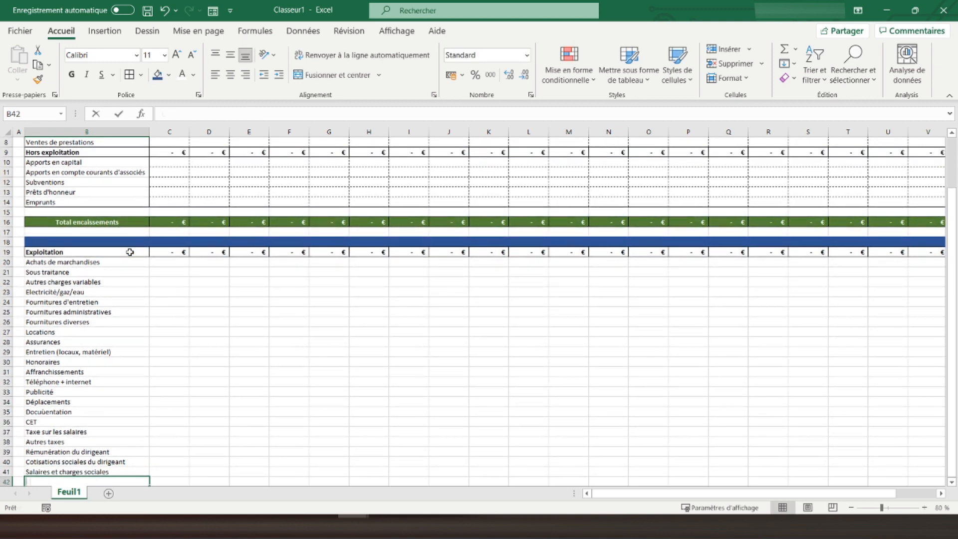
pyautogui.write('Commissions versées')
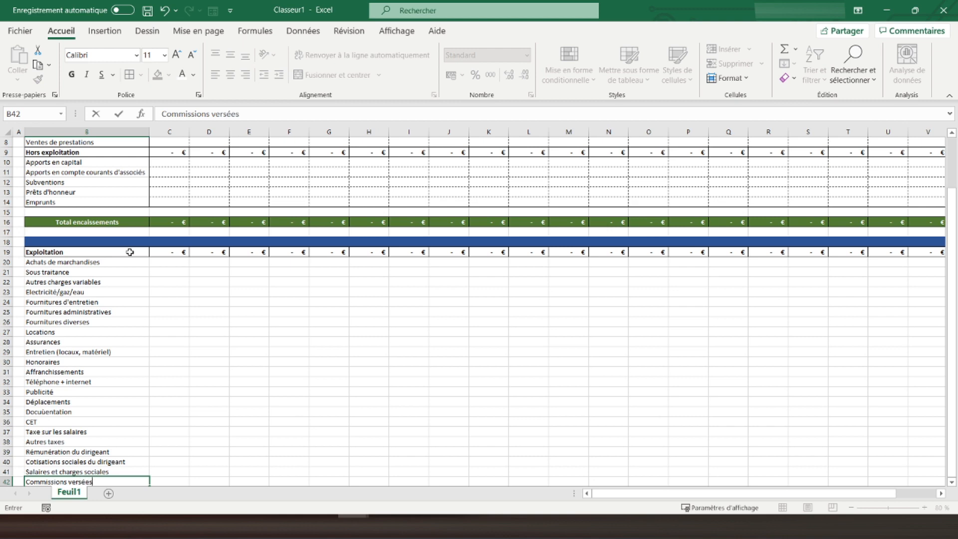
pyautogui.press('Return')
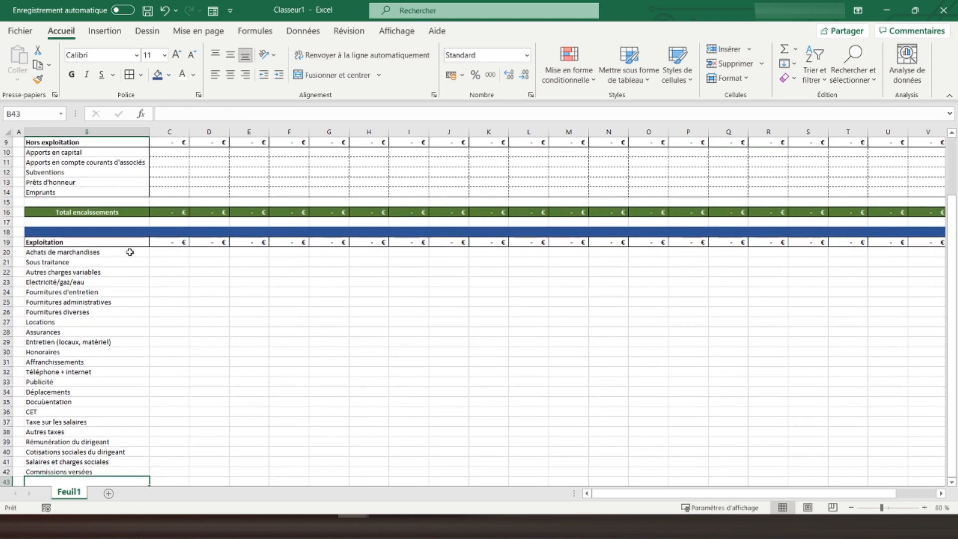
pyautogui.write('Intérêts')
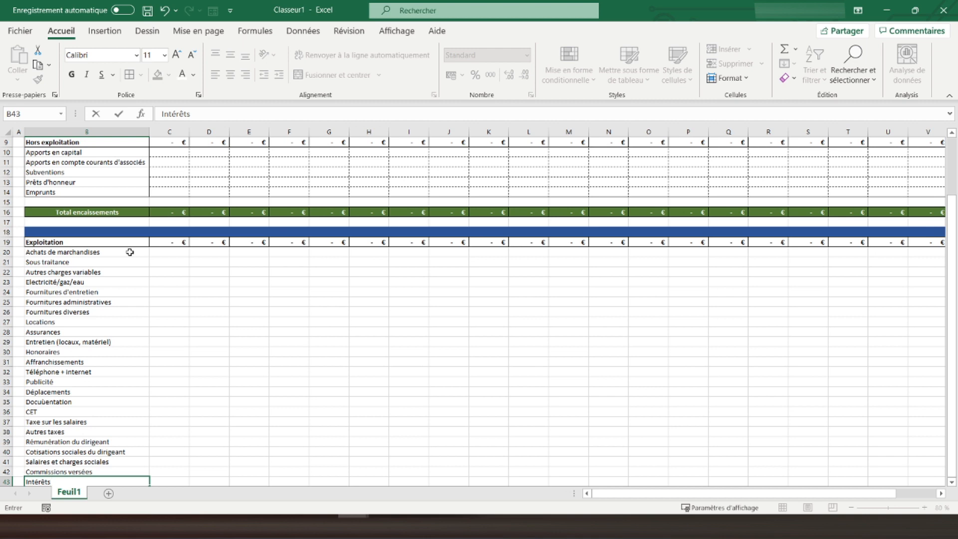
pyautogui.press('Return')
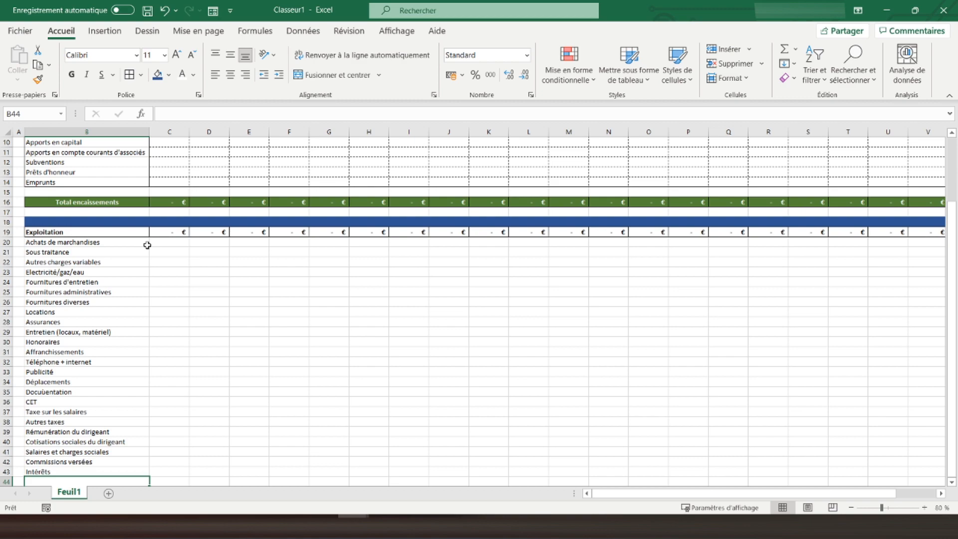
# Copy the whole Hors exploitation row 9 and paste it into row 44, below the Intérêts expense line
pyautogui.scroll(3, 147, 245)
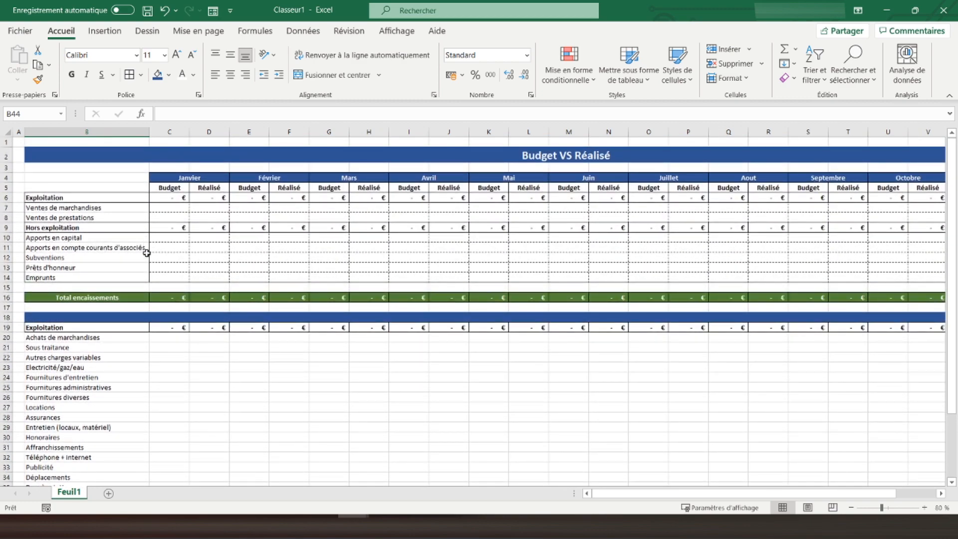
pyautogui.scroll(-4, 148, 245)
pyautogui.scroll(4, 147, 253)
pyautogui.click(6, 228)
pyautogui.rightClick(38, 229)
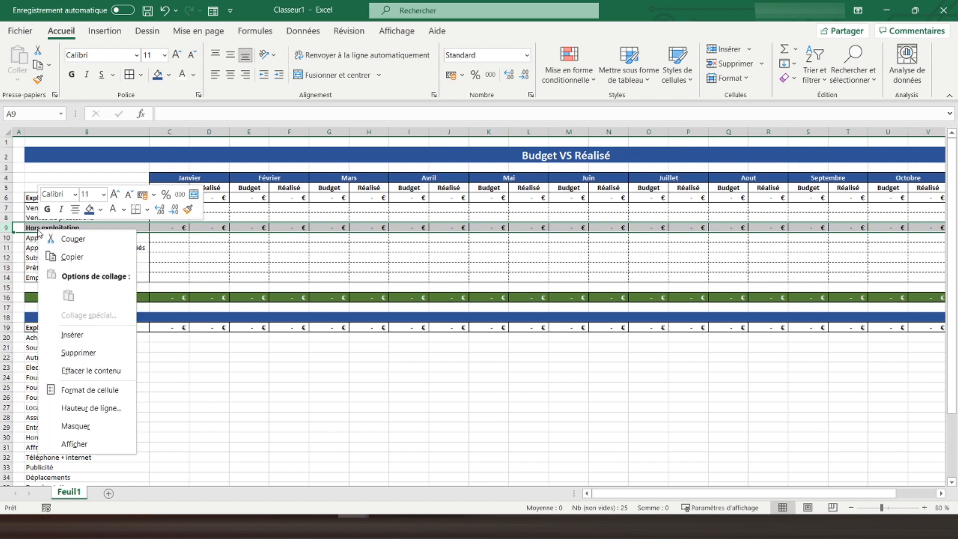
pyautogui.click(50, 255)
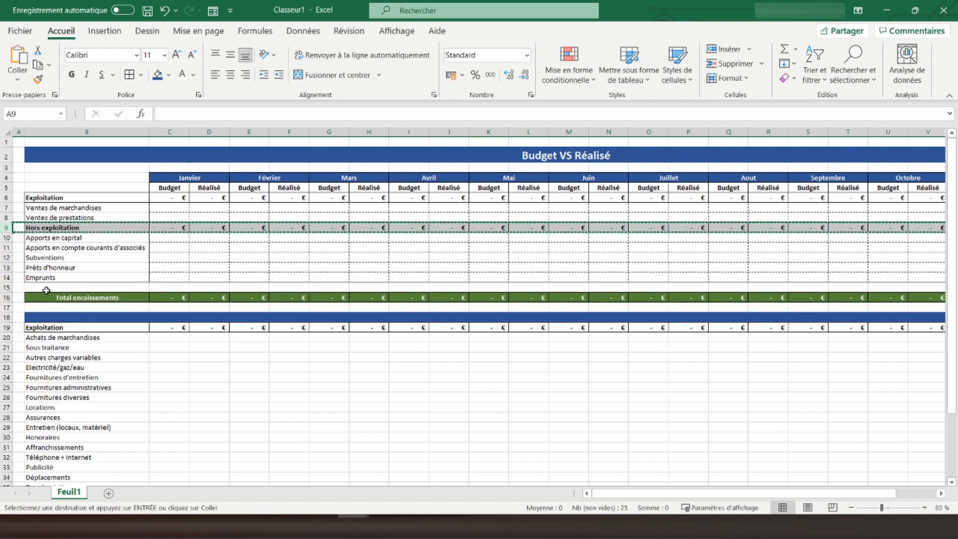
pyautogui.scroll(-2, 46, 290)
pyautogui.scroll(-4, 46, 290)
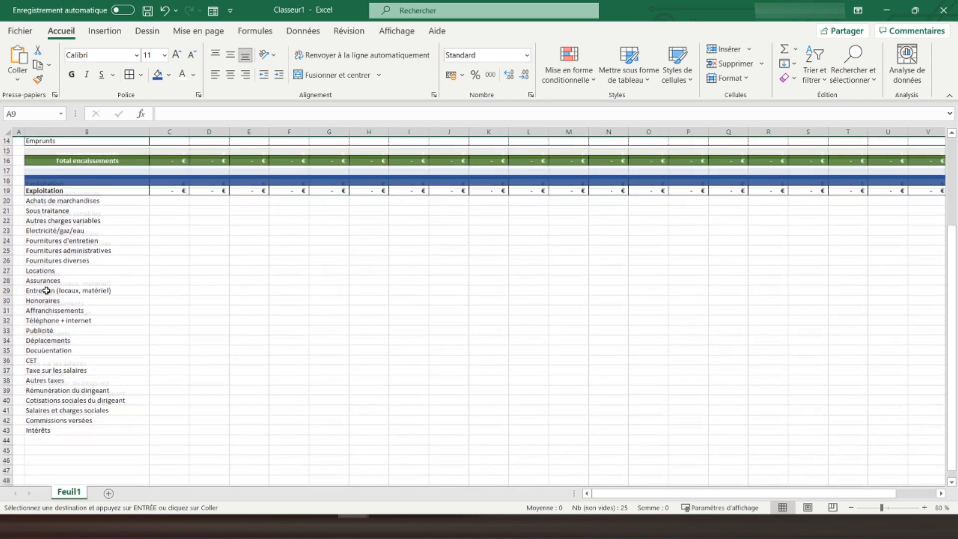
pyautogui.rightClick(21, 392)
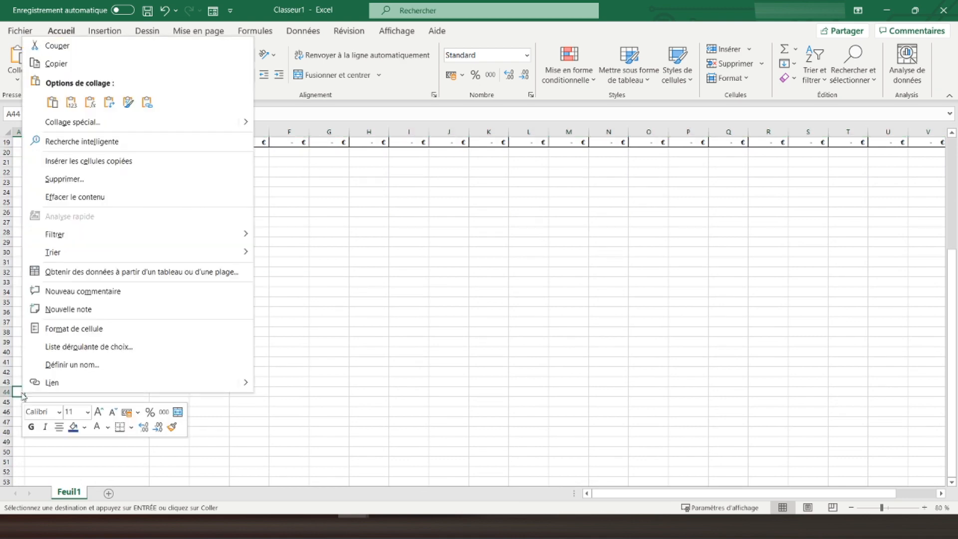
pyautogui.click(48, 98)
# Insert a blank row above the first Exploitation row, directly under the Budget and Réalisé headers
pyautogui.scroll(6, 182, 310)
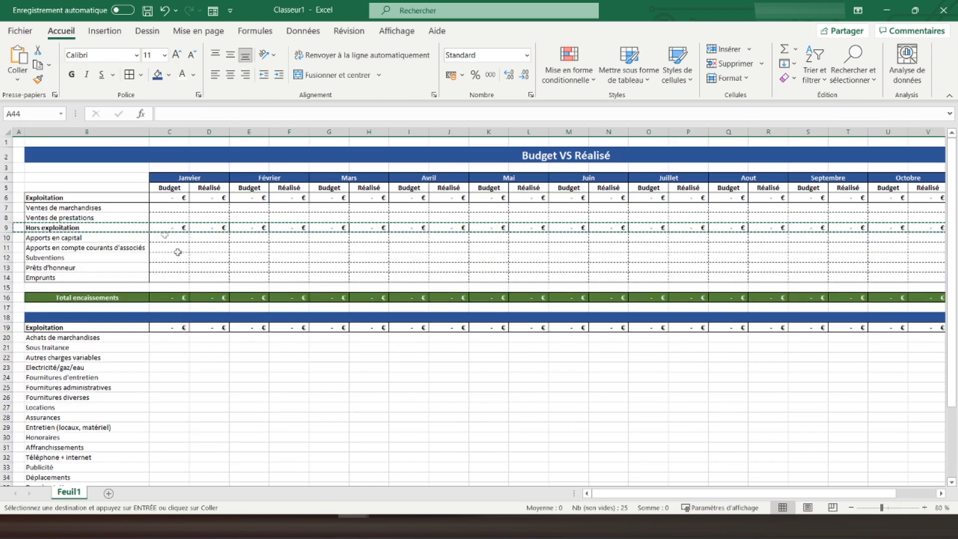
pyautogui.click(60, 197)
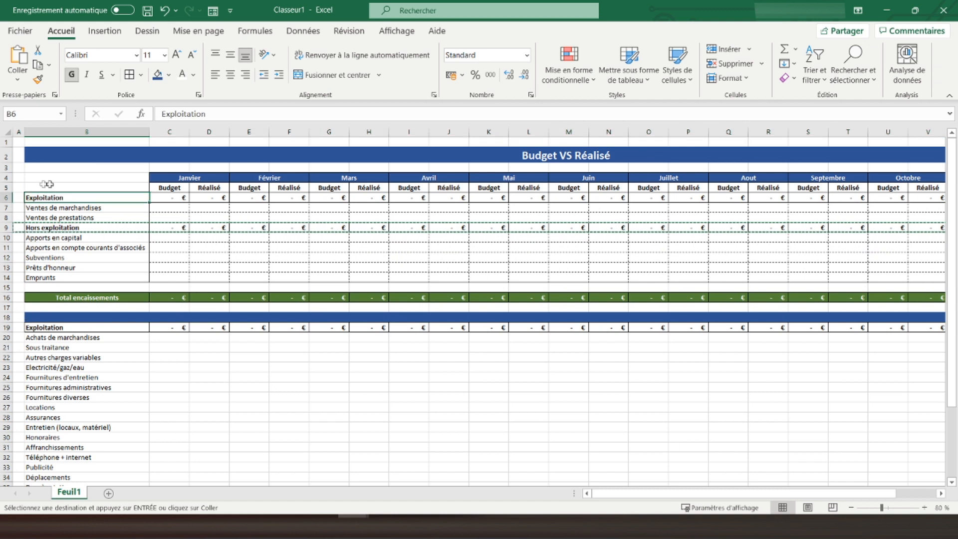
pyautogui.rightClick(6, 197)
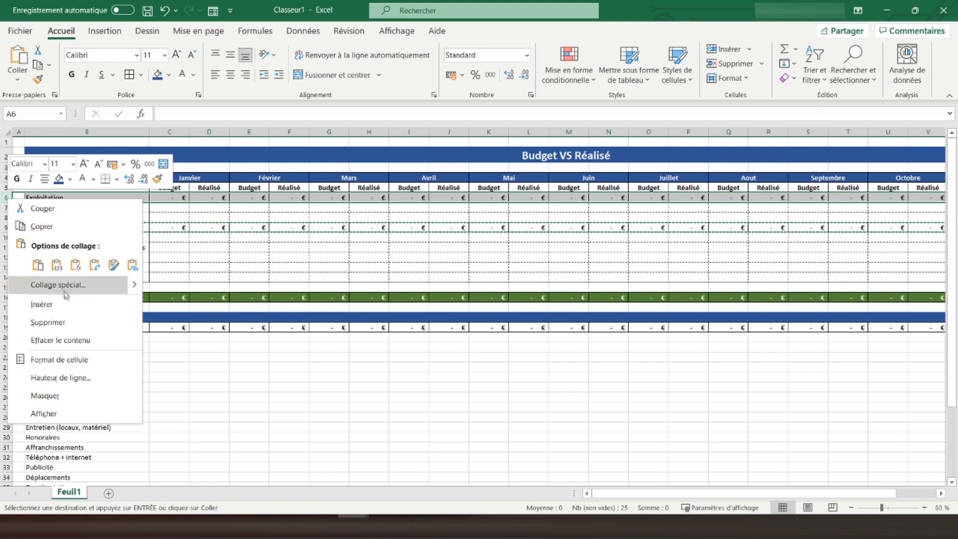
pyautogui.click(87, 306)
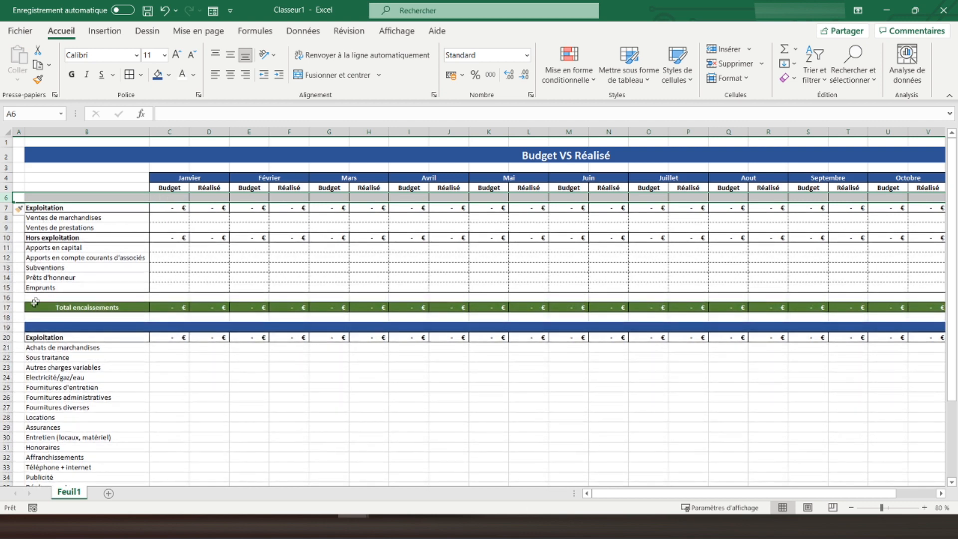
# Copy the formatting of the blue band in row 19 onto the blank row 6
pyautogui.click(7, 327)
pyautogui.click(38, 80)
pyautogui.click(14, 198)
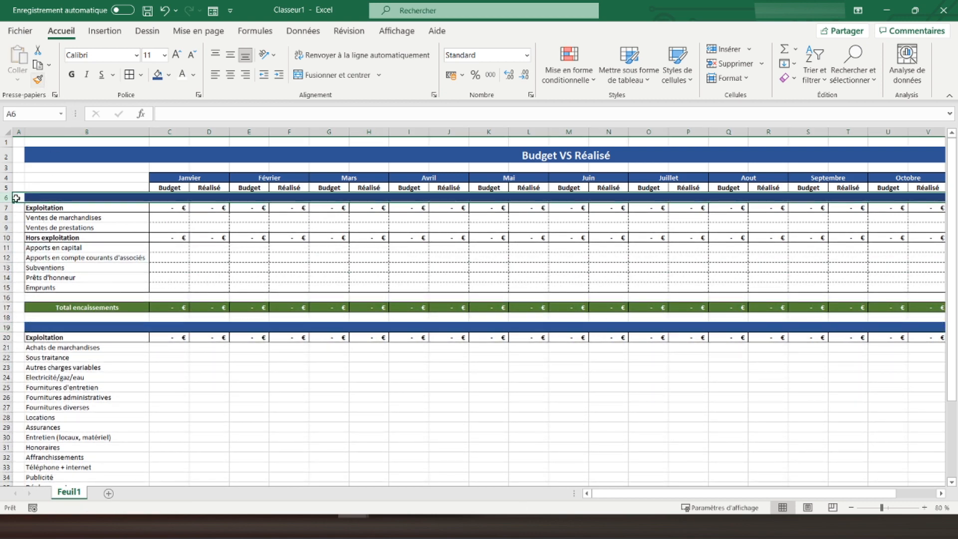
pyautogui.click(245, 197)
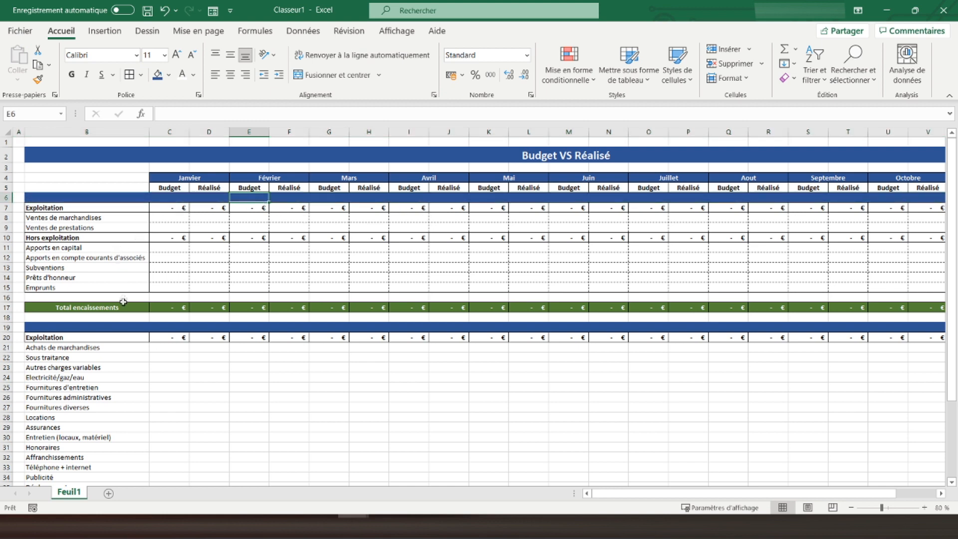
# Enter the Hors exploitation labels Droits d'enregistrement in B46 and Formalités in B47
pyautogui.scroll(-8, 124, 301)
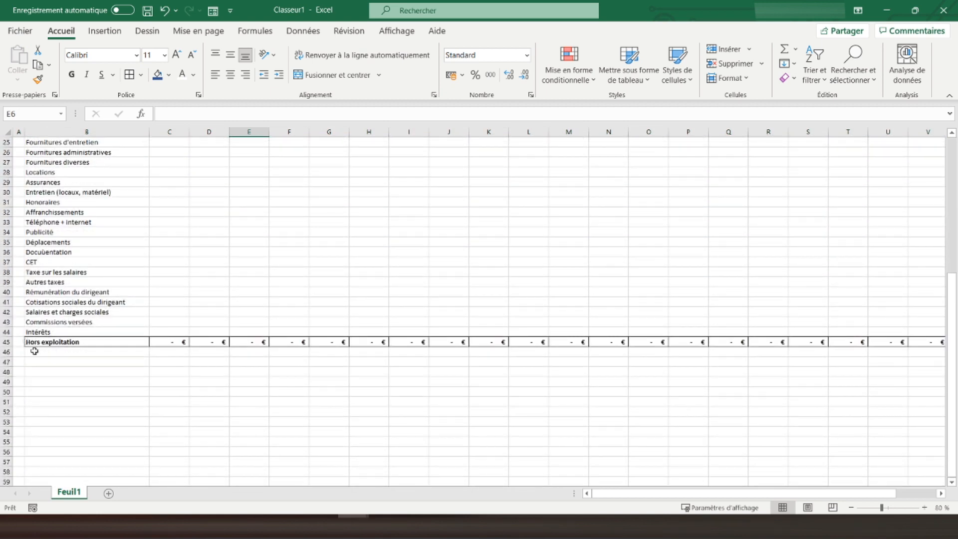
pyautogui.click(60, 350)
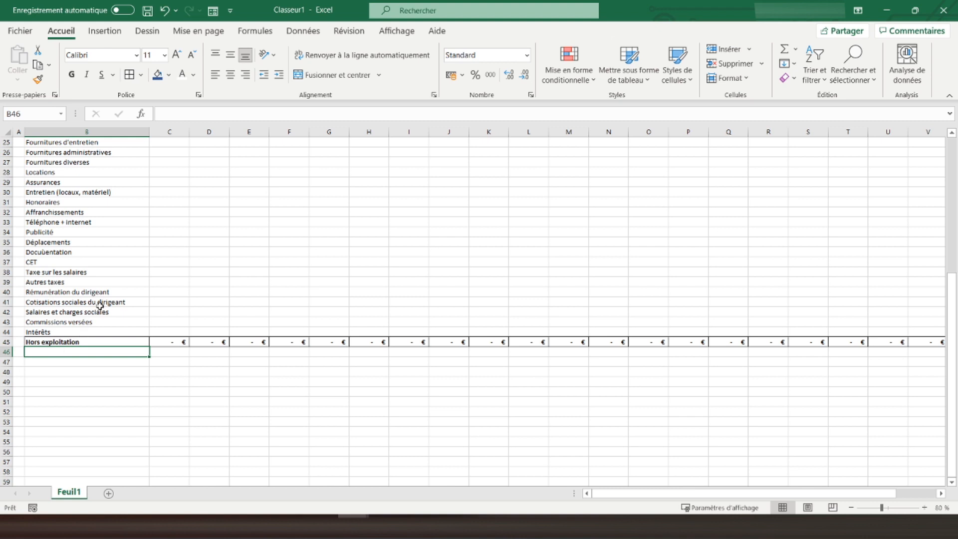
pyautogui.write("Droits d'enregistrement")
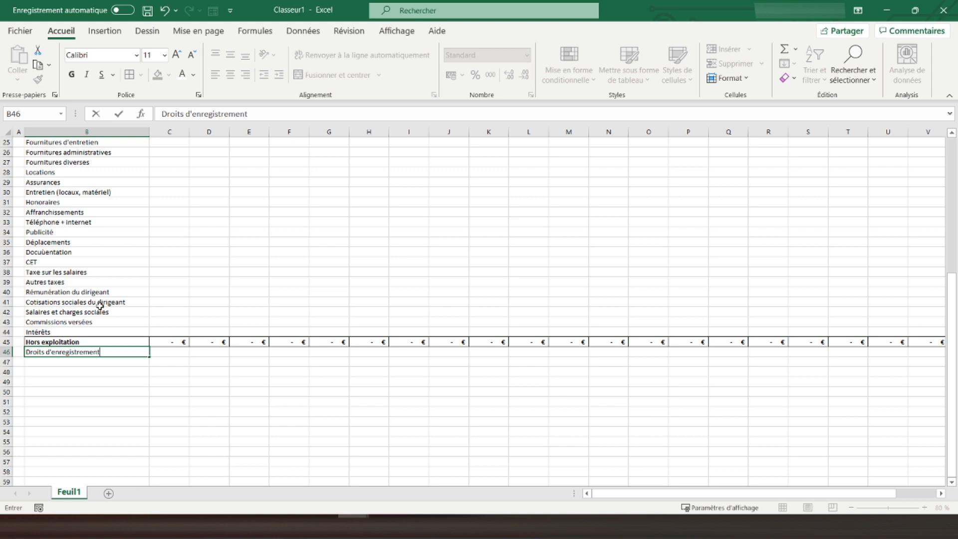
pyautogui.press('Return')
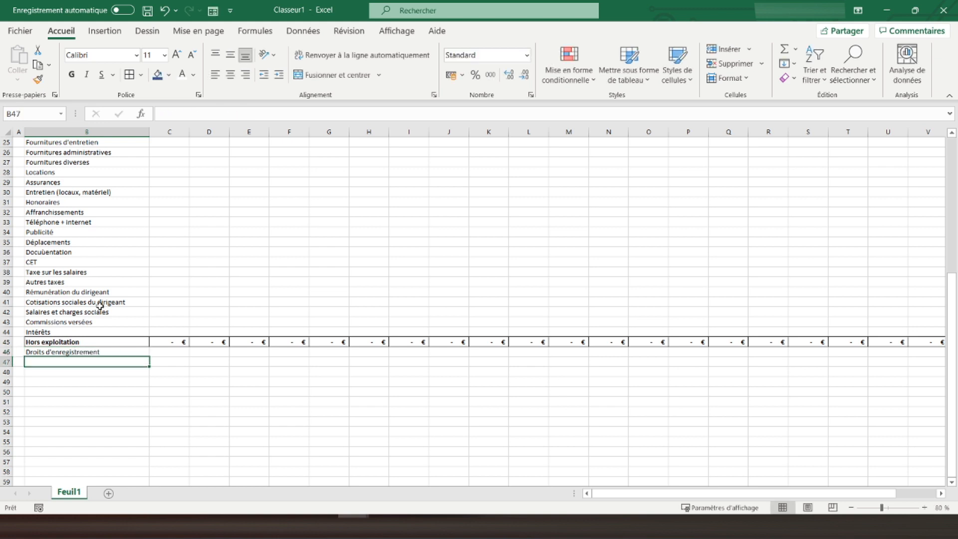
pyautogui.write('Forma')
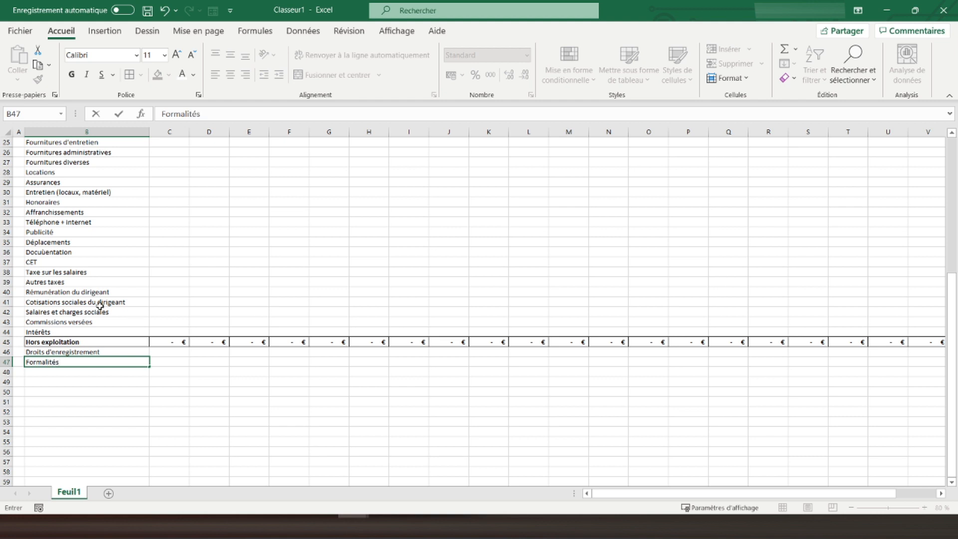
pyautogui.write('lités')
pyautogui.press('Return')
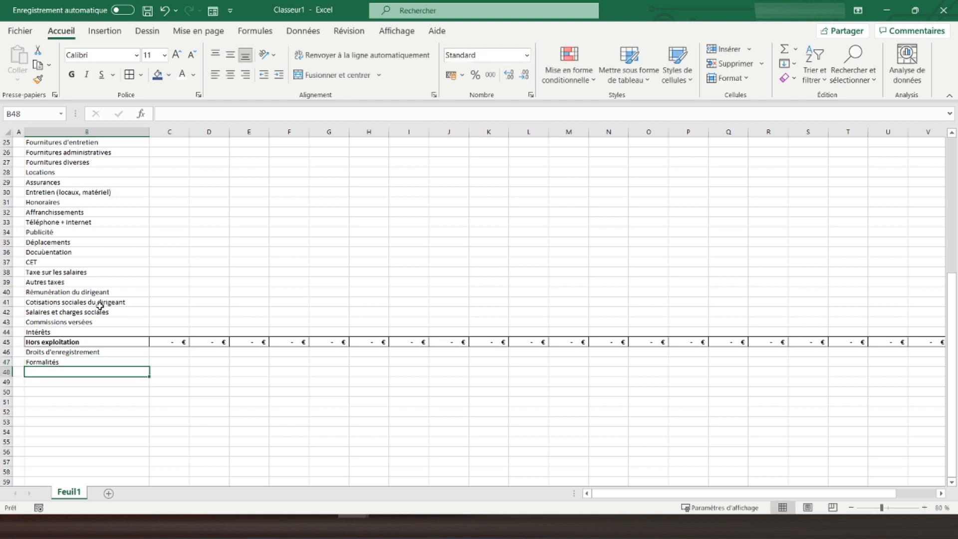
# Enter the Hors exploitation labels Honoraires, Fond de commerce and "Brevets, licences" in cells B48 to B50
pyautogui.write('Honoraires')
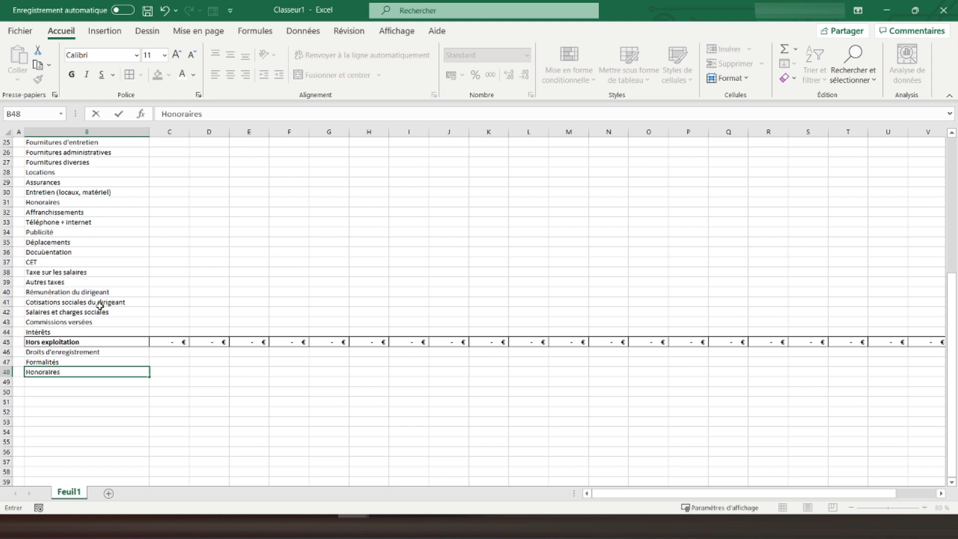
pyautogui.press('Return')
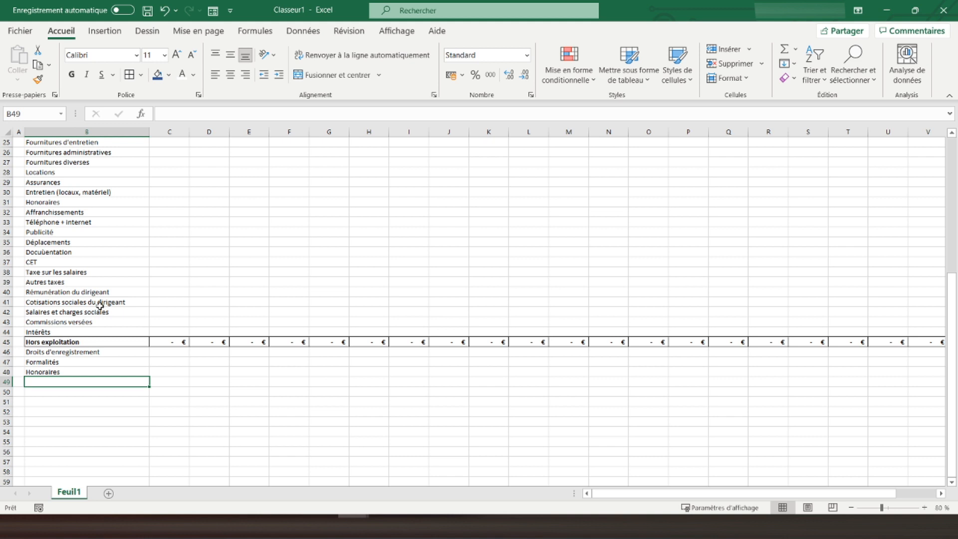
pyautogui.write('Fon')
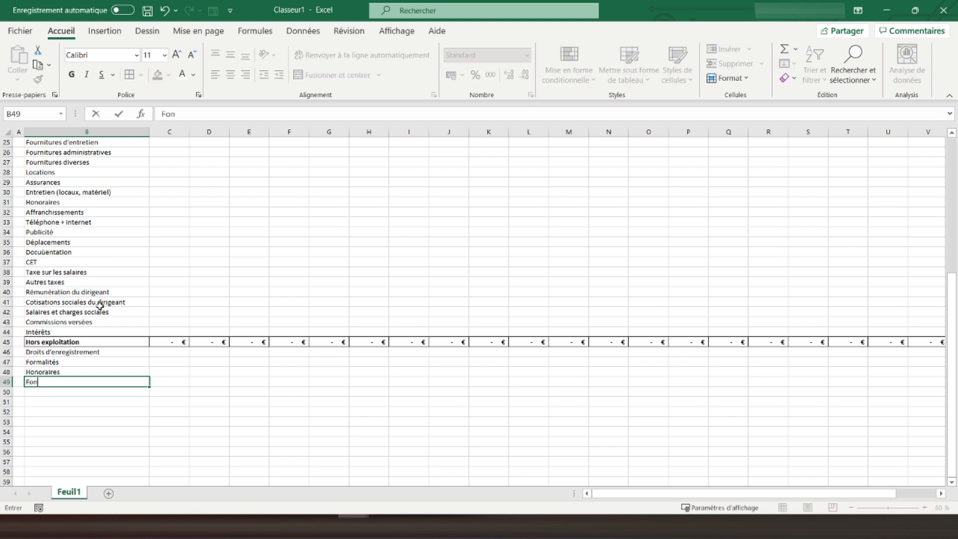
pyautogui.write('d de commerce')
pyautogui.press('Return')
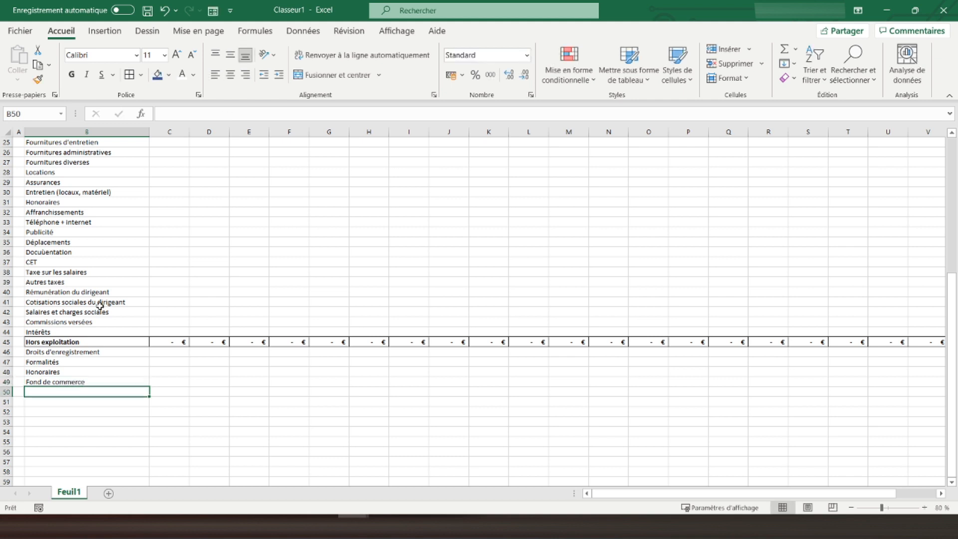
pyautogui.write('Brevets,')
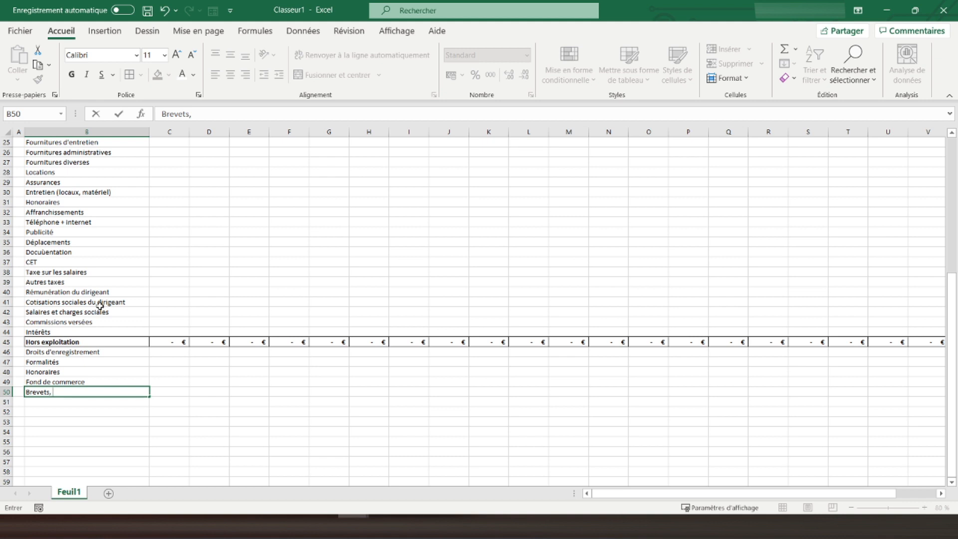
pyautogui.write('licences')
pyautogui.press('Return')
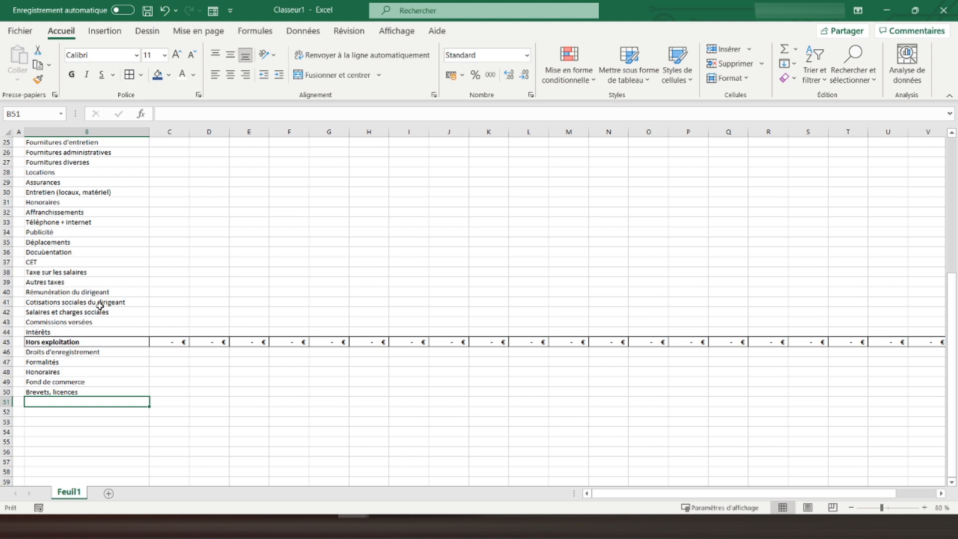
# Add the expense labels Frais de recherche, Aménagements and Matériaux in cells B51 to B53
pyautogui.write('Frais de recherche')
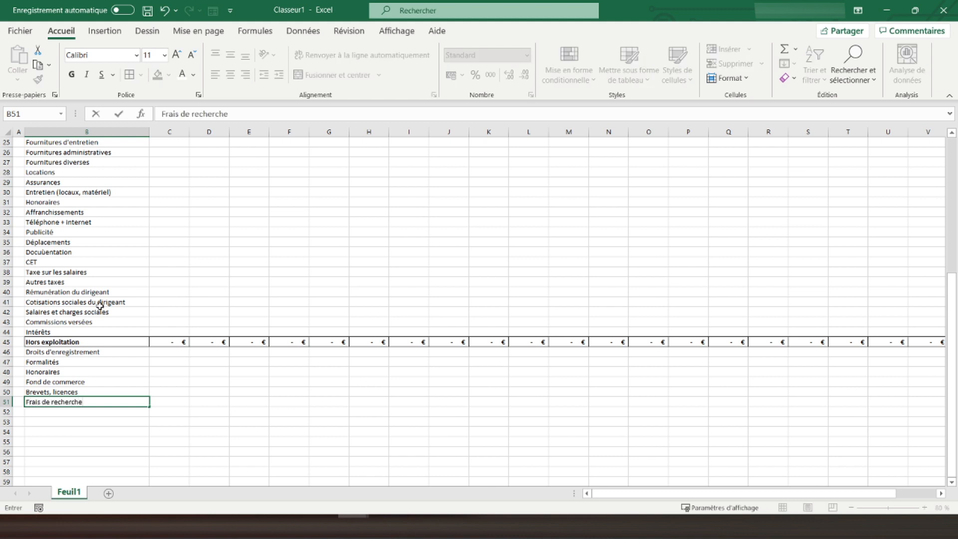
pyautogui.press('Return')
pyautogui.write('Aménagement')
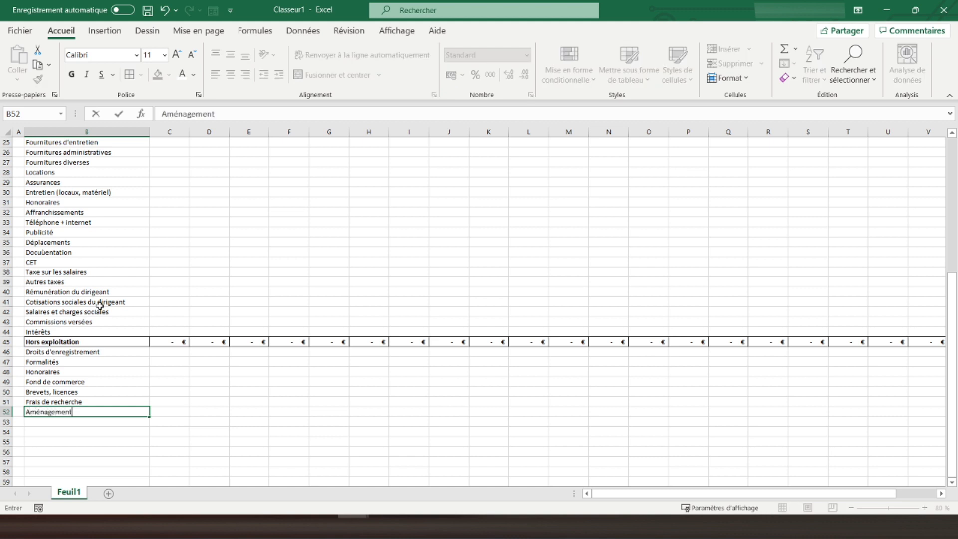
pyautogui.write('s')
pyautogui.press('Return')
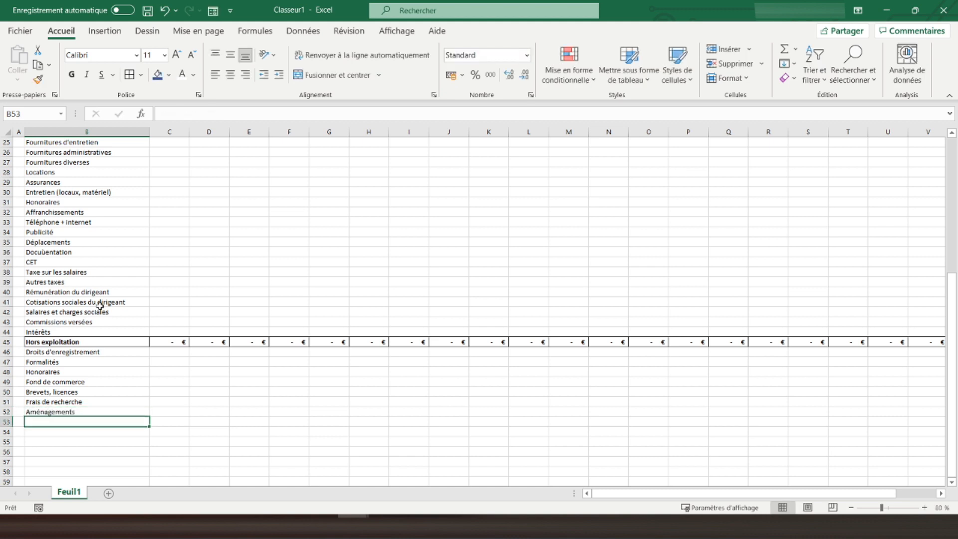
pyautogui.write('Matériaux')
pyautogui.press('Return')
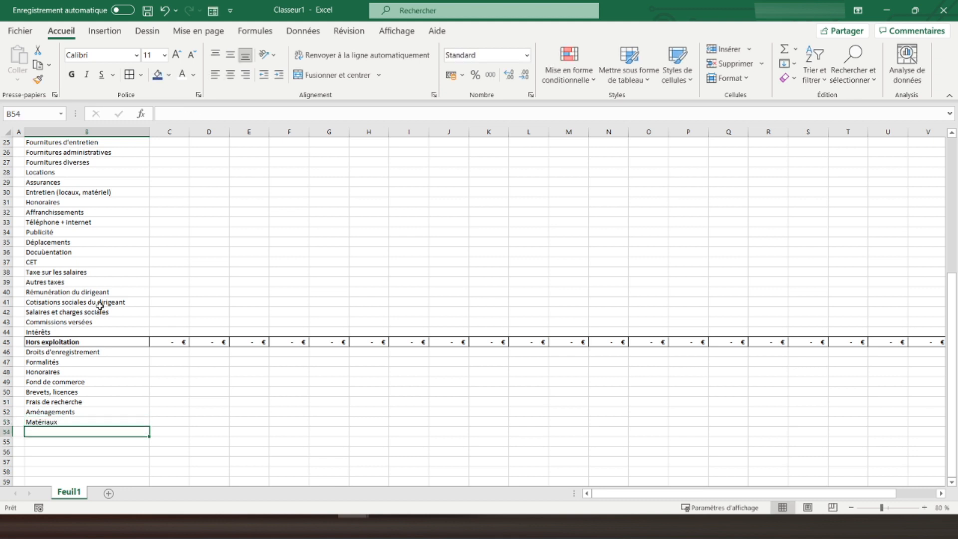
# Add the expense labels Véhicule, Dépôts et cautionnement and Titres de participation in cells B54 to B56
pyautogui.write('Véhicule')
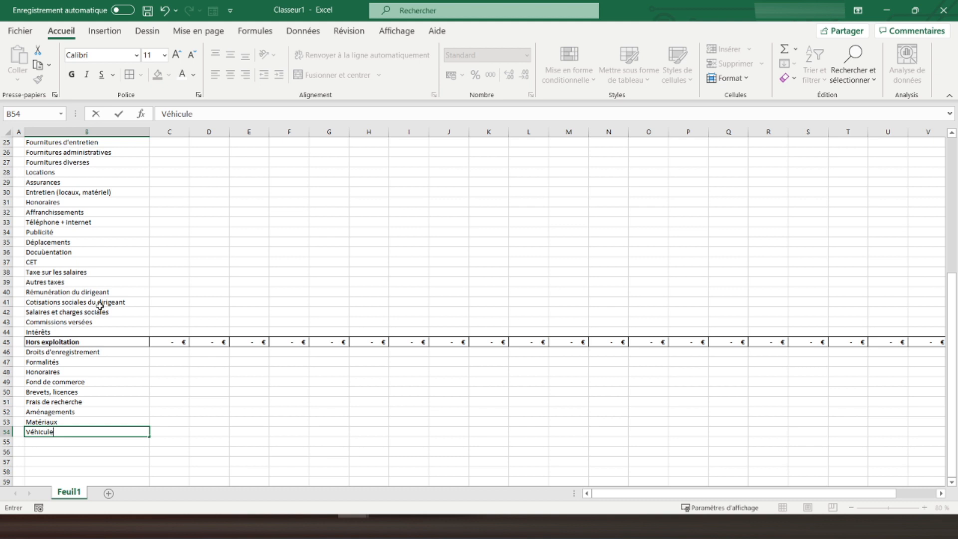
pyautogui.press('Return')
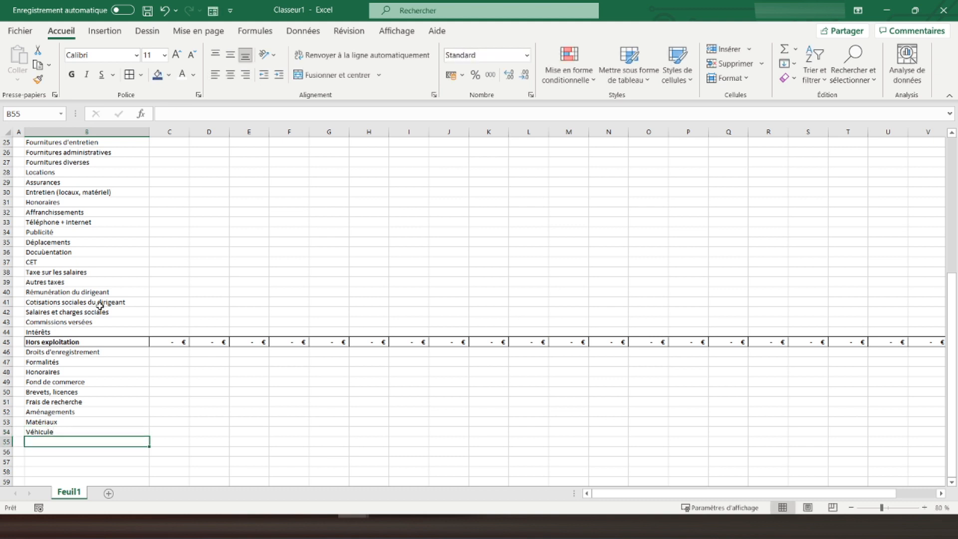
pyautogui.write('Dépôts et cautionnement')
pyautogui.press('Return')
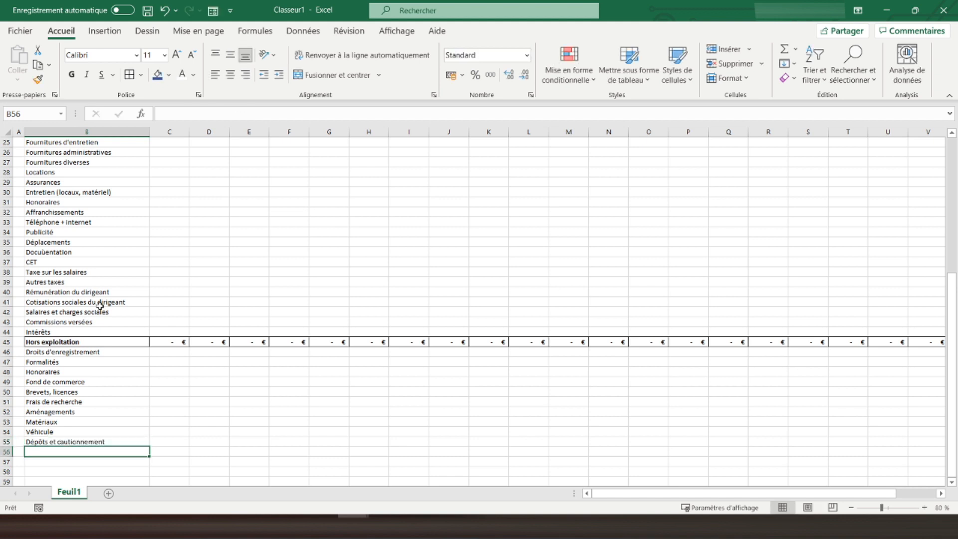
pyautogui.write('Titre')
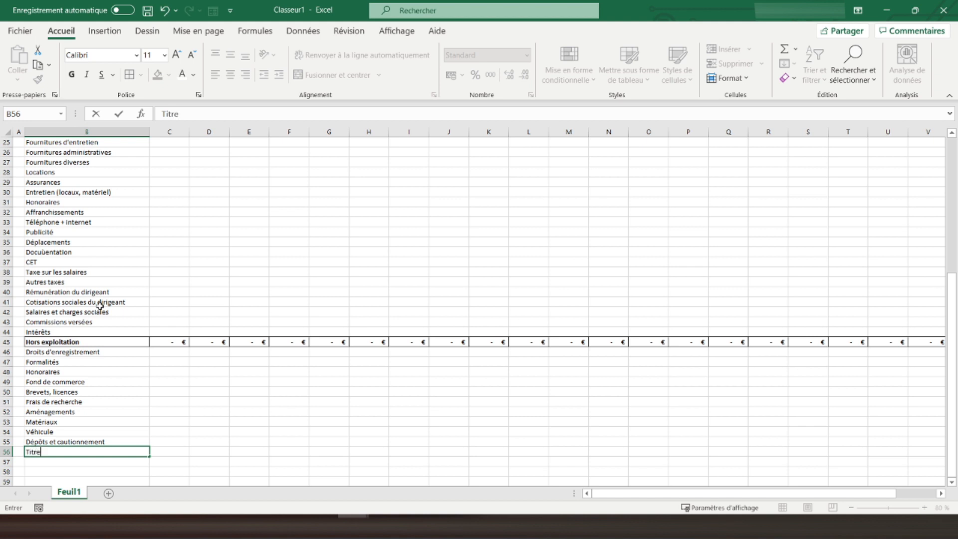
pyautogui.write('s de participation')
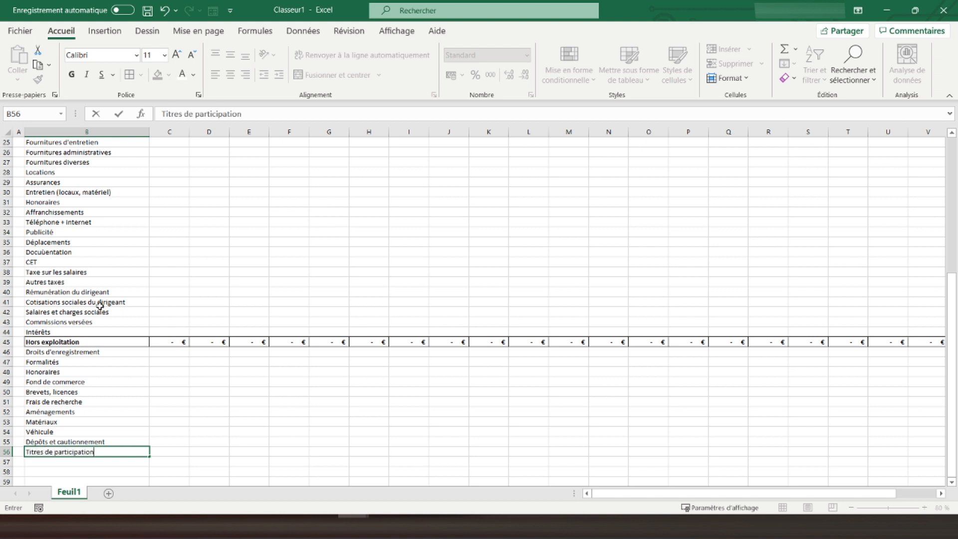
pyautogui.press('Return')
# Complete the Hors exploitation list with Droits de créances in B57 and Remboursement en capital in B58
pyautogui.write('D')
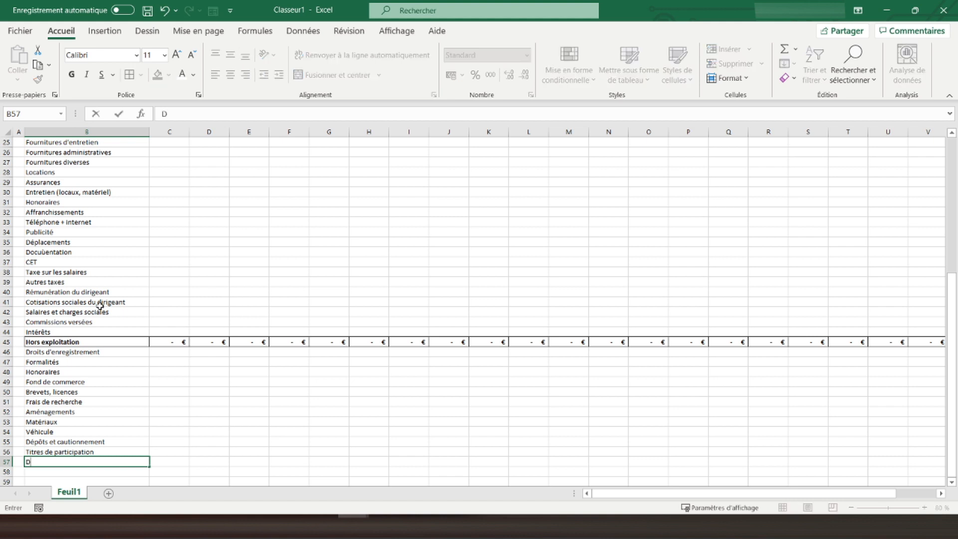
pyautogui.write('roits de créances')
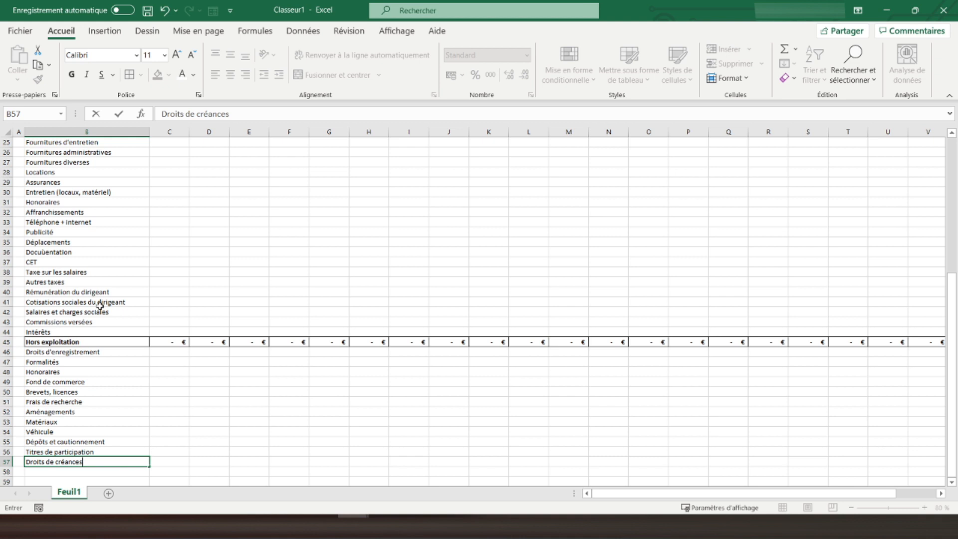
pyautogui.press('Return')
pyautogui.write('Re')
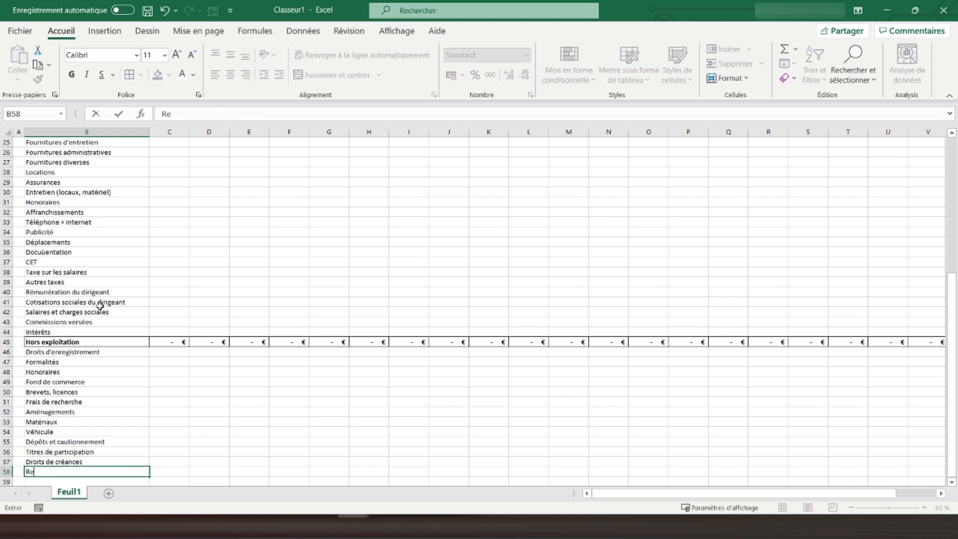
pyautogui.write('mboursement en capital')
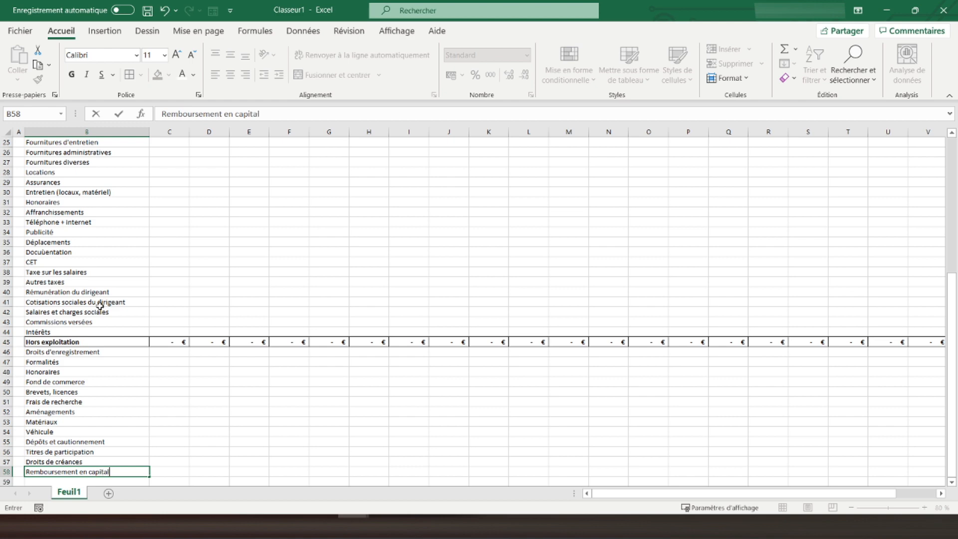
pyautogui.press('Return')
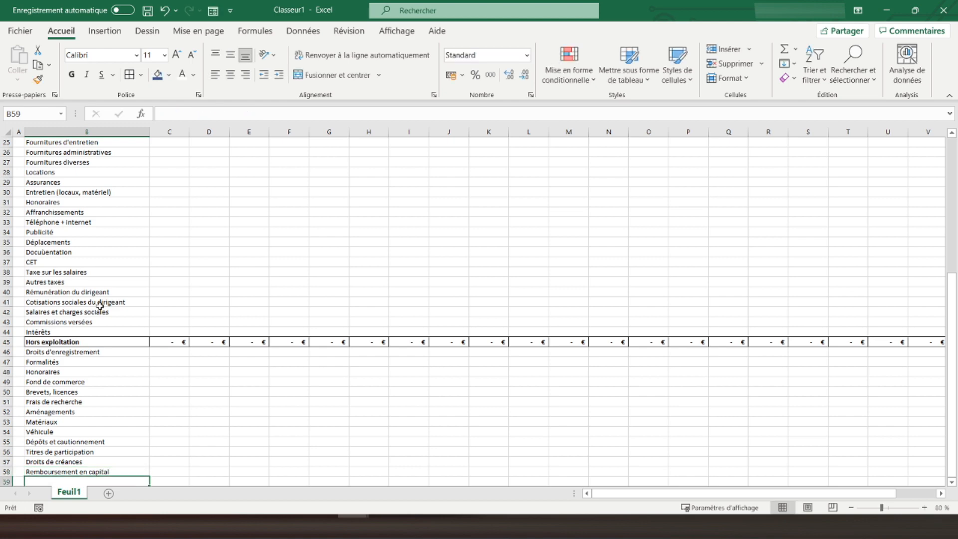
# Extend the Hors exploitation sum in C45 to the range C46:C58 and copy it across all monthly Budget and Réalisé columns
pyautogui.scroll(4, 142, 303)
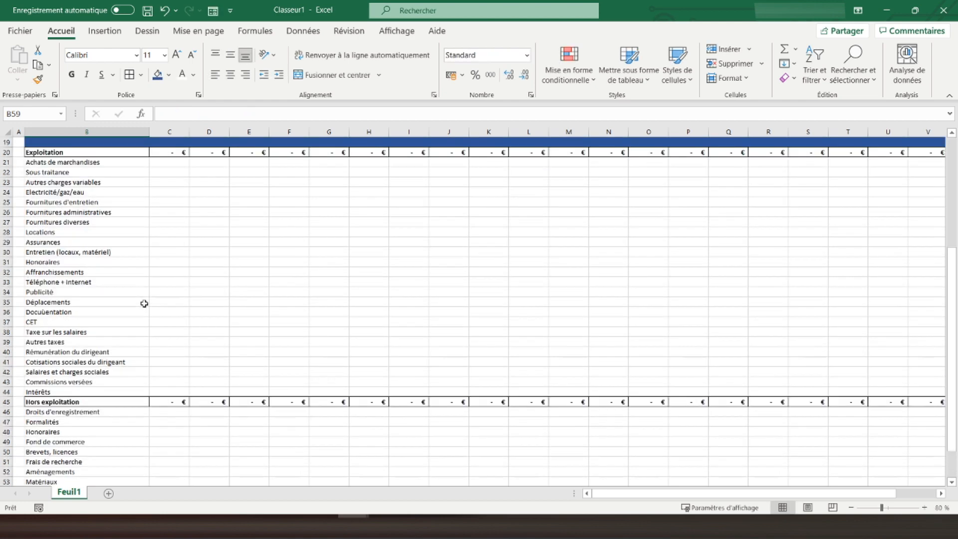
pyautogui.scroll(-4, 205, 309)
pyautogui.click(158, 342)
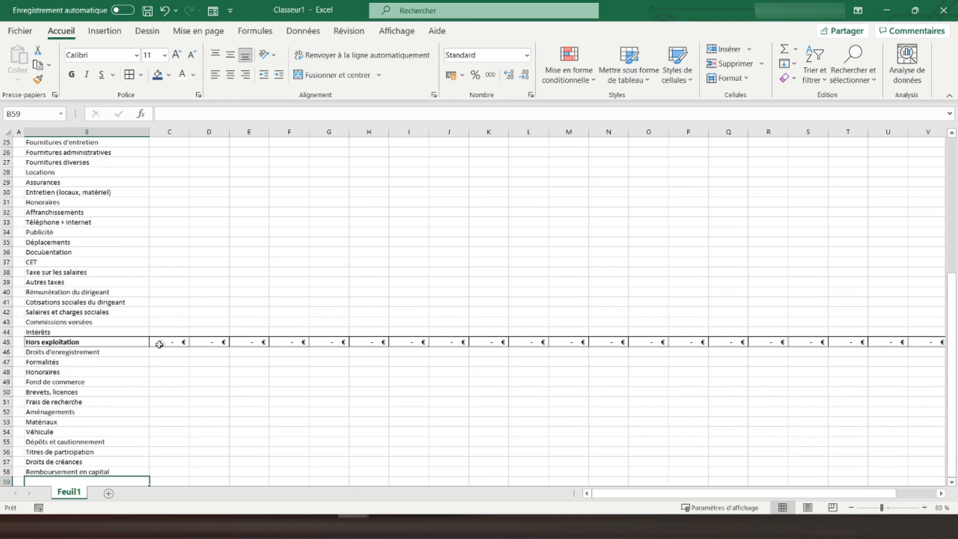
pyautogui.scroll(-2, 124, 324)
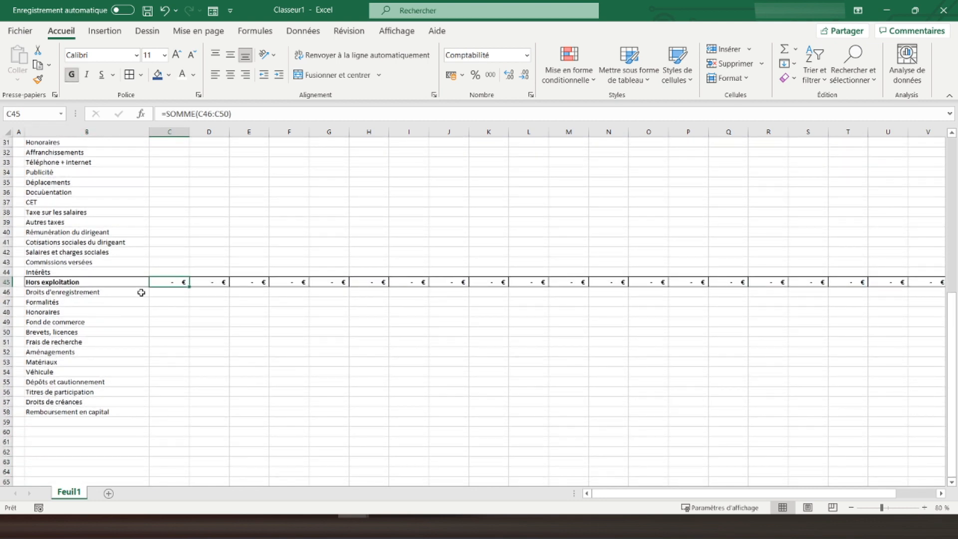
pyautogui.click(293, 114)
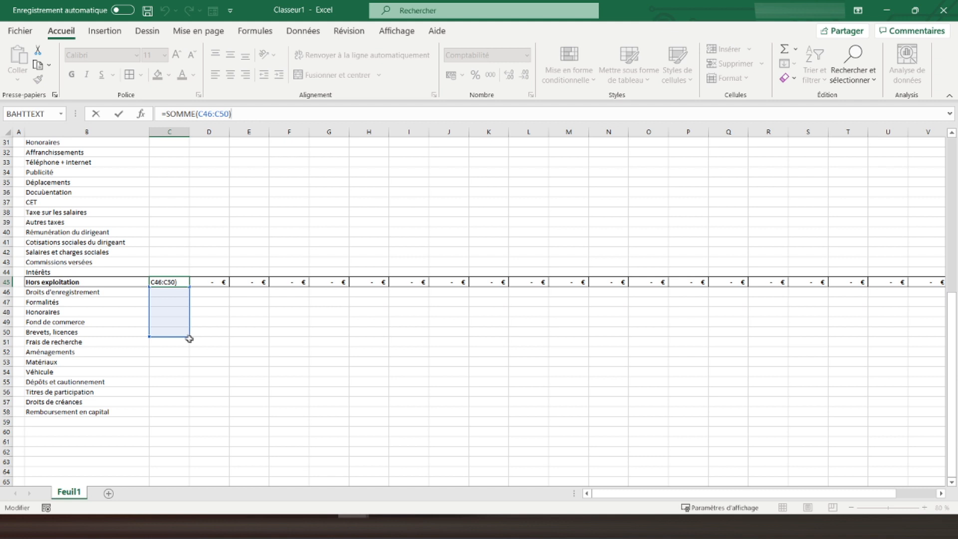
pyautogui.moveTo(189, 337); pyautogui.dragTo(188, 414)
pyautogui.press('Return')
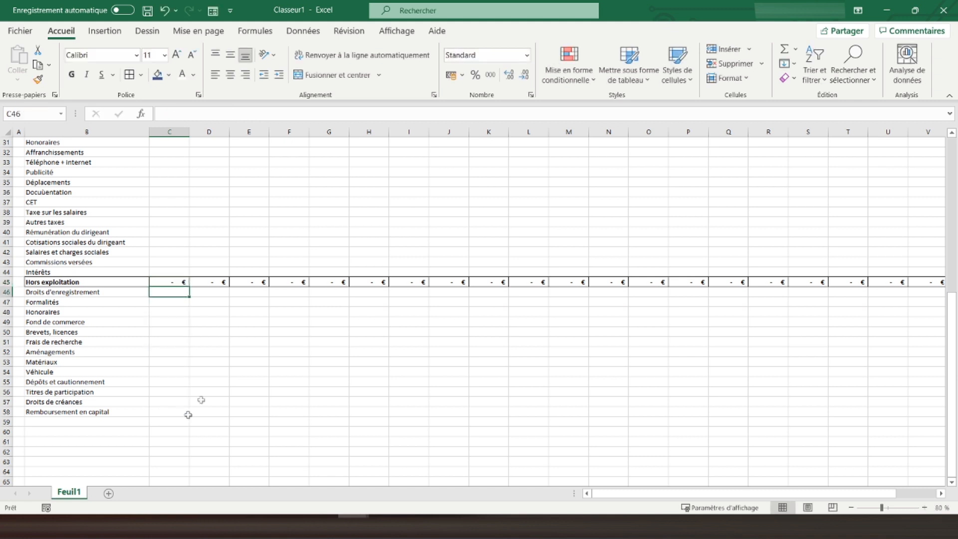
pyautogui.click(172, 282)
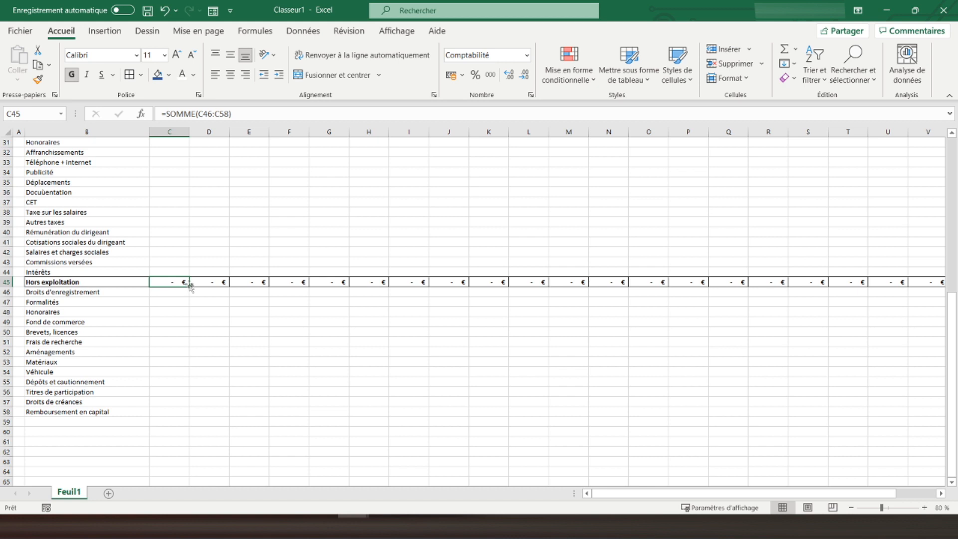
pyautogui.moveTo(189, 289); pyautogui.dragTo(878, 282)
# Freeze the panes at cell C7 so rows 1 to 6 and columns A and B stay fixed
pyautogui.scroll(6, 383, 246)
pyautogui.scroll(4, 382, 245)
pyautogui.moveTo(716, 494); pyautogui.dragTo(650, 495)
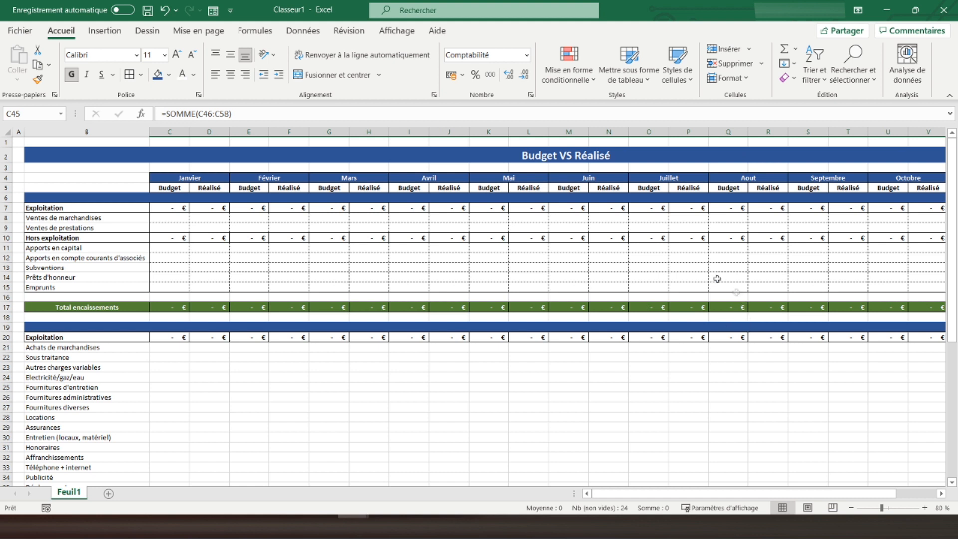
pyautogui.click(158, 207)
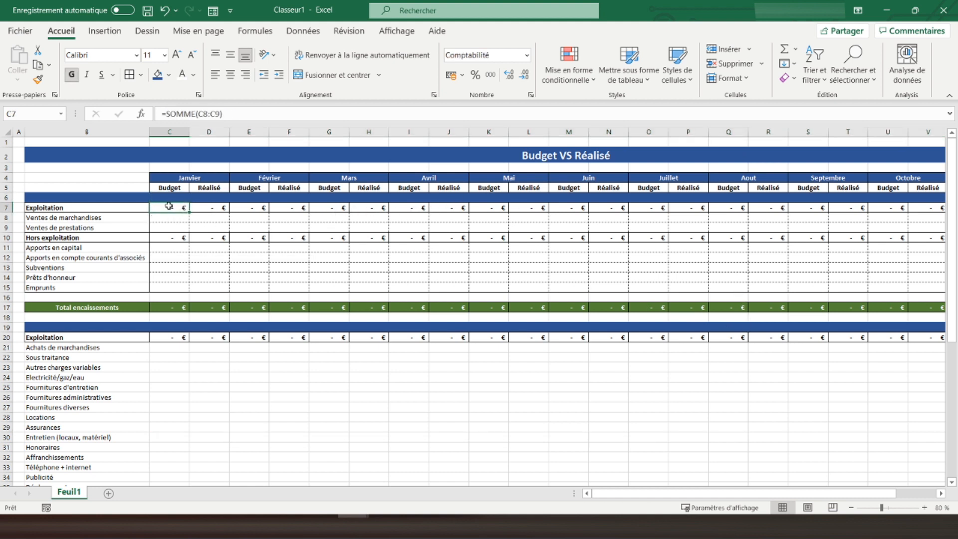
pyautogui.click(389, 33)
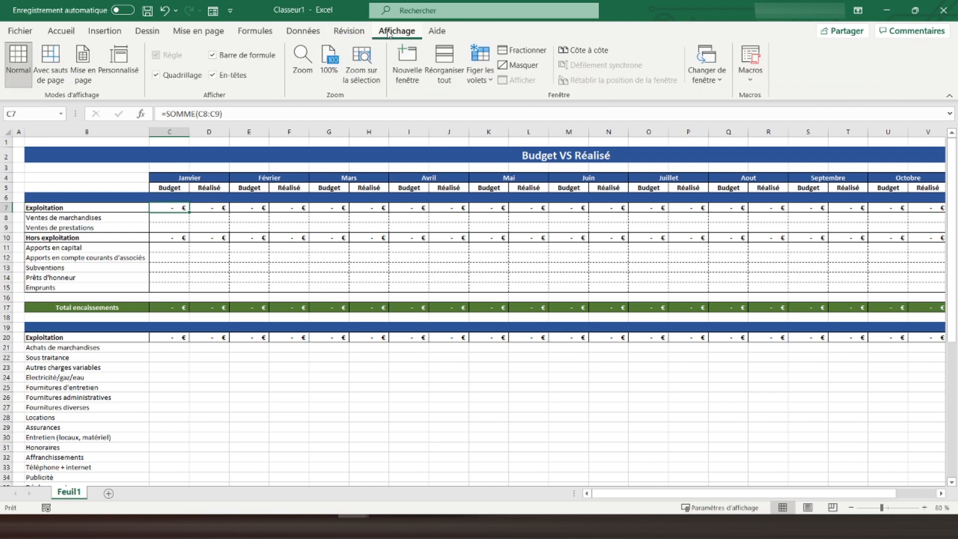
pyautogui.click(478, 71)
pyautogui.click(524, 111)
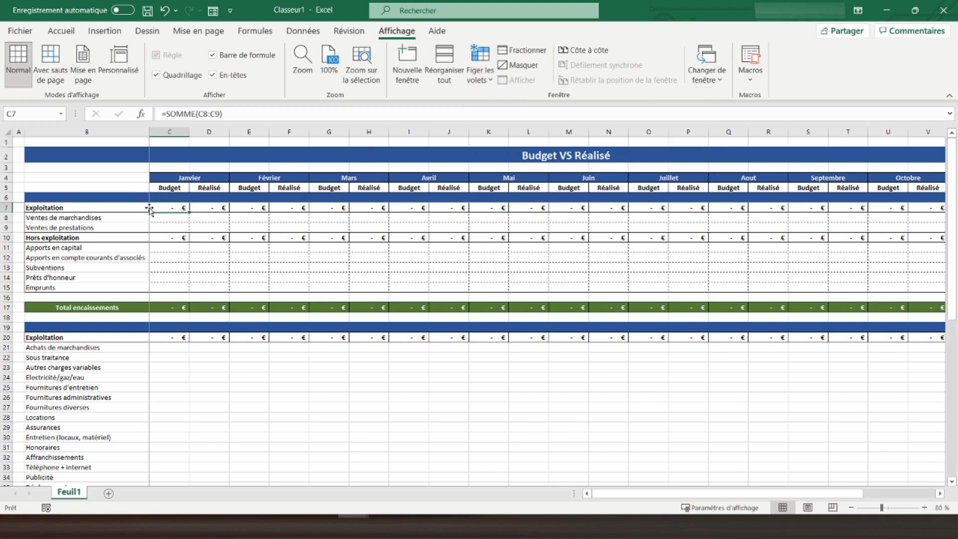
# Examine the table from the income rows down to the last expense rows to check the frozen month headers and label column
pyautogui.scroll(-3, 339, 190)
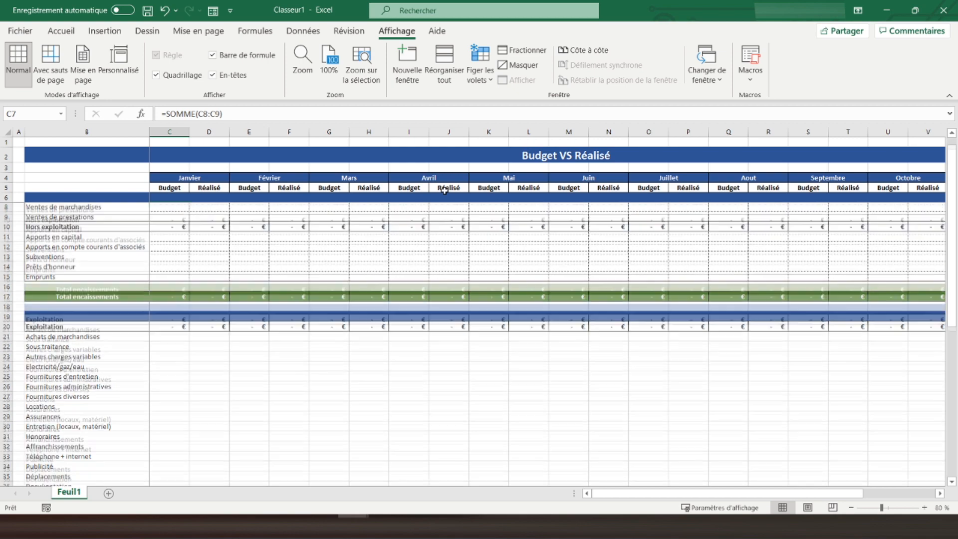
pyautogui.scroll(3, 512, 197)
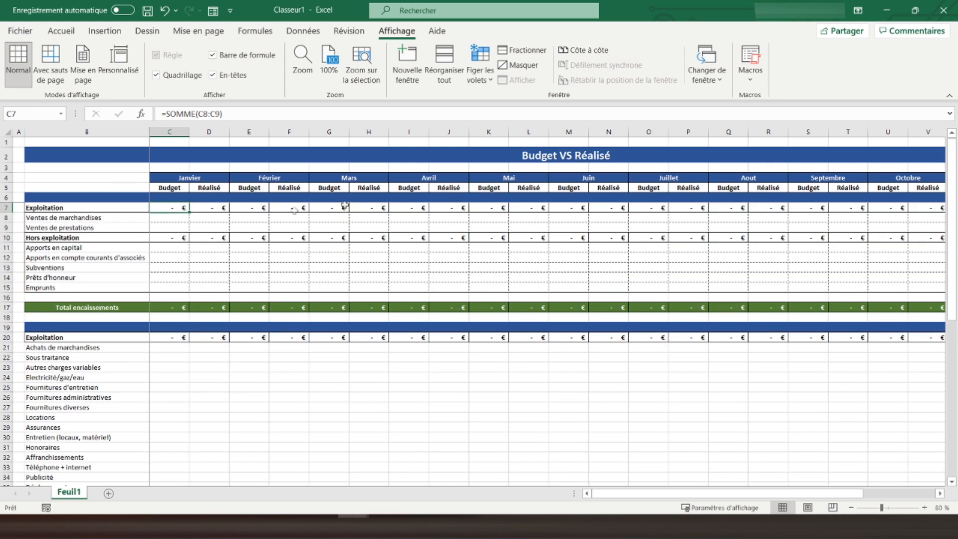
pyautogui.scroll(-6, 76, 228)
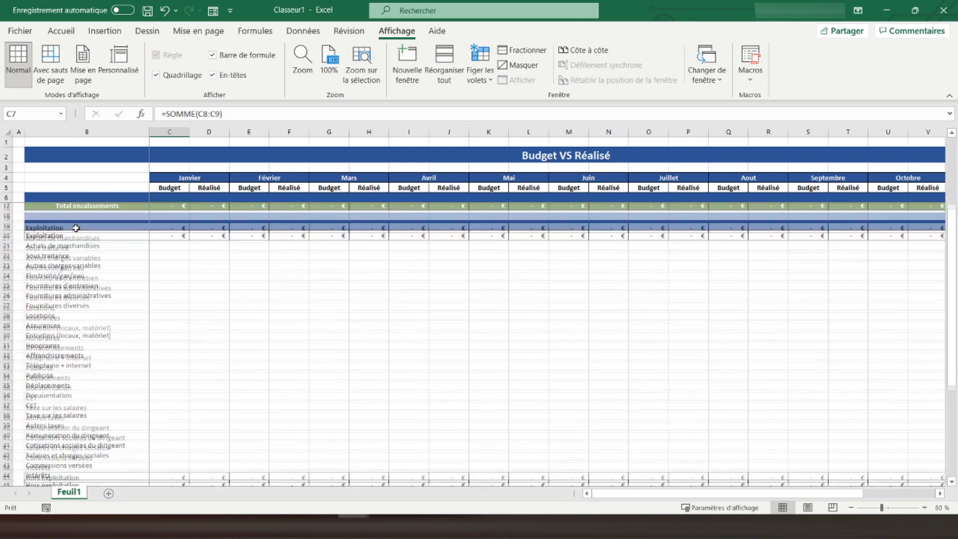
pyautogui.scroll(2, 79, 239)
pyautogui.moveTo(625, 491); pyautogui.dragTo(599, 492)
pyautogui.scroll(-3, 263, 275)
pyautogui.scroll(-1, 264, 275)
pyautogui.scroll(3, 264, 277)
pyautogui.scroll(-5, 264, 278)
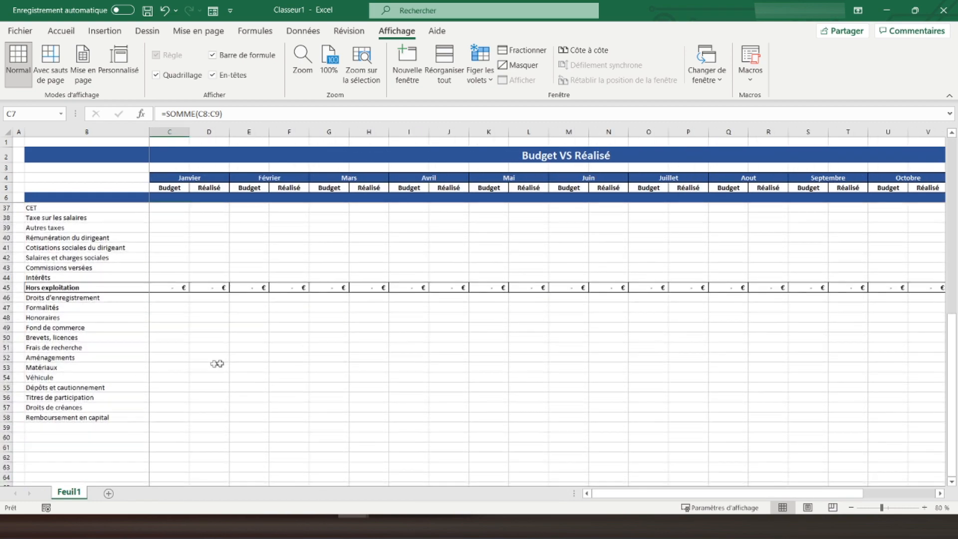
pyautogui.scroll(8, 175, 301)
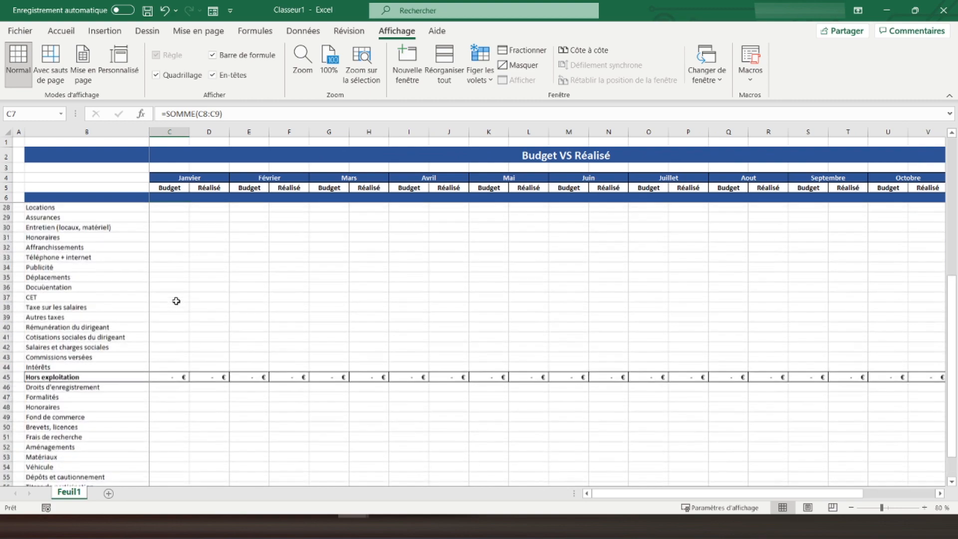
pyautogui.scroll(-7, 176, 301)
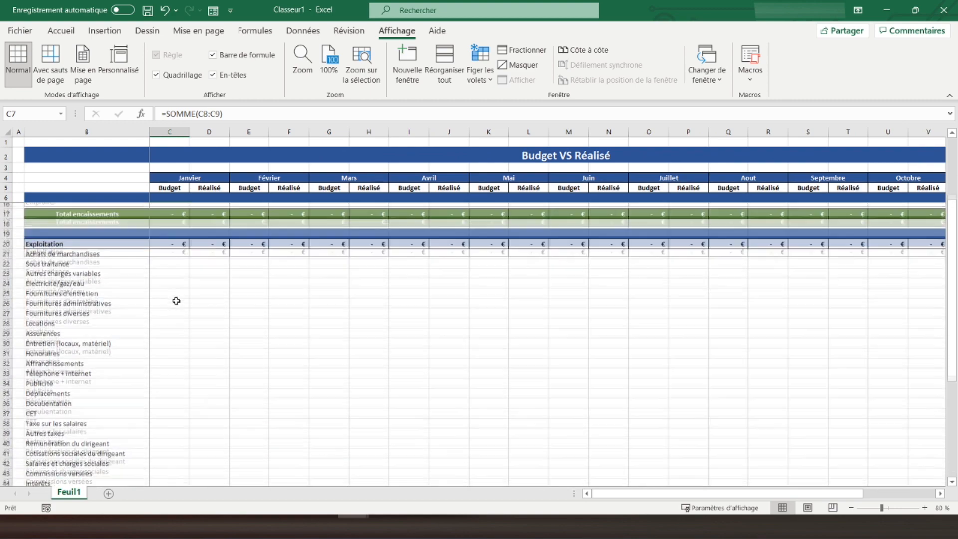
pyautogui.click(170, 288)
pyautogui.scroll(6, 116, 310)
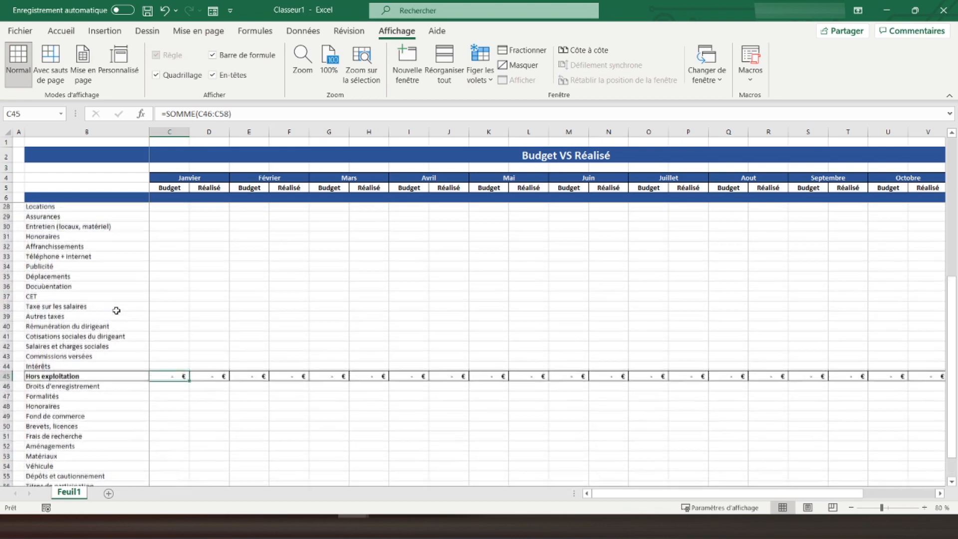
pyautogui.moveTo(69, 228); pyautogui.dragTo(77, 234)
pyautogui.scroll(4, 78, 234)
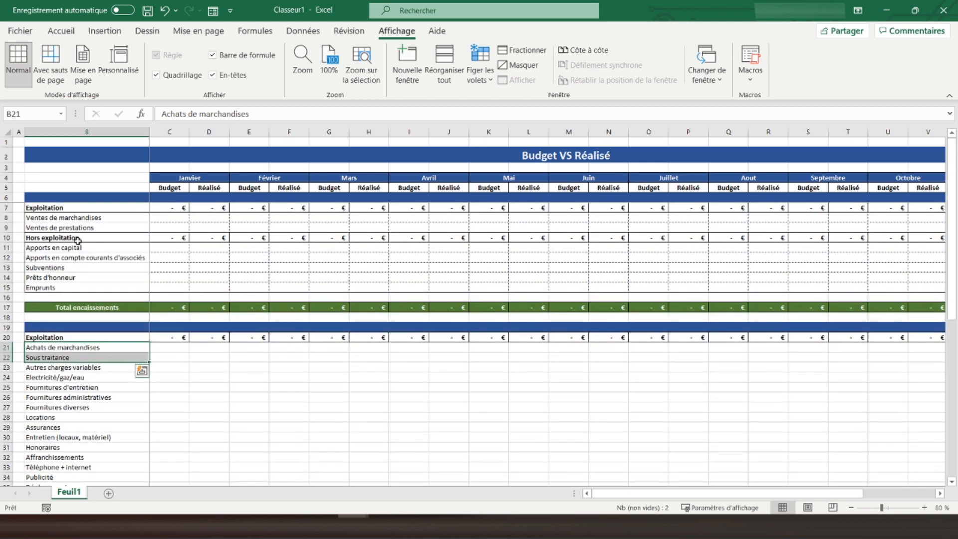
# Apply outside borders around the expense label column from B20 to B58
pyautogui.scroll(-5, 82, 235)
pyautogui.scroll(2, 82, 235)
pyautogui.moveTo(82, 248); pyautogui.dragTo(88, 460)
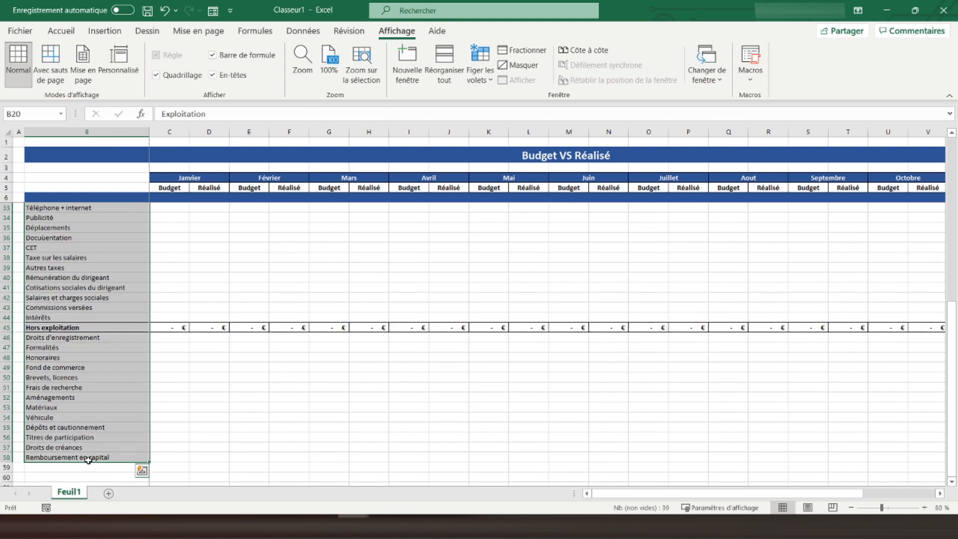
pyautogui.click(61, 31)
pyautogui.click(142, 75)
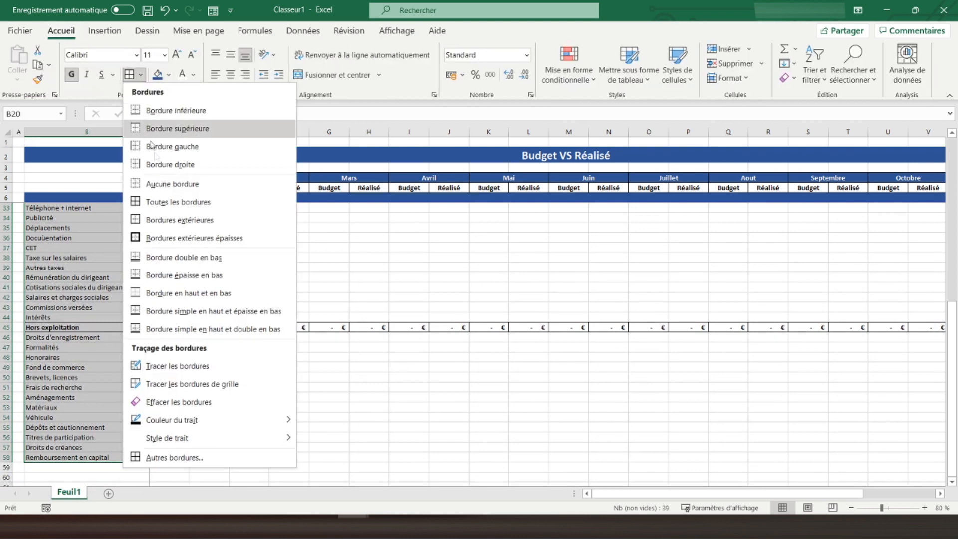
pyautogui.click(164, 227)
pyautogui.click(125, 248)
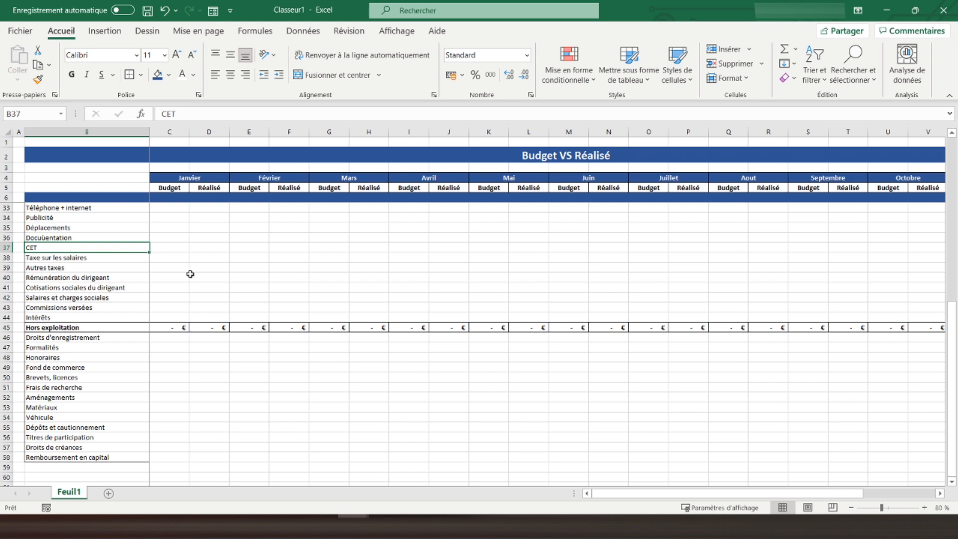
# Give the Exploitation expense cells C21:Z44 a solid outline with dashed horizontal and vertical inner borders
pyautogui.scroll(7, 165, 280)
pyautogui.scroll(-1, 179, 291)
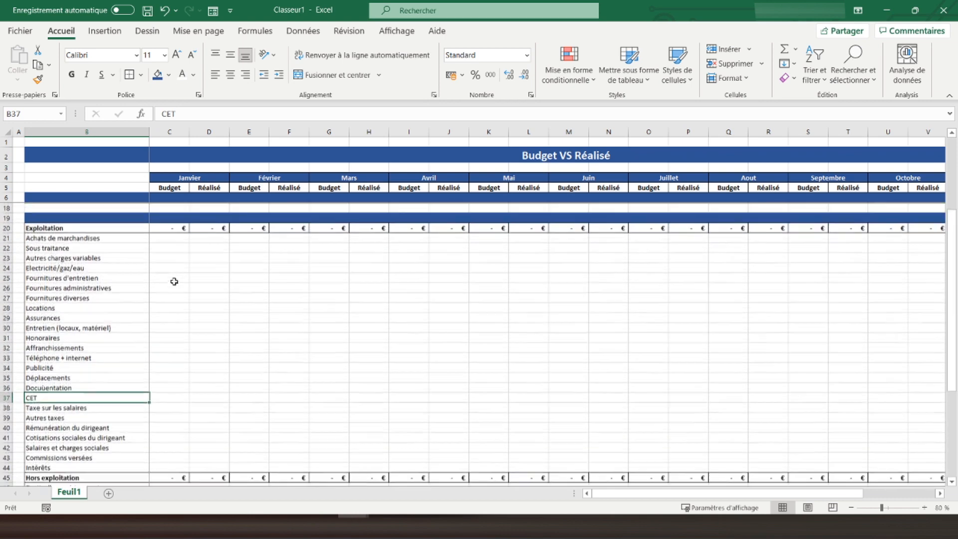
pyautogui.moveTo(158, 235); pyautogui.dragTo(858, 469)
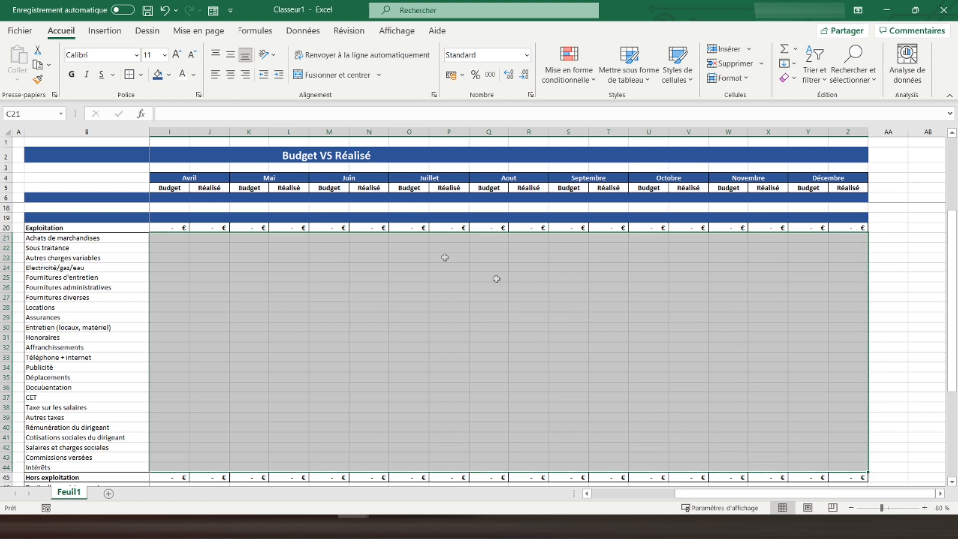
pyautogui.click(140, 75)
pyautogui.click(194, 454)
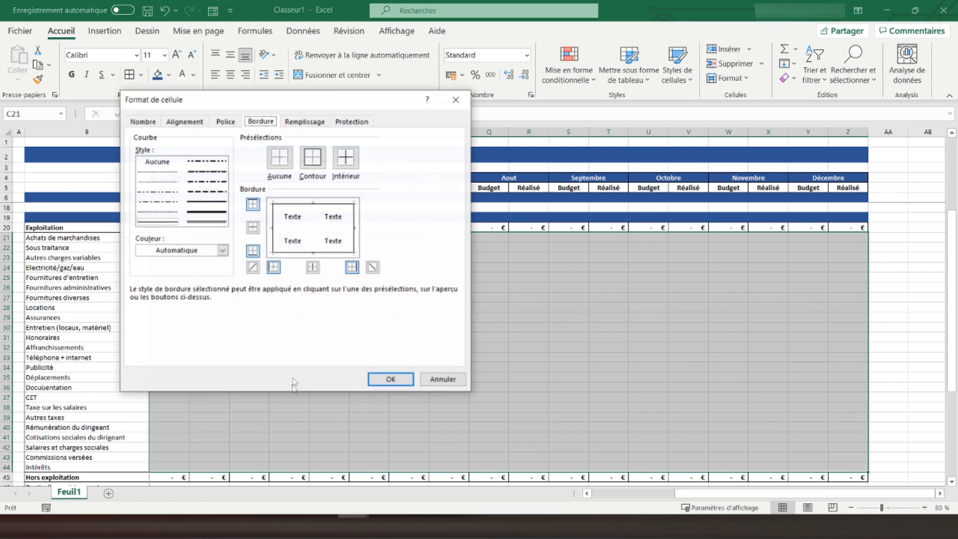
pyautogui.click(163, 173)
pyautogui.click(311, 225)
pyautogui.click(286, 229)
pyautogui.click(391, 380)
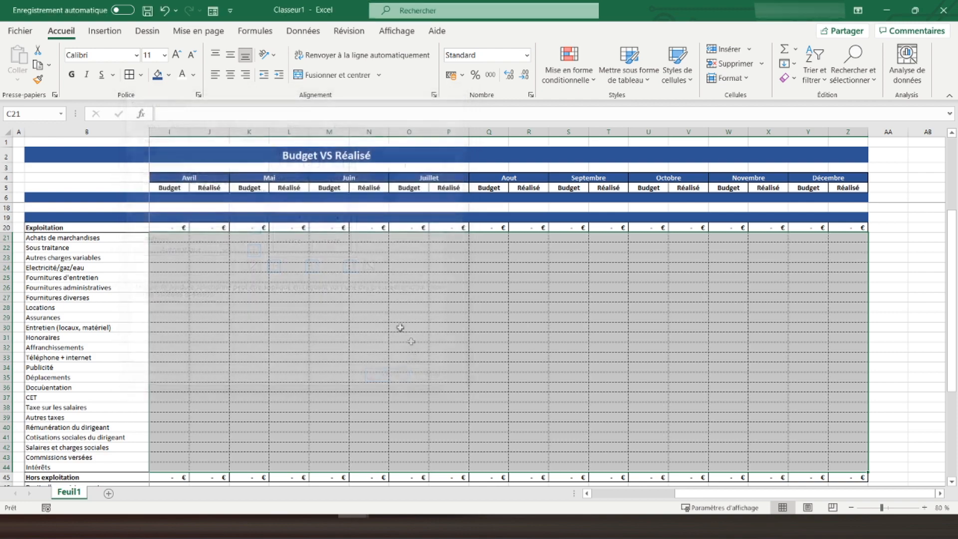
pyautogui.click(209, 277)
# Give the Hors exploitation expense cells C46:Z58 a solid outline with dashed horizontal and vertical inner borders
pyautogui.scroll(-2, 229, 277)
pyautogui.scroll(-3, 229, 276)
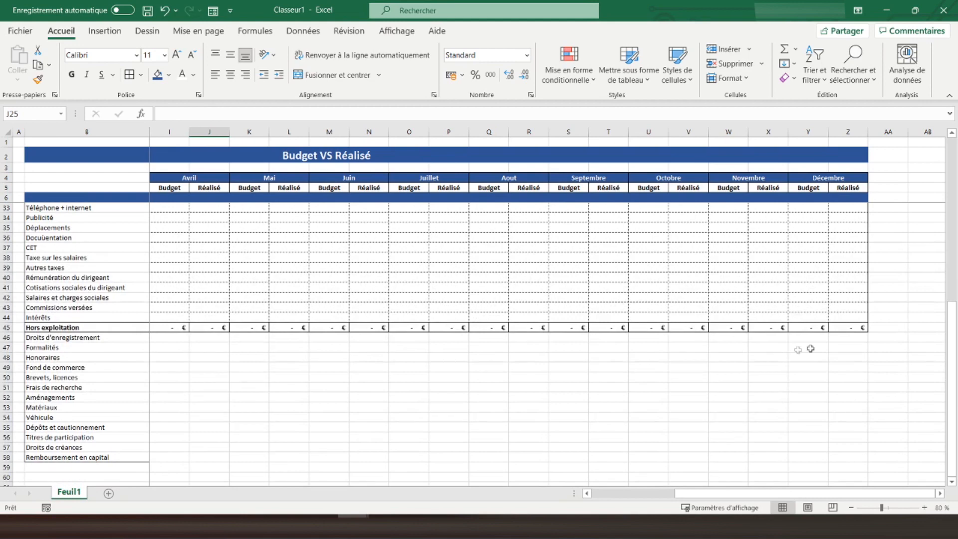
pyautogui.moveTo(843, 340); pyautogui.dragTo(183, 453)
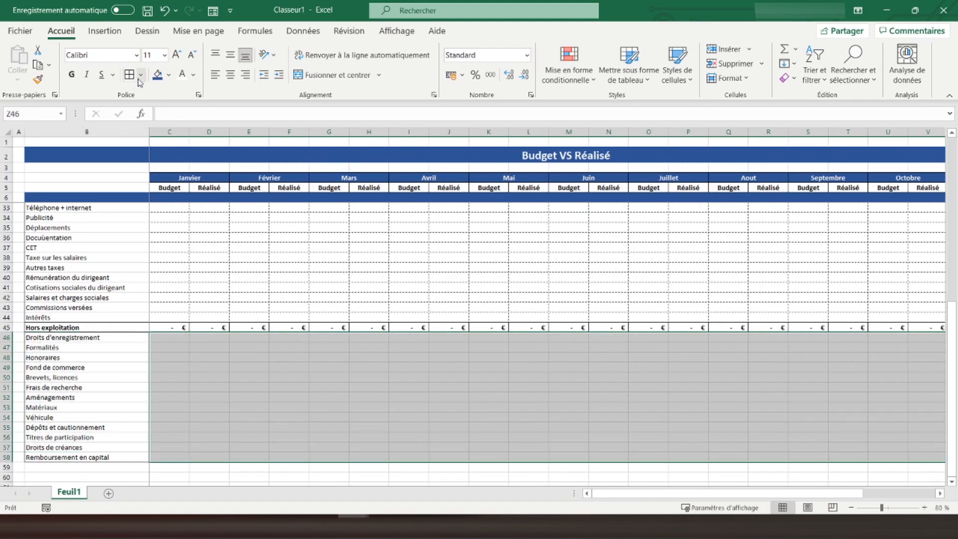
pyautogui.click(141, 75)
pyautogui.click(183, 221)
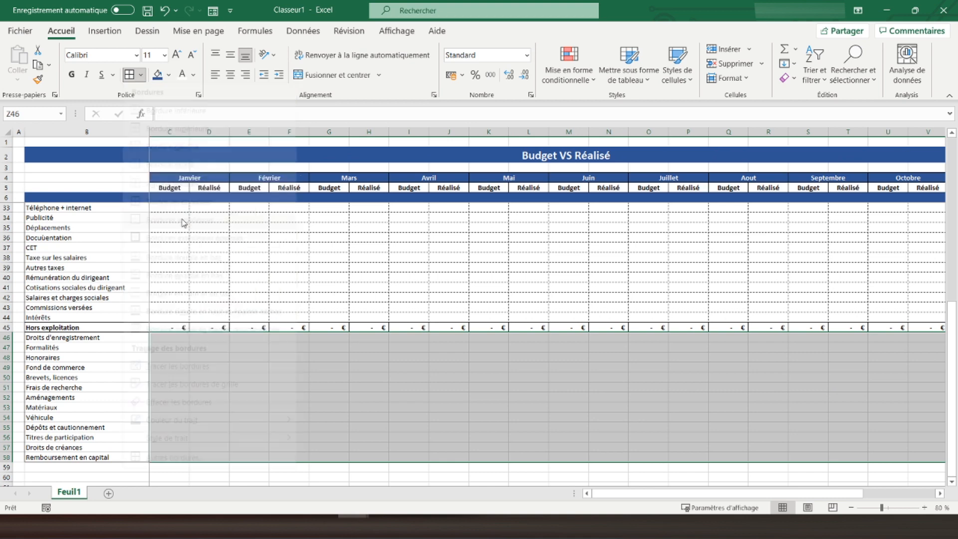
pyautogui.click(142, 75)
pyautogui.click(160, 456)
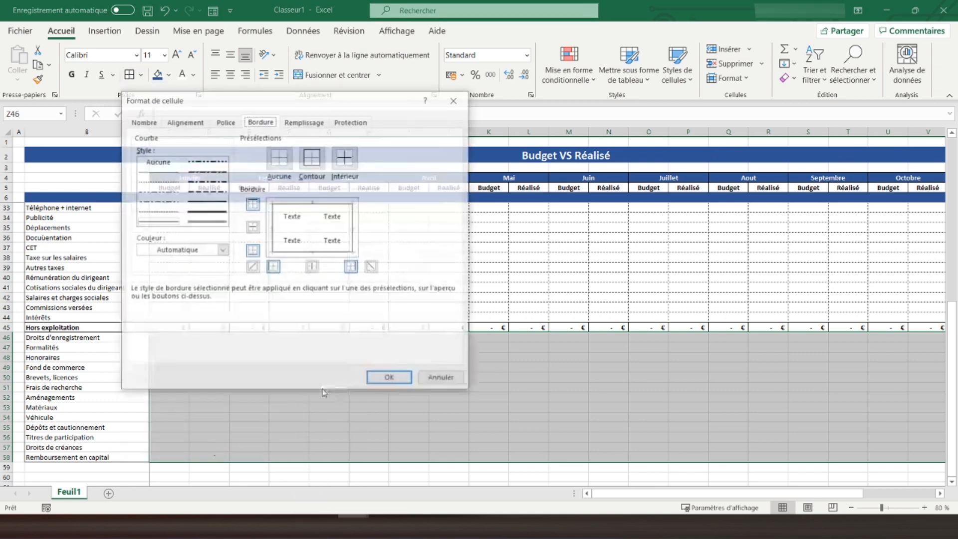
pyautogui.click(171, 173)
pyautogui.click(285, 228)
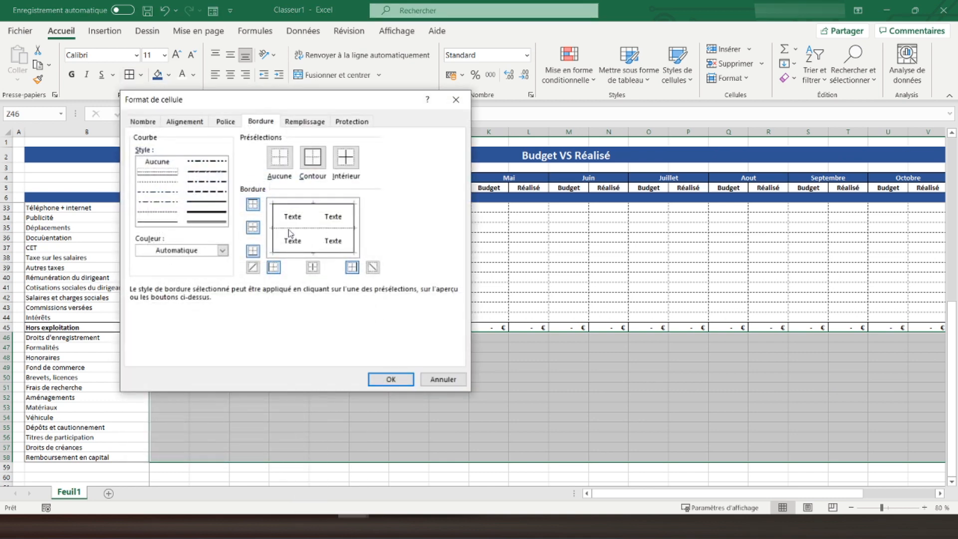
pyautogui.click(311, 220)
pyautogui.click(391, 379)
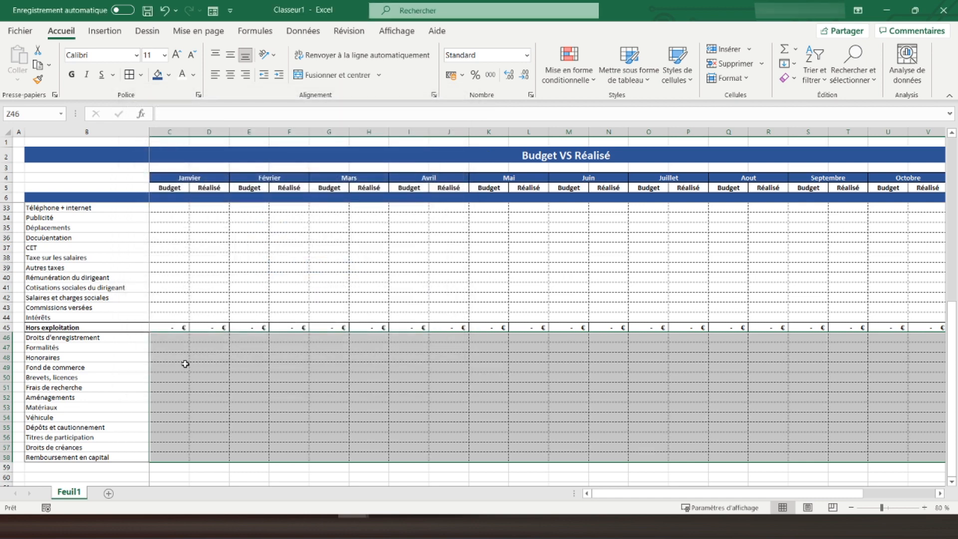
pyautogui.click(184, 365)
# Copy the green Total encaissements row 17 and paste it into row 60 below the expenses
pyautogui.scroll(-2, 185, 364)
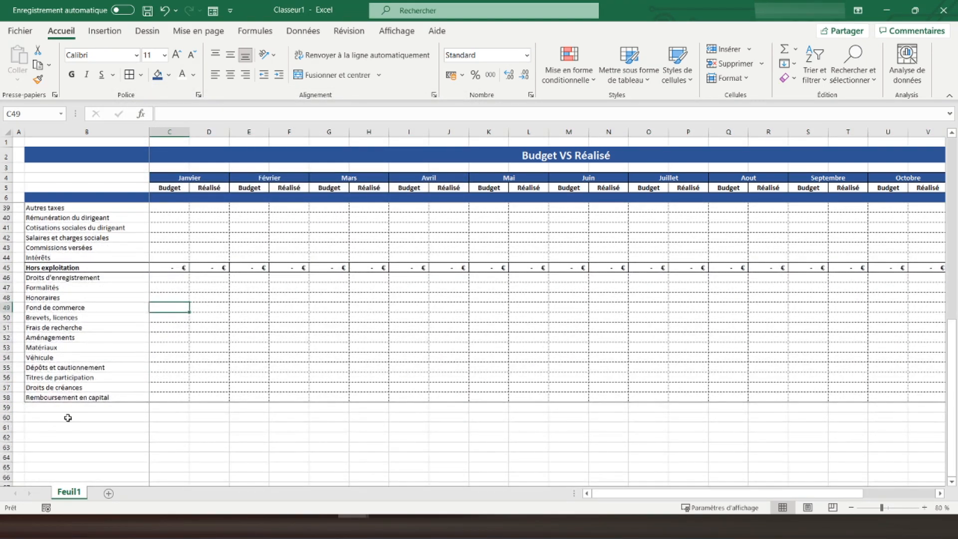
pyautogui.click(68, 418)
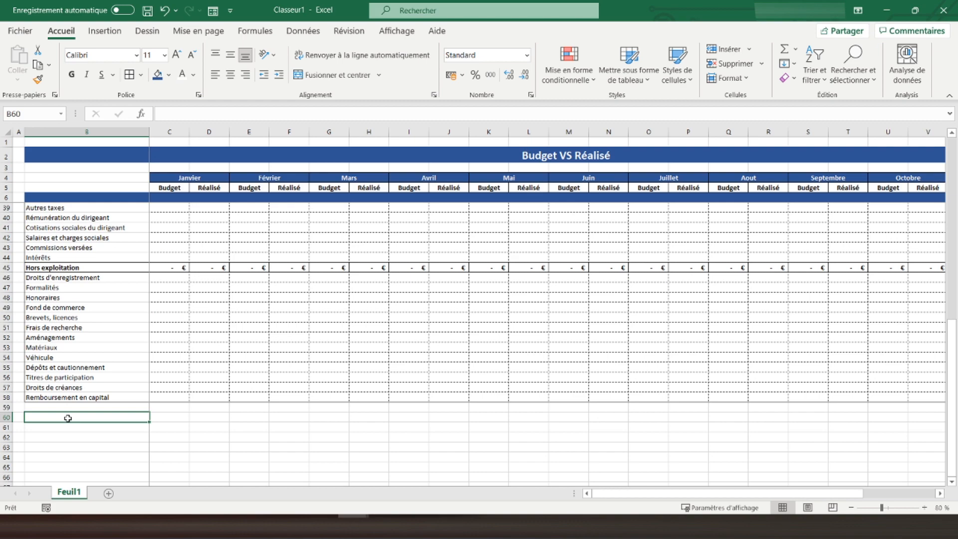
pyautogui.scroll(10, 68, 417)
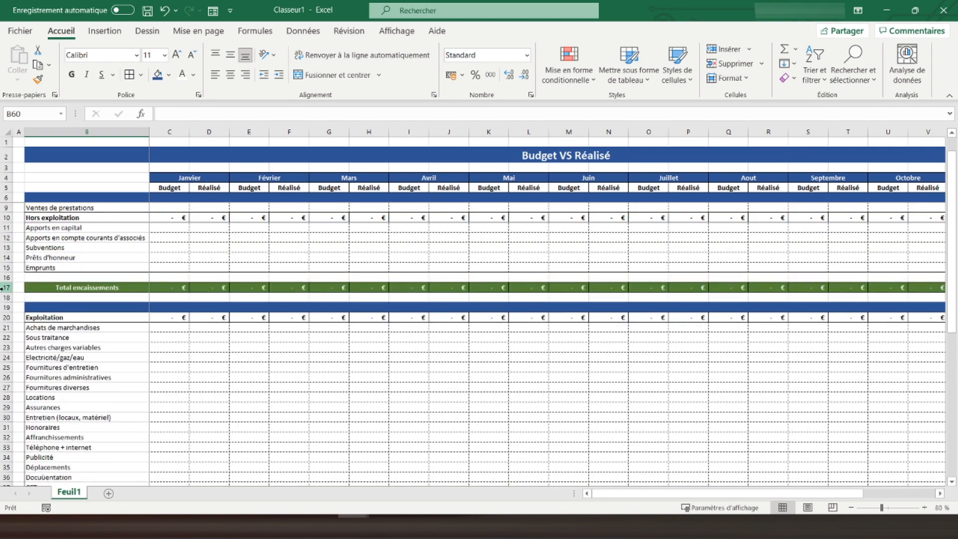
pyautogui.click(4, 288)
pyautogui.rightClick(4, 288)
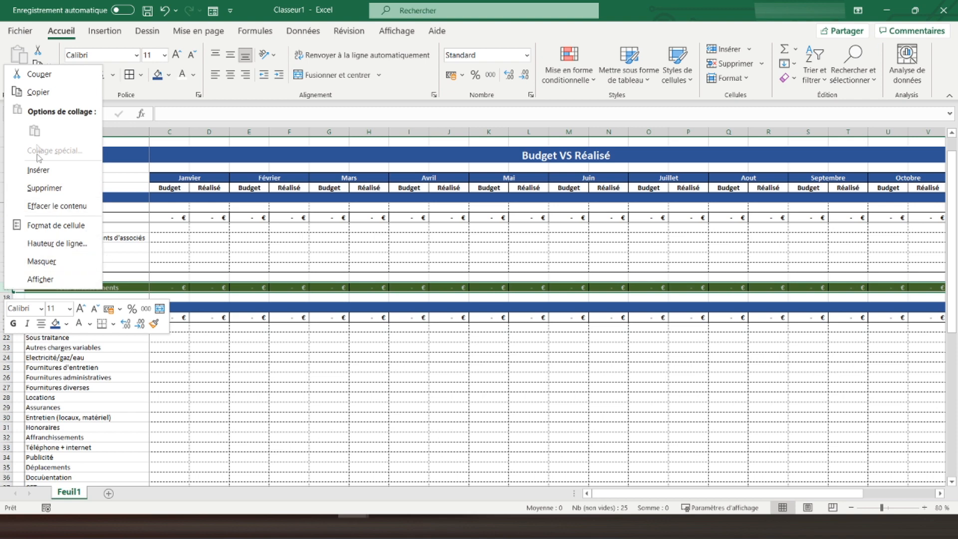
pyautogui.click(52, 96)
pyautogui.scroll(-12, 61, 338)
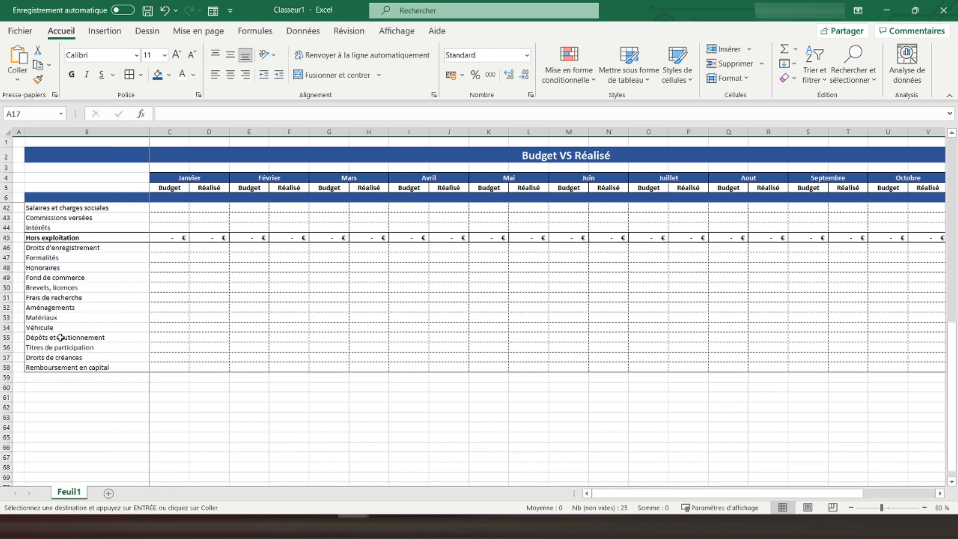
pyautogui.rightClick(18, 388)
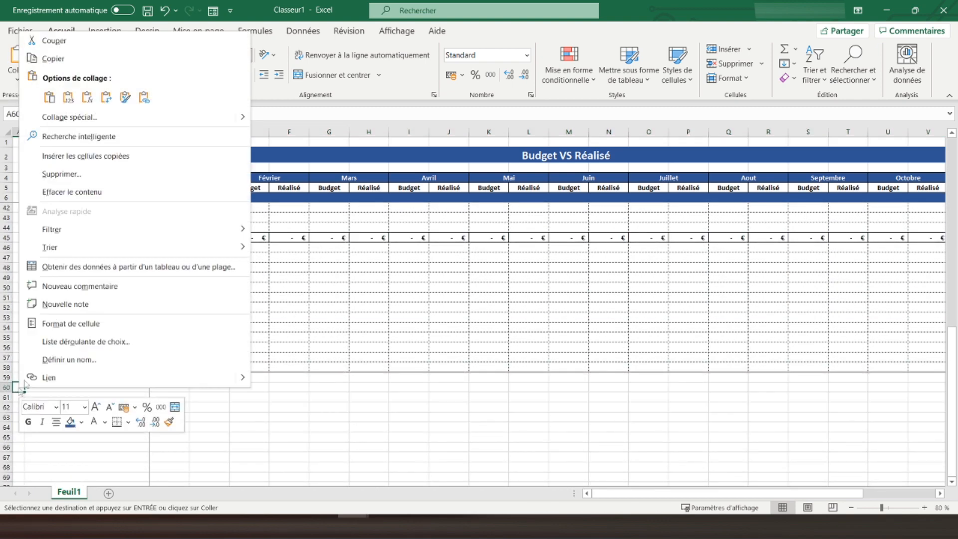
pyautogui.click(49, 100)
# Change the label in B60 to "Total décaissements"
pyautogui.click(83, 388)
pyautogui.press('Escape')
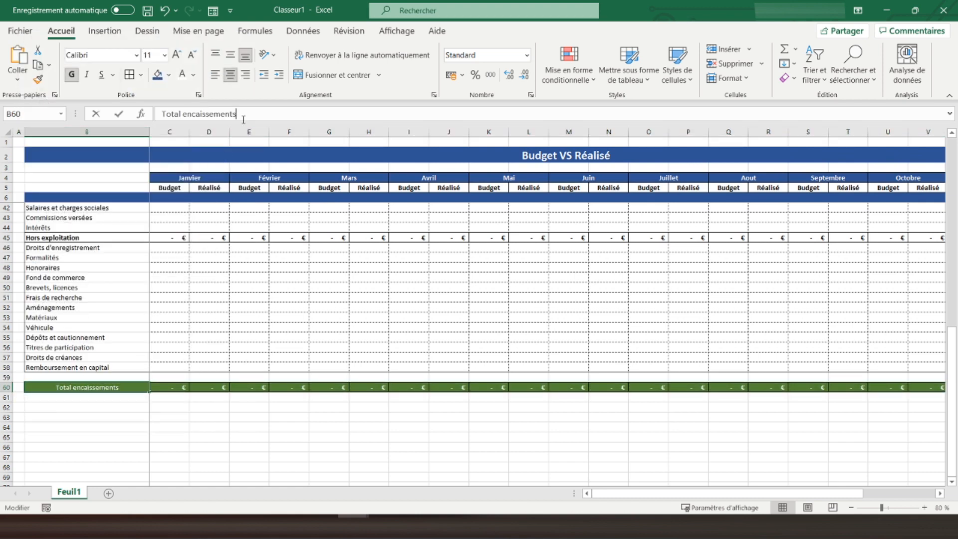
pyautogui.doubleClick(244, 116)
pyautogui.write('décaissements')
pyautogui.press('Return')
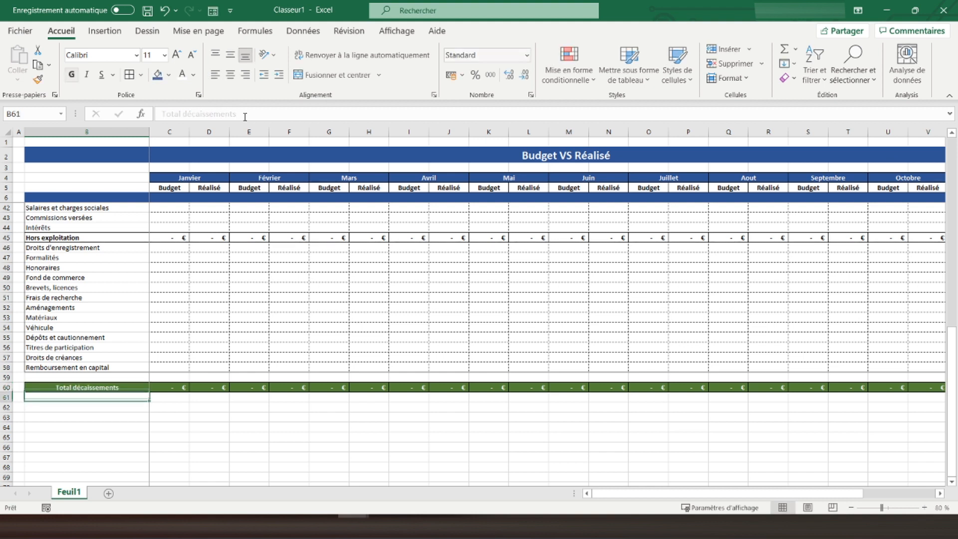
# Replace the formula in C60 with the sum of the two expense section totals, =C45+C20
pyautogui.press('Up')
pyautogui.press('Right')
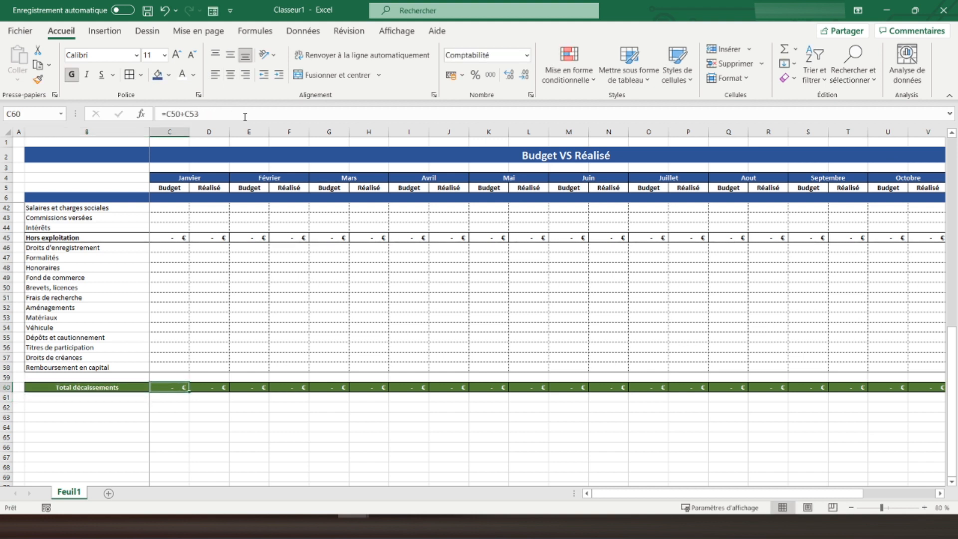
pyautogui.write('=')
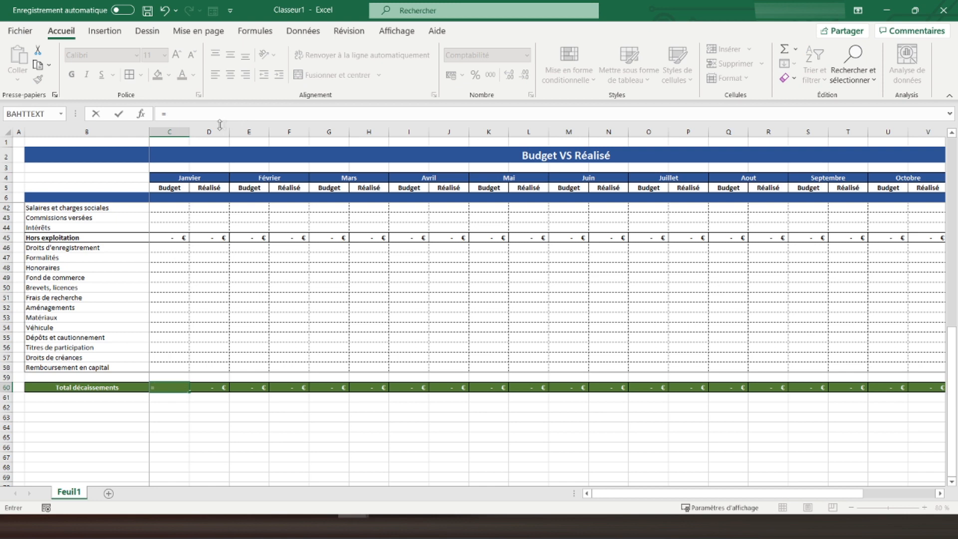
pyautogui.click(171, 237)
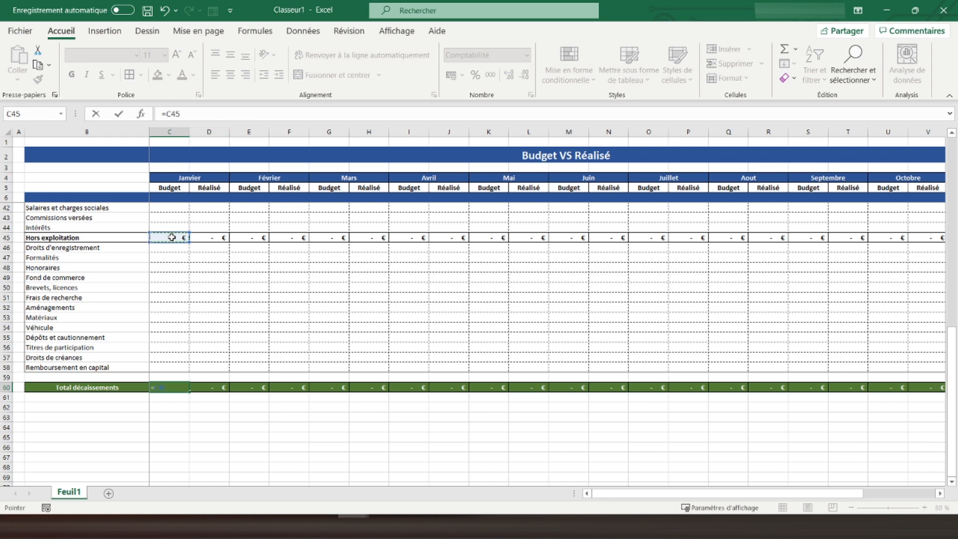
pyautogui.scroll(9, 233, 223)
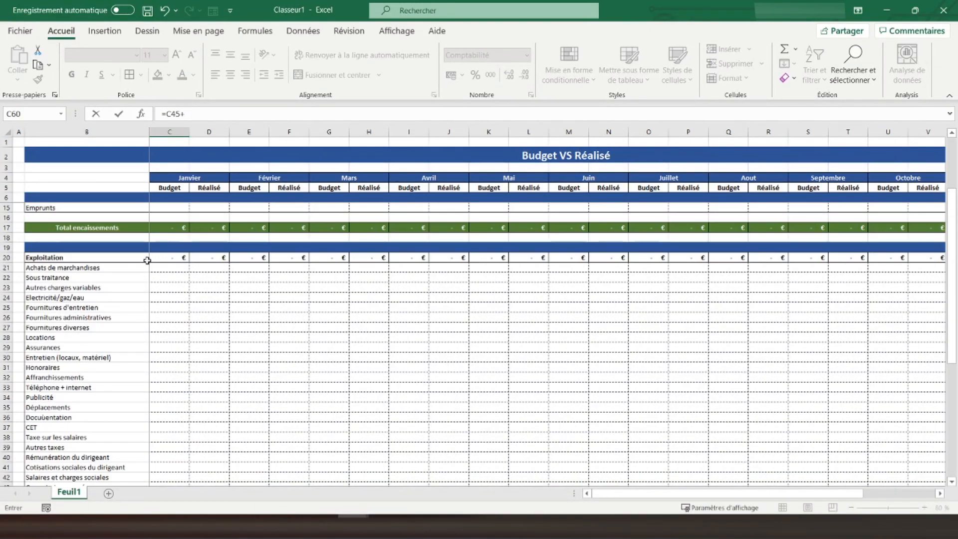
pyautogui.click(159, 258)
pyautogui.press('Return')
# Extend the Exploitation expense sum in C20 to the range C21:C44 and copy it across to column Z
pyautogui.scroll(3, 187, 253)
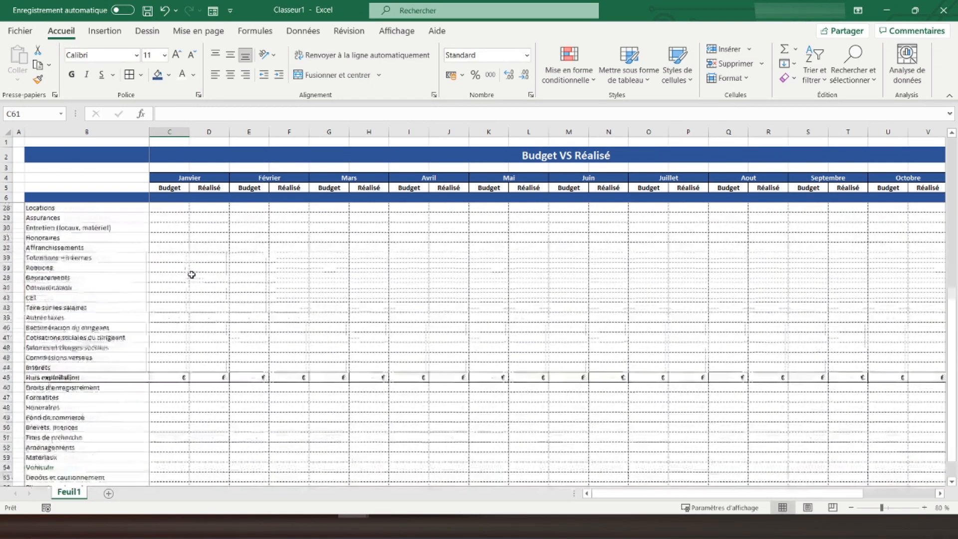
pyautogui.click(179, 217)
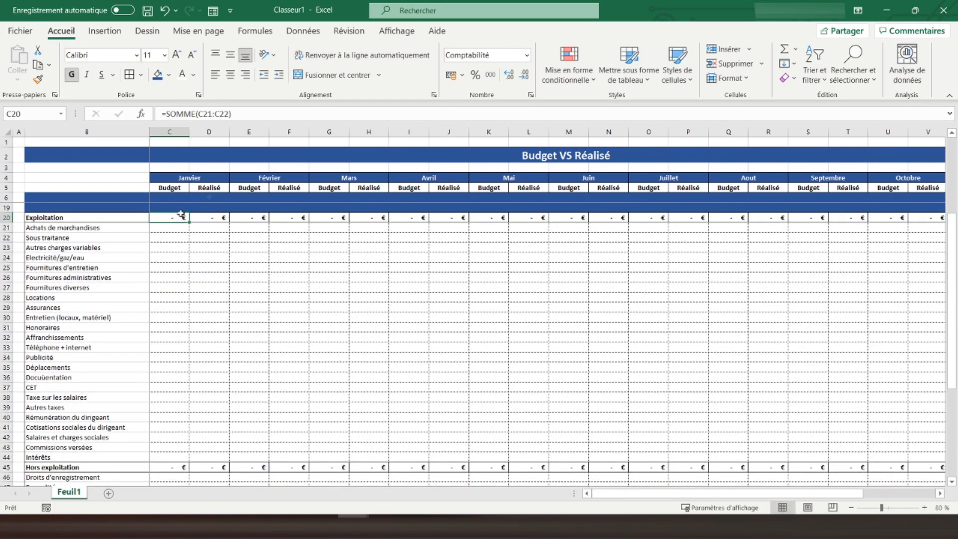
pyautogui.click(292, 113)
pyautogui.moveTo(190, 242); pyautogui.dragTo(183, 458)
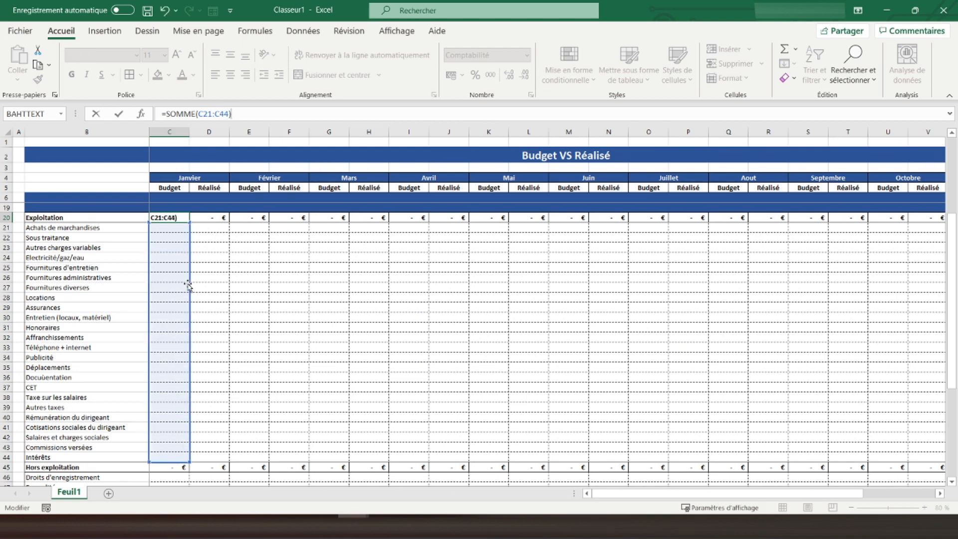
pyautogui.press('Return')
pyautogui.click(185, 220)
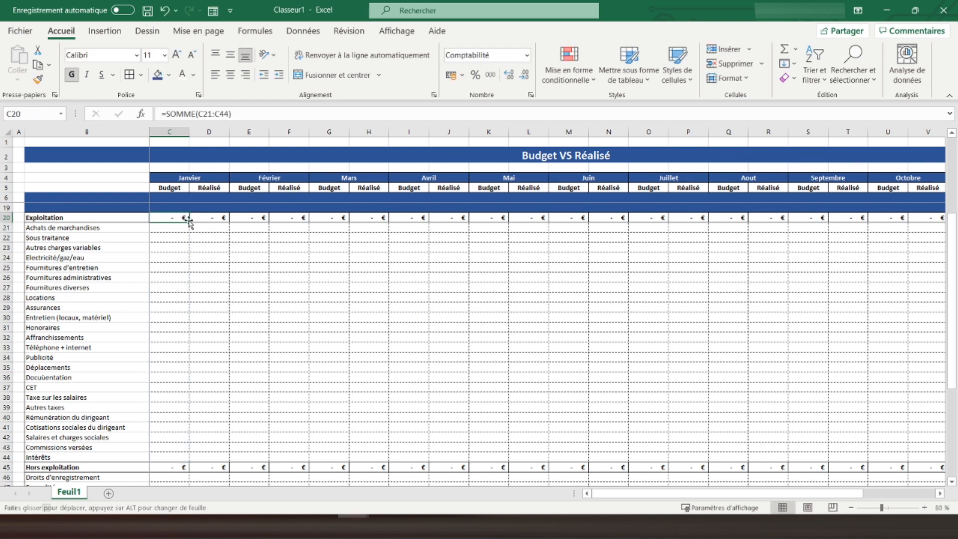
pyautogui.moveTo(189, 223); pyautogui.dragTo(868, 221)
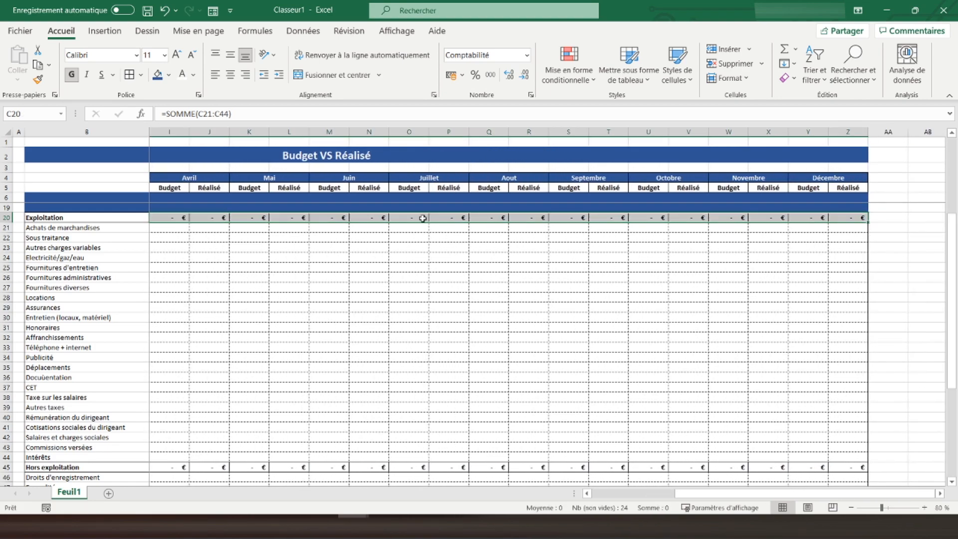
# Inspect the range used by the Hors exploitation expense sum in K45
pyautogui.scroll(-3, 441, 216)
pyautogui.click(249, 377)
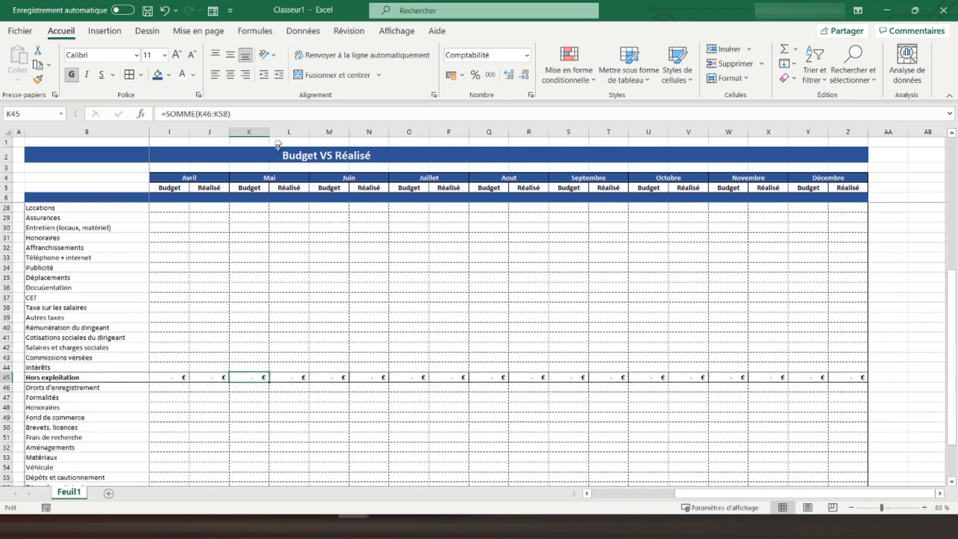
pyautogui.click(276, 112)
pyautogui.scroll(-4, 172, 288)
pyautogui.scroll(2, 175, 289)
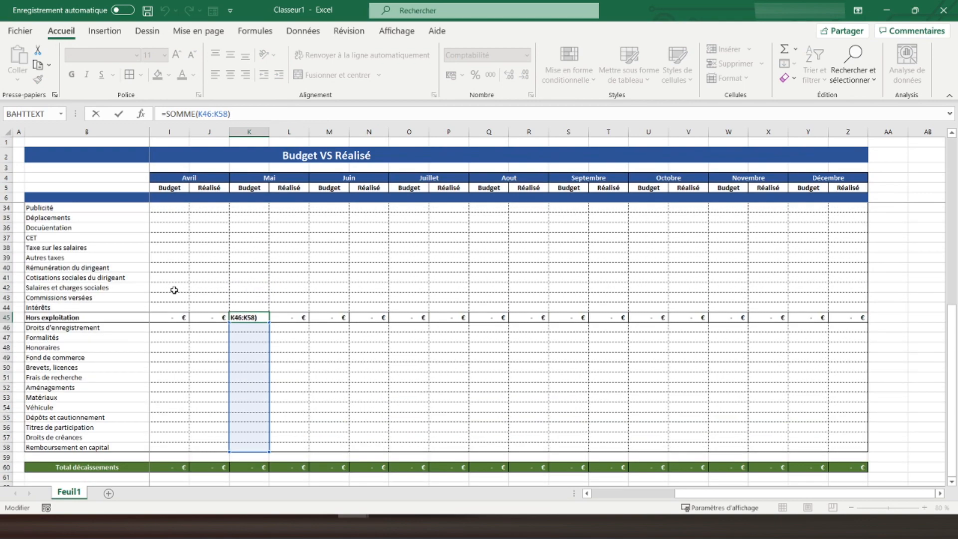
pyautogui.press('Escape')
# Replace the Total décaissements formula in I60 with the sum of the two expense section totals, =I20+I45
pyautogui.scroll(-3, 180, 287)
pyautogui.click(172, 378)
pyautogui.click(242, 113)
pyautogui.scroll(10, 258, 302)
pyautogui.scroll(-6, 259, 302)
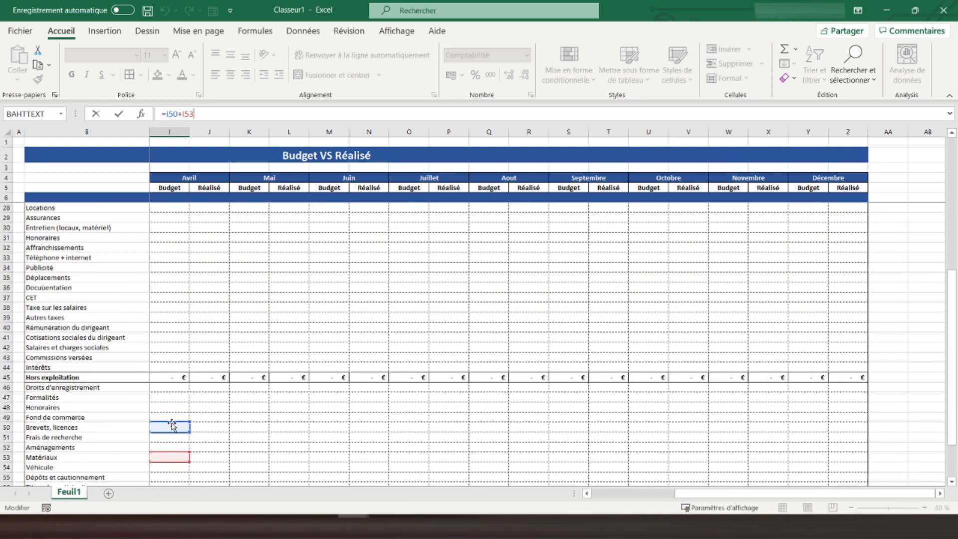
pyautogui.scroll(-4, 235, 334)
pyautogui.press('BackSpace')
pyautogui.press('BackSpace')
pyautogui.press('BackSpace')
pyautogui.press('BackSpace')
pyautogui.press('BackSpace')
pyautogui.press('BackSpace')
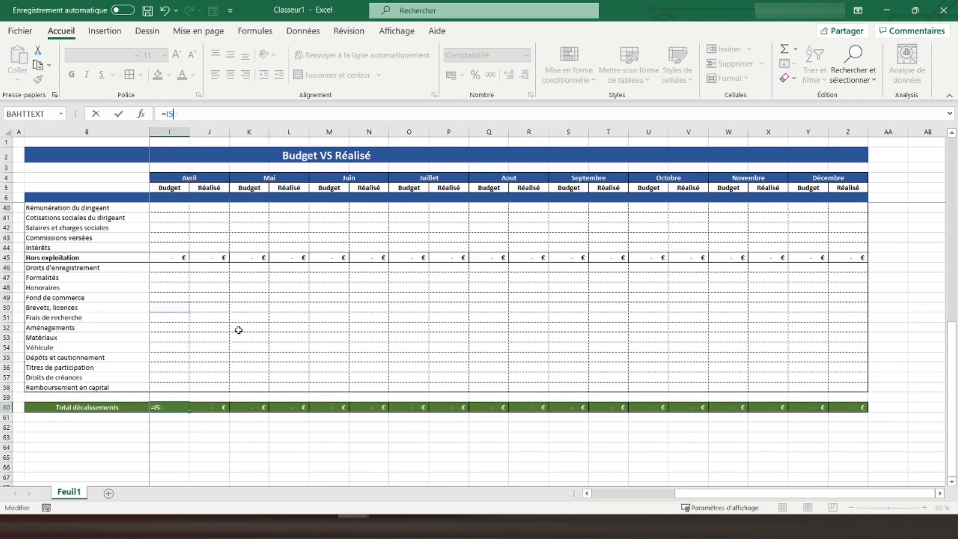
pyautogui.scroll(7, 235, 329)
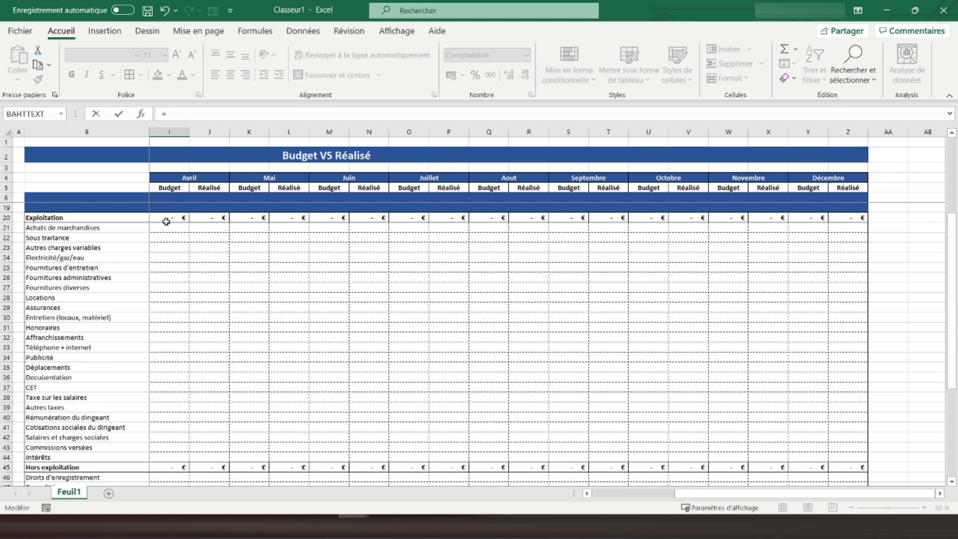
pyautogui.click(168, 218)
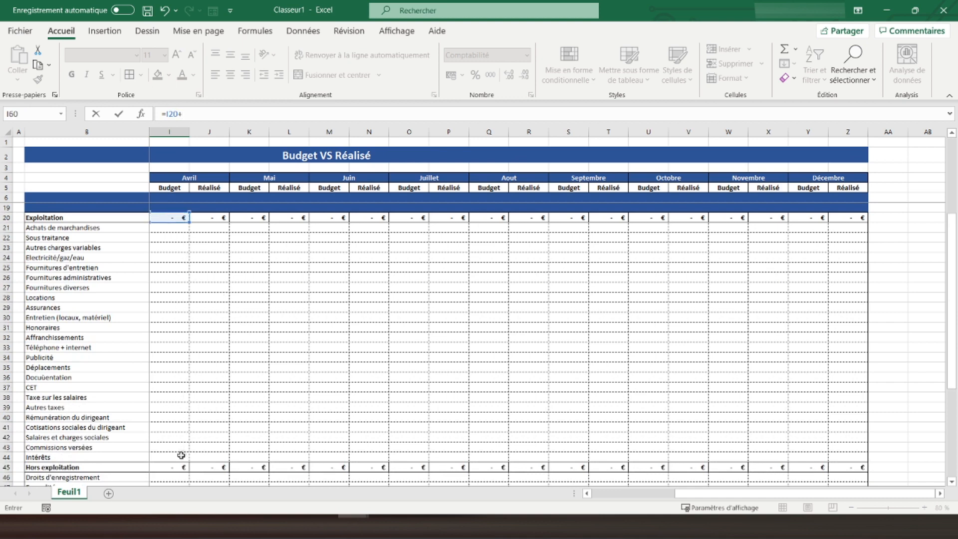
pyautogui.write('+')
pyautogui.click(169, 466)
pyautogui.press('Return')
# Copy the corrected Total décaissements formula from I60 across to column Z
pyautogui.scroll(-2, 176, 427)
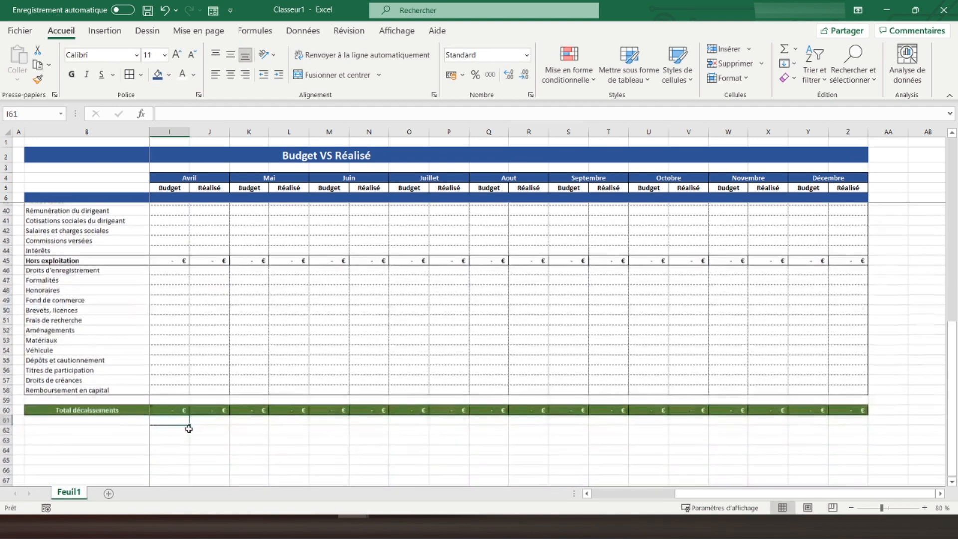
pyautogui.click(177, 408)
pyautogui.moveTo(188, 412); pyautogui.dragTo(773, 402)
pyautogui.moveTo(856, 410); pyautogui.dragTo(855, 410)
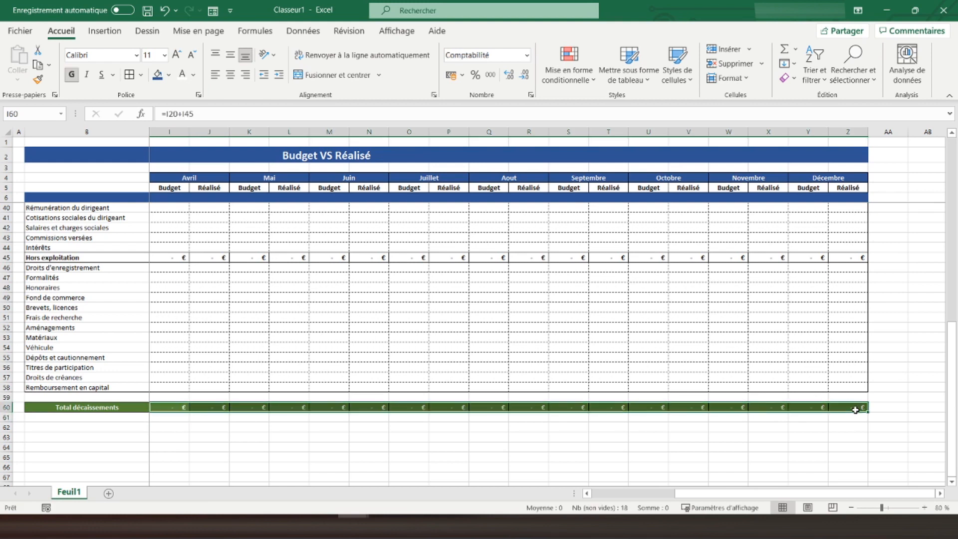
# Check the Total décaissements formulas along row 60, including the one in L60
pyautogui.click(178, 408)
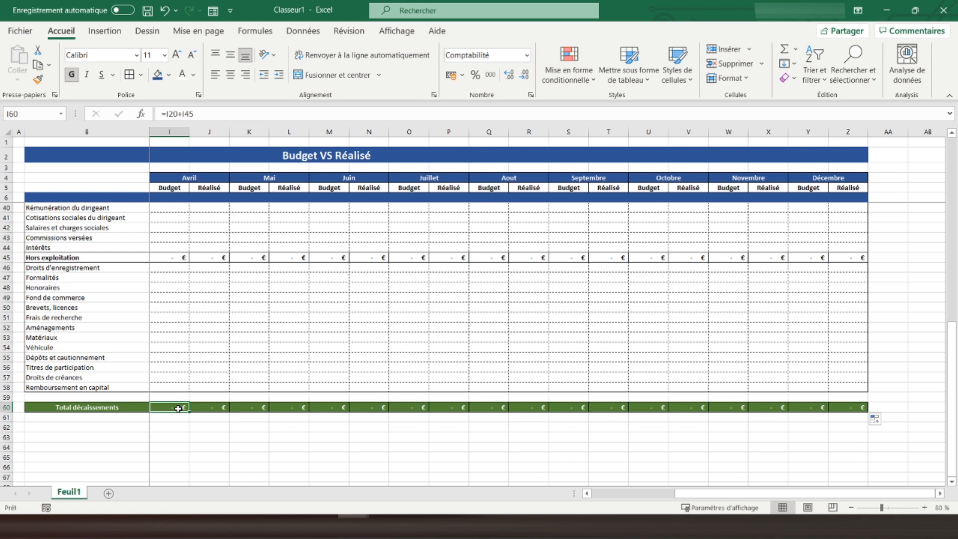
pyautogui.press('Left')
pyautogui.press('Left')
pyautogui.press('Left')
pyautogui.press('Right')
pyautogui.press('Right')
pyautogui.press('Right')
pyautogui.press('Right')
pyautogui.press('Right')
pyautogui.press('Right')
pyautogui.click(485, 110)
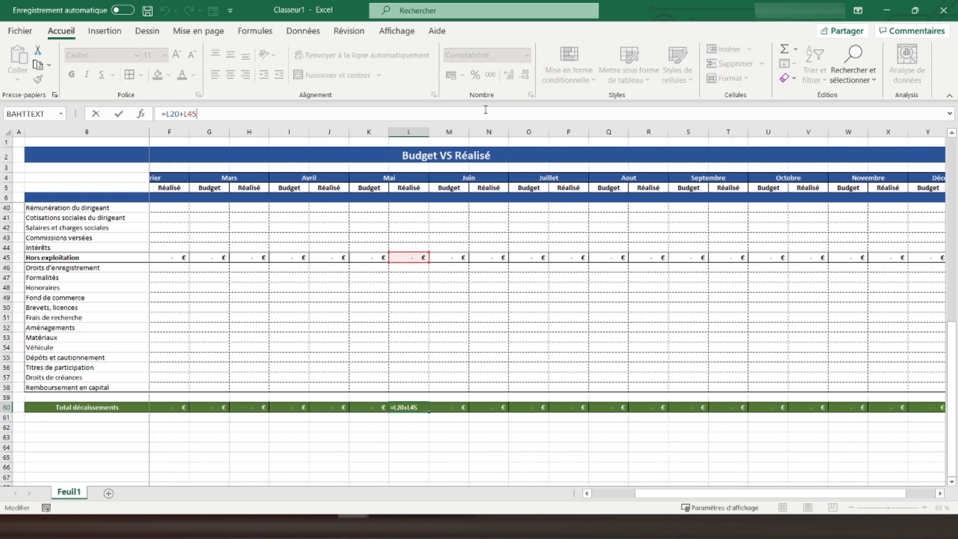
pyautogui.press('Return')
# Copy the Total décaissements formula from L60 back across to column C and check the references in C60
pyautogui.click(409, 406)
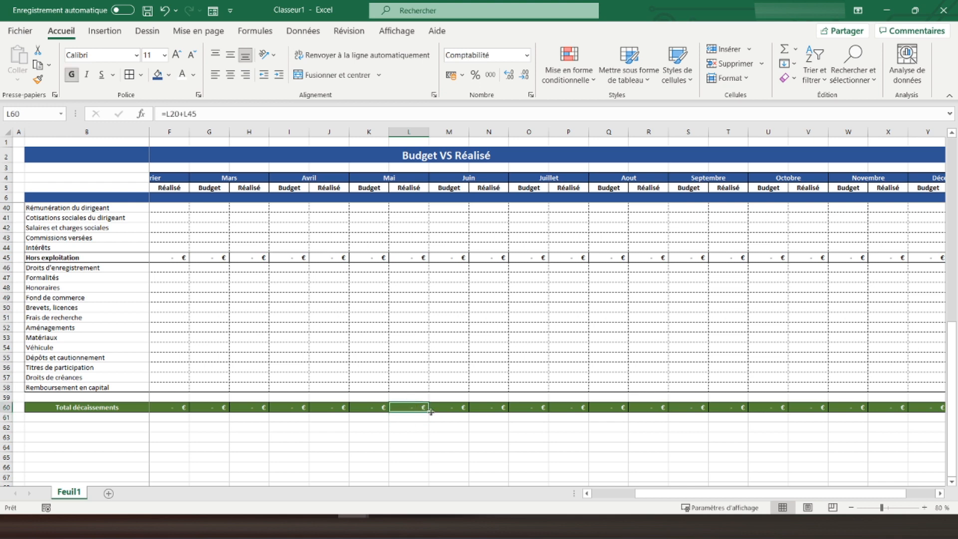
pyautogui.moveTo(429, 412); pyautogui.dragTo(167, 415)
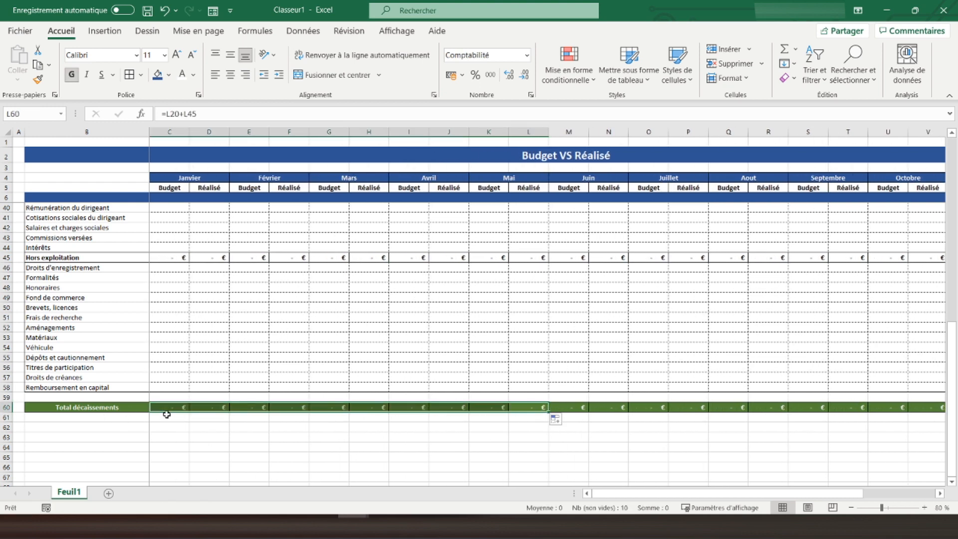
pyautogui.doubleClick(168, 407)
pyautogui.scroll(7, 250, 304)
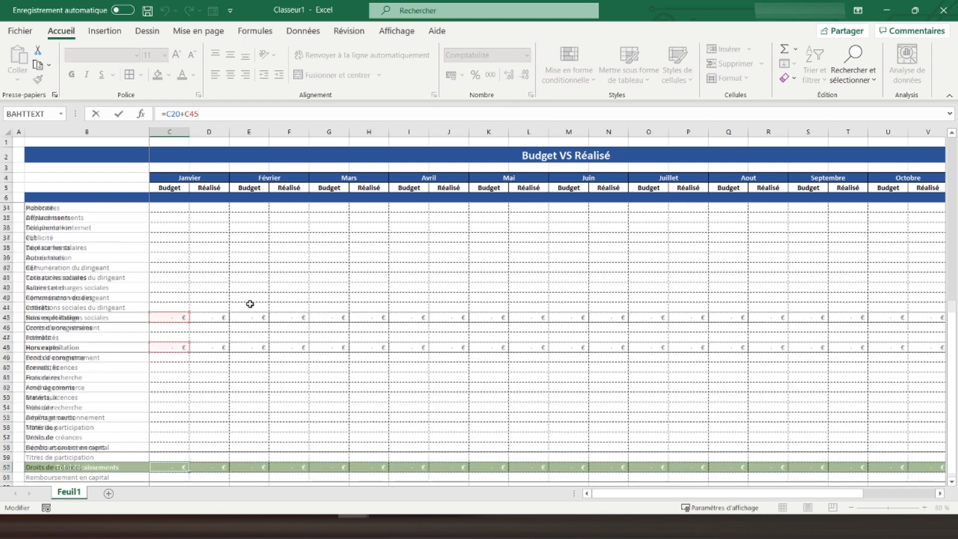
pyautogui.press('Return')
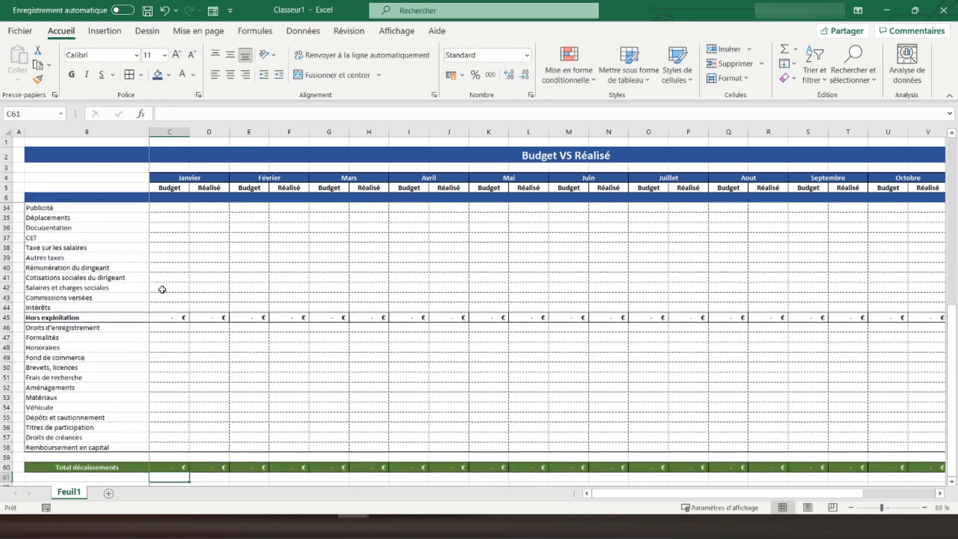
# Select the expense range C20:Z58 and apply the accounting number format to it
pyautogui.scroll(-4, 162, 290)
pyautogui.scroll(13, 186, 309)
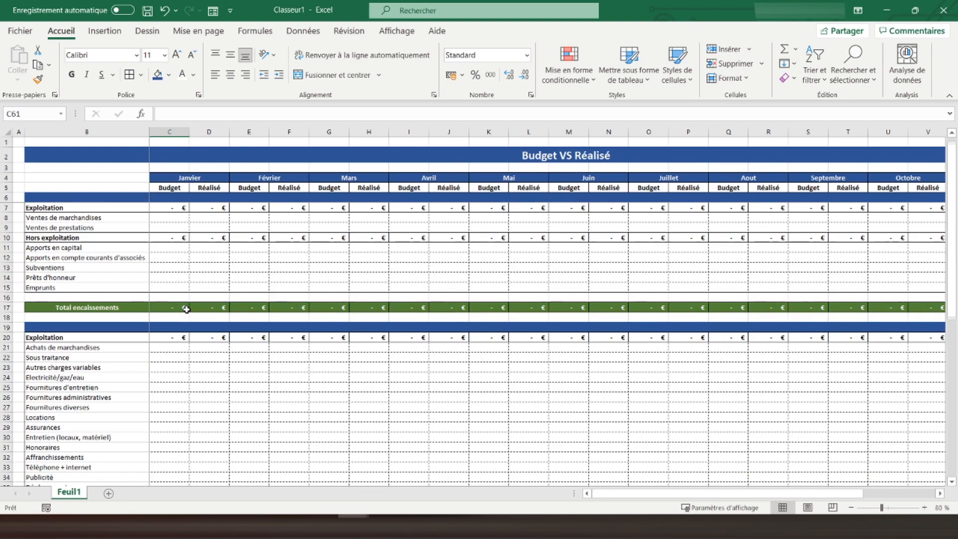
pyautogui.scroll(-3, 186, 309)
pyautogui.moveTo(159, 249); pyautogui.dragTo(836, 449)
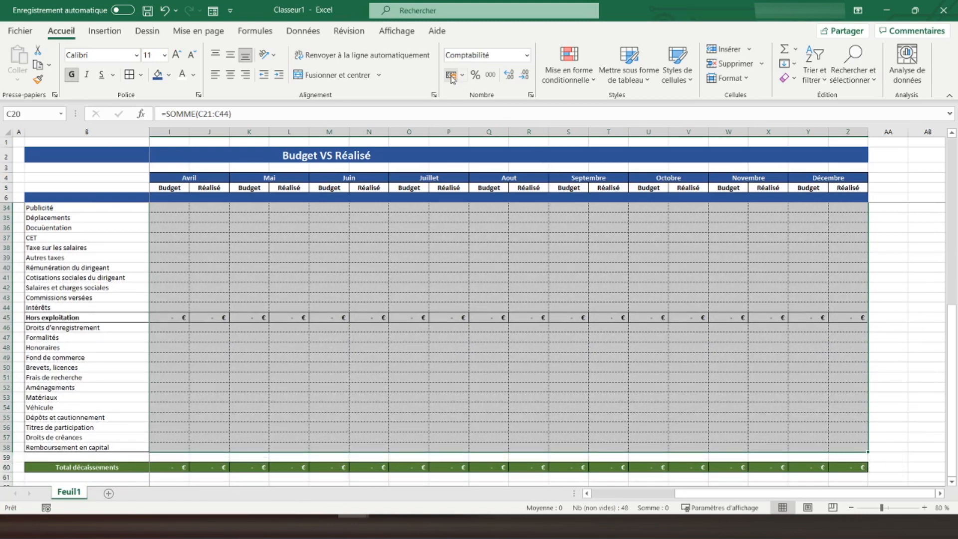
# Enter the label "Solde mensuel" in B62 below the Total décaissements row
pyautogui.scroll(-4, 168, 260)
pyautogui.click(118, 366)
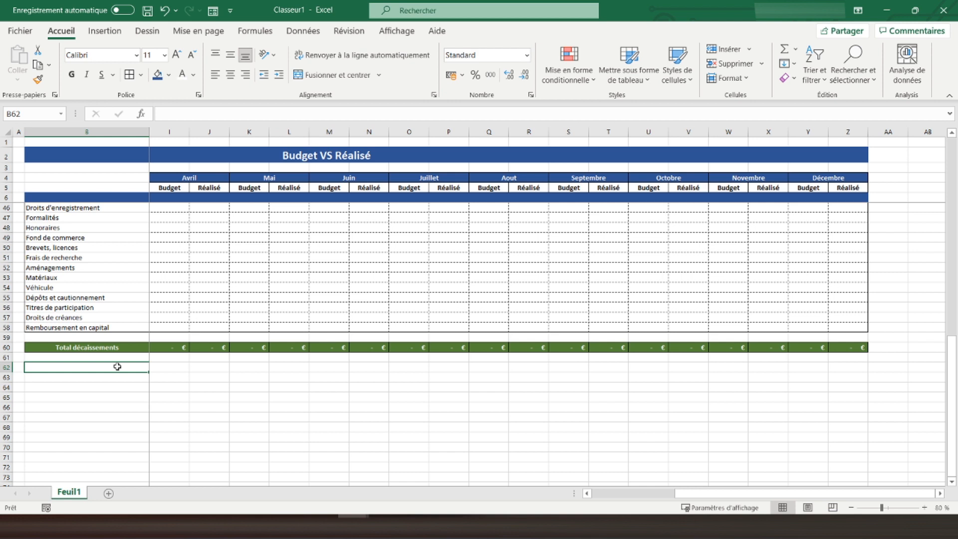
pyautogui.write('Solde mensuel')
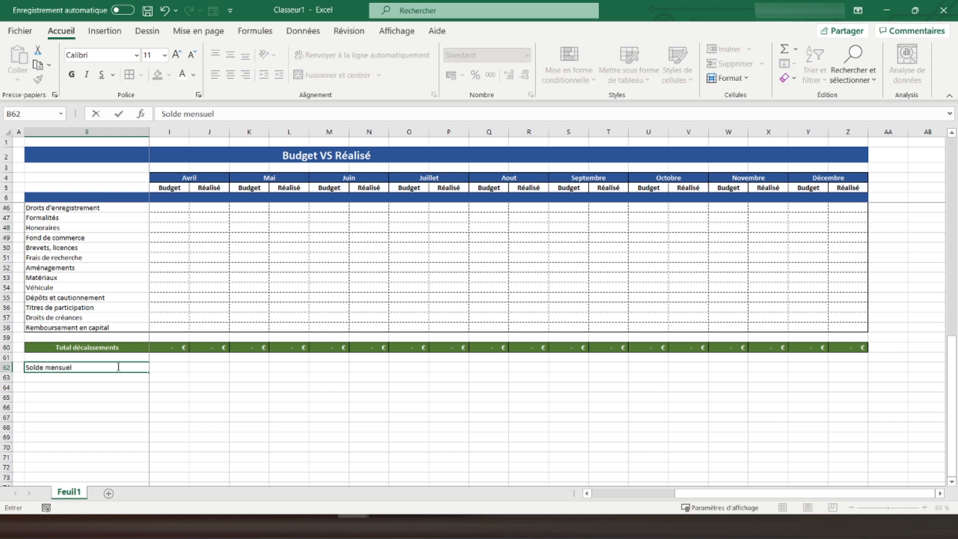
pyautogui.press('Return')
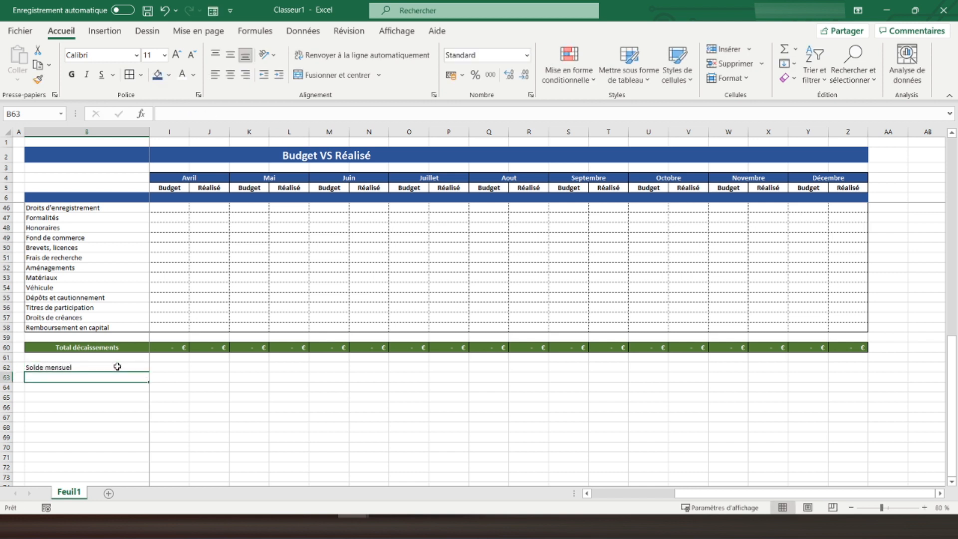
# Format B62 with a blue fill, white bold centred text and an outline border
pyautogui.click(117, 366)
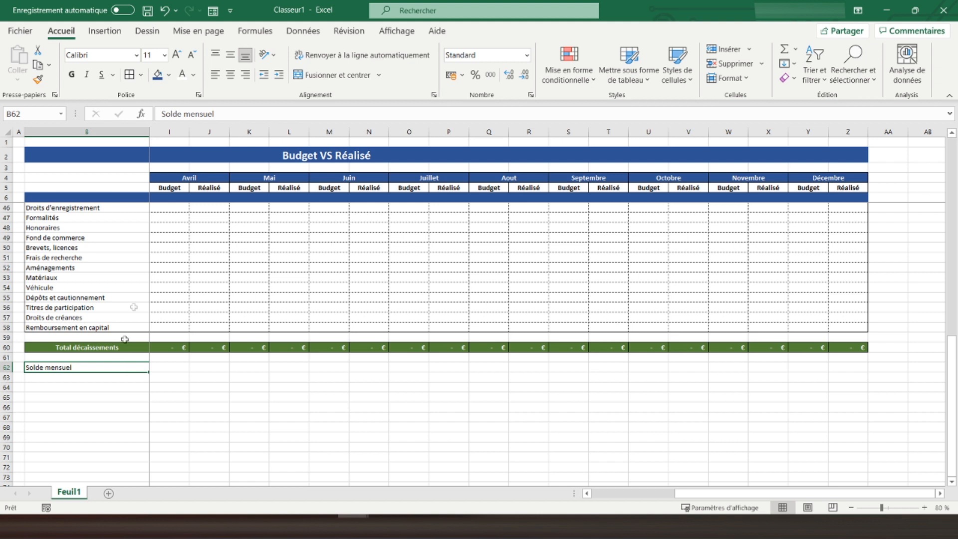
pyautogui.click(157, 74)
pyautogui.click(182, 74)
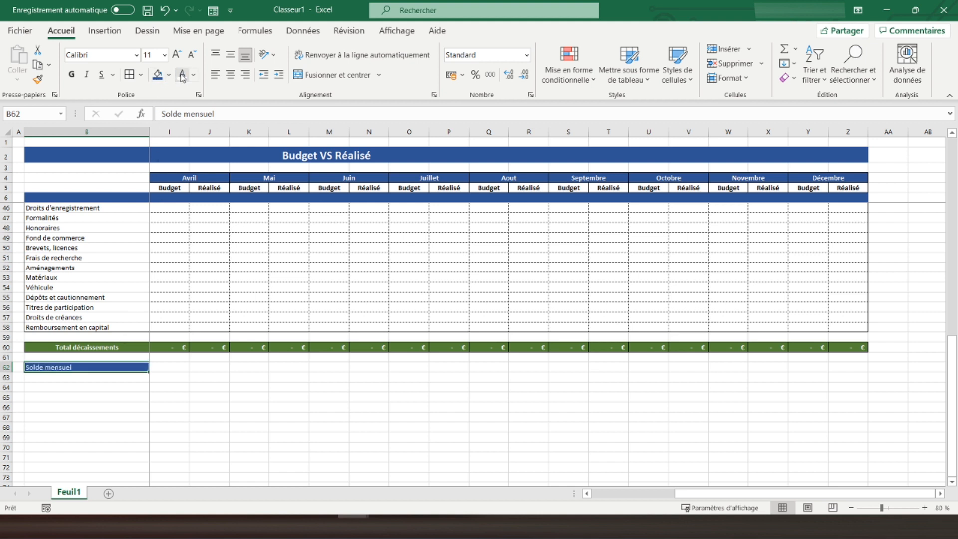
pyautogui.click(231, 75)
pyautogui.click(71, 75)
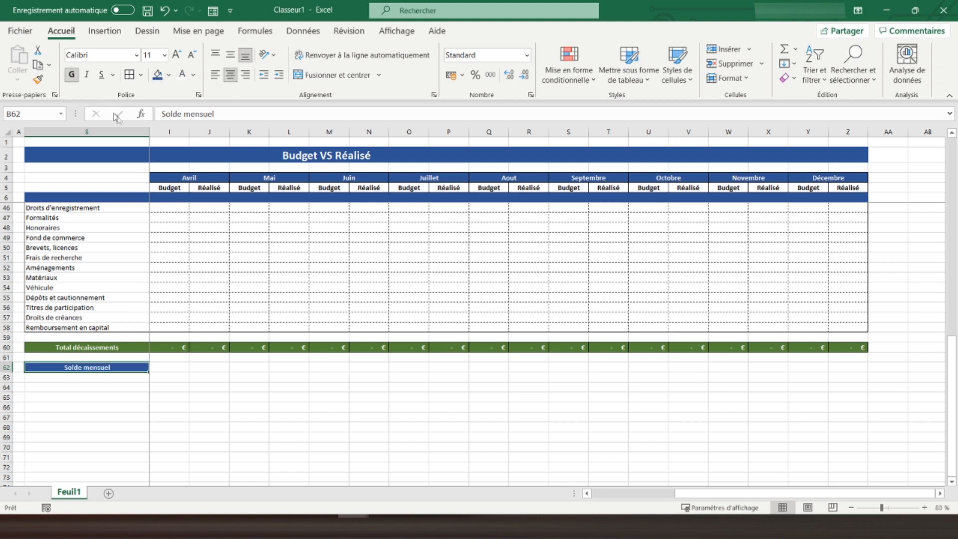
pyautogui.click(129, 75)
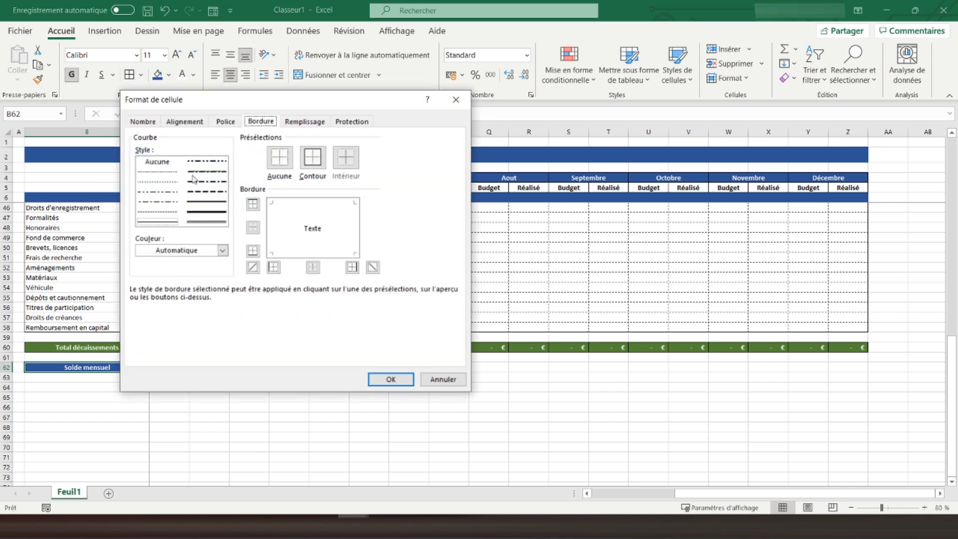
pyautogui.click(312, 158)
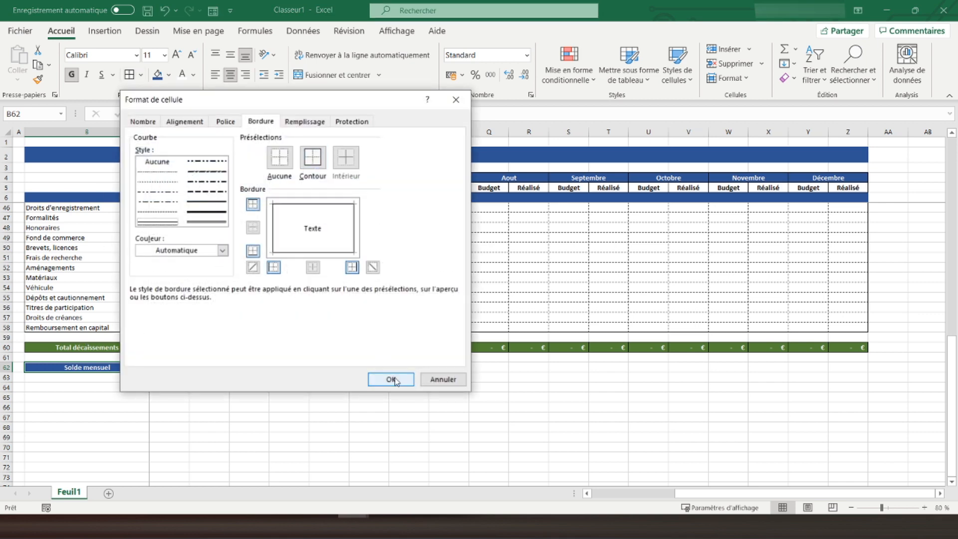
pyautogui.click(391, 379)
# Enter the monthly balance formula =C17-C60 in C62 and copy it across to column Z
pyautogui.click(169, 369)
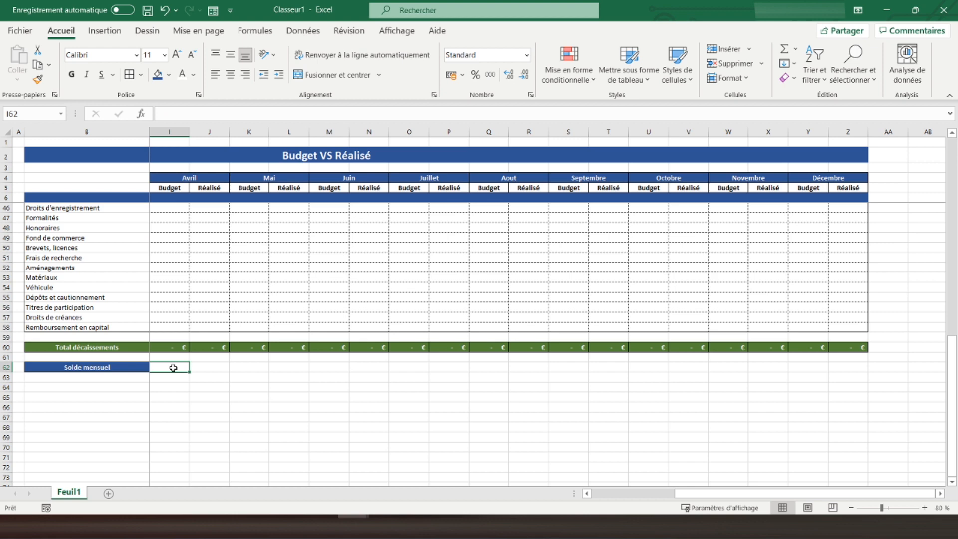
pyautogui.press('Home')
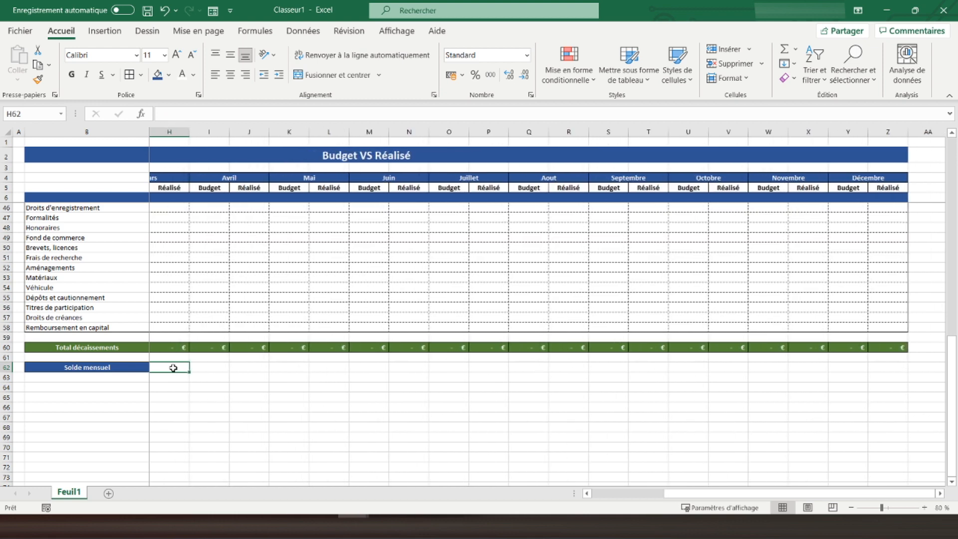
pyautogui.click(173, 368)
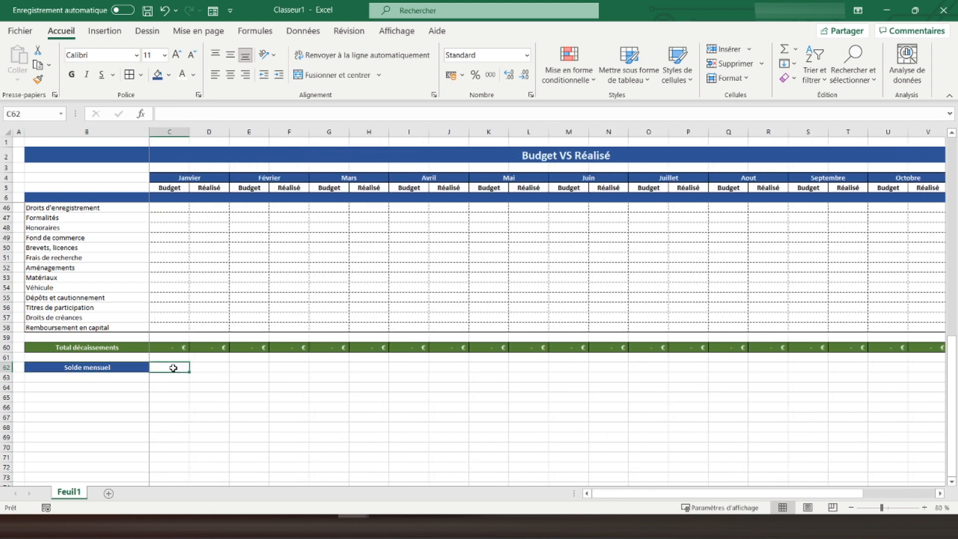
pyautogui.write('=')
pyautogui.scroll(13, 186, 306)
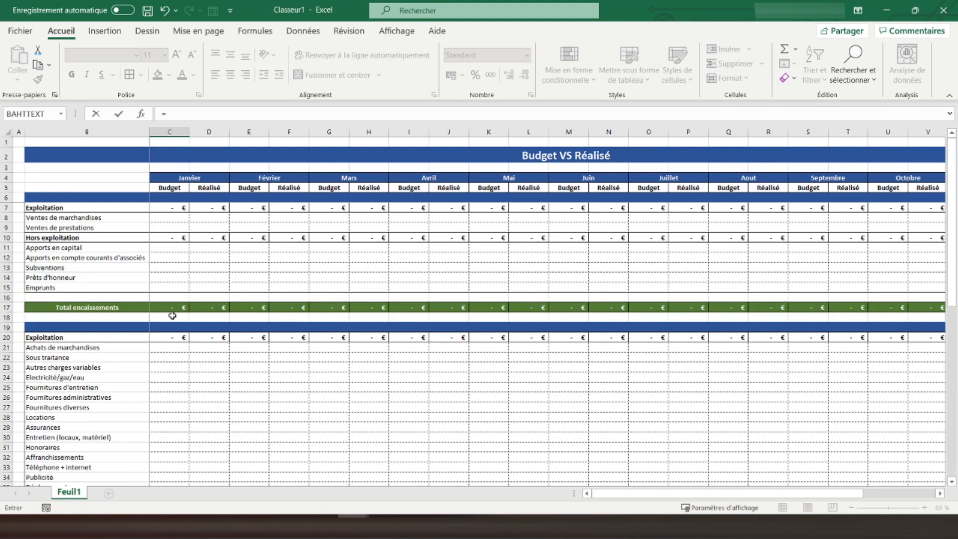
pyautogui.click(171, 308)
pyautogui.write('-')
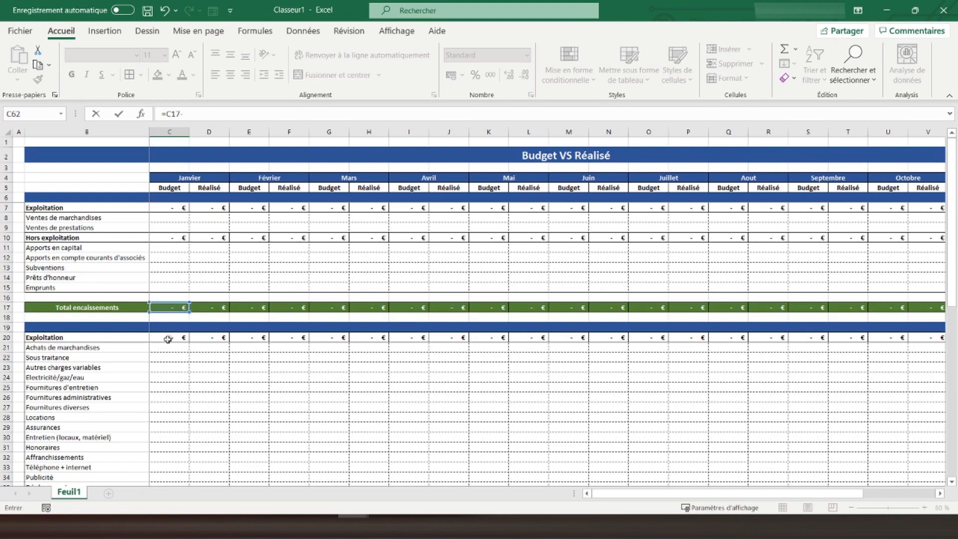
pyautogui.scroll(-13, 167, 338)
pyautogui.click(168, 347)
pyautogui.press('Return')
pyautogui.click(163, 368)
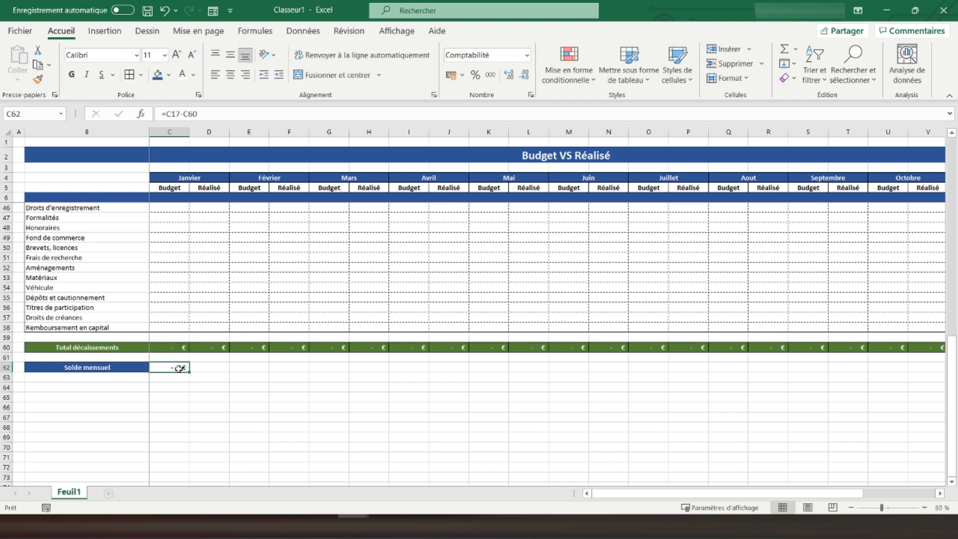
pyautogui.moveTo(188, 373); pyautogui.dragTo(862, 375)
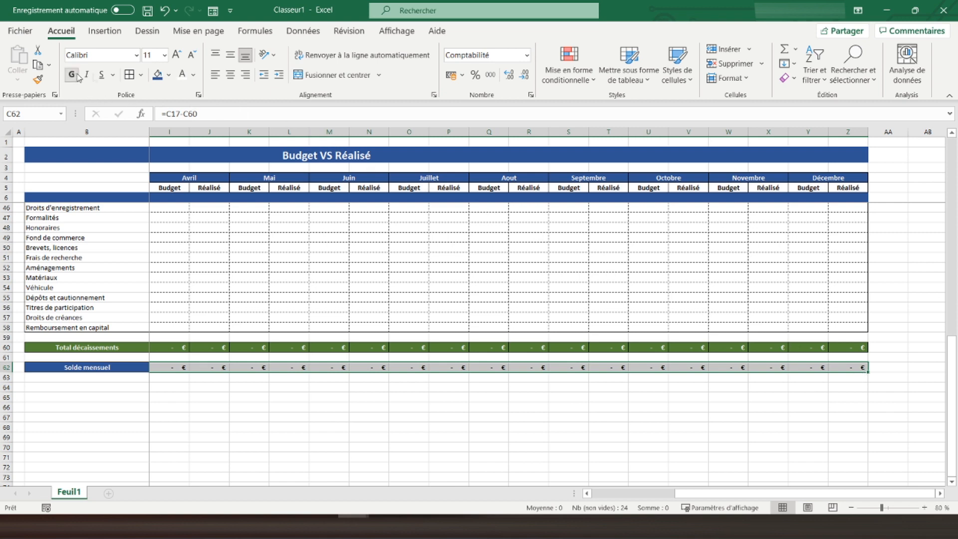
# Make the monthly balance cells C62:Z62 bold and give them outline and inside borders
pyautogui.click(130, 79)
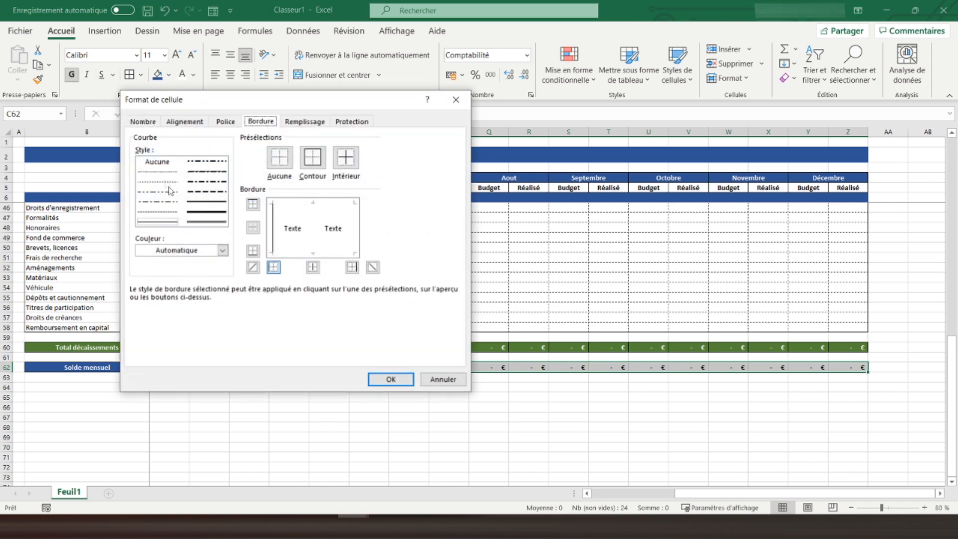
pyautogui.click(312, 157)
pyautogui.click(345, 158)
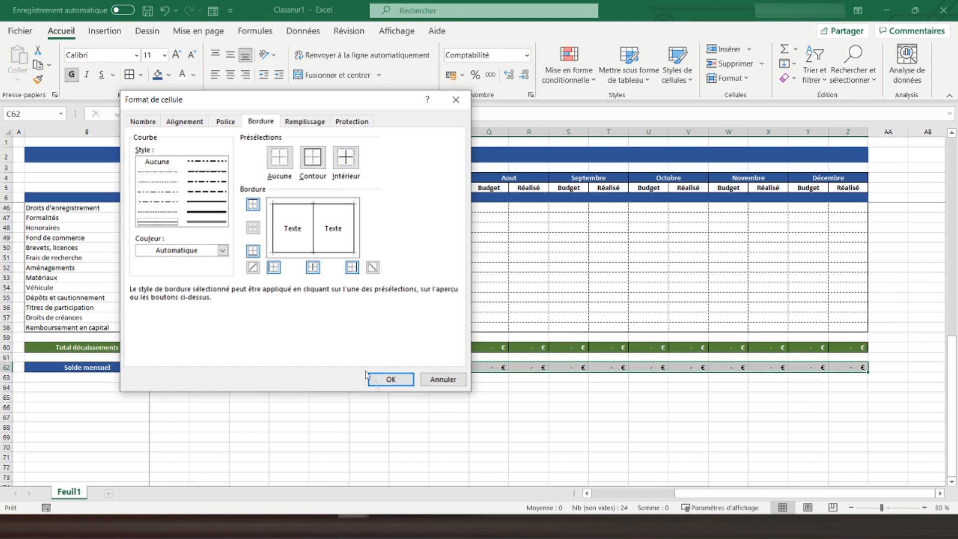
pyautogui.click(397, 381)
# Review the Solde mensuel row and its formulas across the months
pyautogui.click(302, 366)
pyautogui.press('Left')
pyautogui.press('Left')
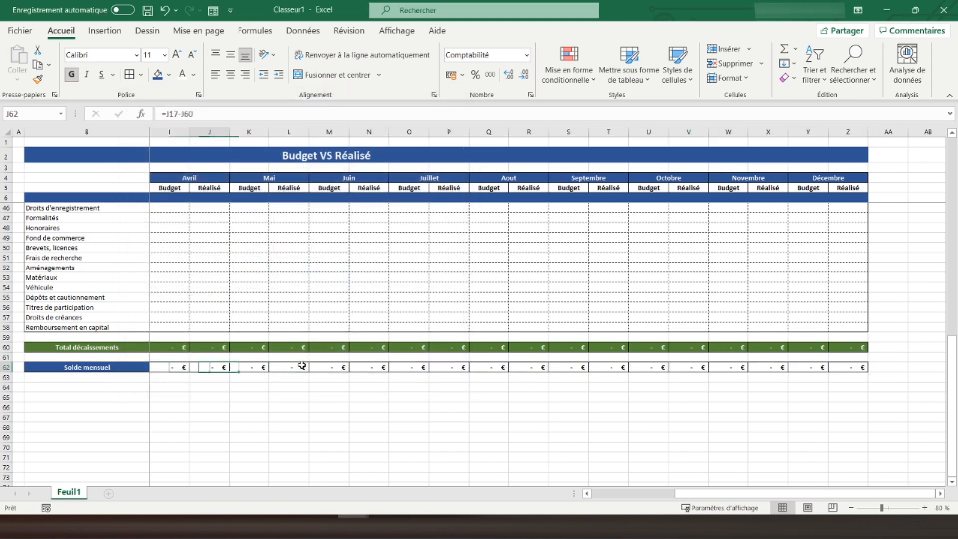
pyautogui.press('Home')
pyautogui.press('Right')
pyautogui.press('Right')
pyautogui.press('Right')
pyautogui.press('Right')
pyautogui.press('Right')
pyautogui.press('Right')
pyautogui.press('Right')
pyautogui.press('Right')
pyautogui.press('Right')
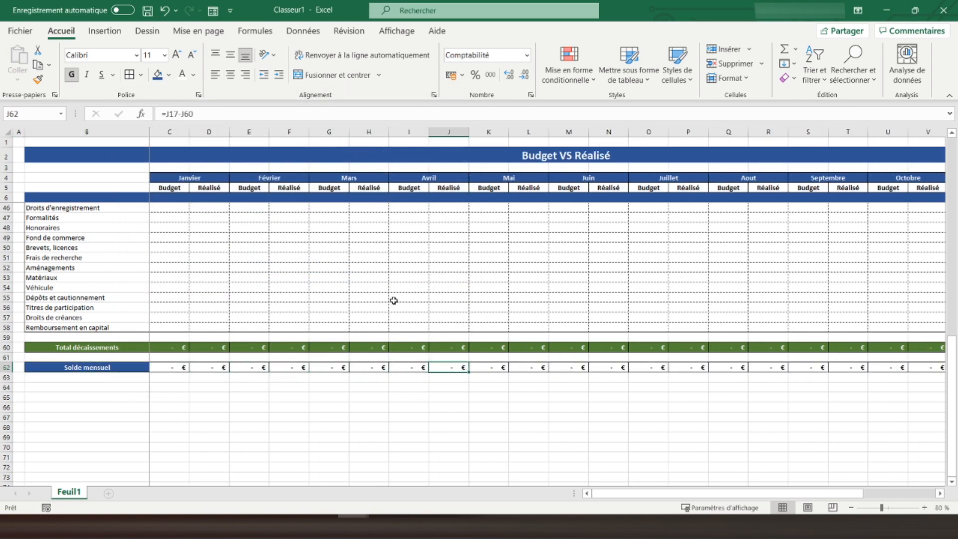
# Enter the heading Total in AA4, immediately after the Décembre columns
pyautogui.scroll(13, 393, 300)
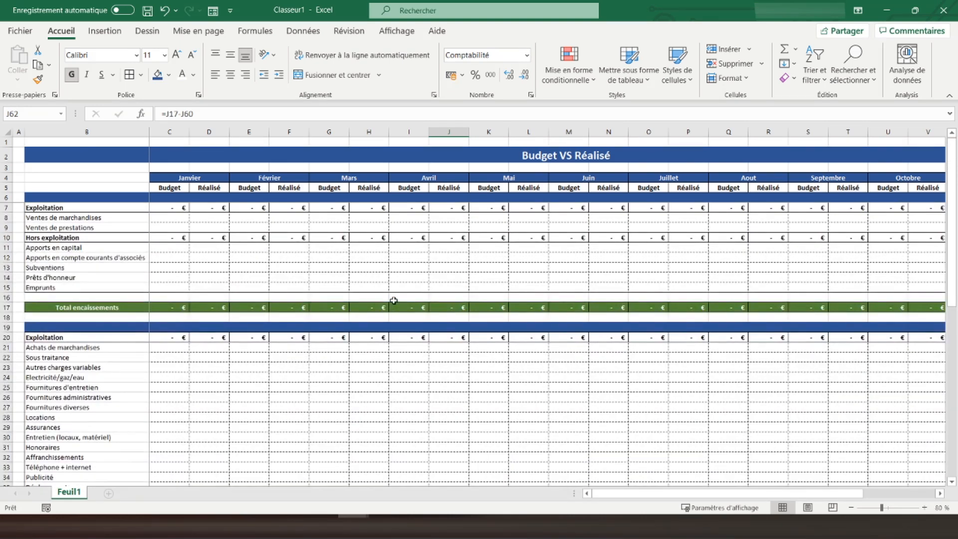
pyautogui.click(361, 218)
pyautogui.press('Right')
pyautogui.press('Right')
pyautogui.press('Right')
pyautogui.press('Right')
pyautogui.press('Right')
pyautogui.press('Right')
pyautogui.press('Right')
pyautogui.press('Right')
pyautogui.press('Right')
pyautogui.press('Right')
pyautogui.press('Right')
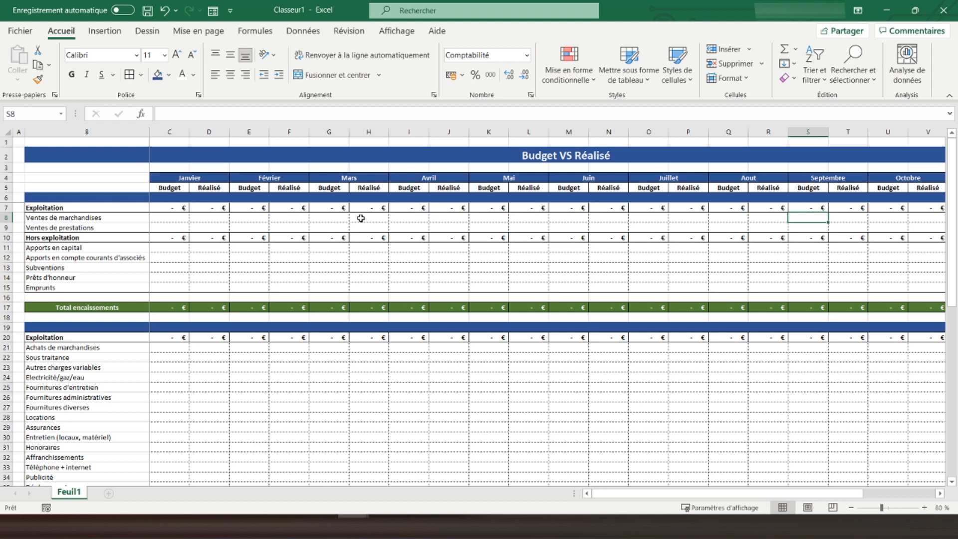
pyautogui.press('Right')
pyautogui.press('Right')
pyautogui.press('Right')
pyautogui.press('Right')
pyautogui.press('Right')
pyautogui.press('Right')
pyautogui.press('Right')
pyautogui.press('Right')
pyautogui.press('Right')
pyautogui.press('Right')
pyautogui.press('Right')
pyautogui.press('Left')
pyautogui.press('Left')
pyautogui.press('Left')
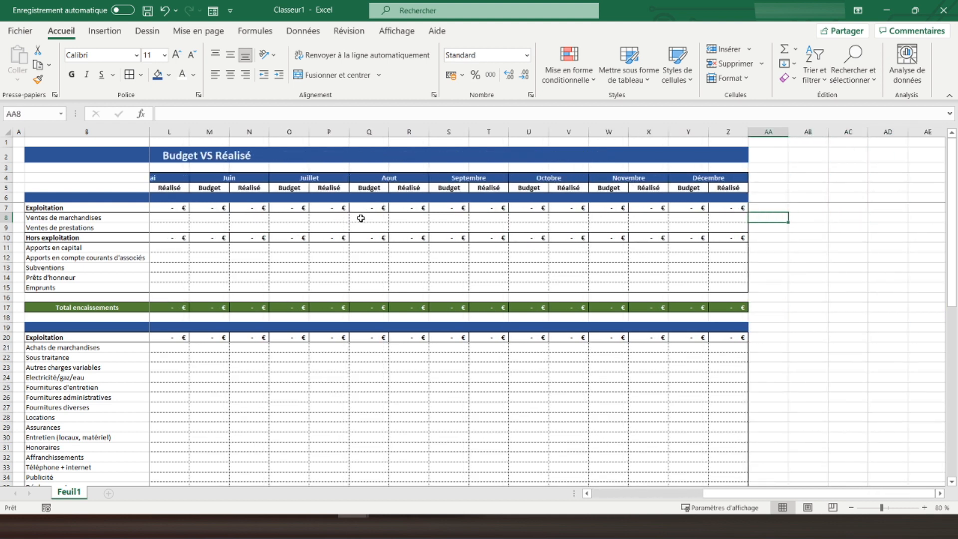
pyautogui.press('Up')
pyautogui.press('Up')
pyautogui.press('Up')
pyautogui.press('Up')
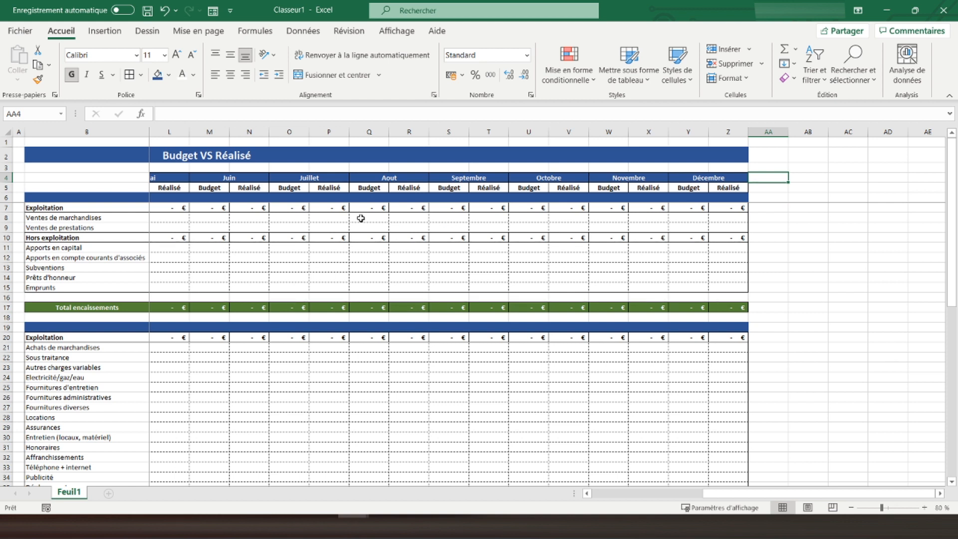
pyautogui.write('Total')
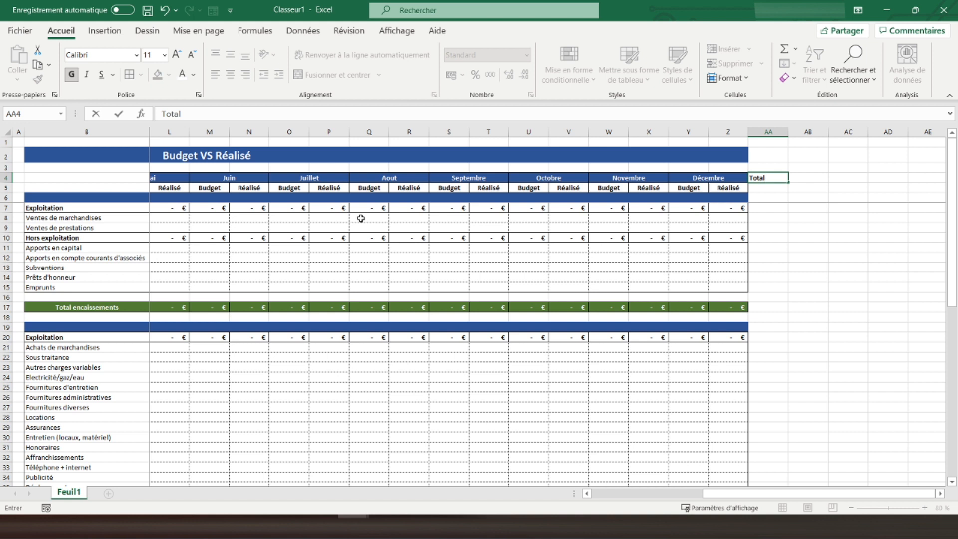
pyautogui.hotkey('ctrl', 'Return')
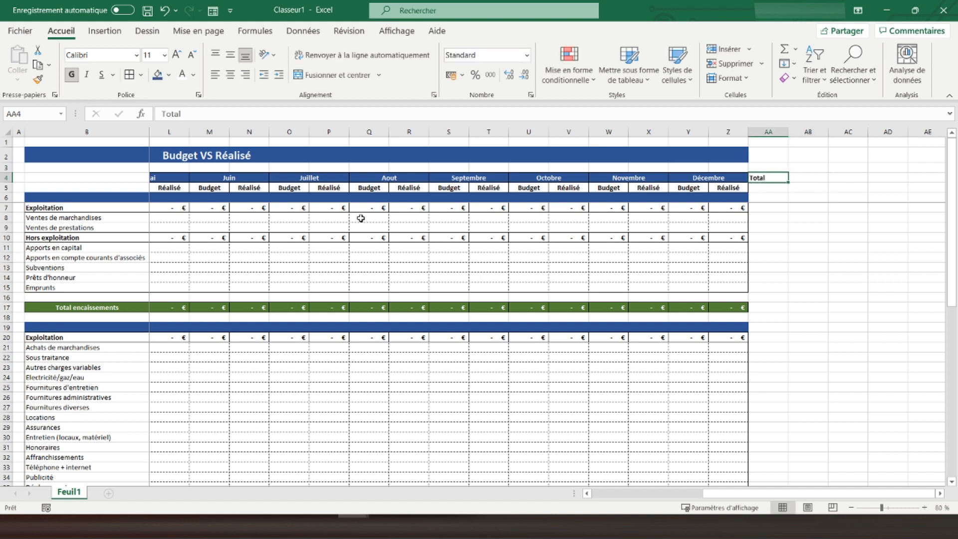
# Merge and centre the Total heading across AA4:AC4 and give it a blue fill with white text
pyautogui.hotkey('shift', 'Right')
pyautogui.hotkey('shift', 'Right')
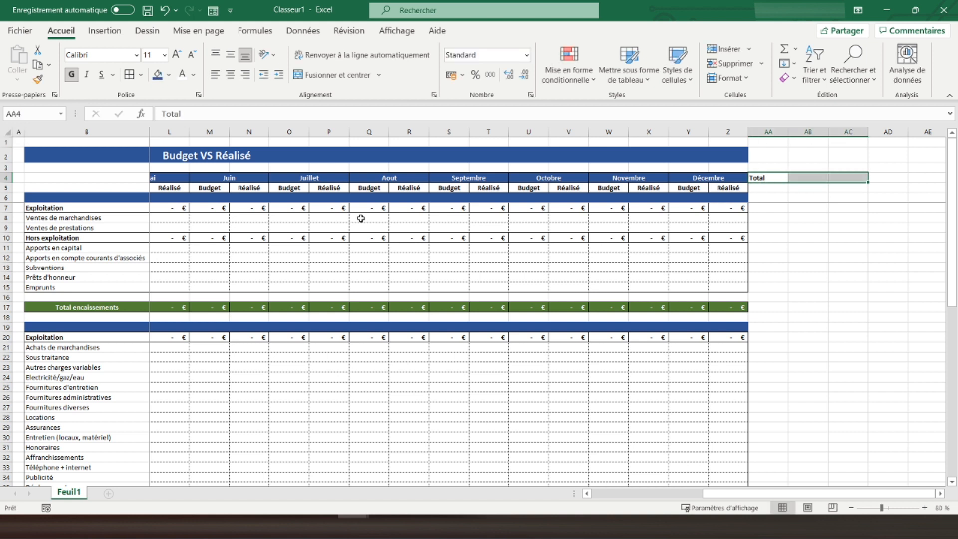
pyautogui.click(339, 75)
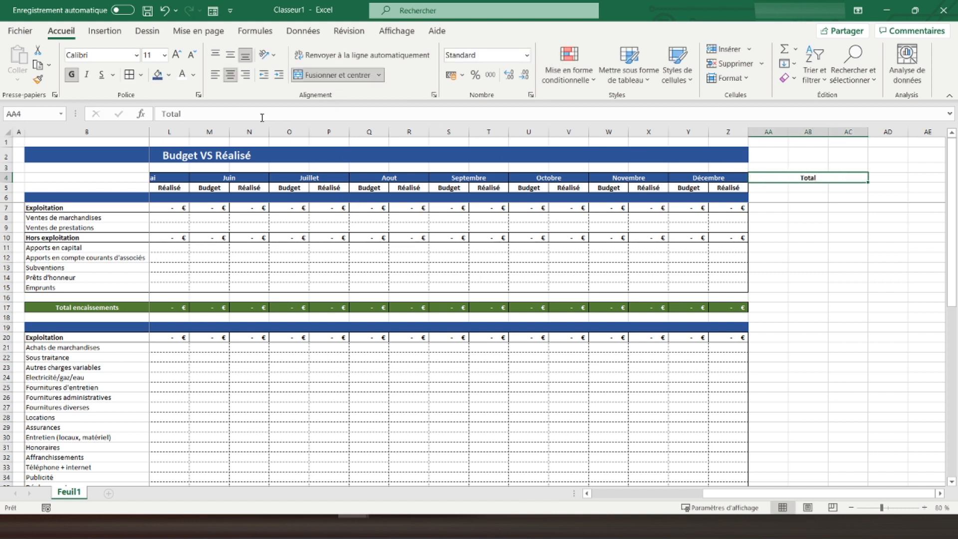
pyautogui.click(162, 76)
pyautogui.click(183, 75)
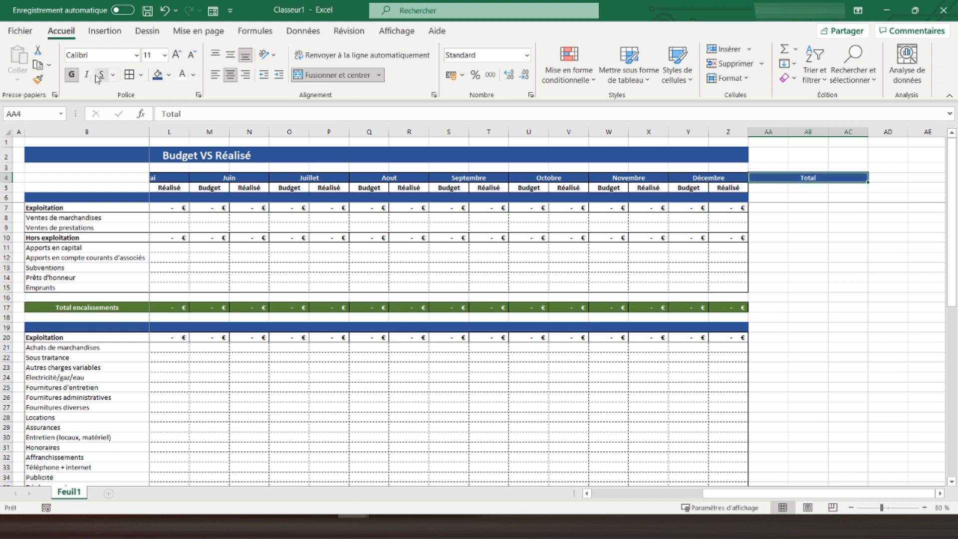
pyautogui.press('Return')
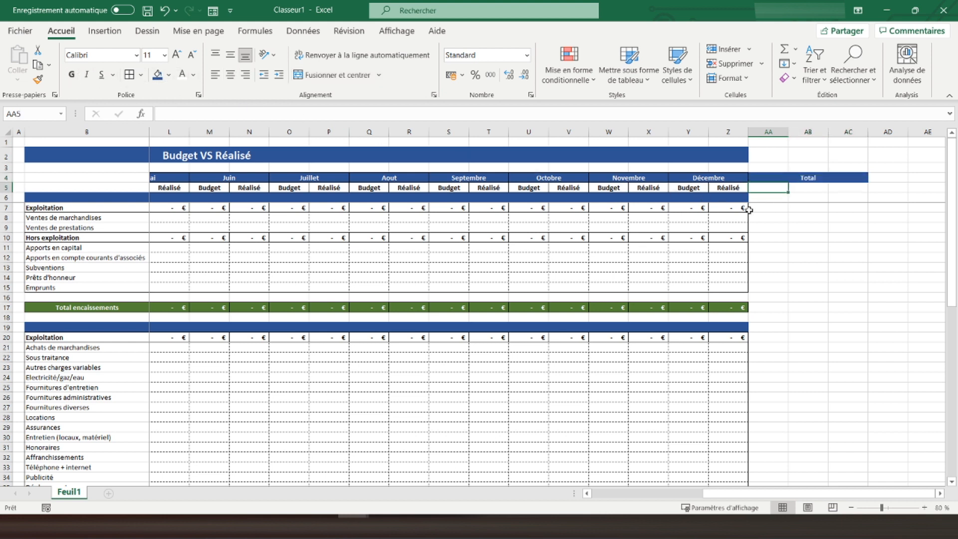
# Add an outline border to the merged Total heading in AA4:AC4
pyautogui.click(760, 179)
pyautogui.hotkey('ctrl', '1')
pyautogui.click(312, 157)
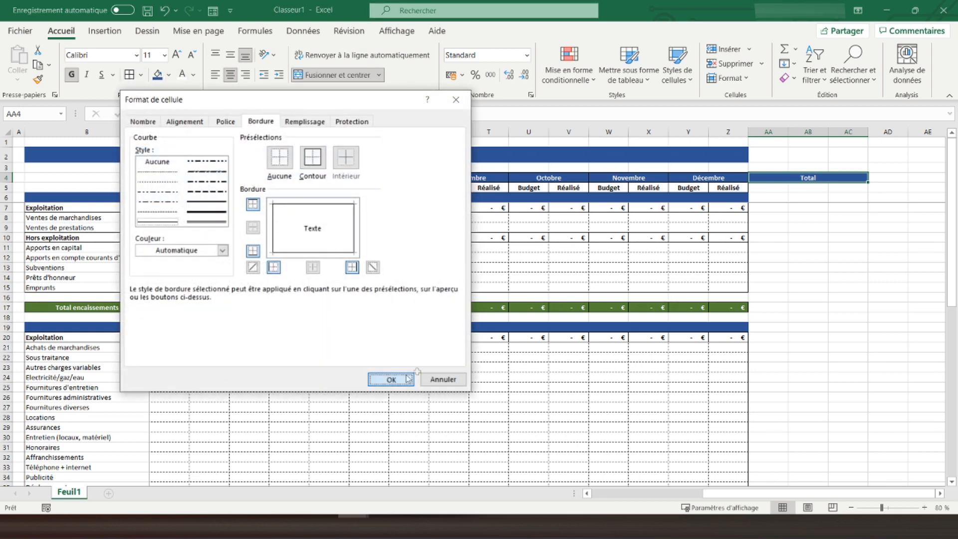
pyautogui.click(390, 379)
# Enter the subheadings Budget, Réalisé and Ecart in AA5:AC5 under Total
pyautogui.click(760, 190)
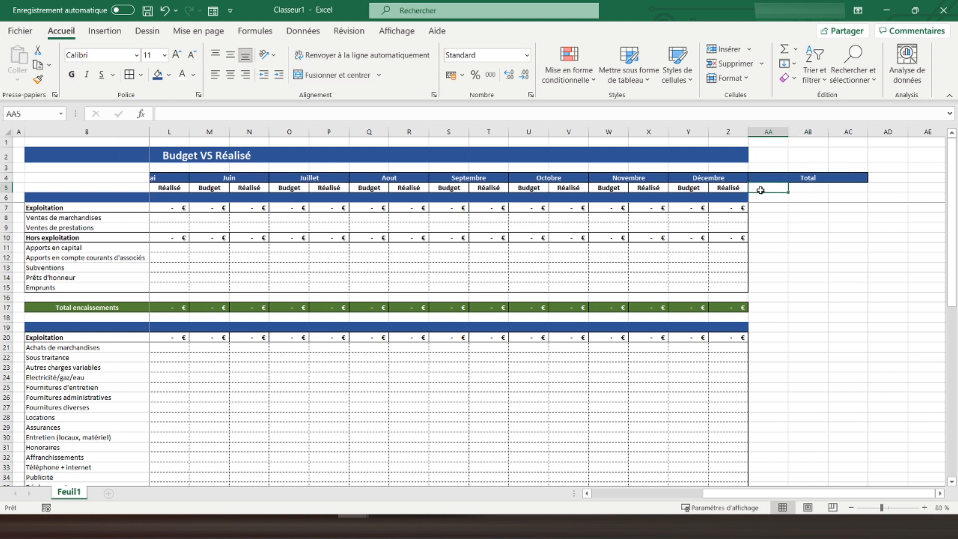
pyautogui.write('Budget')
pyautogui.press('Tab')
pyautogui.write('R')
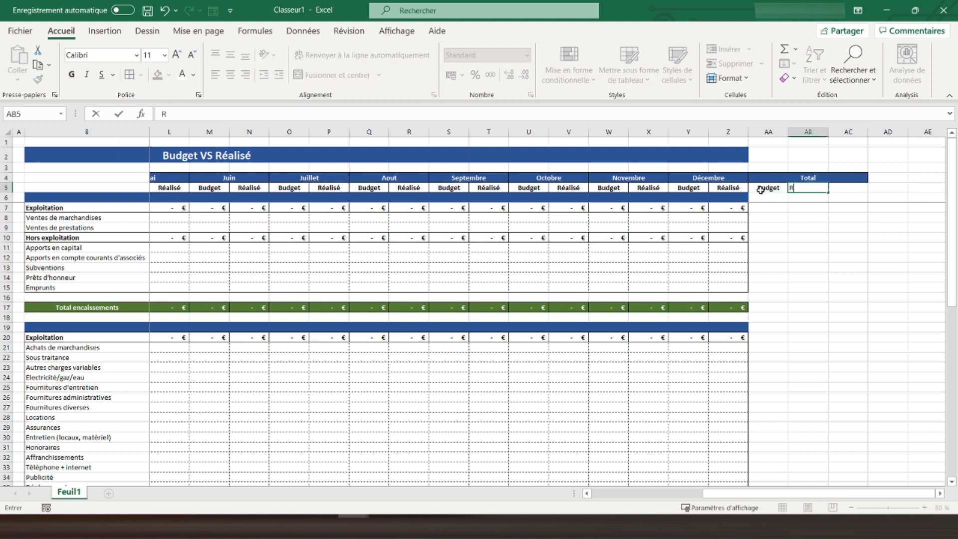
pyautogui.press('Tab')
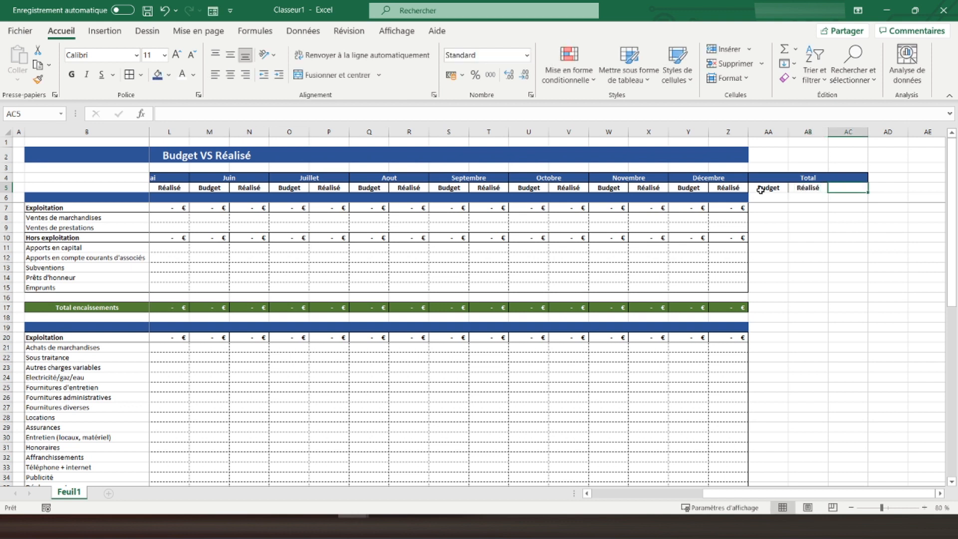
pyautogui.write('Ecart')
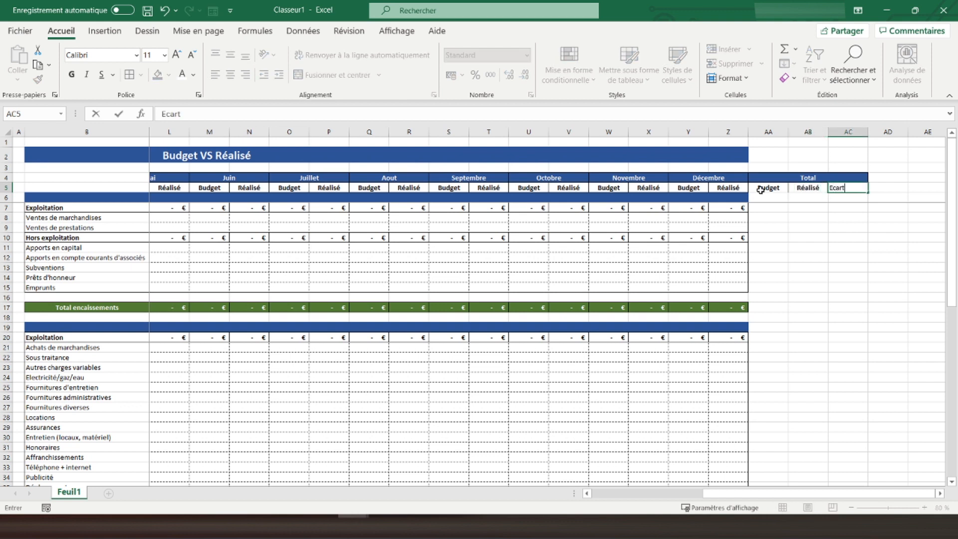
pyautogui.press('Return')
# Extend the blue band of row 6 under the Total subheadings by filling AA6:AC6
pyautogui.press('Up')
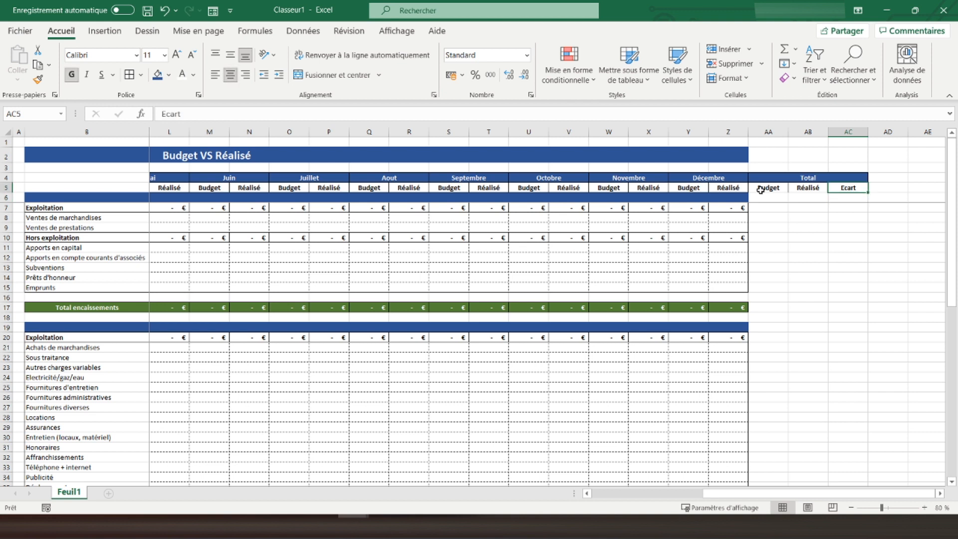
pyautogui.press('Left')
pyautogui.press('Left')
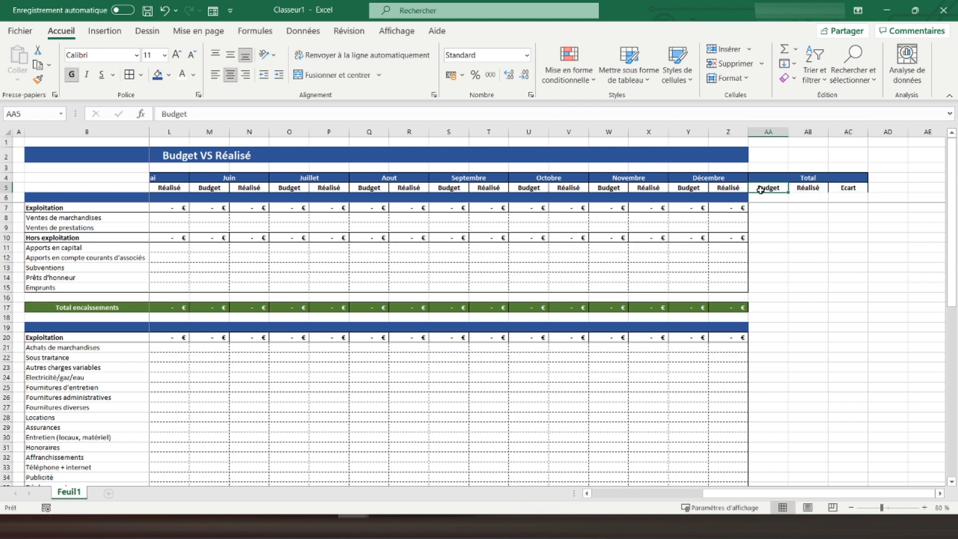
pyautogui.press('Down')
pyautogui.hotkey('shift', 'Right')
pyautogui.hotkey('shift', 'Right')
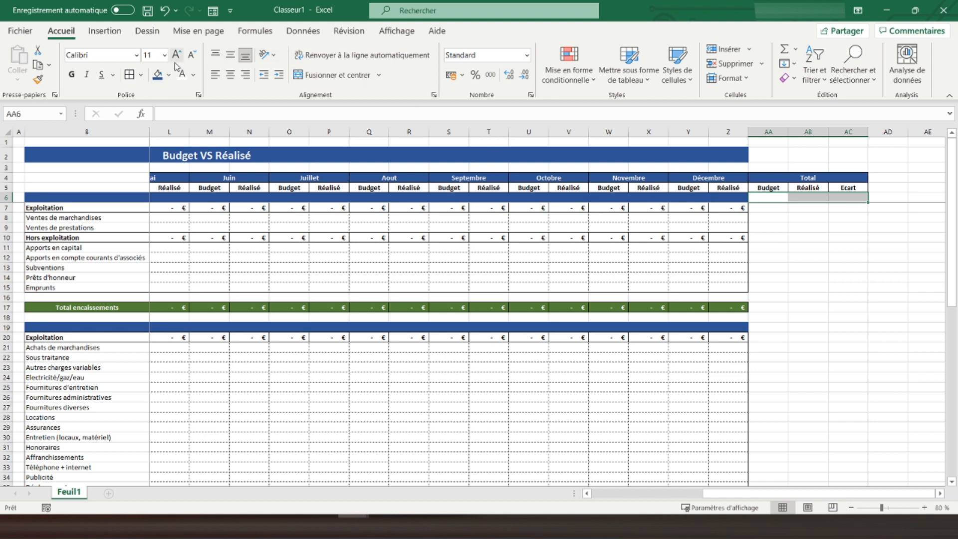
pyautogui.click(157, 75)
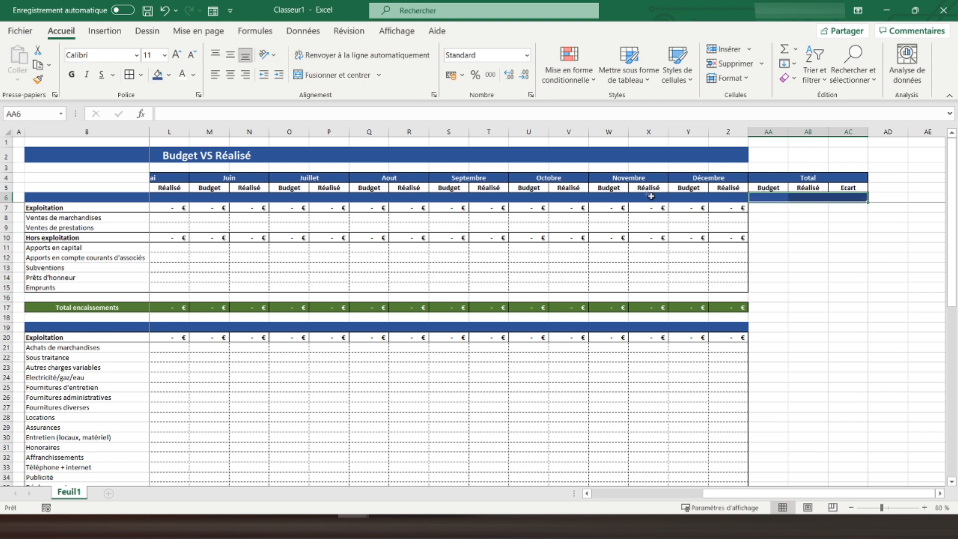
# Copy the December block Y7:Z62 and paste it at AA7 under the Total Budget and Réalisé columns
pyautogui.click(764, 207)
pyautogui.click(726, 208)
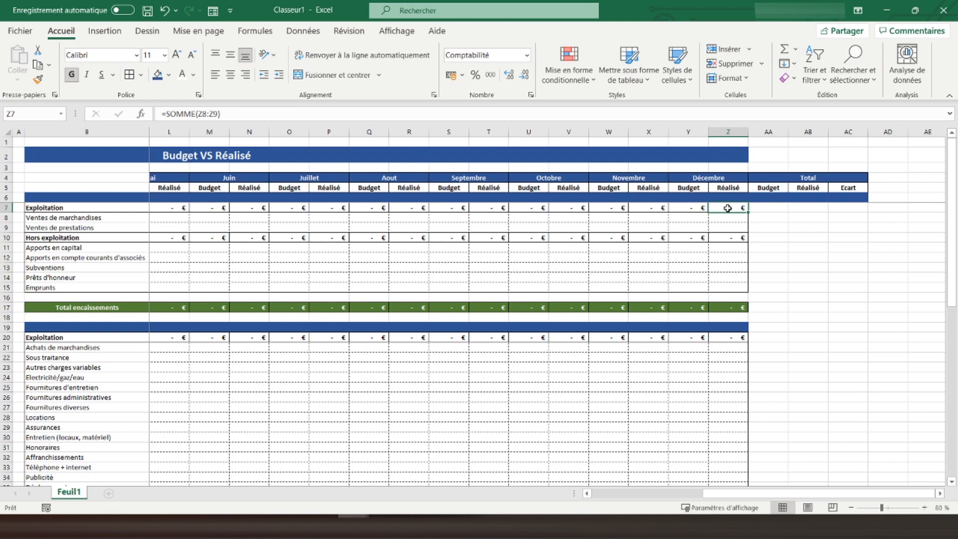
pyautogui.moveTo(698, 208); pyautogui.dragTo(720, 255)
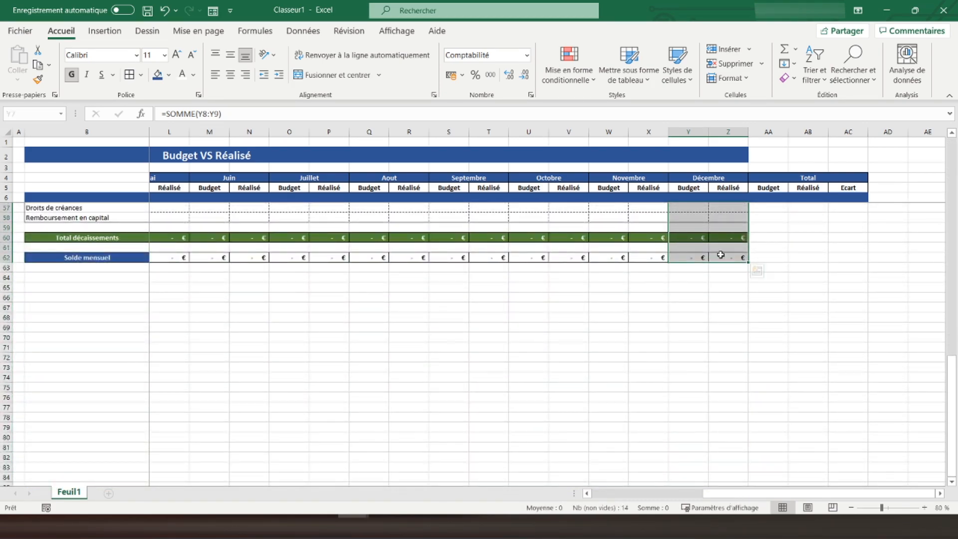
pyautogui.scroll(17, 721, 255)
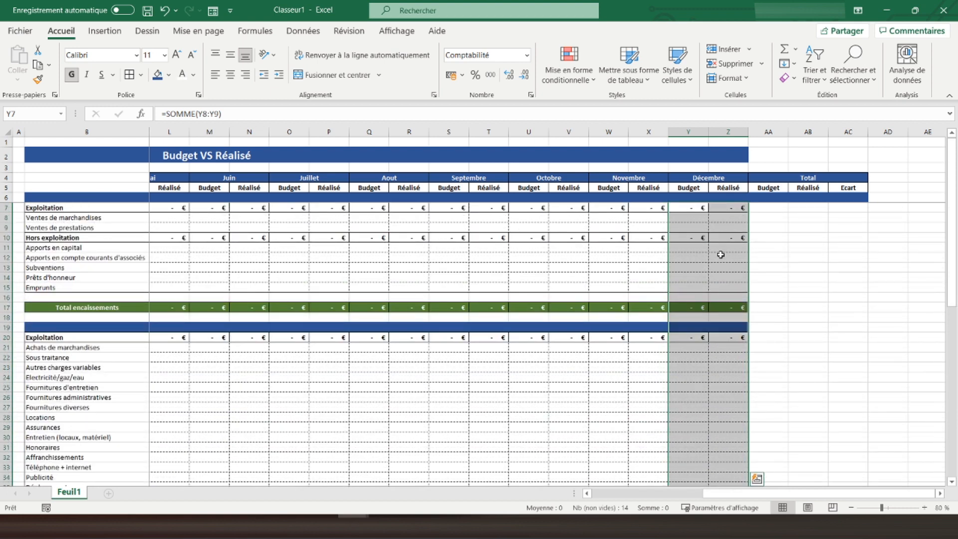
pyautogui.rightClick(688, 207)
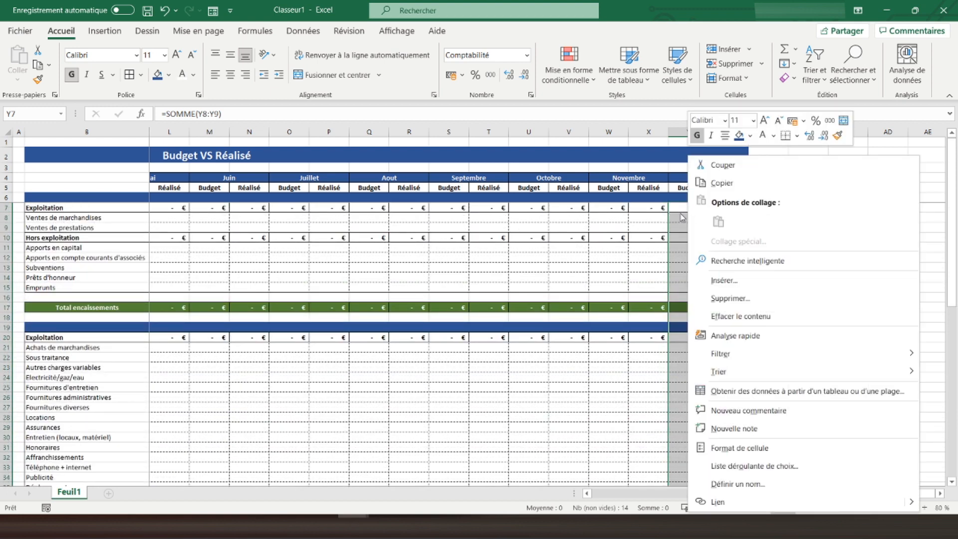
pyautogui.press('Escape')
pyautogui.rightClick(695, 213)
pyautogui.click(723, 183)
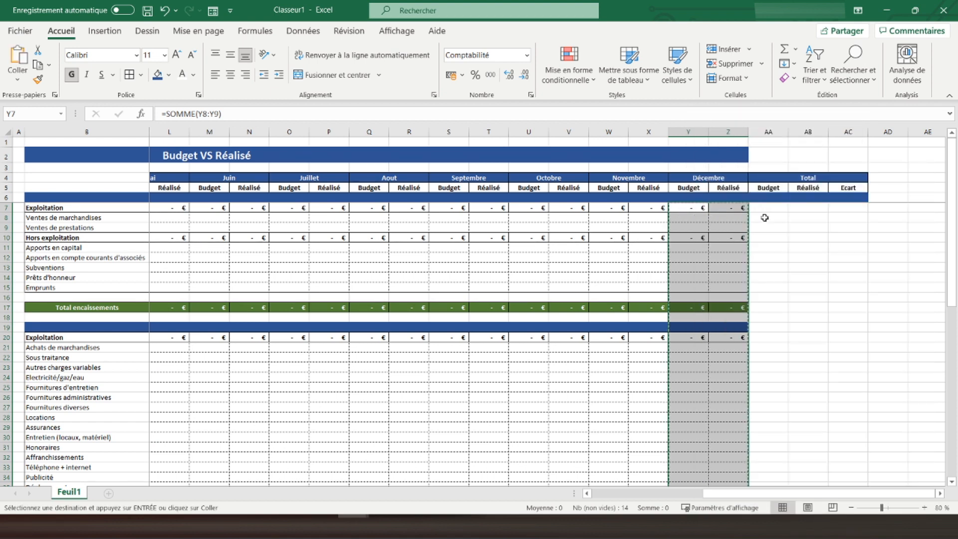
pyautogui.click(764, 207)
pyautogui.rightClick(765, 207)
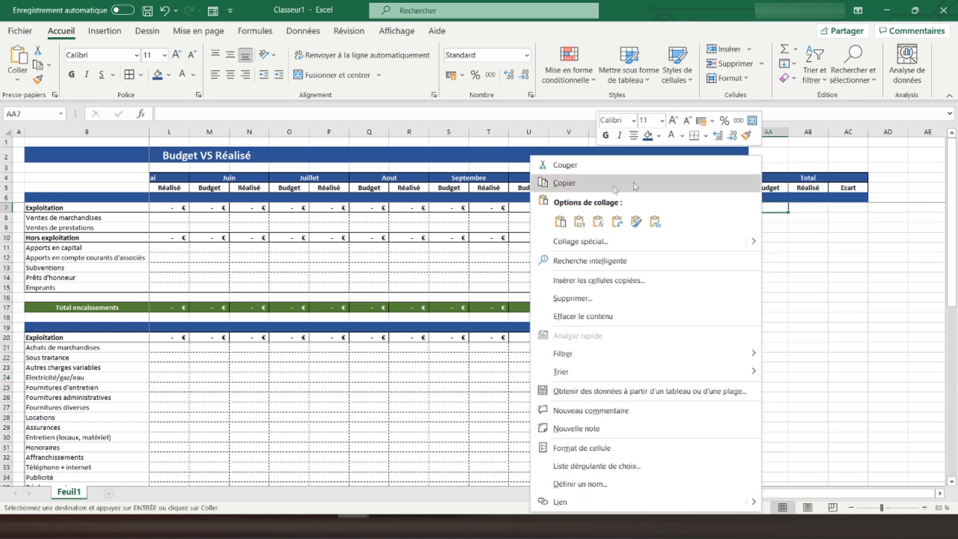
pyautogui.click(560, 222)
pyautogui.click(758, 208)
pyautogui.press('Escape')
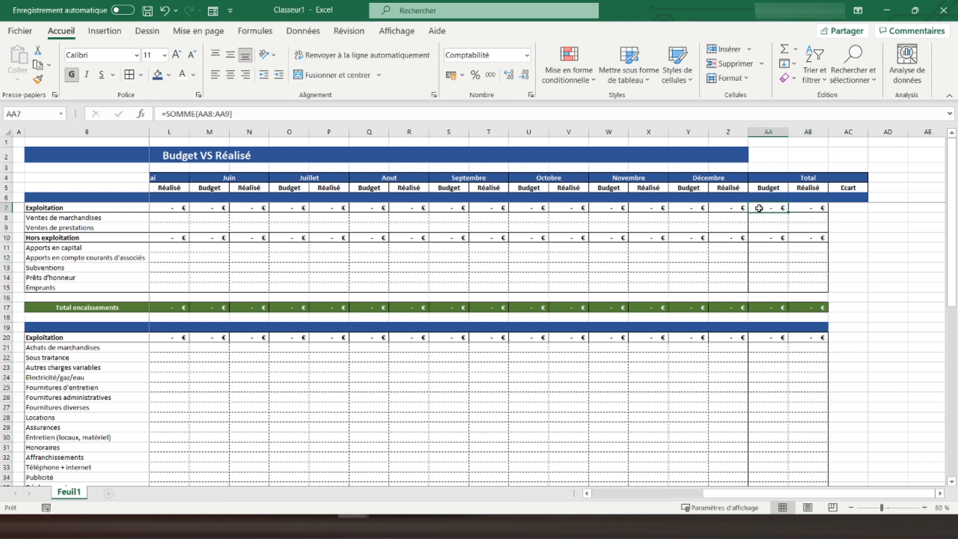
# Enter a formula in AA8 adding the twelve monthly Budget cells: =C8+E8+G8+I8+K8+M8+O8+Q8+S8+U8+W8+Y8
pyautogui.click(763, 218)
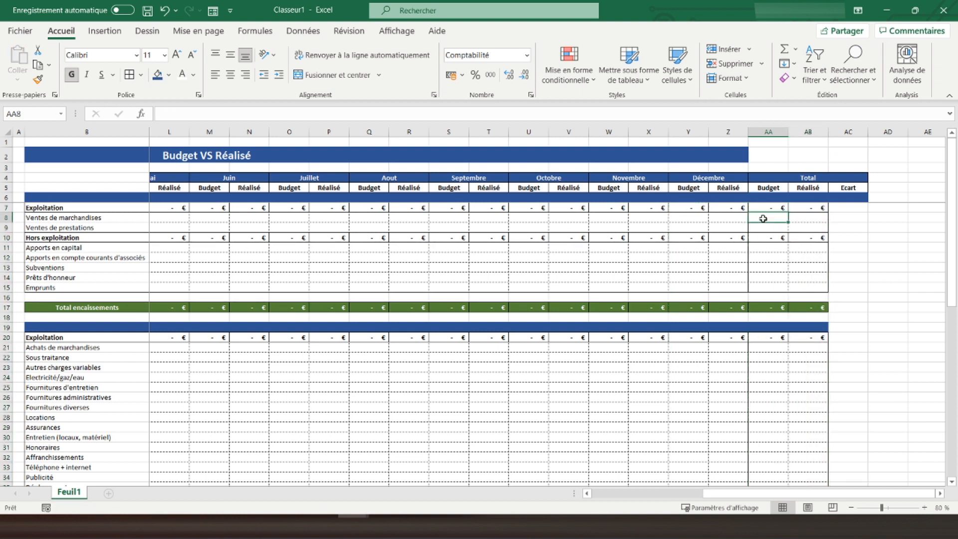
pyautogui.write('=')
pyautogui.press('Left')
pyautogui.press('Left')
pyautogui.press('Left')
pyautogui.press('Left')
pyautogui.press('Left')
pyautogui.press('Left')
pyautogui.press('Left')
pyautogui.press('Left')
pyautogui.press('Left')
pyautogui.press('Left')
pyautogui.press('Left')
pyautogui.press('Left')
pyautogui.press('Left')
pyautogui.press('Left')
pyautogui.press('Left')
pyautogui.press('Left')
pyautogui.press('Left')
pyautogui.press('Left')
pyautogui.press('Left')
pyautogui.press('Left')
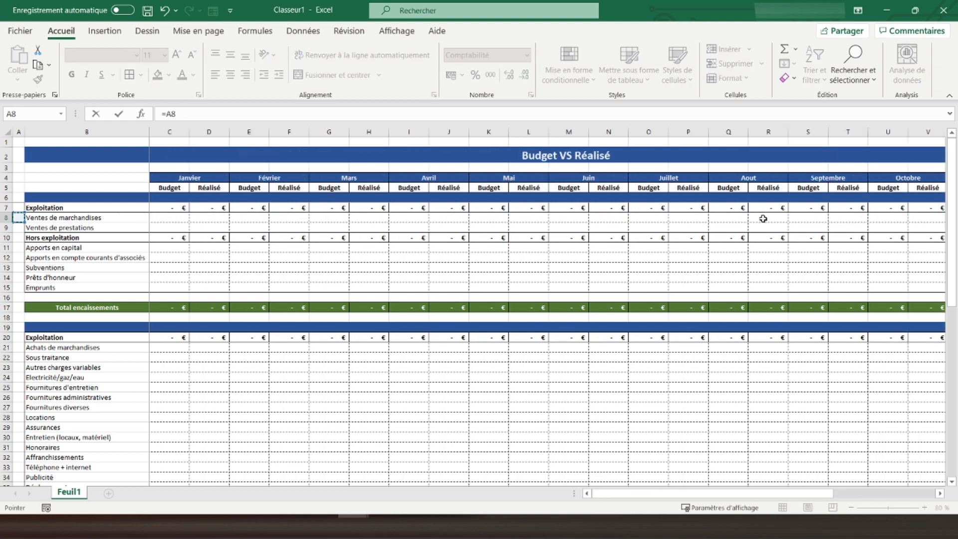
pyautogui.press('Right')
pyautogui.press('Right')
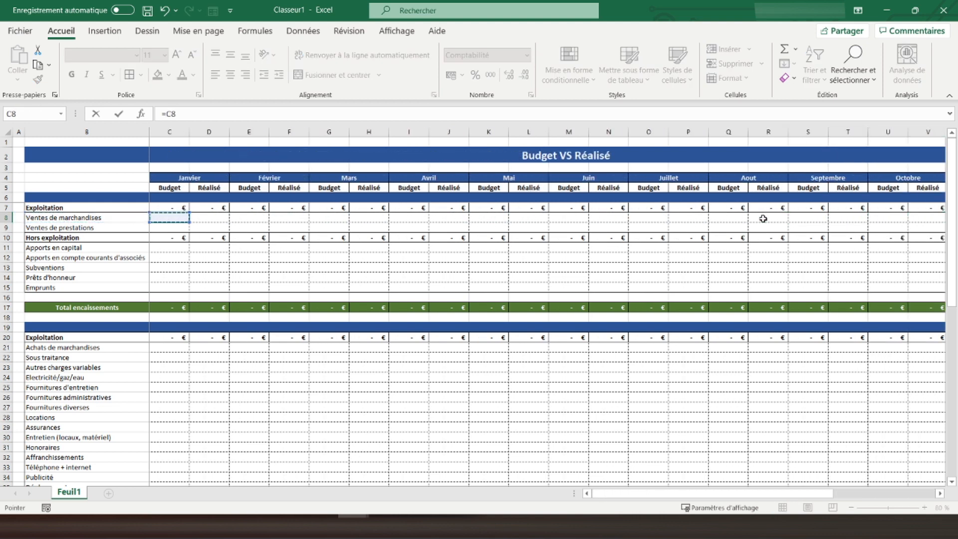
pyautogui.write('+')
pyautogui.click(251, 217)
pyautogui.write('+')
pyautogui.click(334, 217)
pyautogui.write('+')
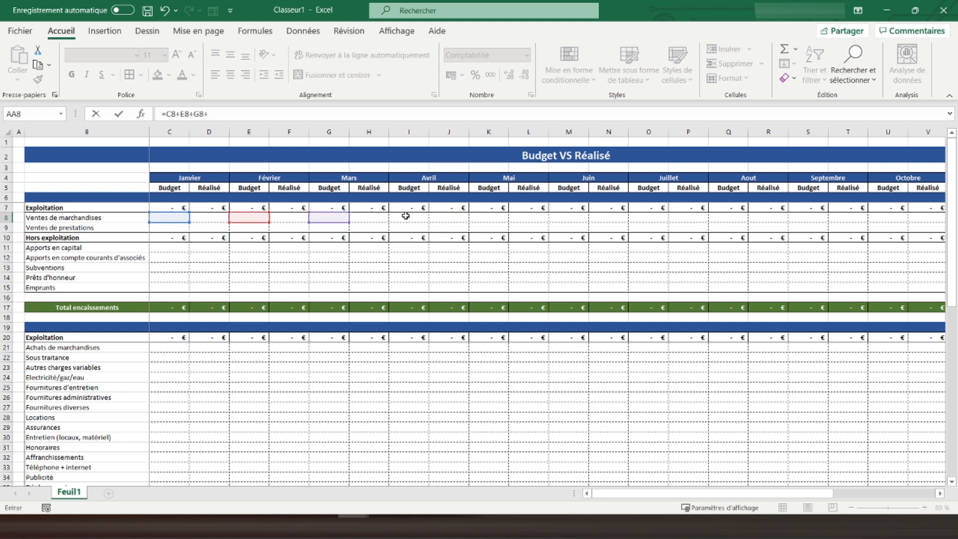
pyautogui.click(409, 217)
pyautogui.write('+')
pyautogui.click(481, 217)
pyautogui.write('+')
pyautogui.click(568, 216)
pyautogui.write('+')
pyautogui.click(644, 217)
pyautogui.write('+')
pyautogui.click(723, 216)
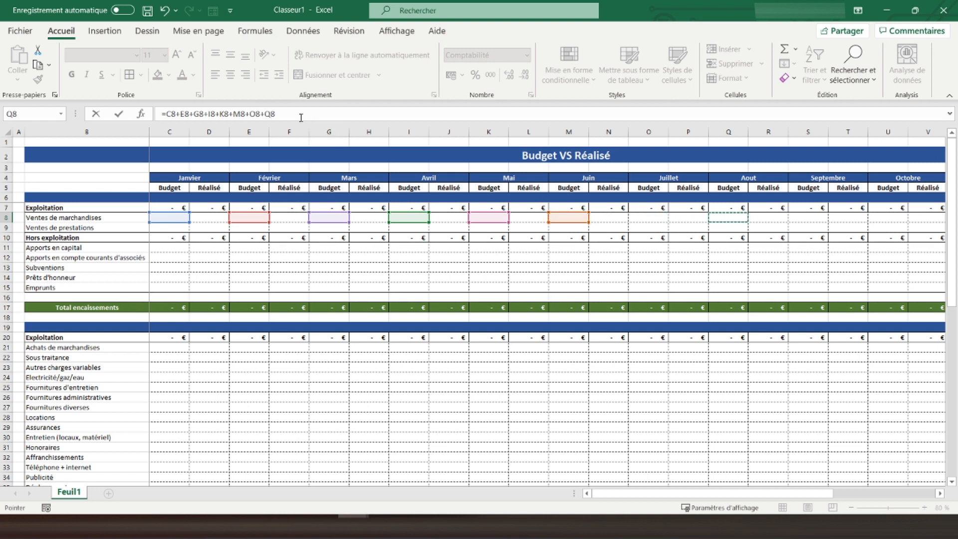
pyautogui.doubleClick(269, 114)
pyautogui.click(285, 116)
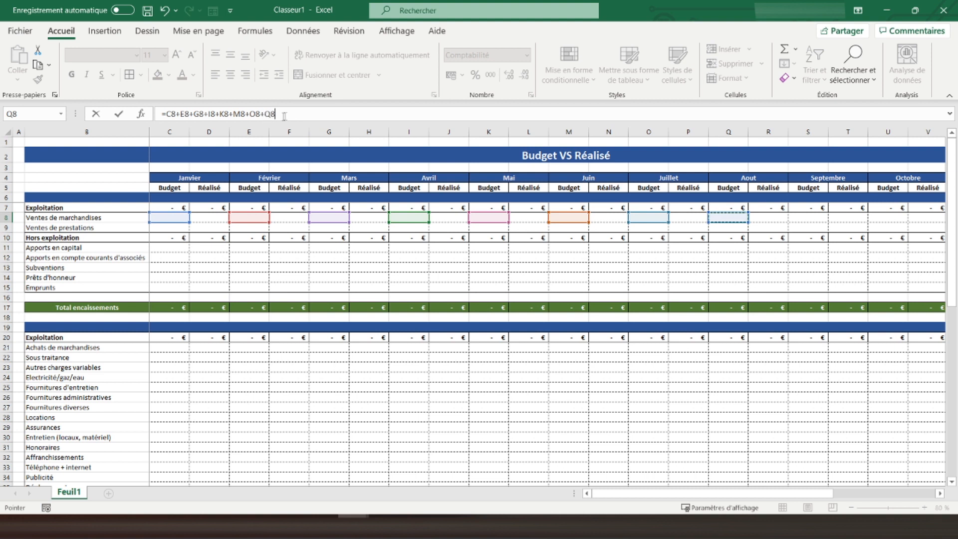
pyautogui.write('+')
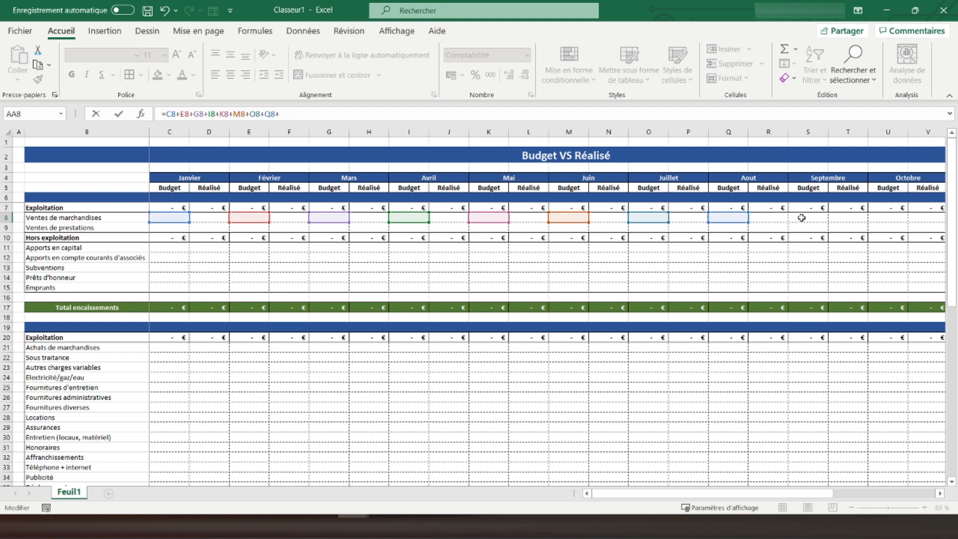
pyautogui.click(802, 217)
pyautogui.write('+')
pyautogui.click(875, 218)
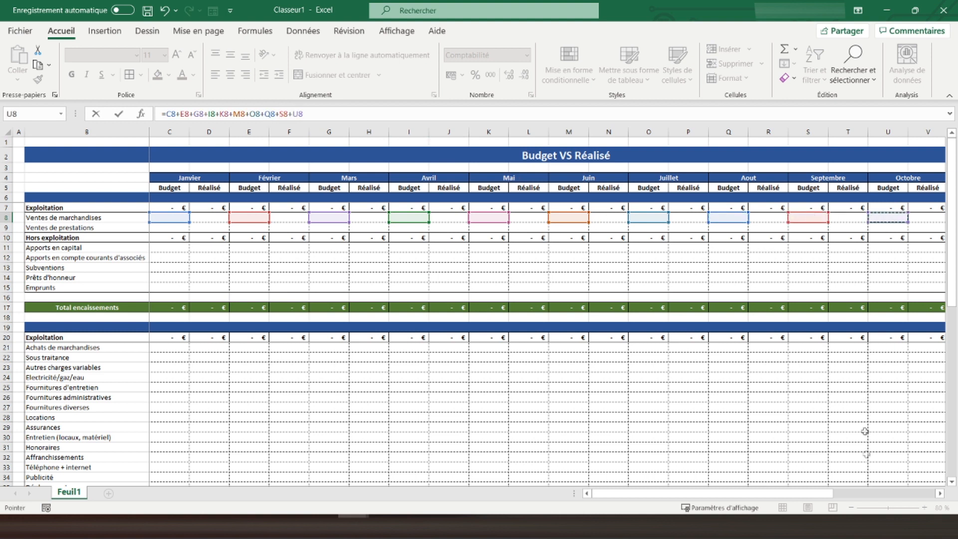
pyautogui.click(938, 493)
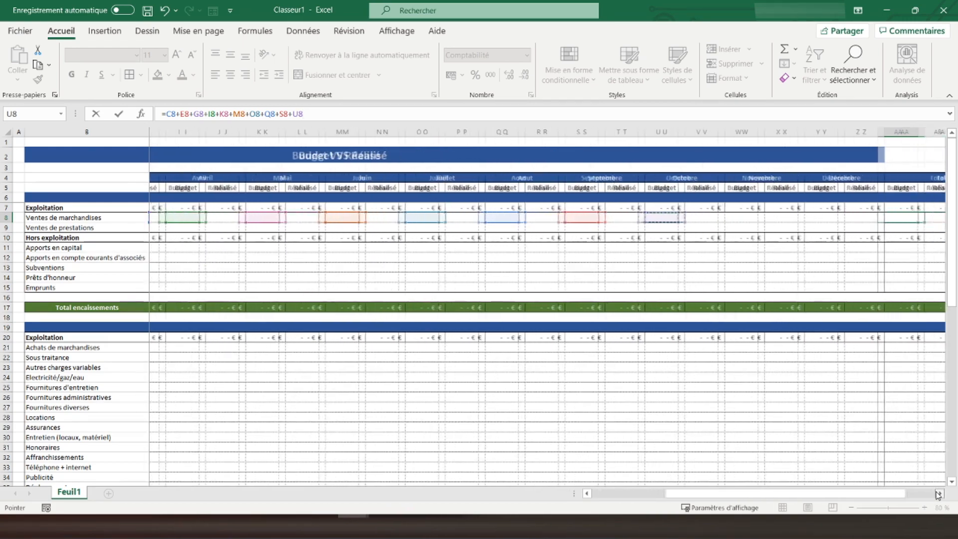
pyautogui.click(938, 494)
pyautogui.write('+')
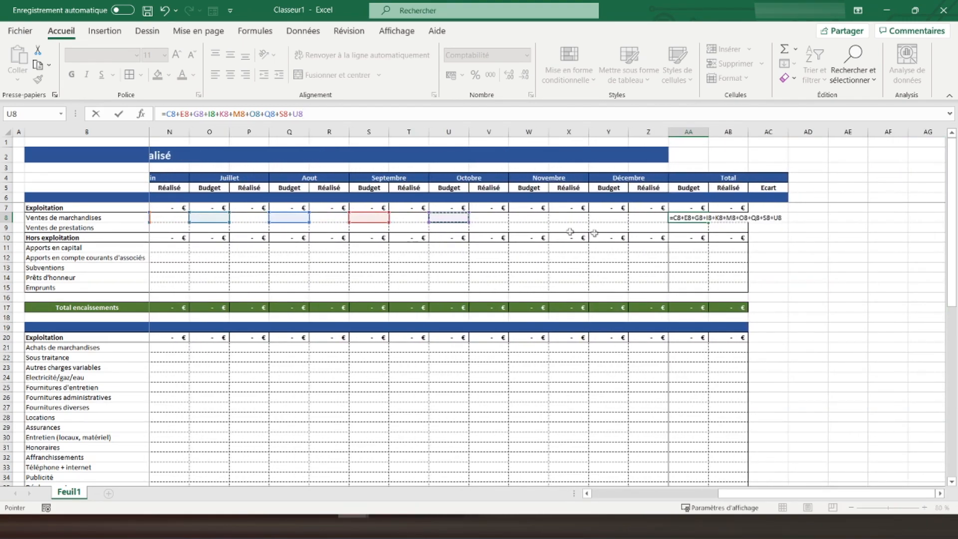
pyautogui.click(532, 218)
pyautogui.write('+')
pyautogui.click(617, 216)
pyautogui.press('Return')
# Fill the AA8 formula across to AB8 under Réalisé and check which cells it references
pyautogui.click(695, 218)
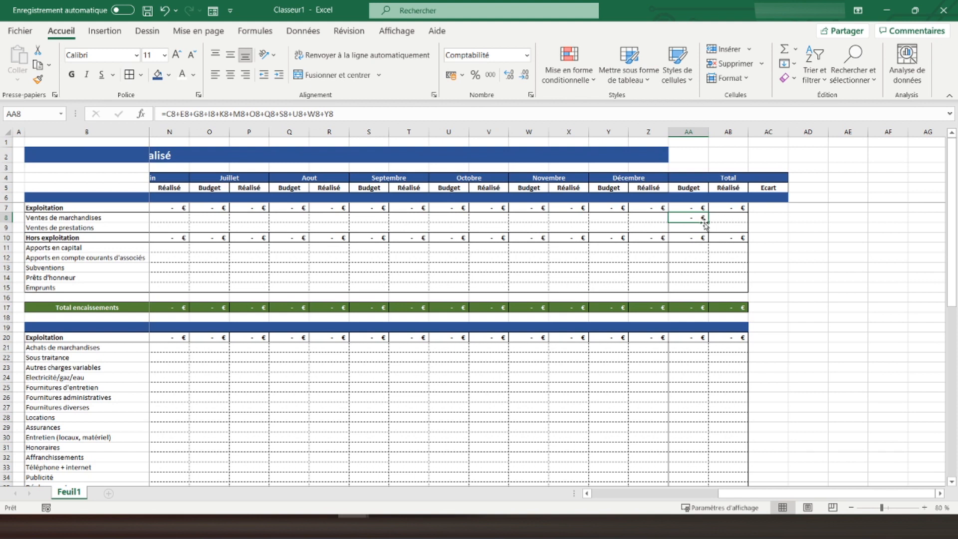
pyautogui.moveTo(707, 223); pyautogui.dragTo(729, 224)
pyautogui.click(718, 219)
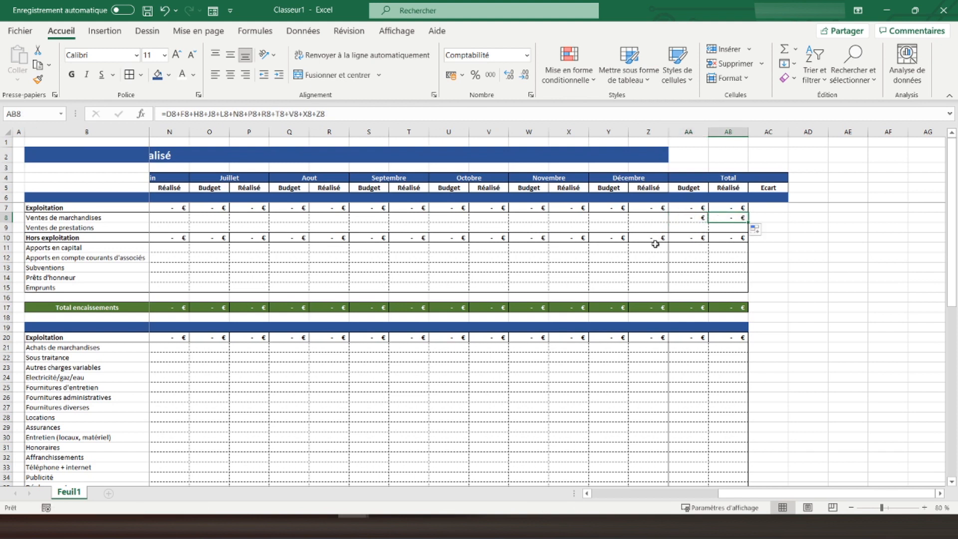
pyautogui.press('F2')
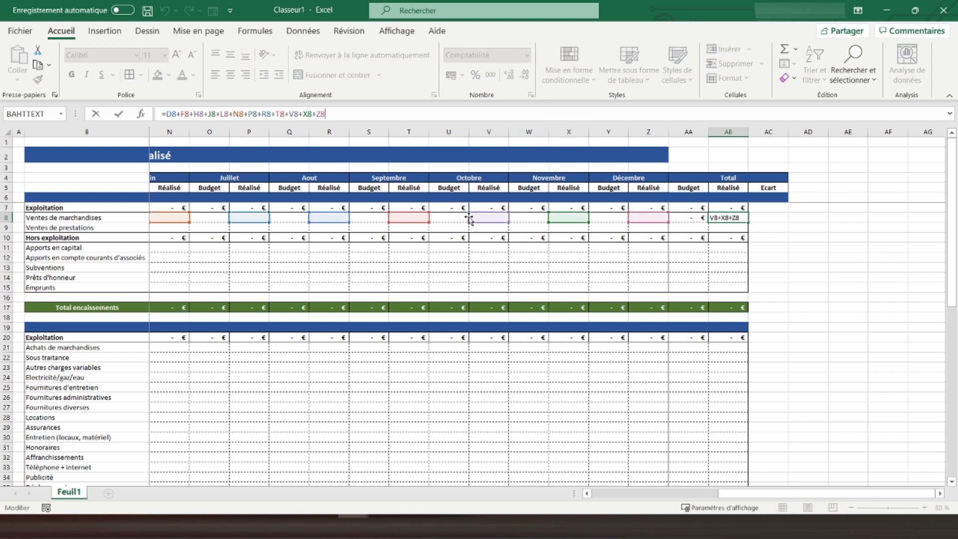
pyautogui.press('Return')
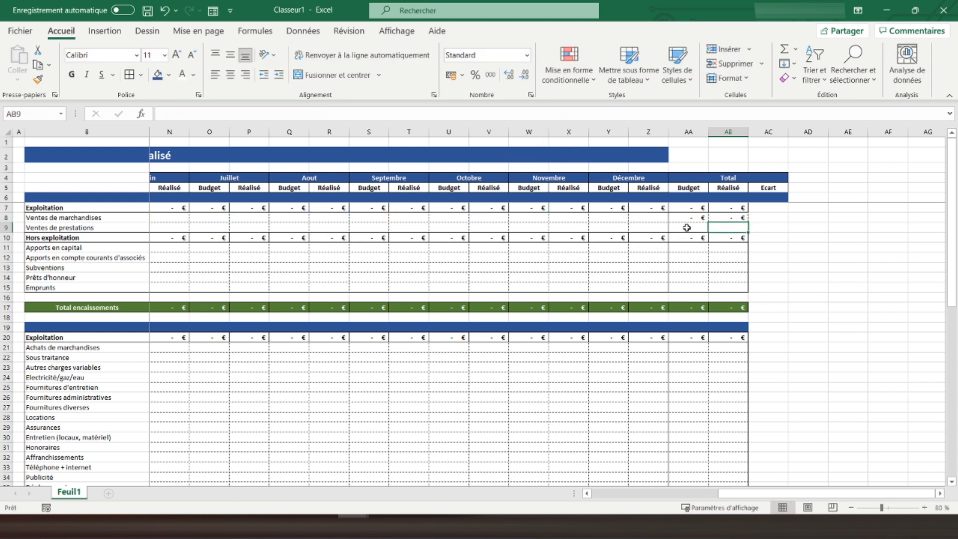
# Apply outside borders to the Total cells AA8:AB9
pyautogui.click(724, 214)
pyautogui.moveTo(687, 217); pyautogui.dragTo(726, 227)
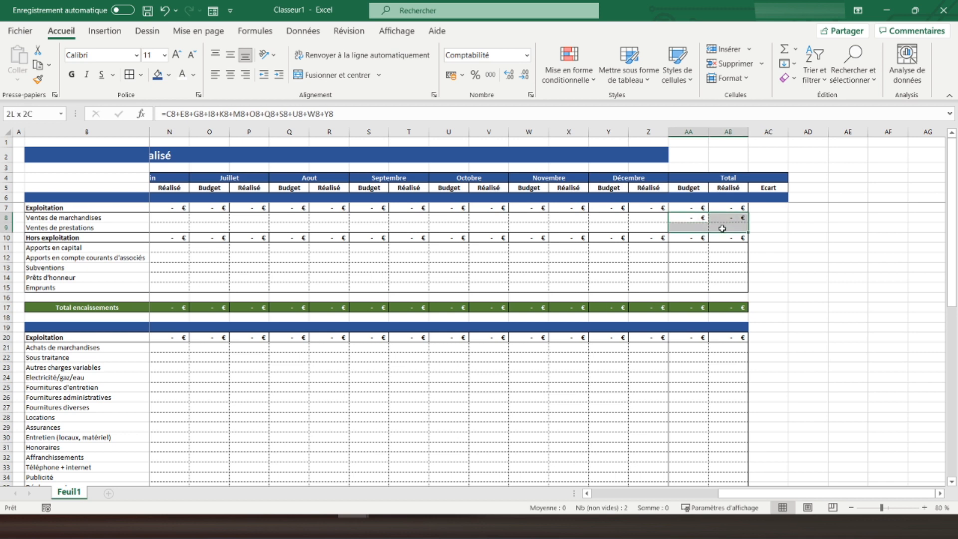
pyautogui.click(141, 75)
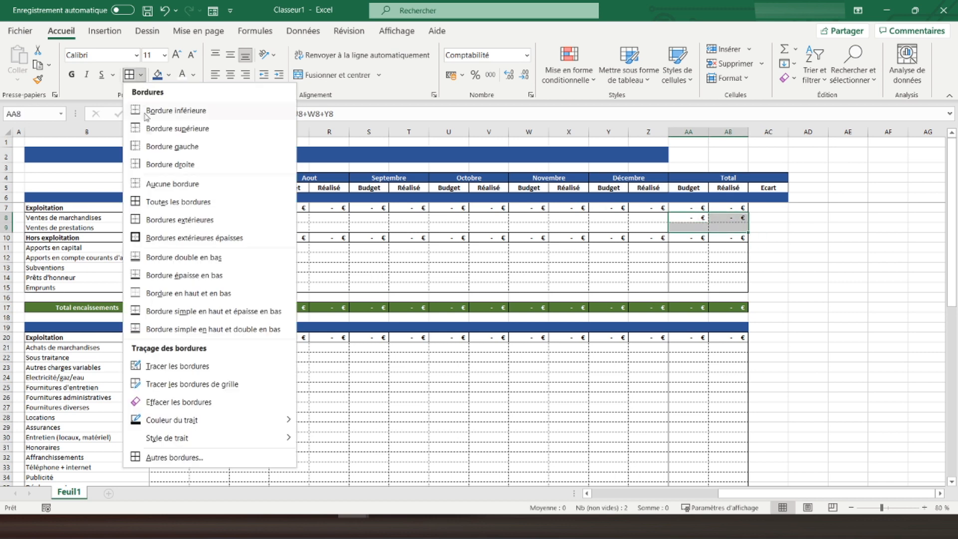
pyautogui.click(162, 221)
pyautogui.click(733, 267)
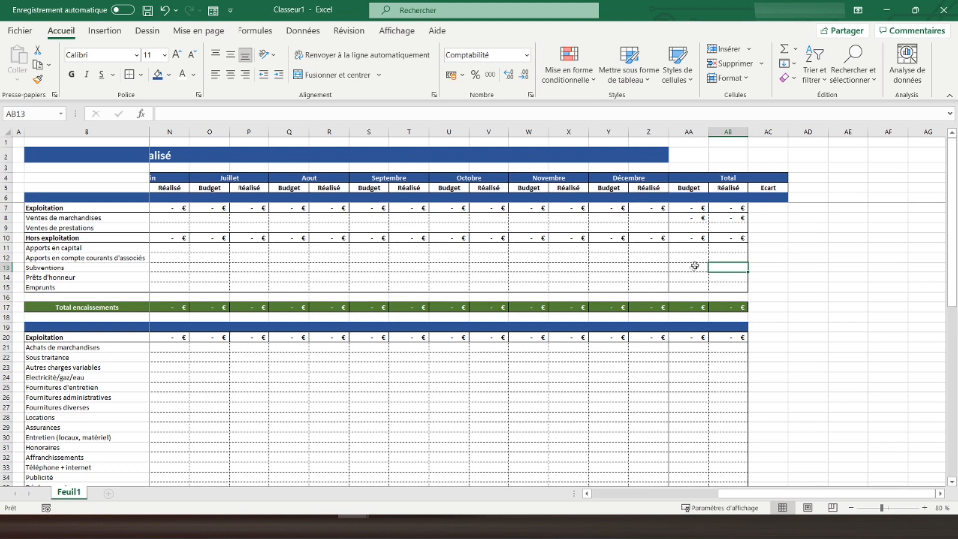
# Copy AA8:AB8 and paste only the formulas into AA11:AB15, AA21:AB44 and AA46:AB58
pyautogui.moveTo(684, 220); pyautogui.dragTo(718, 219)
pyautogui.rightClick(678, 218)
pyautogui.click(696, 184)
pyautogui.moveTo(683, 207); pyautogui.dragTo(710, 209)
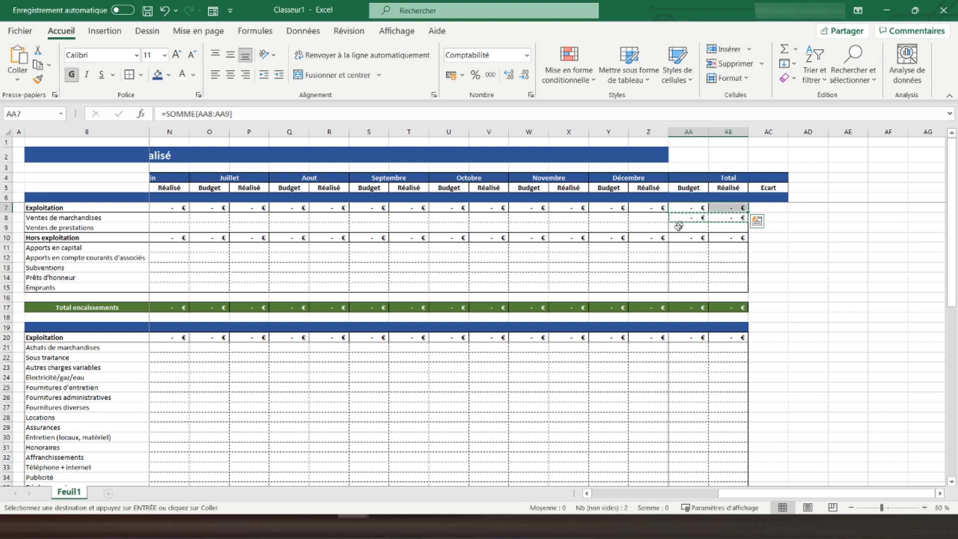
pyautogui.moveTo(682, 248); pyautogui.dragTo(728, 285)
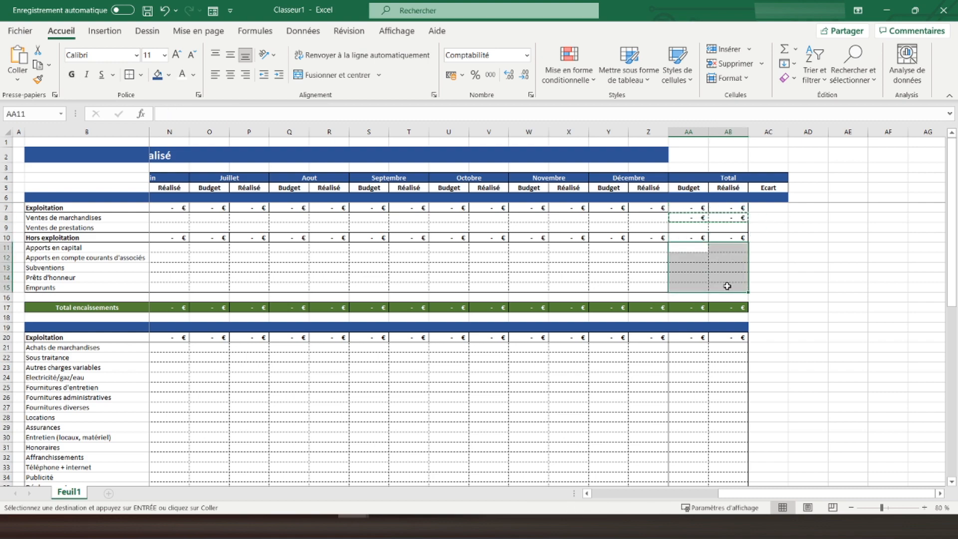
pyautogui.scroll(-3, 727, 285)
pyautogui.scroll(-1, 727, 286)
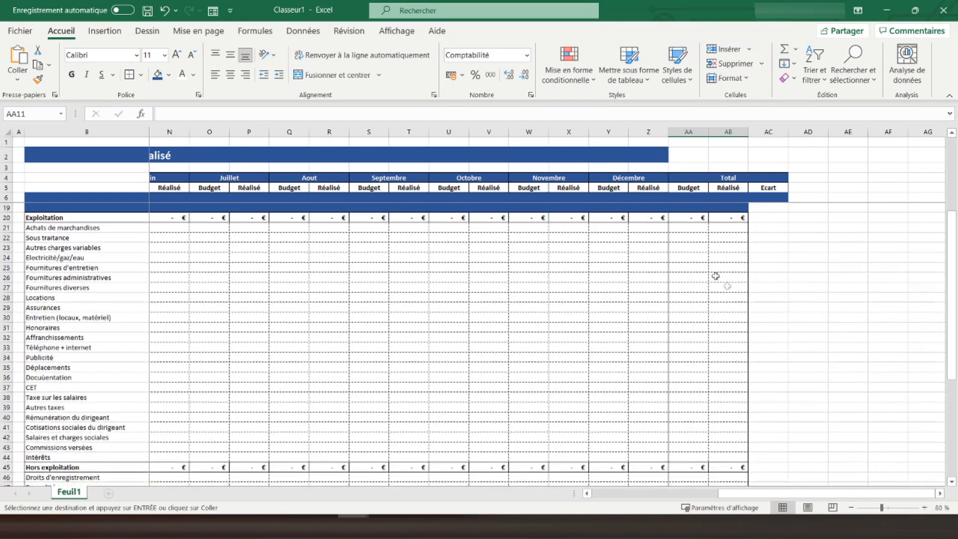
pyautogui.moveTo(687, 227); pyautogui.dragTo(721, 455)
pyautogui.scroll(-7, 733, 407)
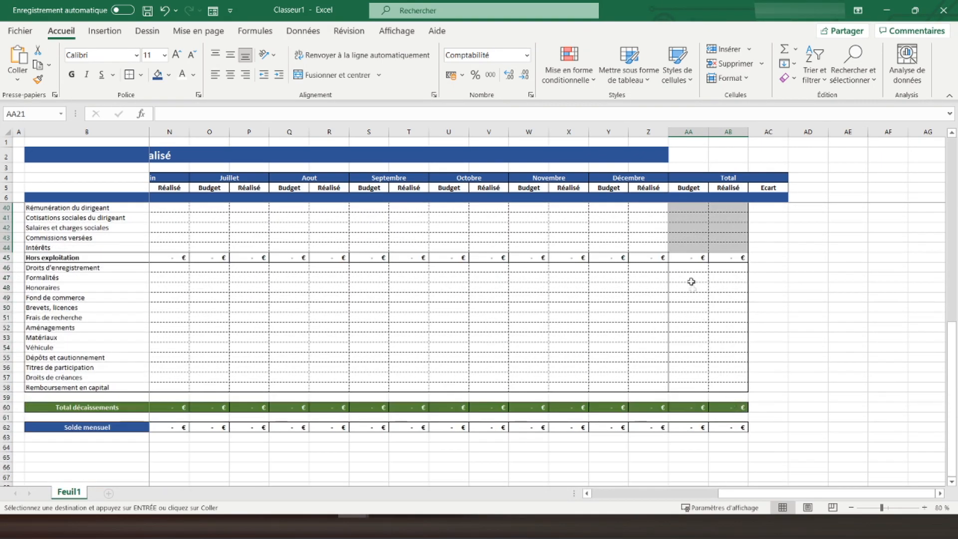
pyautogui.moveTo(687, 265); pyautogui.dragTo(727, 385)
pyautogui.rightClick(711, 305)
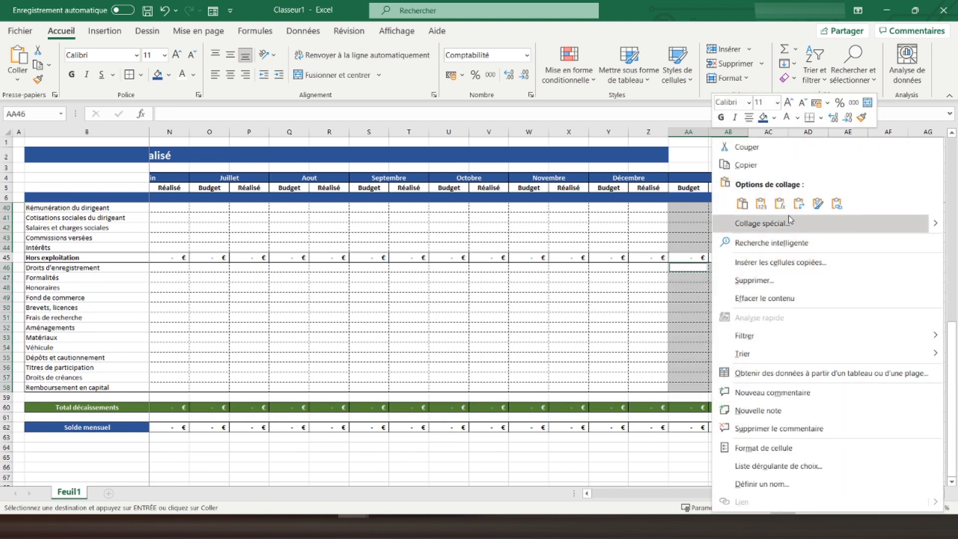
pyautogui.click(779, 202)
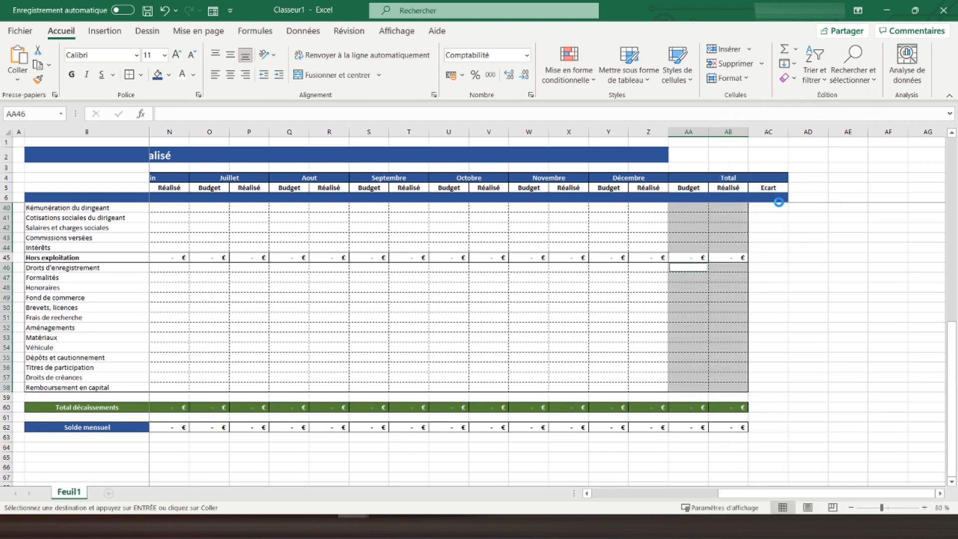
# Check the cell references of the pasted formulas in AA48 and AB49
pyautogui.click(683, 286)
pyautogui.click(588, 113)
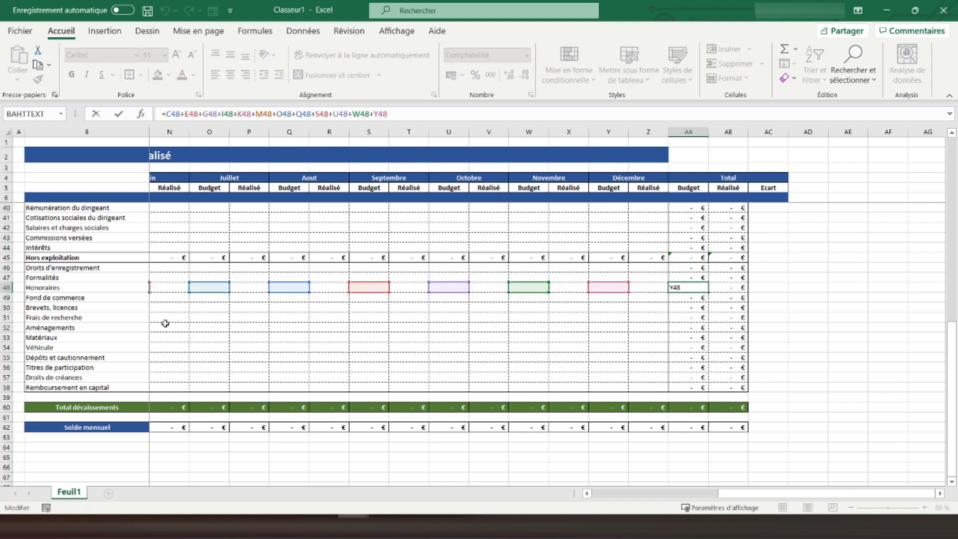
pyautogui.press('Return')
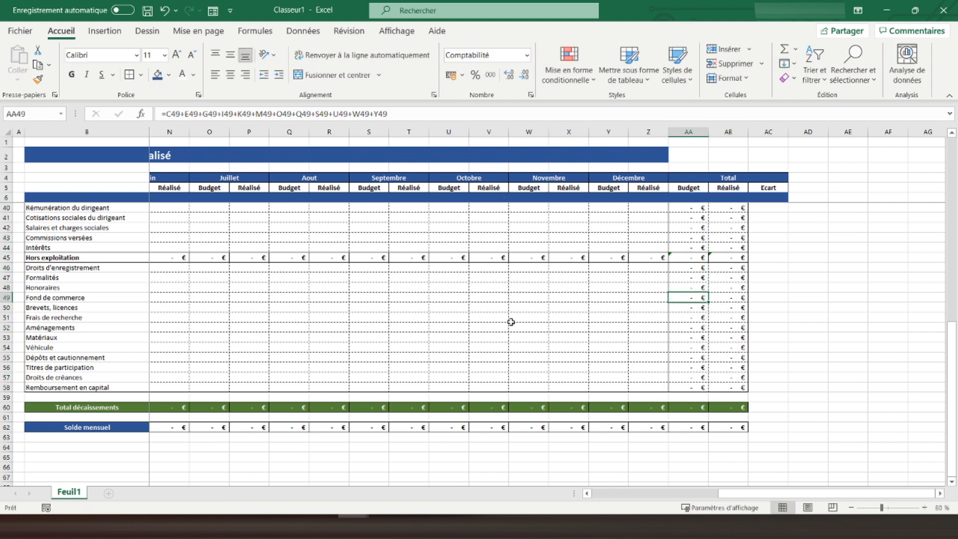
pyautogui.press('Right')
pyautogui.click(503, 114)
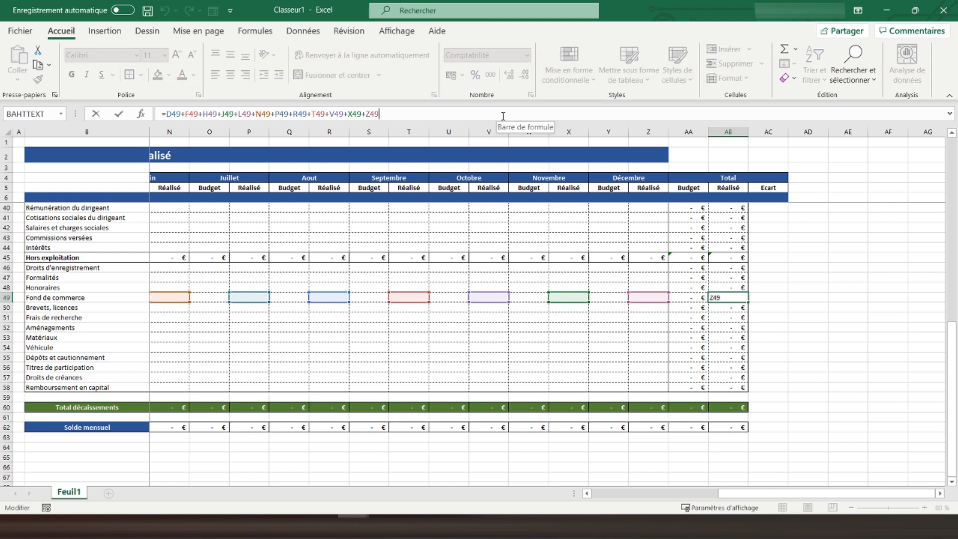
pyautogui.press('Return')
# Copy the formatting of the Total Réalisé column, from AB7 down to the Solde mensuel row, onto the Ecart column starting at AC7
pyautogui.scroll(6, 756, 348)
pyautogui.scroll(5, 756, 348)
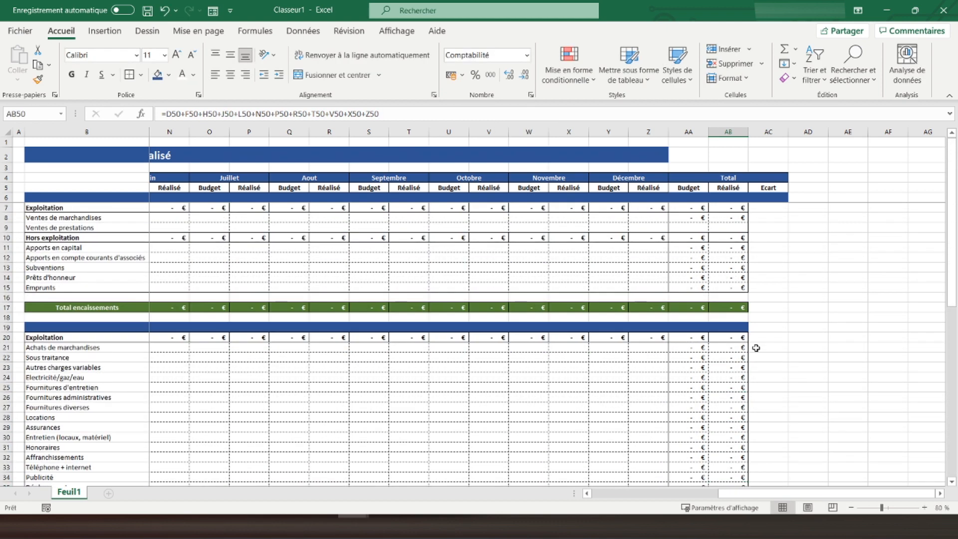
pyautogui.click(757, 209)
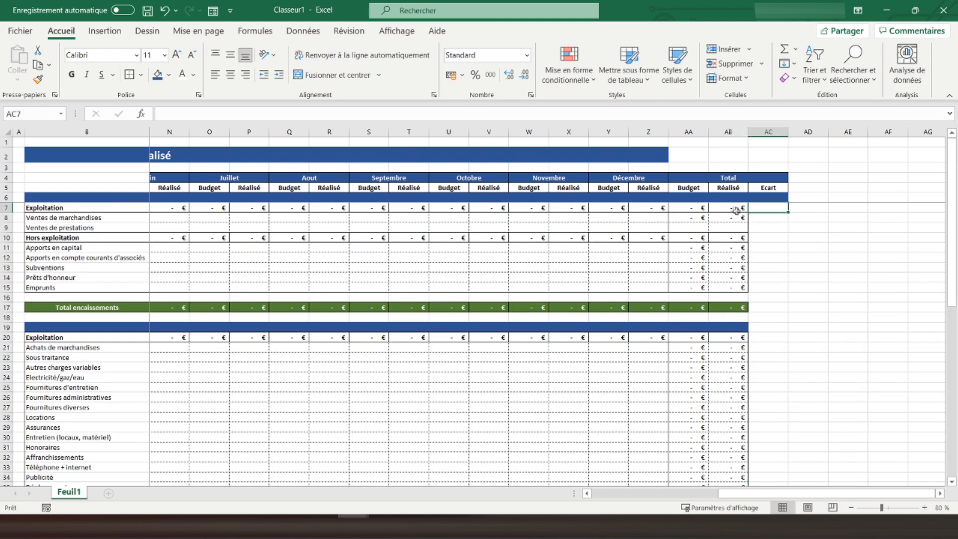
pyautogui.moveTo(734, 209); pyautogui.dragTo(728, 397)
pyautogui.scroll(12, 755, 370)
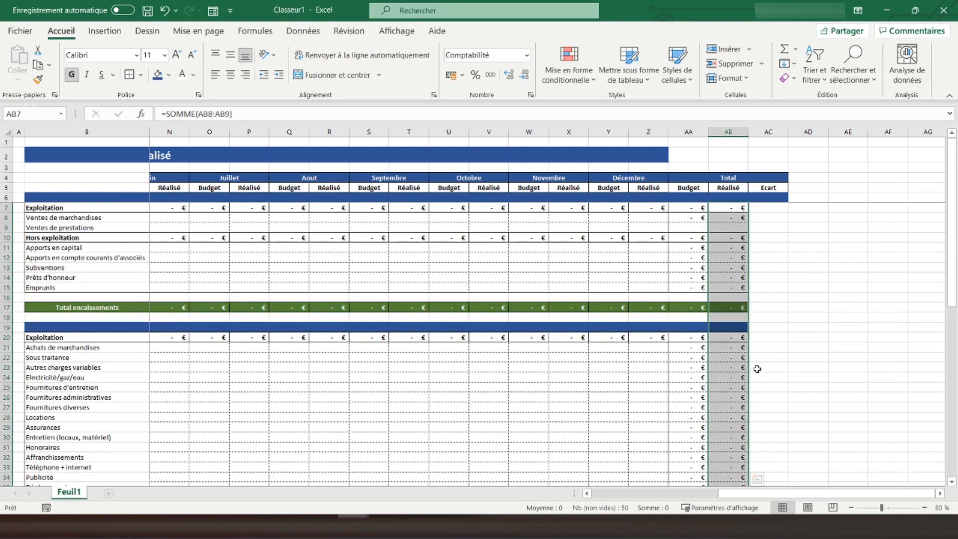
pyautogui.click(38, 79)
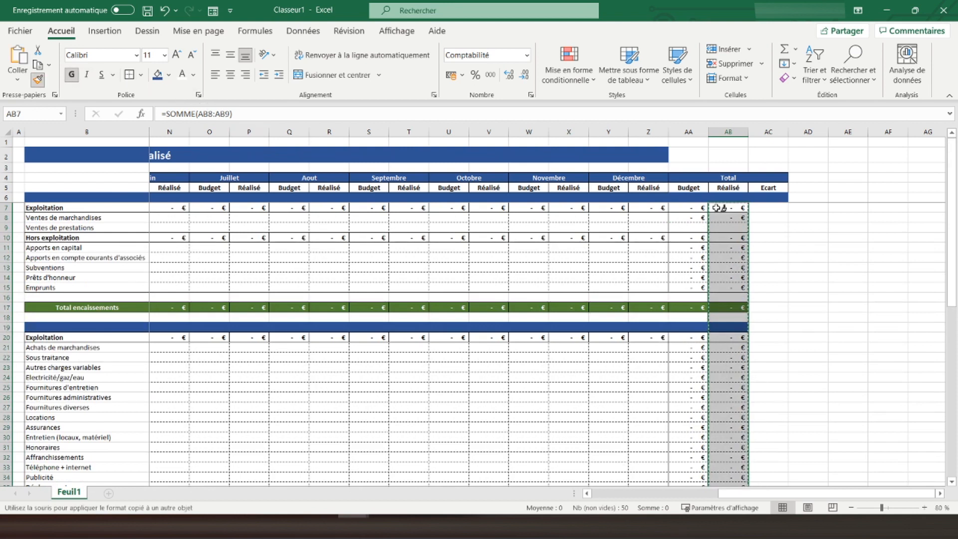
pyautogui.click(771, 206)
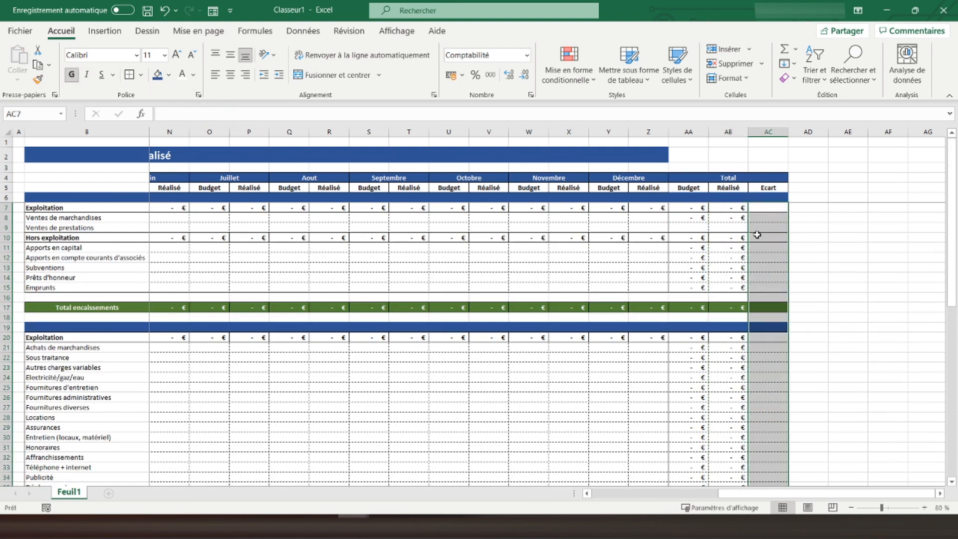
# Enter the formula =AB7-AA7 in AC7 to calculate the Exploitation Ecart
pyautogui.click(760, 210)
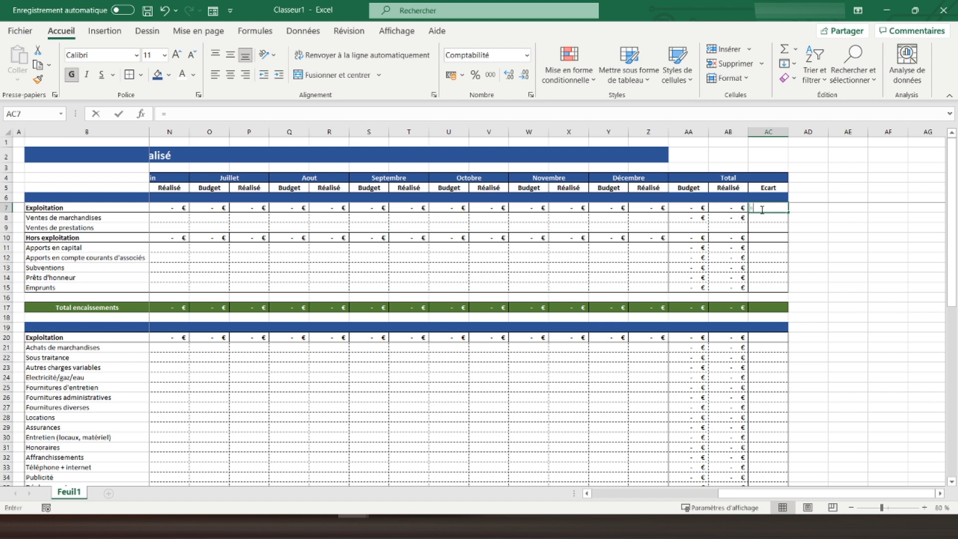
pyautogui.write('=')
pyautogui.press('Left')
pyautogui.write('-')
pyautogui.press('Left')
pyautogui.press('Left')
pyautogui.press('Return')
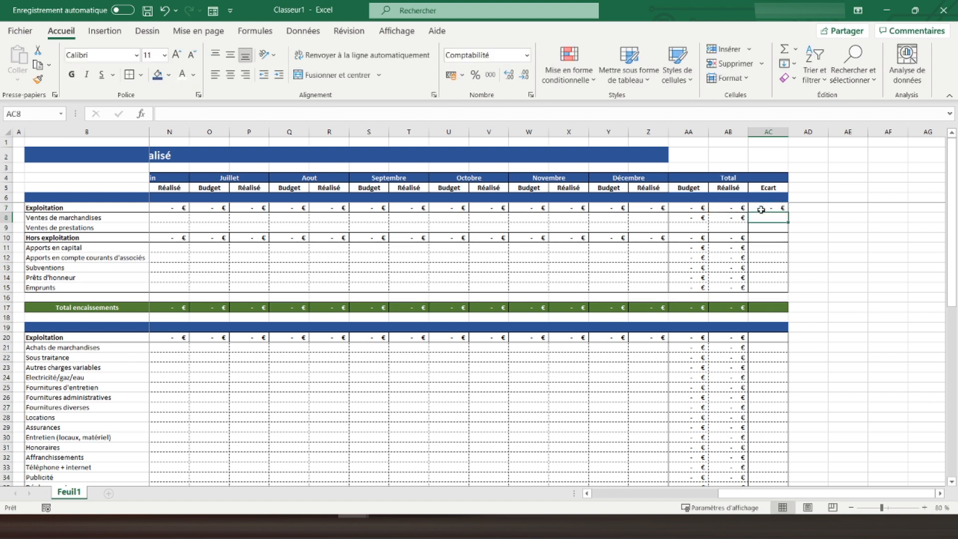
# Copy the Ecart formula from AC7 and paste only the formula into AC8:AC15, AC17, AC20:AC58, AC60 and AC62
pyautogui.click(766, 207)
pyautogui.rightClick(766, 208)
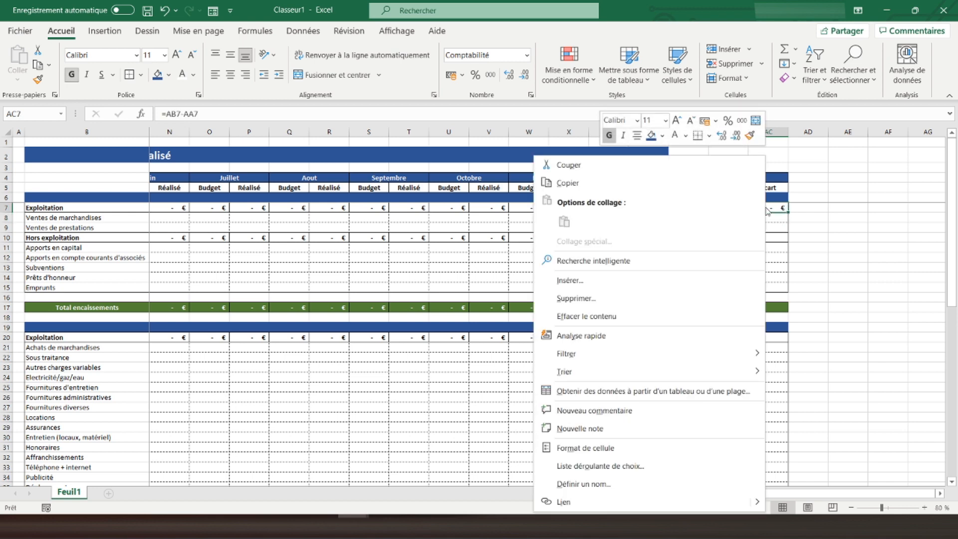
pyautogui.click(662, 189)
pyautogui.moveTo(761, 220); pyautogui.dragTo(766, 289)
pyautogui.click(770, 310)
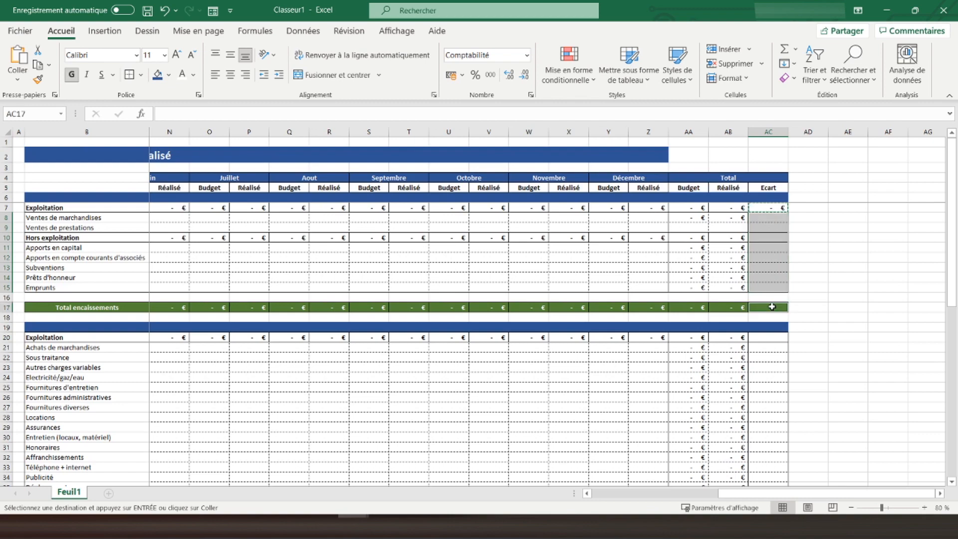
pyautogui.scroll(-4, 810, 336)
pyautogui.scroll(1, 811, 336)
pyautogui.moveTo(760, 250); pyautogui.dragTo(767, 469)
pyautogui.scroll(-4, 767, 449)
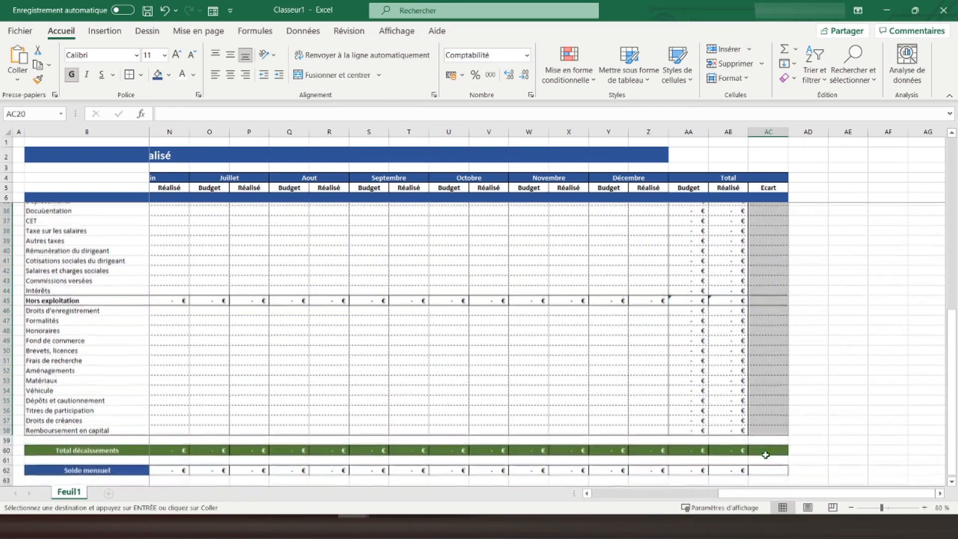
pyautogui.click(761, 359)
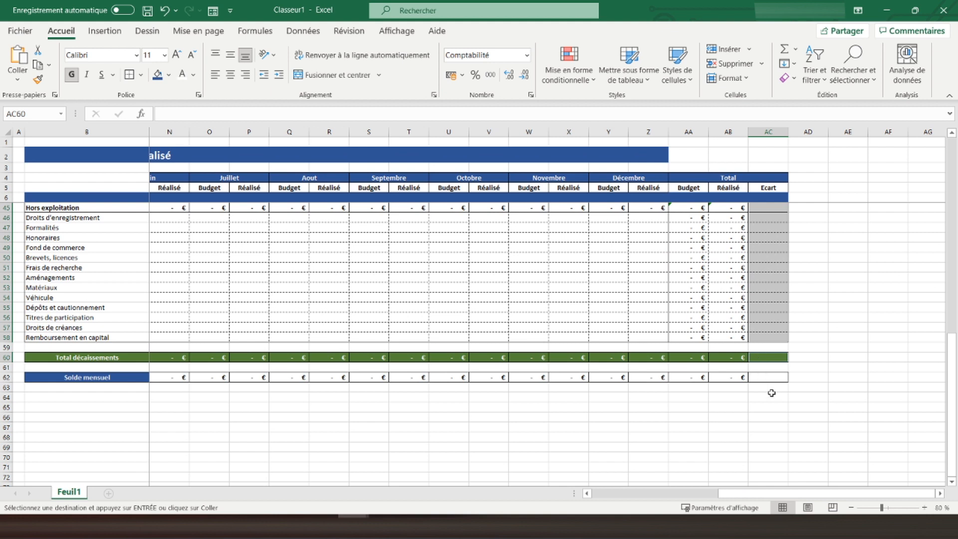
pyautogui.click(765, 381)
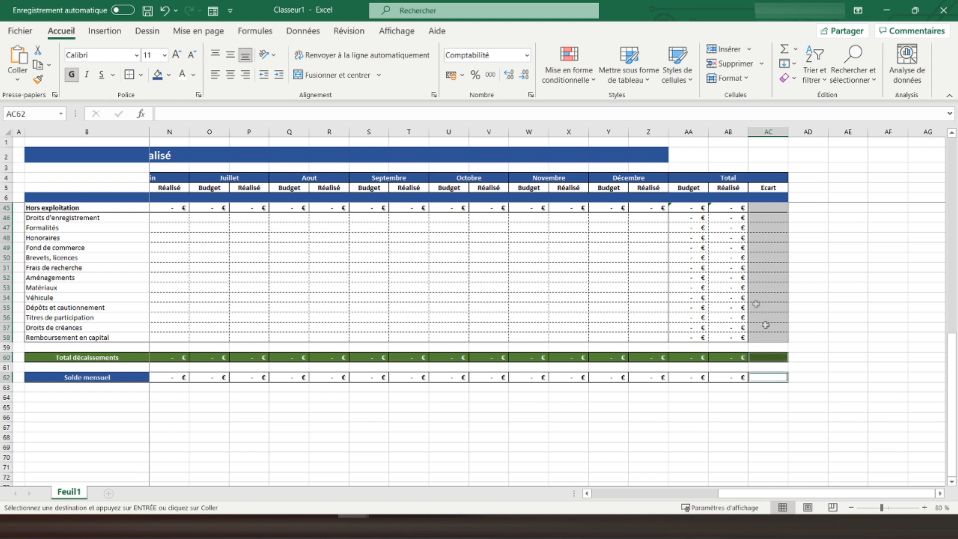
pyautogui.rightClick(764, 294)
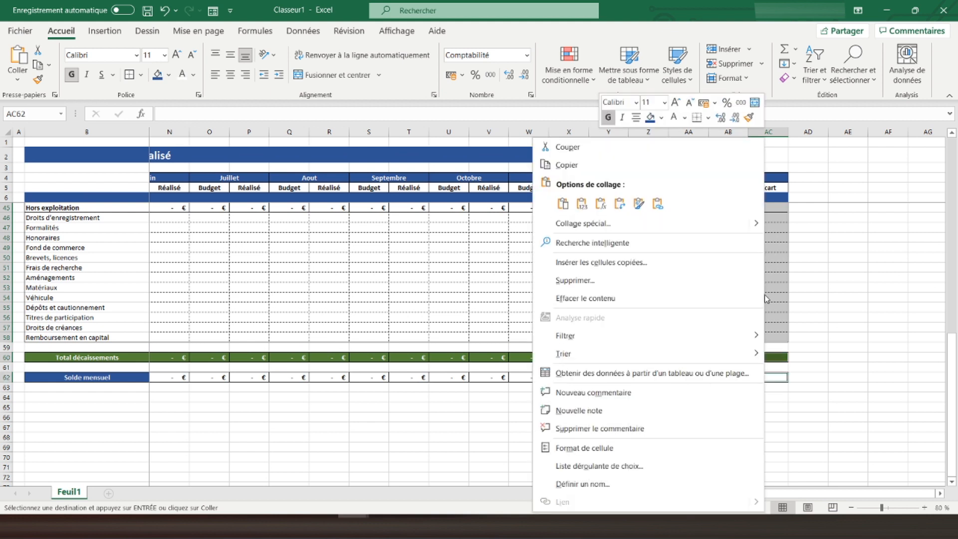
pyautogui.click(601, 204)
# Apply outside borders to the Total Budget cells AA7:AA15
pyautogui.scroll(13, 753, 303)
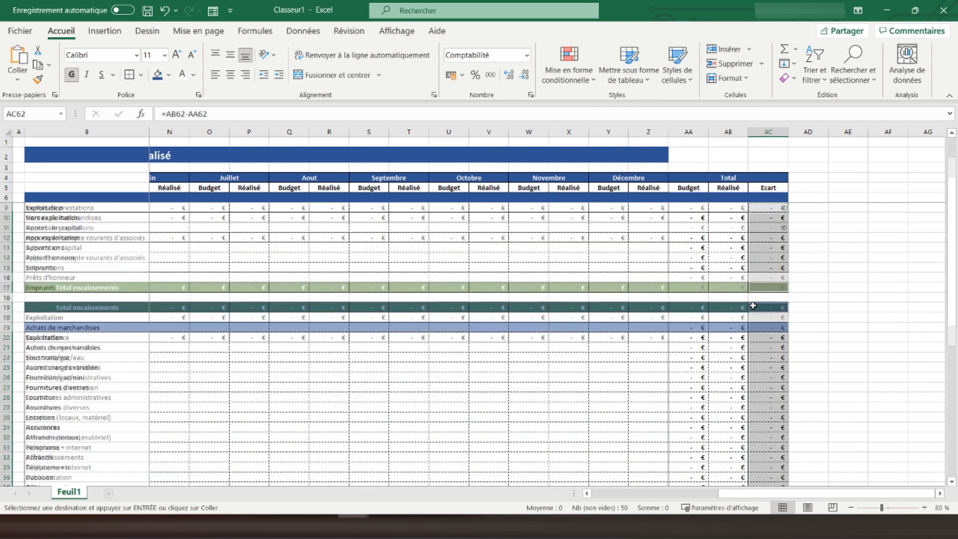
pyautogui.click(693, 210)
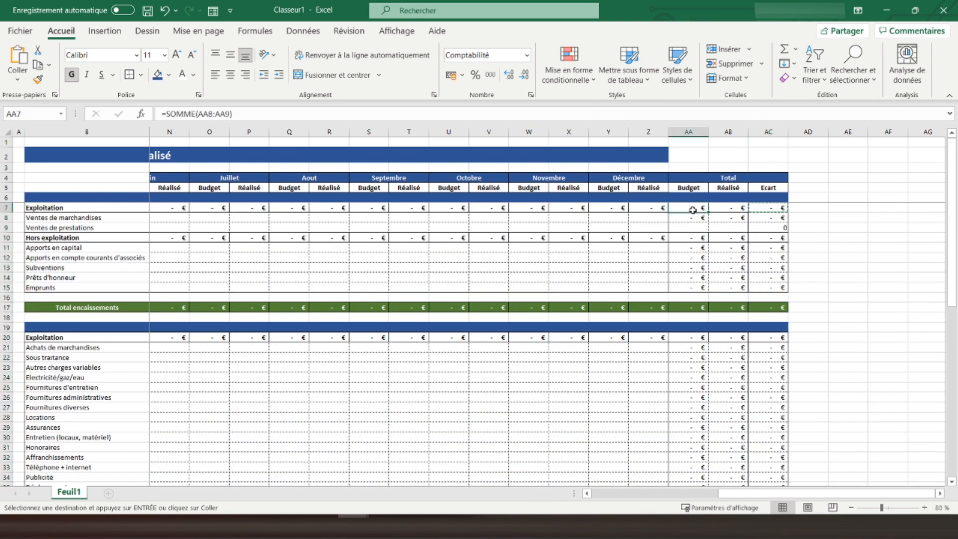
pyautogui.moveTo(694, 218); pyautogui.dragTo(693, 287)
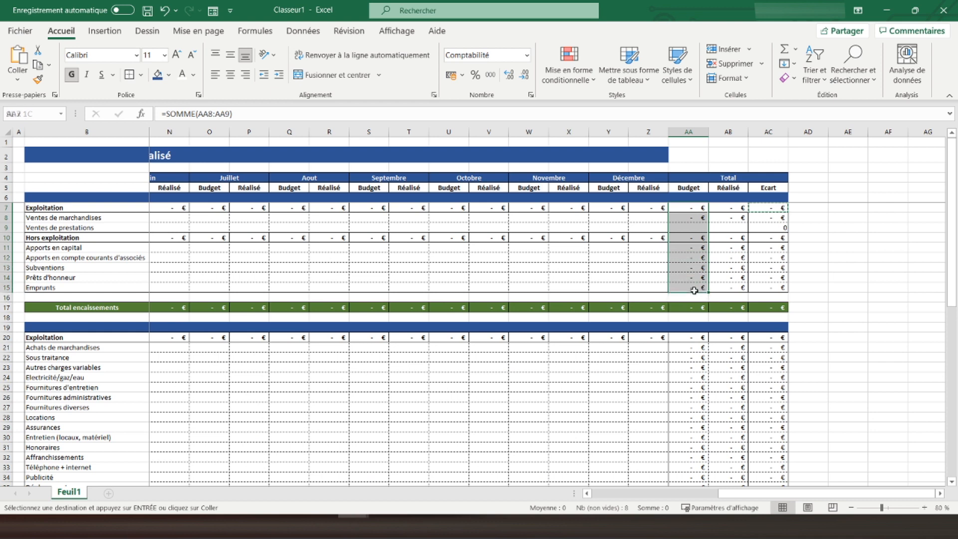
pyautogui.click(141, 75)
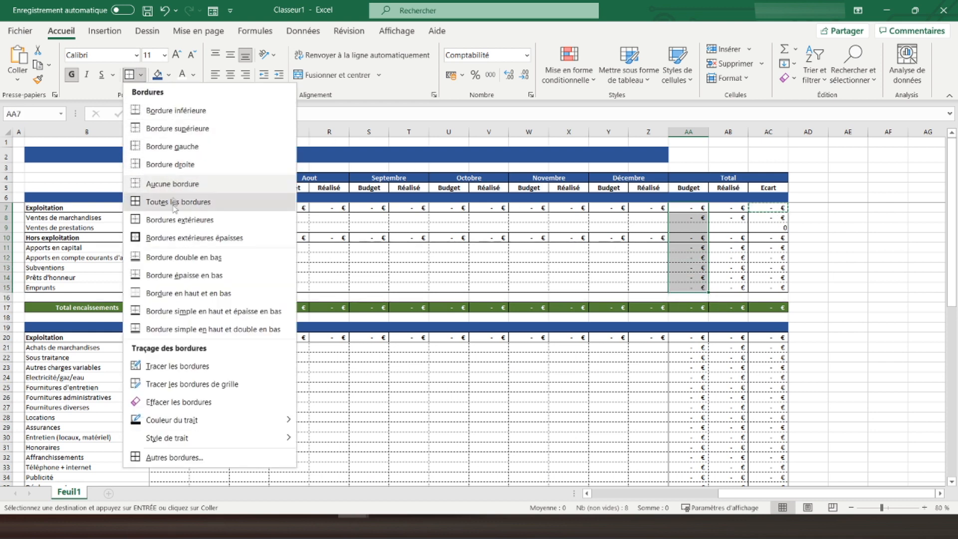
pyautogui.click(175, 220)
pyautogui.click(649, 267)
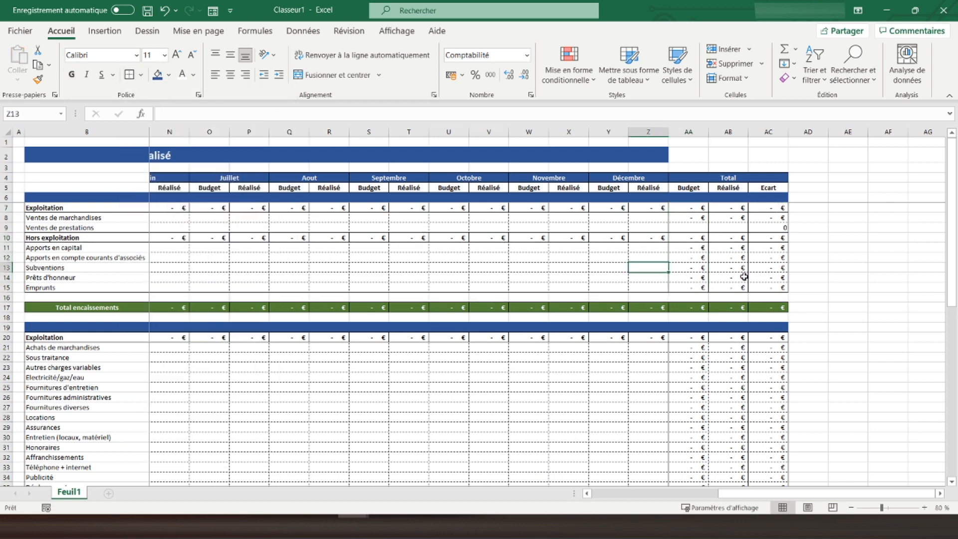
# Apply outside borders to the Total Budget cells of the expense section, AA20:AA58
pyautogui.scroll(-4, 744, 276)
pyautogui.moveTo(684, 220); pyautogui.dragTo(708, 458)
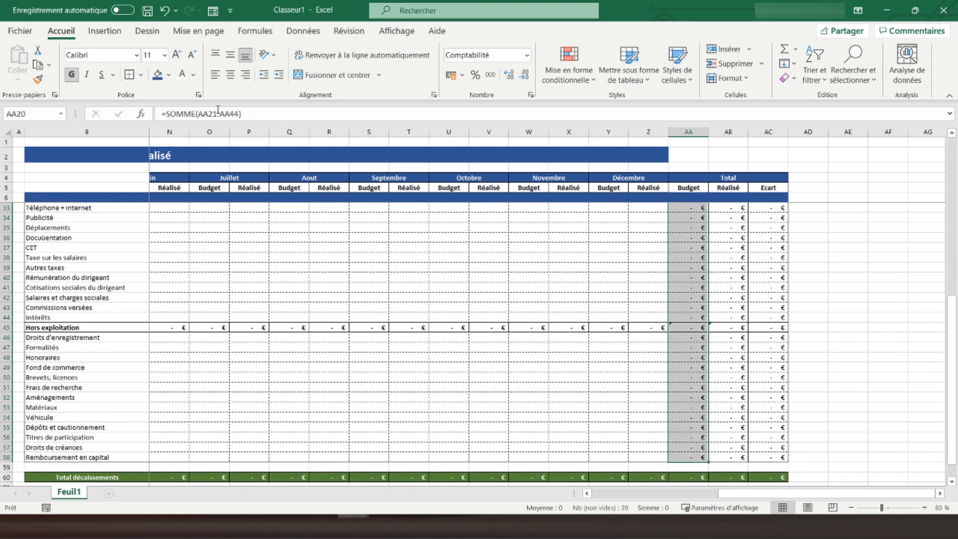
pyautogui.click(718, 266)
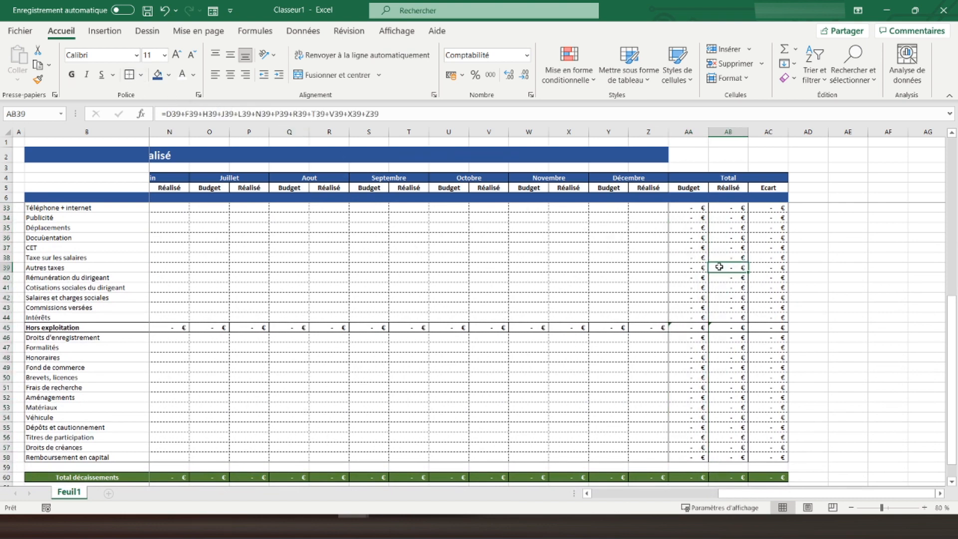
pyautogui.scroll(9, 718, 265)
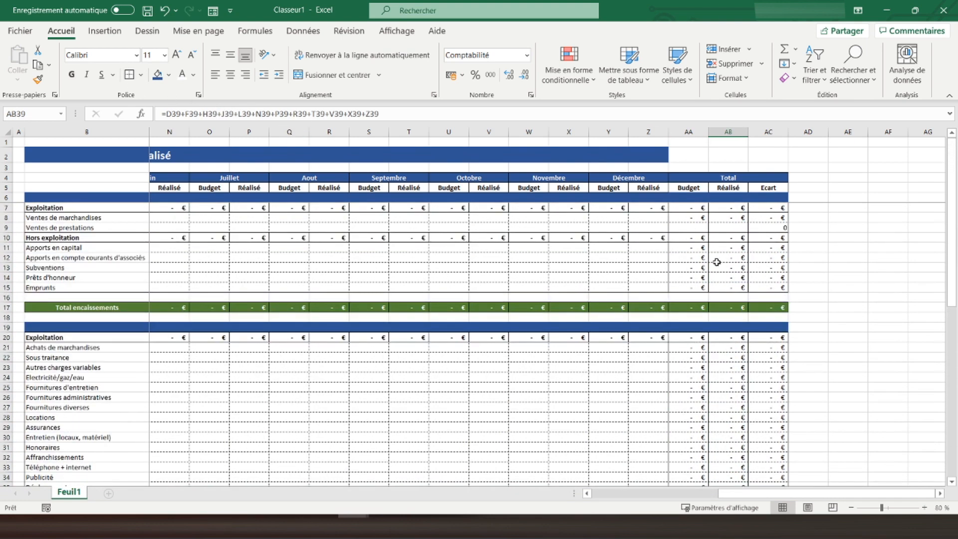
# Copy AA8:AB8 and paste only the formulas into AA9:AB9 on the Ventes de prestations row
pyautogui.click(774, 228)
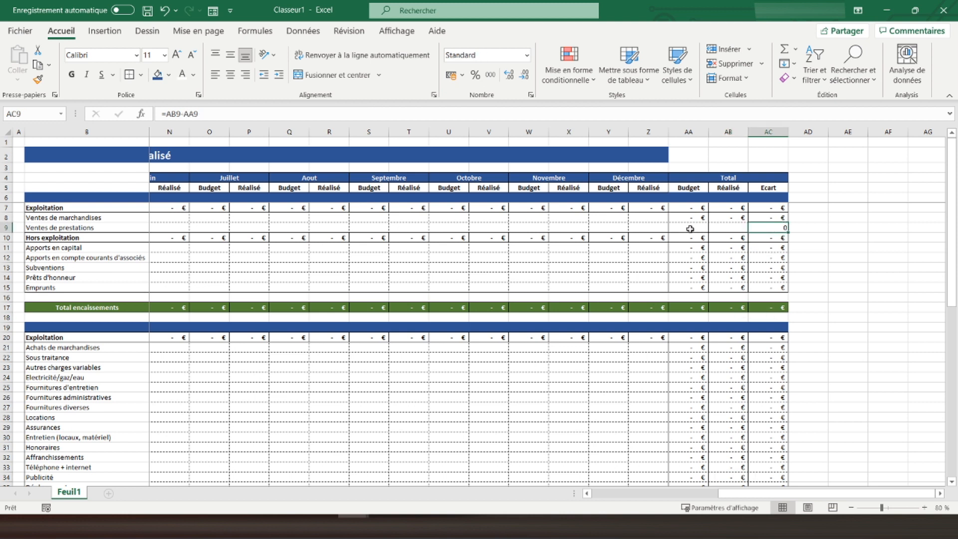
pyautogui.moveTo(763, 227); pyautogui.dragTo(689, 227)
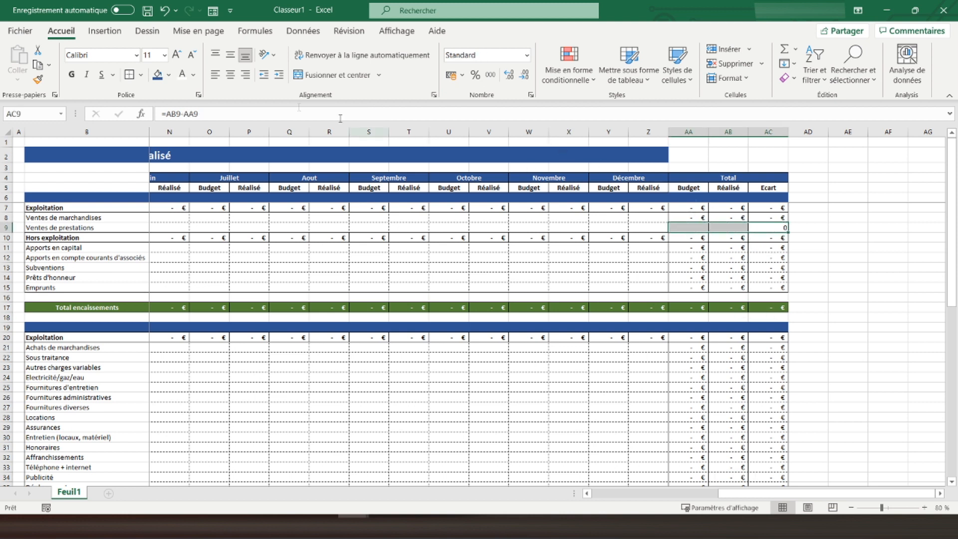
pyautogui.click(689, 218)
pyautogui.moveTo(727, 218); pyautogui.dragTo(728, 218)
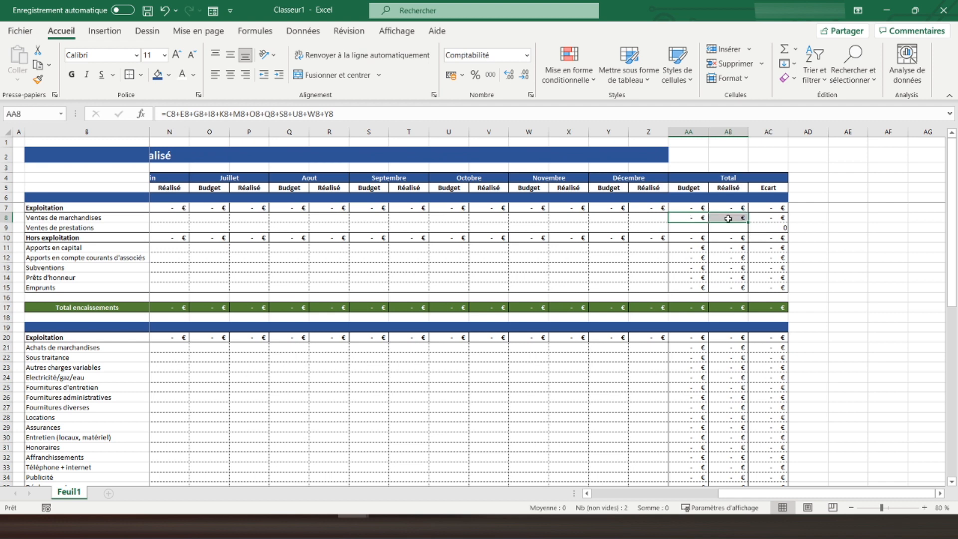
pyautogui.rightClick(728, 219)
pyautogui.click(619, 184)
pyautogui.click(682, 226)
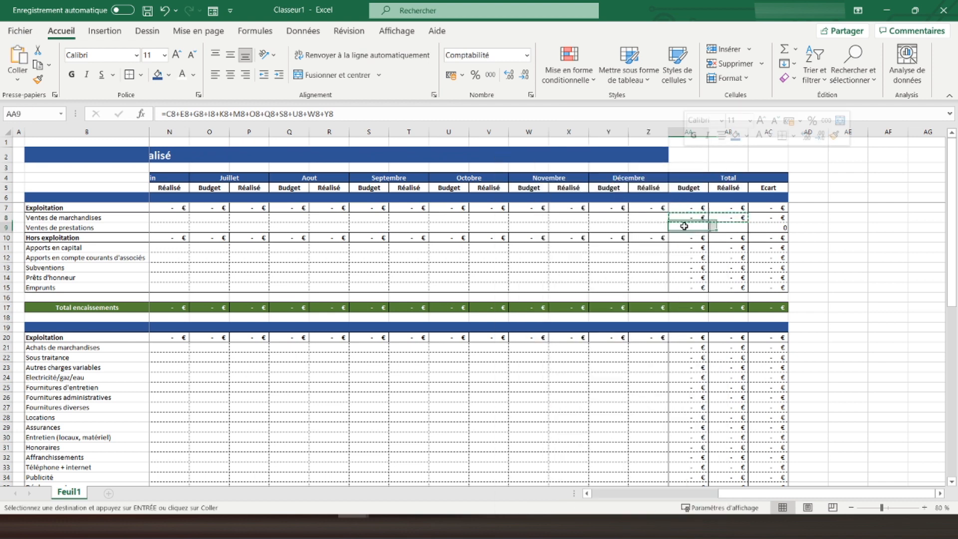
pyautogui.rightClick(685, 228)
pyautogui.click(752, 222)
# Check the cell references of the Ecart formula in AC9
pyautogui.click(769, 228)
pyautogui.click(472, 111)
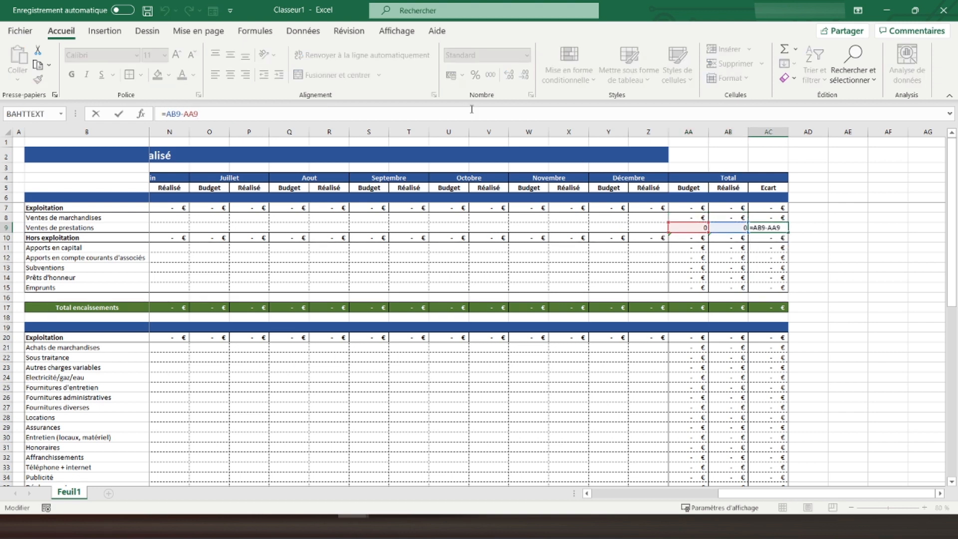
pyautogui.press('Return')
# Apply the euro accounting number format to AA9:AC9
pyautogui.moveTo(684, 227); pyautogui.dragTo(775, 228)
pyautogui.click(451, 75)
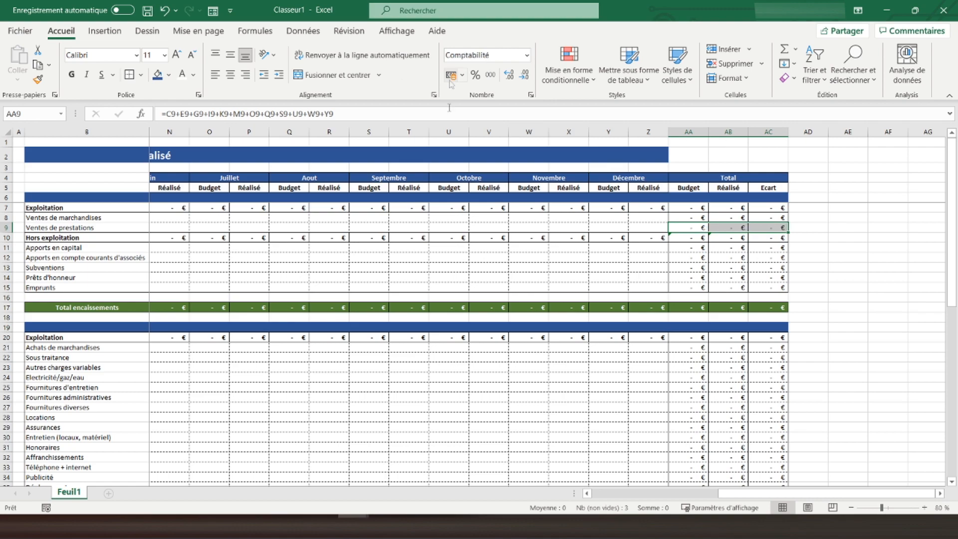
pyautogui.click(693, 267)
pyautogui.scroll(-7, 692, 318)
pyautogui.scroll(-5, 692, 318)
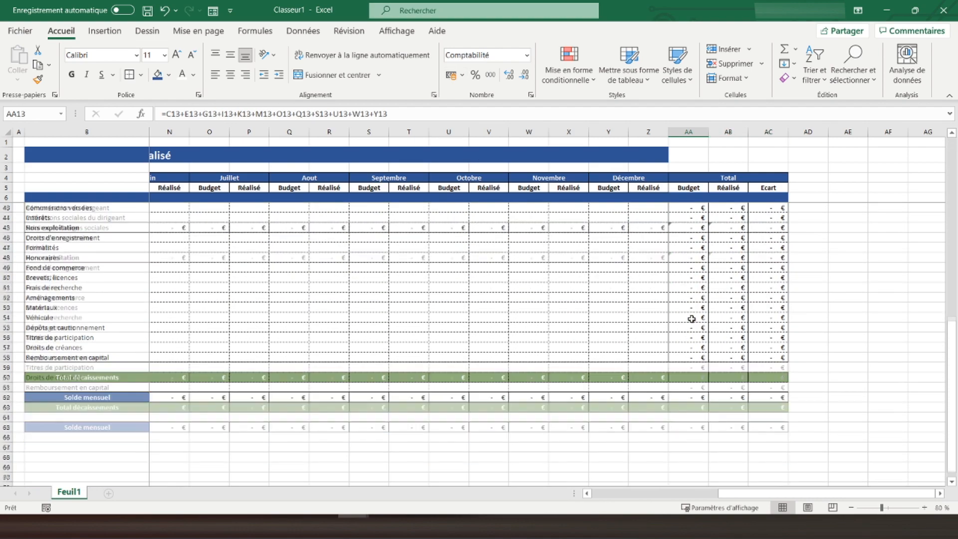
pyautogui.scroll(12, 670, 352)
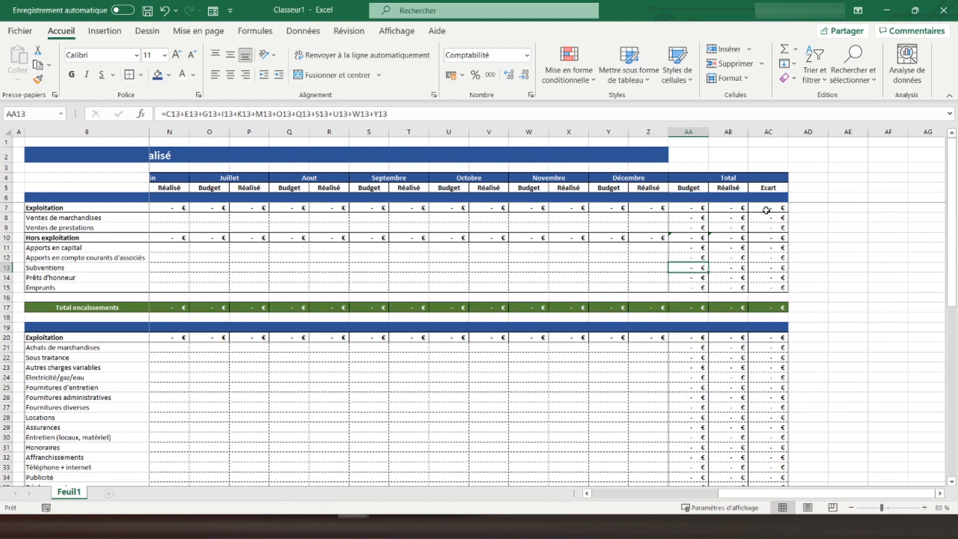
# Fill the Total Budget cells AA7:AA15 and AA20:AA58 with the lightest green theme colour
pyautogui.moveTo(765, 209); pyautogui.dragTo(769, 218)
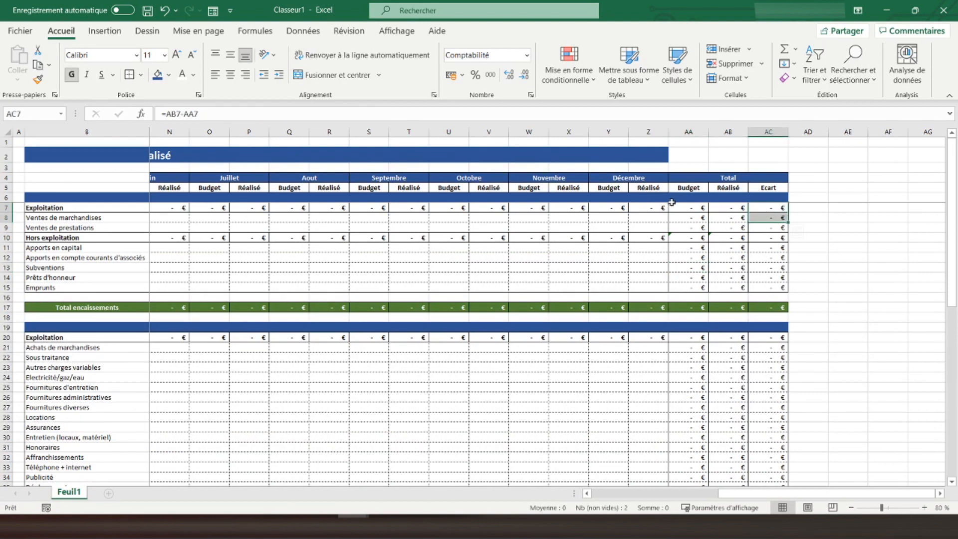
pyautogui.moveTo(682, 206); pyautogui.dragTo(691, 295)
pyautogui.scroll(-3, 691, 295)
pyautogui.moveTo(689, 248); pyautogui.dragTo(692, 464)
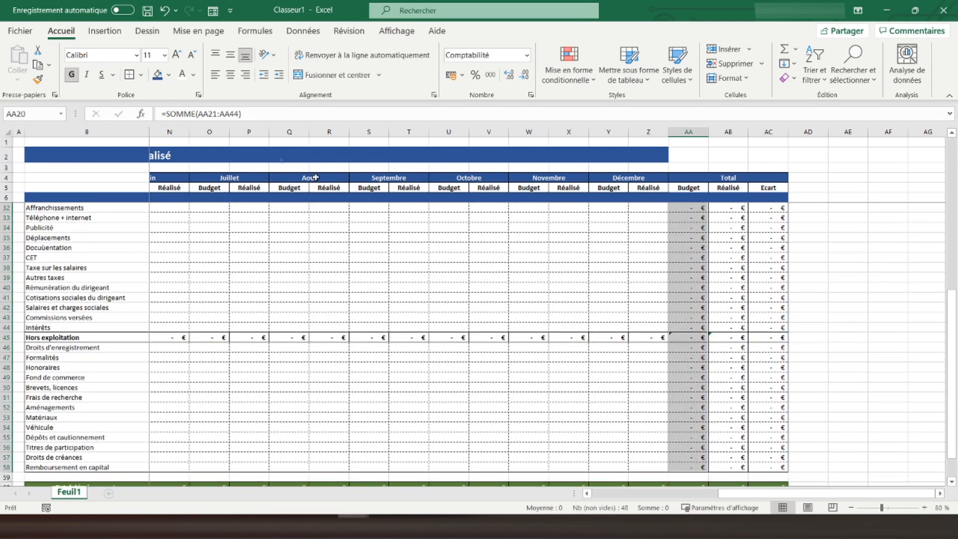
pyautogui.click(170, 74)
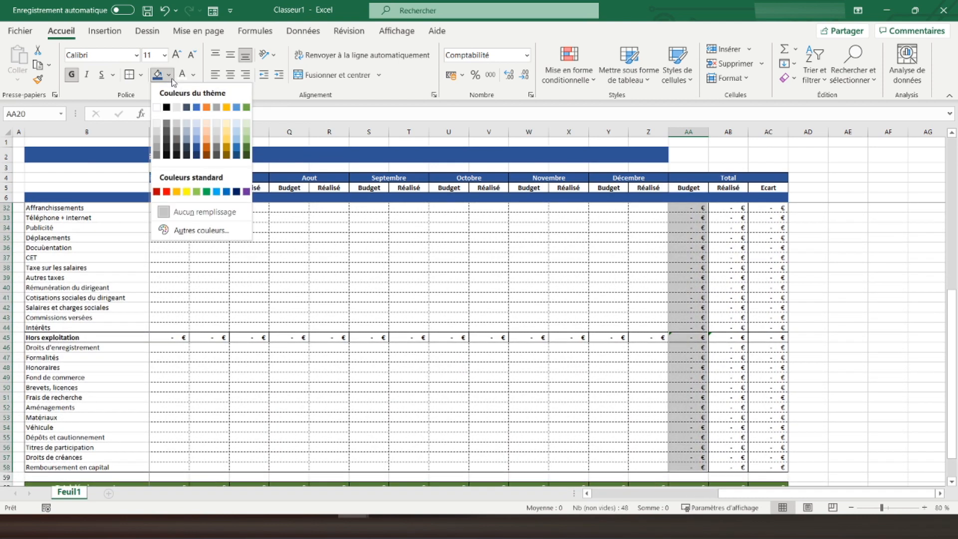
pyautogui.click(248, 124)
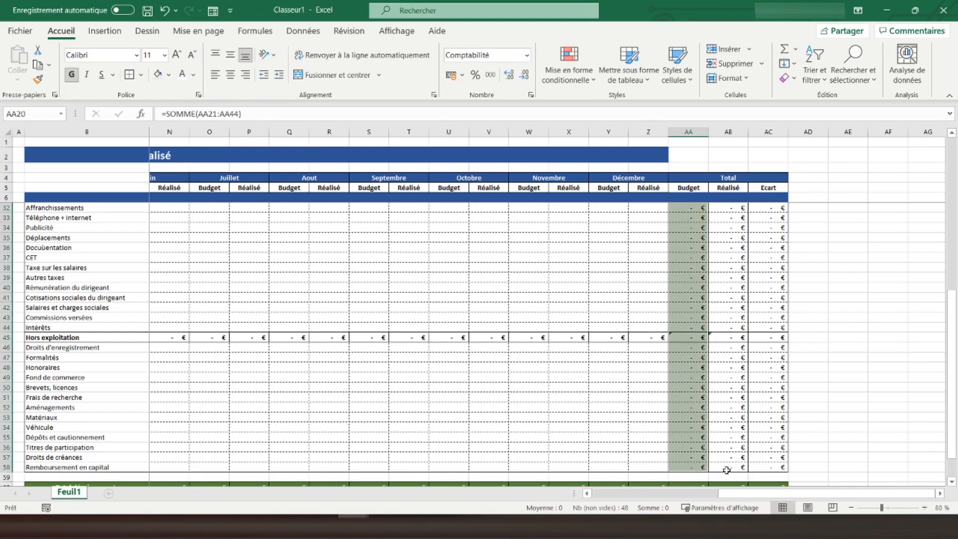
# Fill the Total Réalisé cells AB7:AB15 and AB20:AB58 with the second-lightest green theme colour
pyautogui.moveTo(721, 468); pyautogui.dragTo(728, 223)
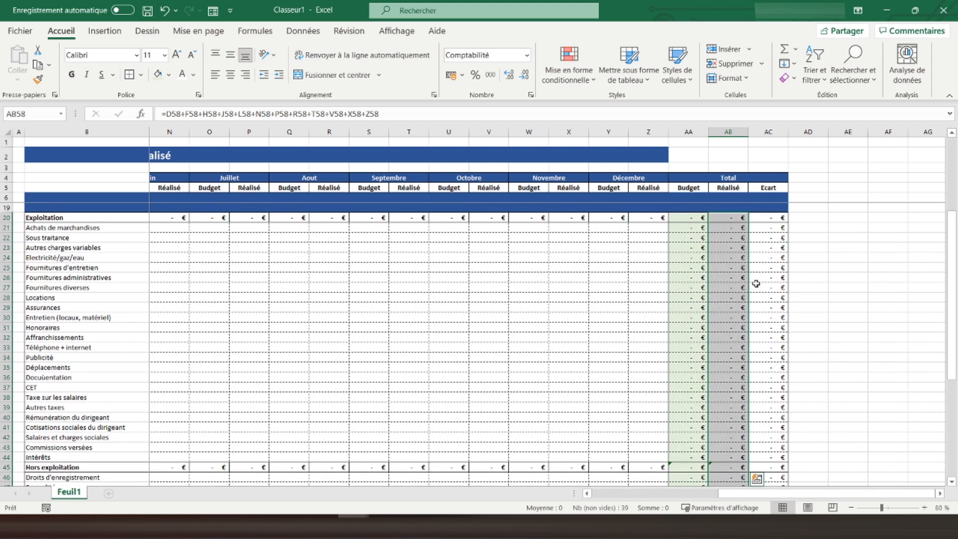
pyautogui.scroll(4, 758, 305)
pyautogui.moveTo(730, 289); pyautogui.dragTo(734, 205)
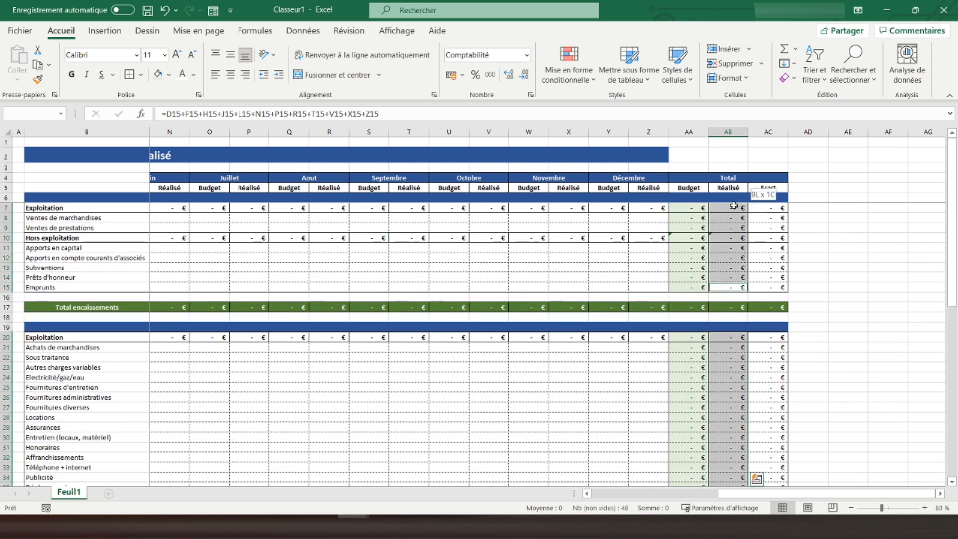
pyautogui.click(169, 75)
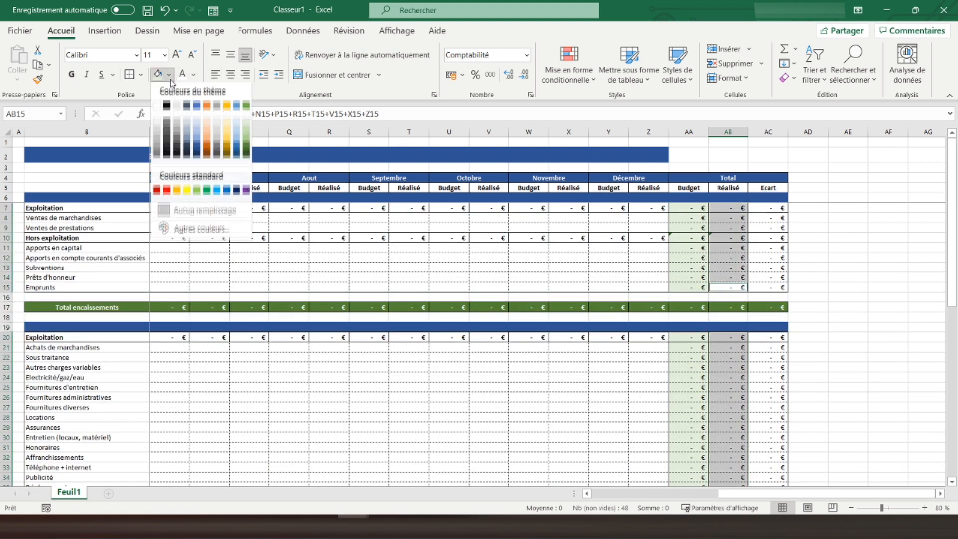
pyautogui.click(247, 137)
# Fill the Ecart cells AC7:AC15 and AC20:AC58 with the lightest gold theme colour
pyautogui.moveTo(769, 212); pyautogui.dragTo(790, 299)
pyautogui.scroll(-2, 809, 288)
pyautogui.scroll(-2, 810, 289)
pyautogui.moveTo(767, 218); pyautogui.dragTo(765, 463)
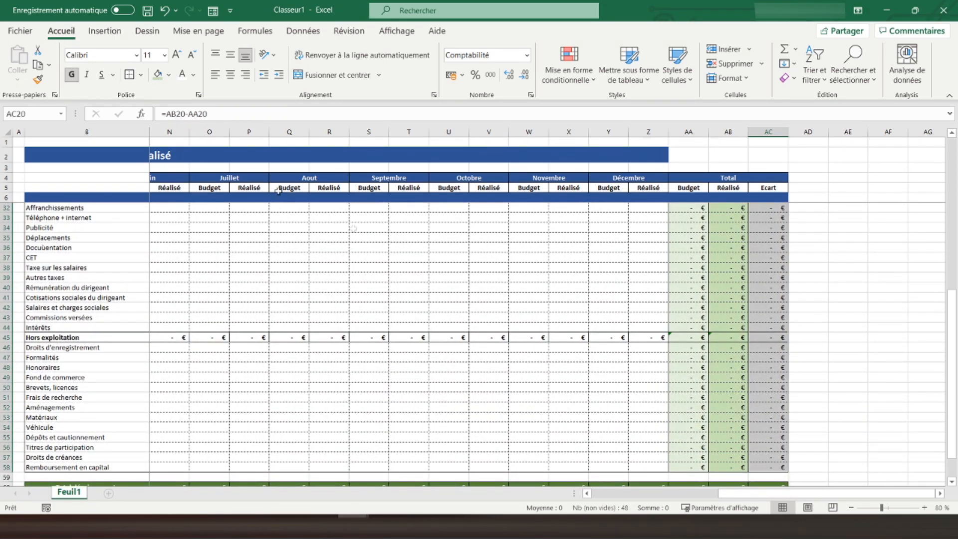
pyautogui.click(170, 75)
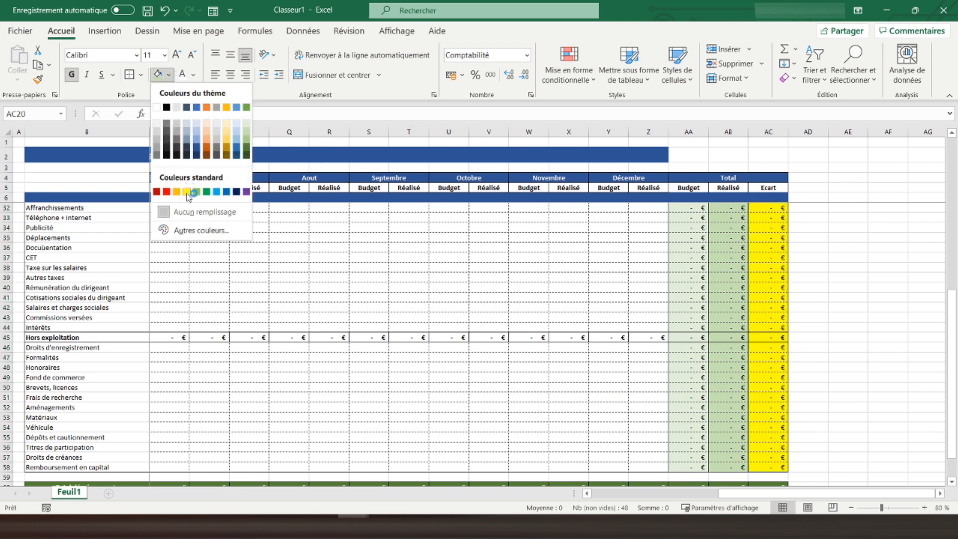
pyautogui.click(227, 127)
pyautogui.scroll(8, 602, 246)
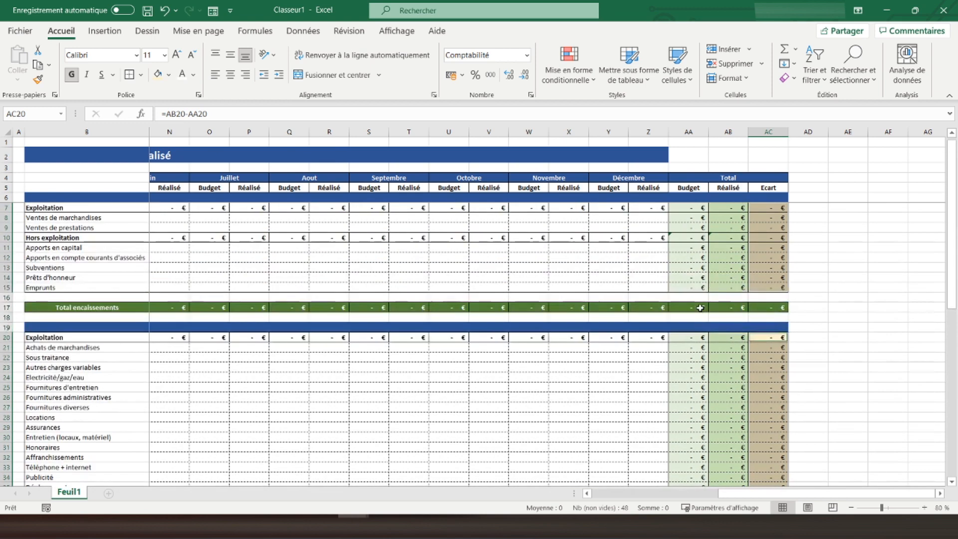
# Fill the January Budget cells C7:C15 and C20:C58 with the lightest grey theme colour
pyautogui.click(600, 225)
pyautogui.press('Left')
pyautogui.press('Left')
pyautogui.press('Left')
pyautogui.press('Left')
pyautogui.press('Left')
pyautogui.press('Left')
pyautogui.press('Left')
pyautogui.press('Left')
pyautogui.press('Left')
pyautogui.press('Left')
pyautogui.press('Left')
pyautogui.press('Left')
pyautogui.press('Left')
pyautogui.press('Left')
pyautogui.press('Left')
pyautogui.press('Left')
pyautogui.press('Left')
pyautogui.press('Left')
pyautogui.press('Left')
pyautogui.press('Left')
pyautogui.press('Right')
pyautogui.press('Right')
pyautogui.press('Up')
pyautogui.press('Up')
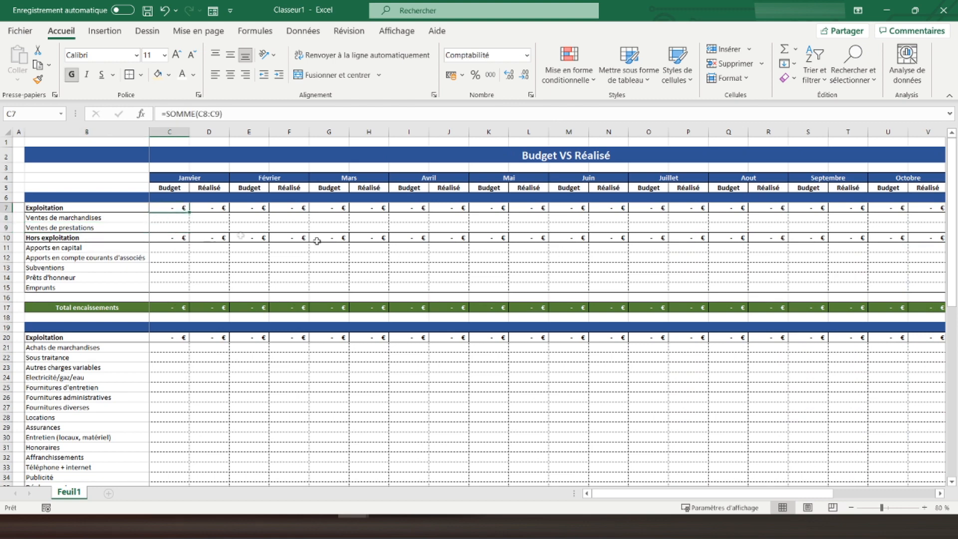
pyautogui.moveTo(171, 207); pyautogui.dragTo(172, 288)
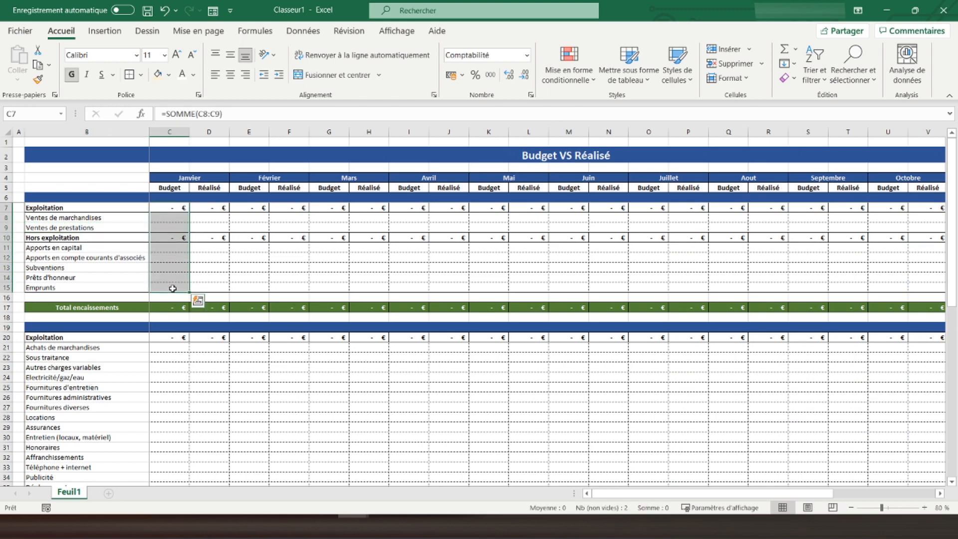
pyautogui.scroll(-3, 172, 287)
pyautogui.moveTo(168, 247); pyautogui.dragTo(177, 464)
pyautogui.scroll(8, 208, 339)
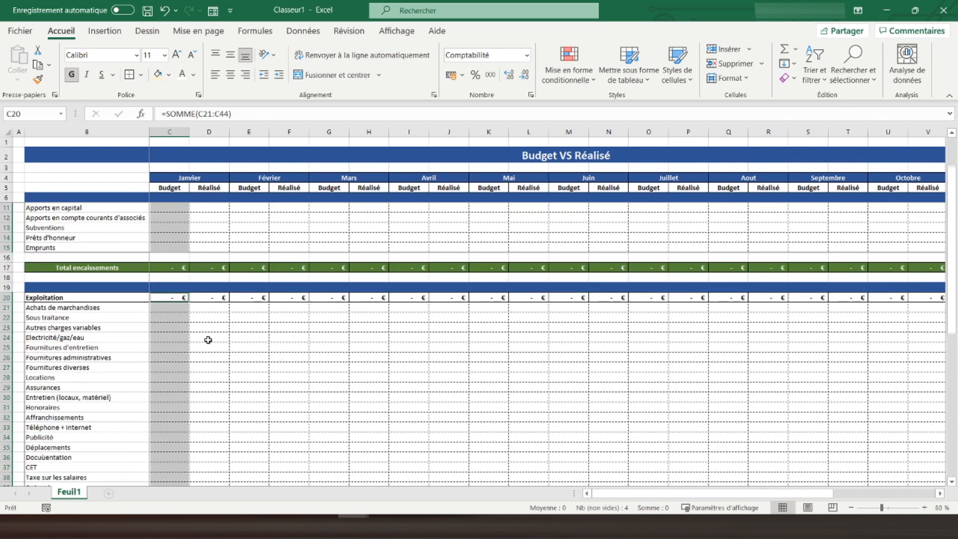
pyautogui.click(169, 80)
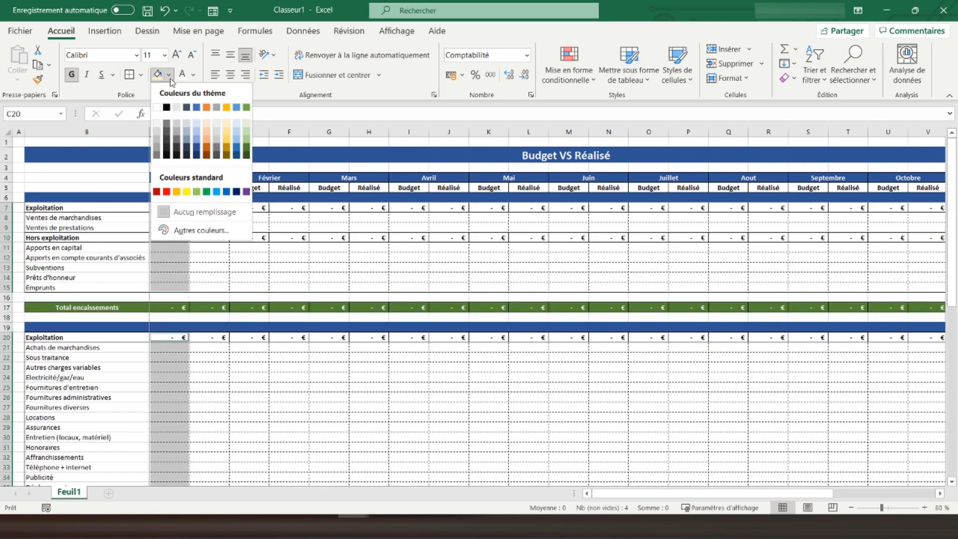
pyautogui.click(156, 128)
pyautogui.click(159, 233)
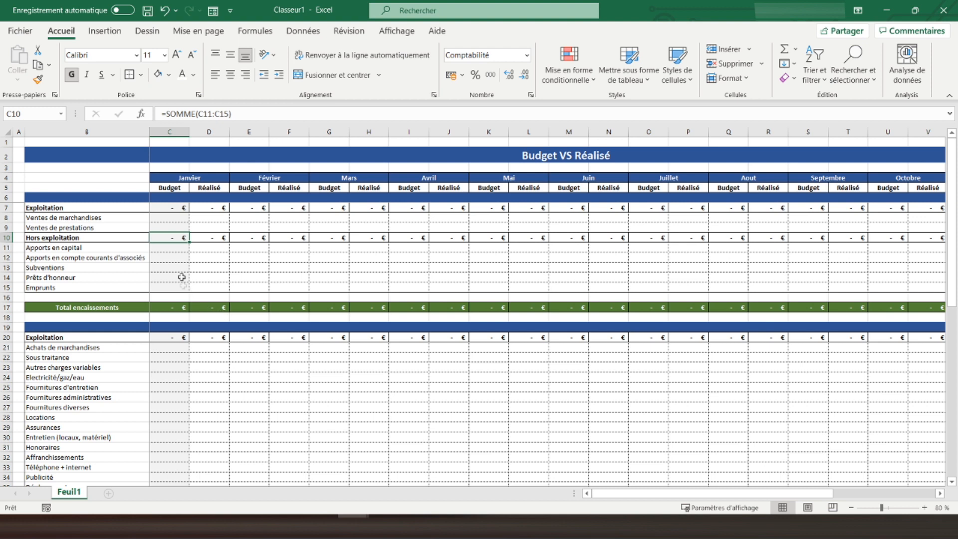
# Fill the January Réalisé cells D7:D15 and D20:D58 with a darker grey theme colour than the Budget column
pyautogui.moveTo(200, 205); pyautogui.dragTo(223, 459)
pyautogui.scroll(-2, 212, 295)
pyautogui.scroll(9, 240, 381)
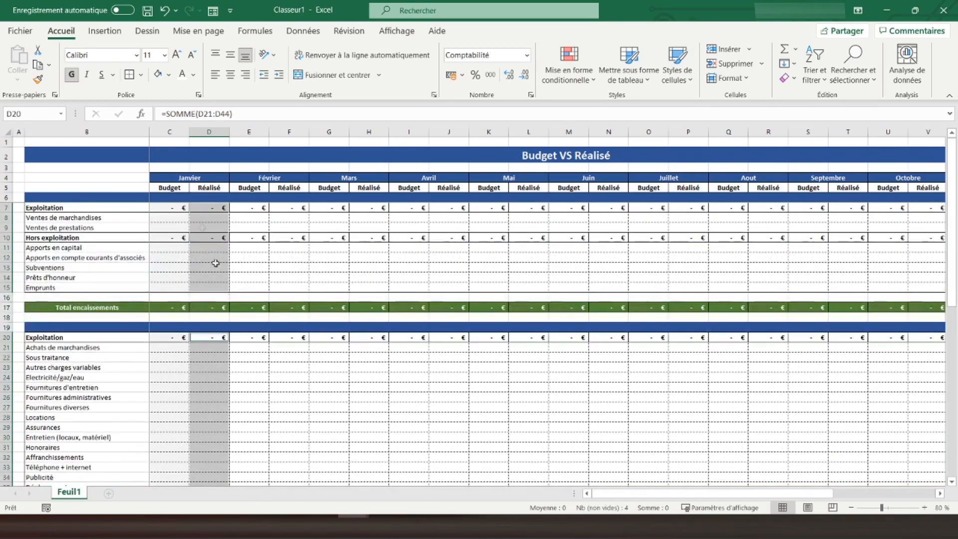
pyautogui.click(169, 74)
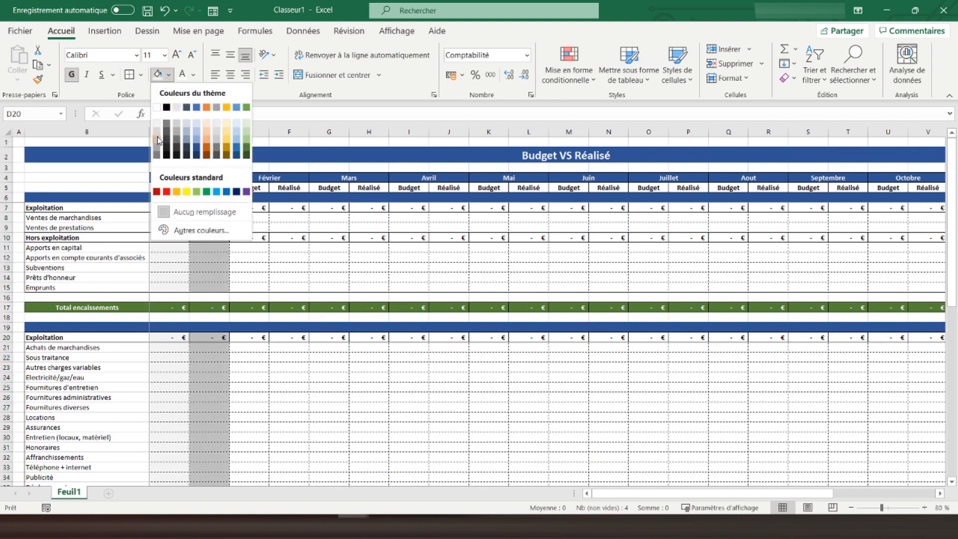
pyautogui.click(157, 142)
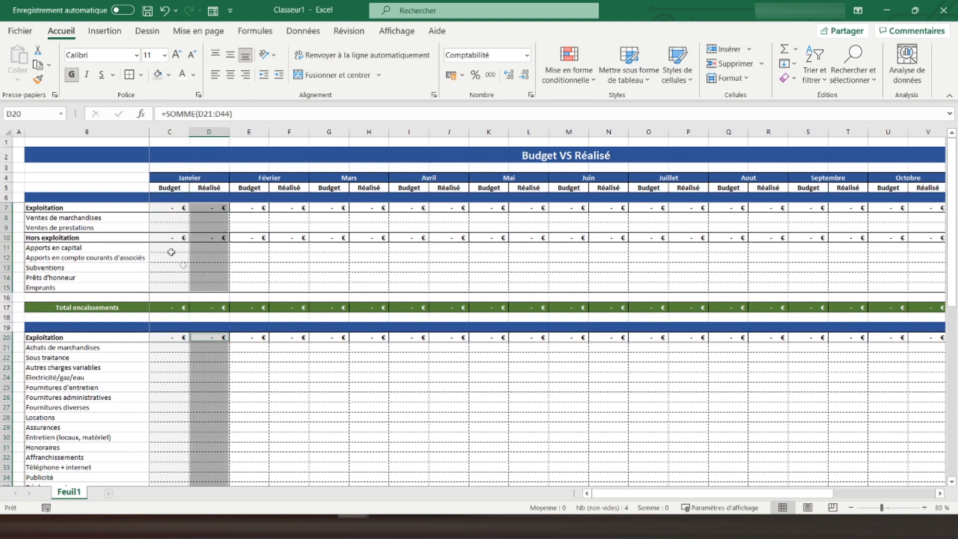
# Copy the formatting of January's Budget and Réalisé columns, from row 7 down to Remboursement en capital, onto every month from Février to Décembre
pyautogui.click(164, 208)
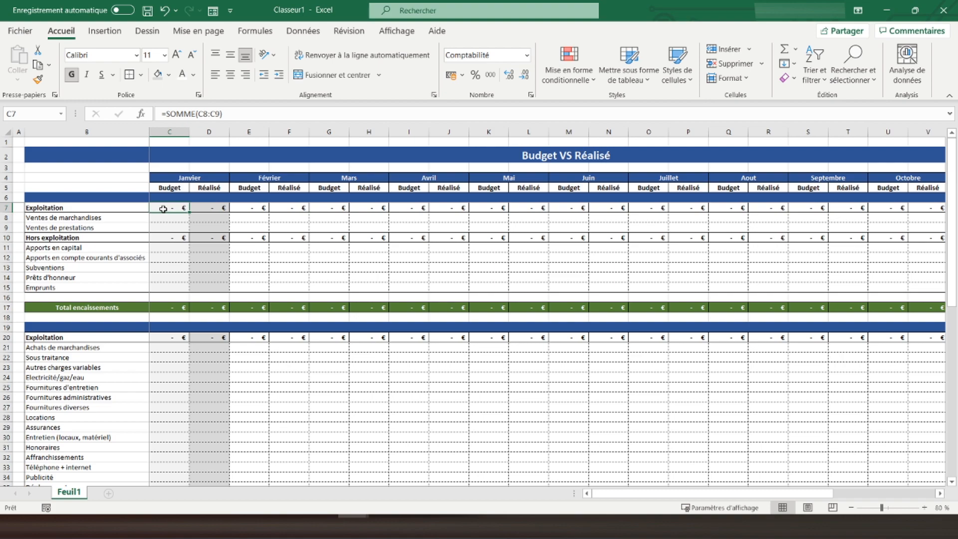
pyautogui.moveTo(163, 209); pyautogui.dragTo(218, 432)
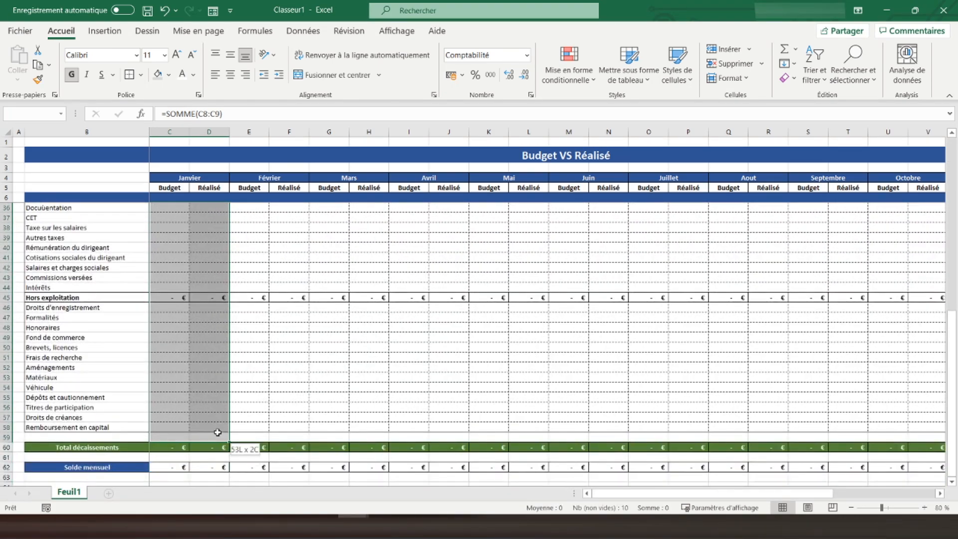
pyautogui.scroll(10, 321, 372)
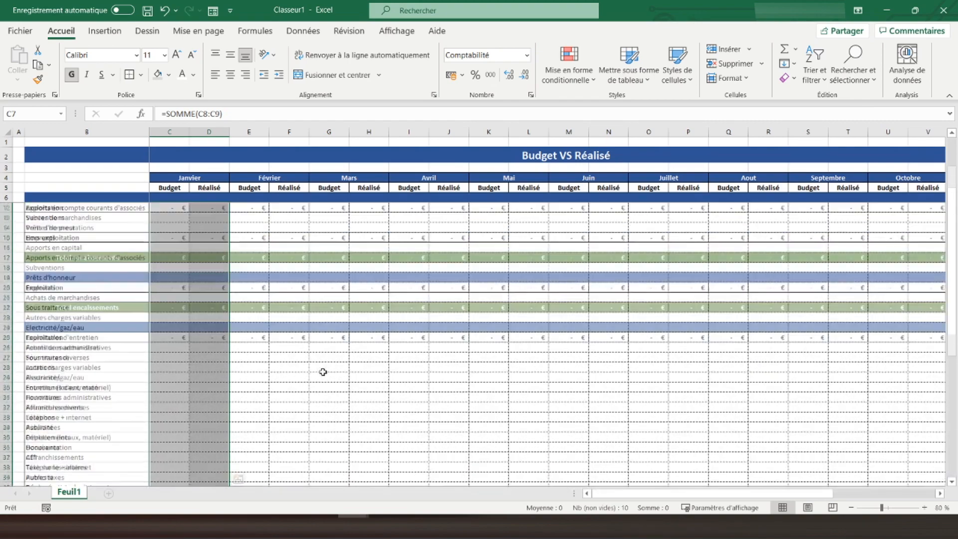
pyautogui.click(39, 80)
pyautogui.click(255, 207)
pyautogui.click(330, 207)
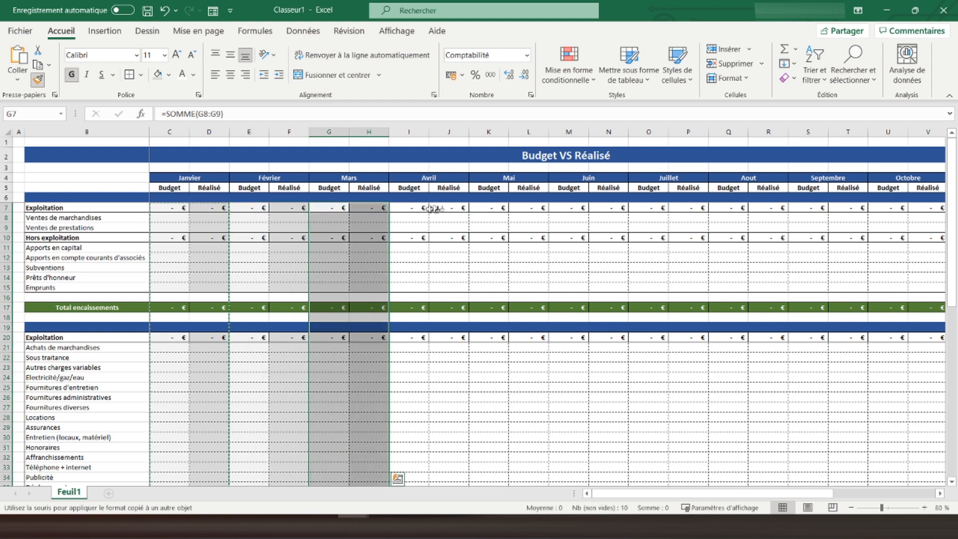
pyautogui.click(419, 207)
pyautogui.click(487, 208)
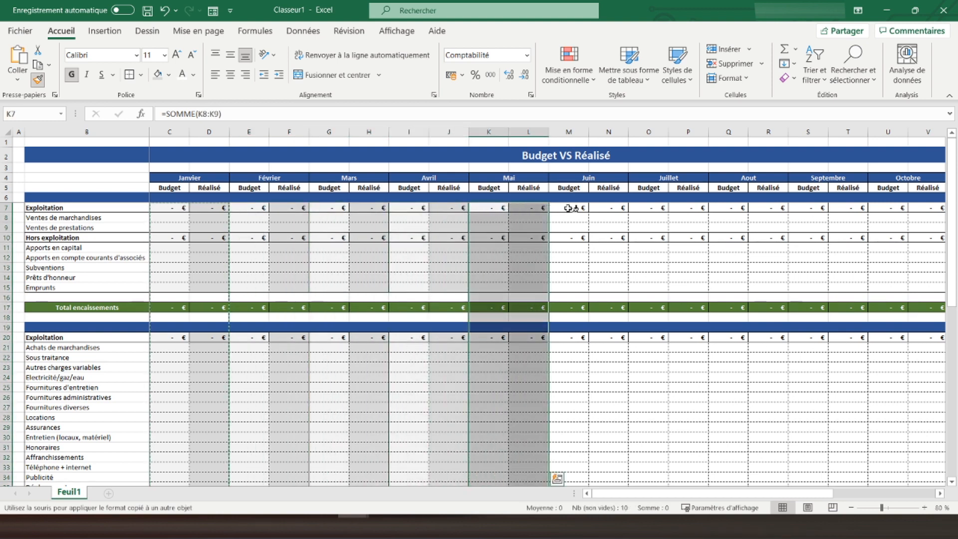
pyautogui.click(568, 208)
pyautogui.click(660, 207)
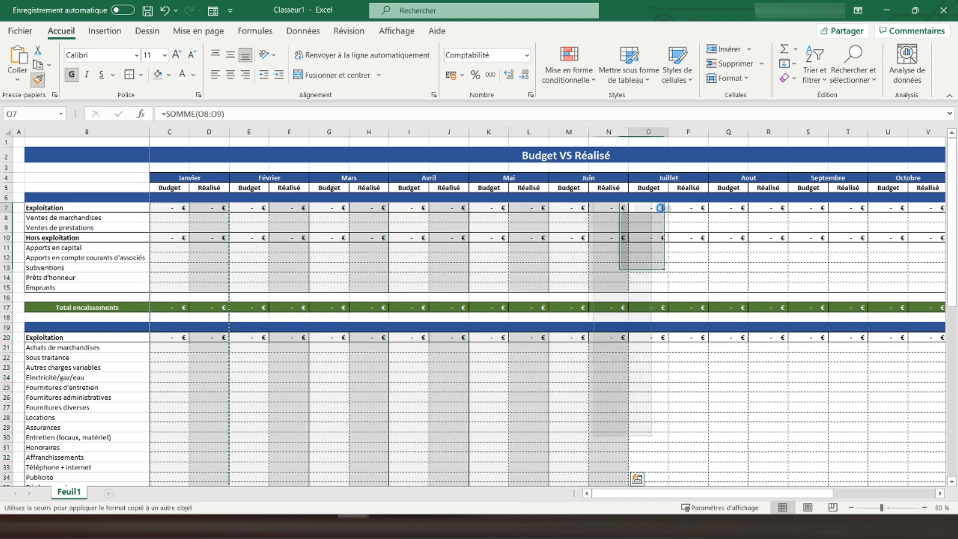
pyautogui.click(737, 207)
pyautogui.click(803, 208)
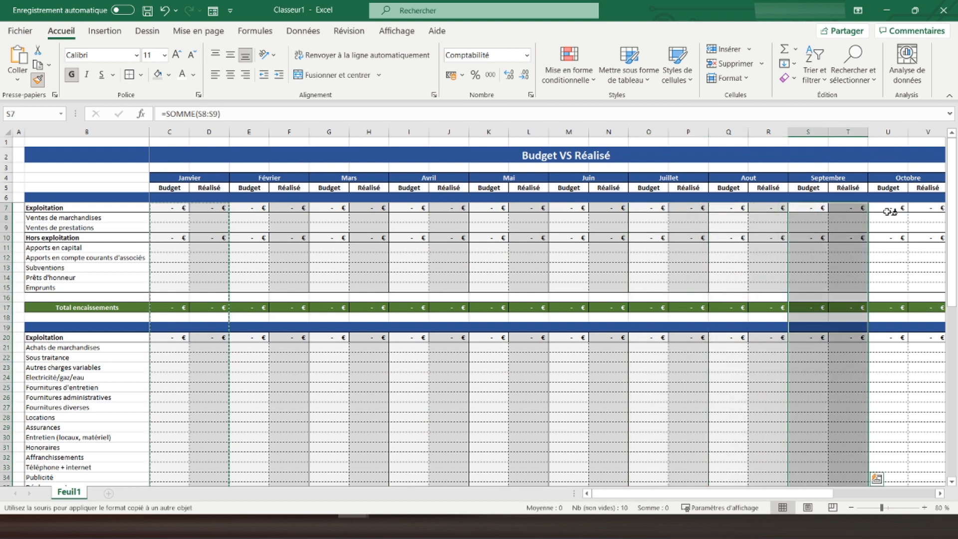
pyautogui.click(893, 207)
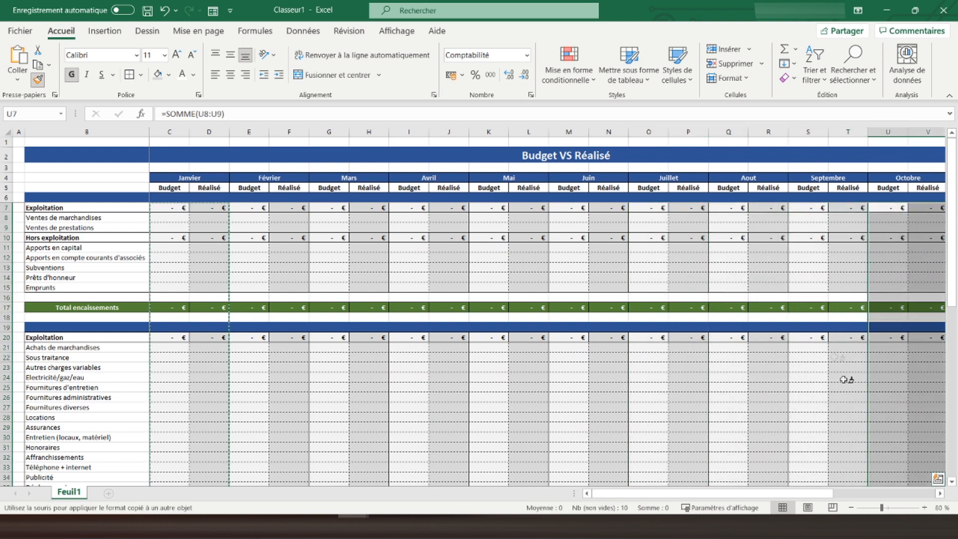
pyautogui.click(939, 494)
pyautogui.hscroll(8, 940, 493)
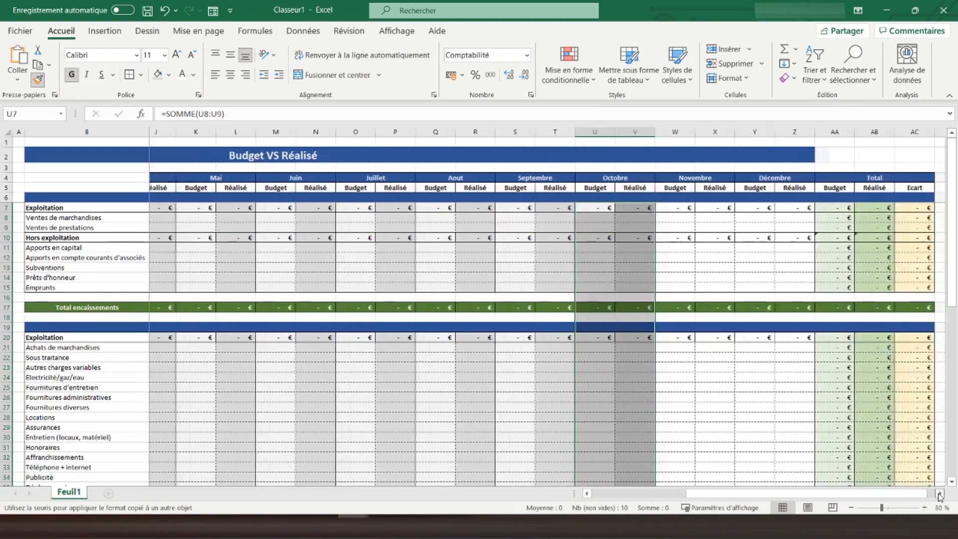
pyautogui.click(648, 207)
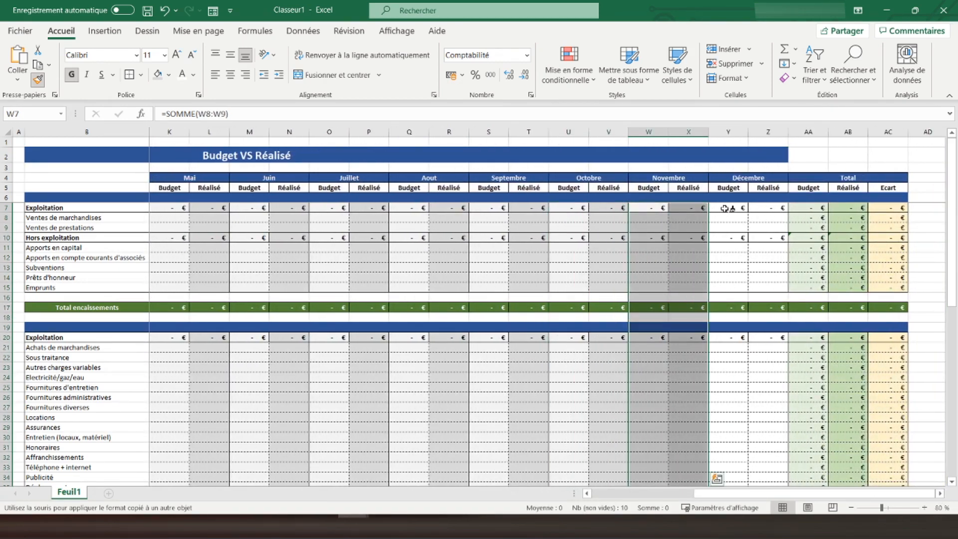
pyautogui.click(725, 208)
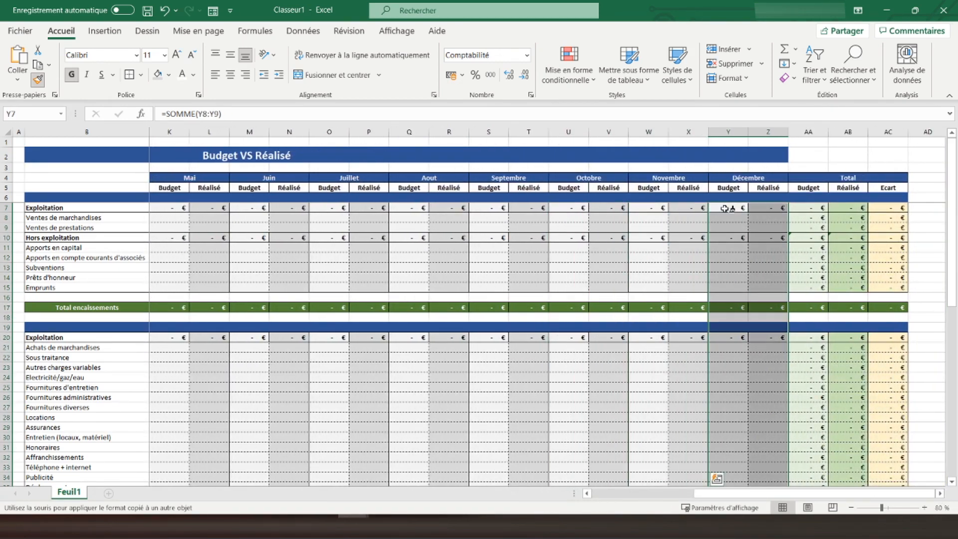
pyautogui.click(37, 79)
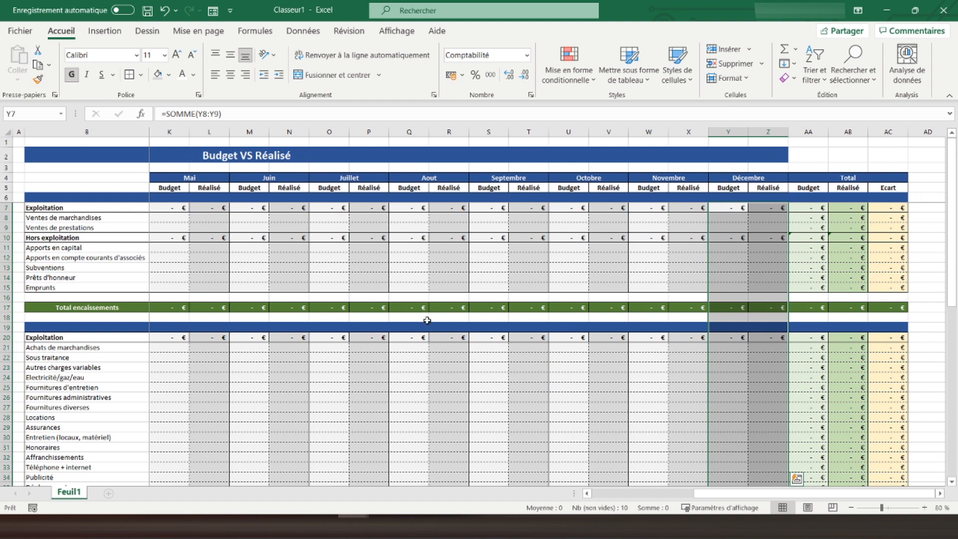
# Examine the shading of the monthly columns from Décembre back to Janvier and down to the Solde mensuel row
pyautogui.press('Left')
pyautogui.press('Left')
pyautogui.press('Left')
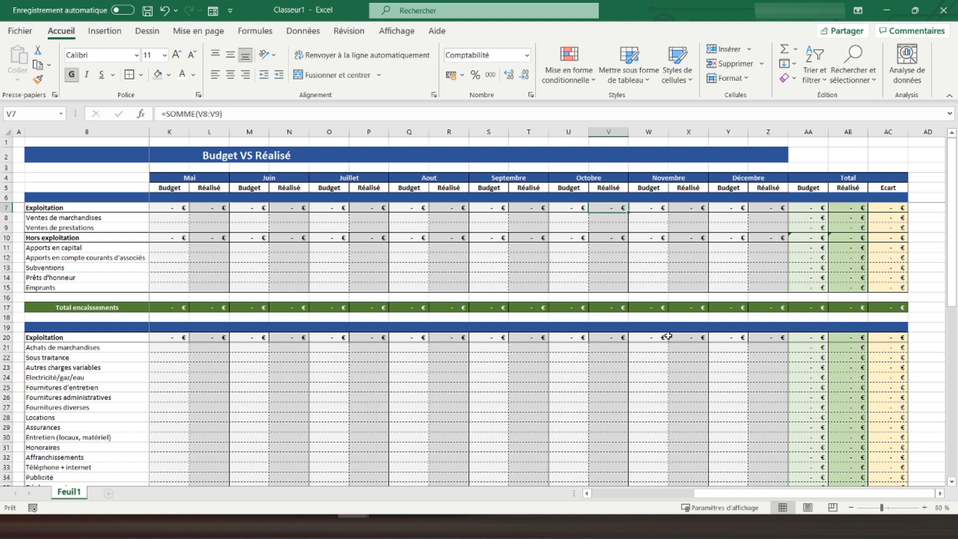
pyautogui.press('Left')
pyautogui.press('Left')
pyautogui.press('Left')
pyautogui.press('Left')
pyautogui.press('Left')
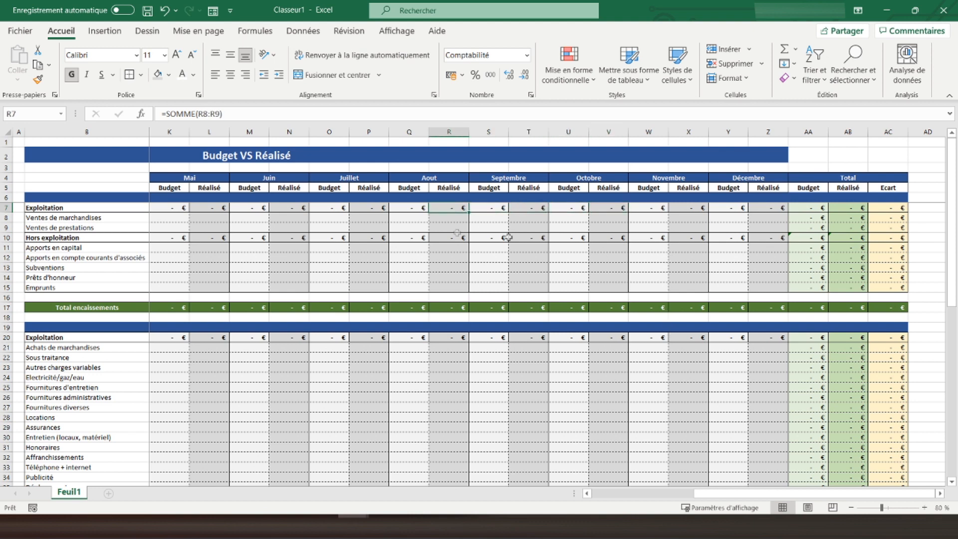
pyautogui.press('Left')
pyautogui.press('Left')
pyautogui.press('Left')
pyautogui.press('Left')
pyautogui.press('Left')
pyautogui.press('Left')
pyautogui.press('Left')
pyautogui.press('Left')
pyautogui.press('Left')
pyautogui.press('Left')
pyautogui.press('Left')
pyautogui.press('Left')
pyautogui.press('Left')
pyautogui.press('Left')
pyautogui.press('Left')
pyautogui.press('Left')
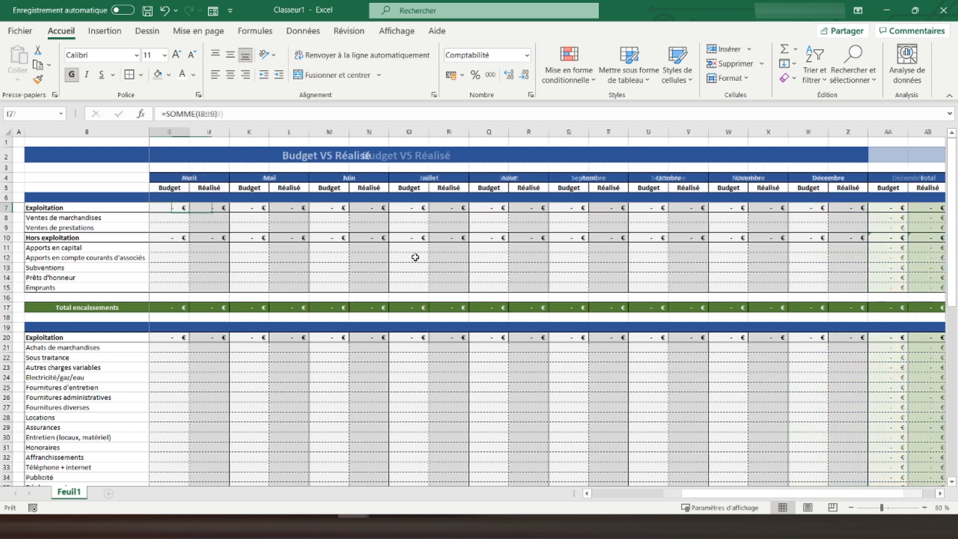
pyautogui.click(177, 235)
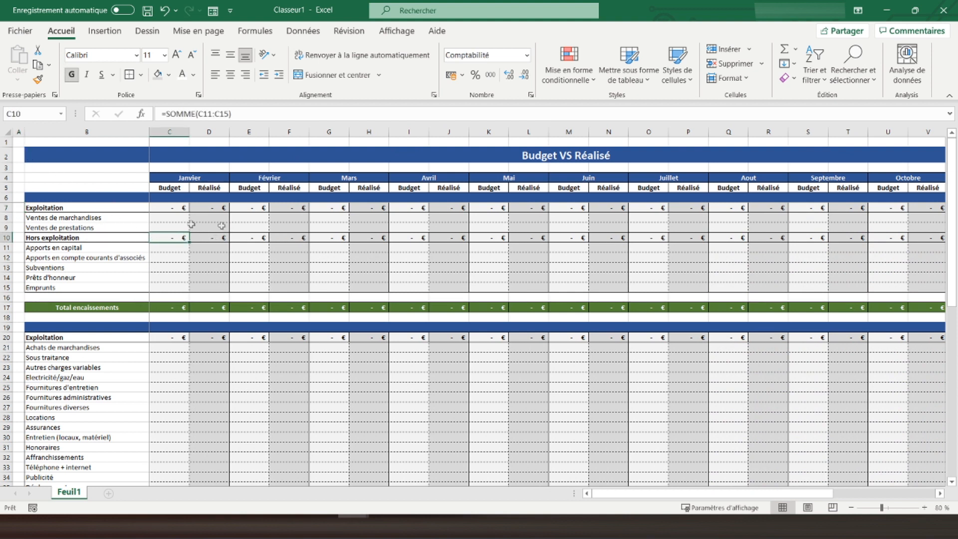
pyautogui.click(21, 142)
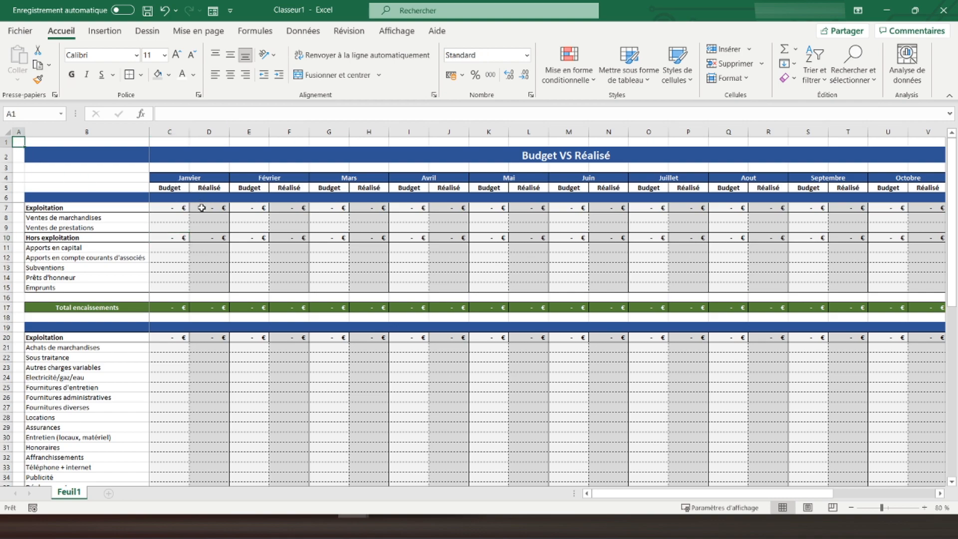
pyautogui.scroll(-11, 202, 207)
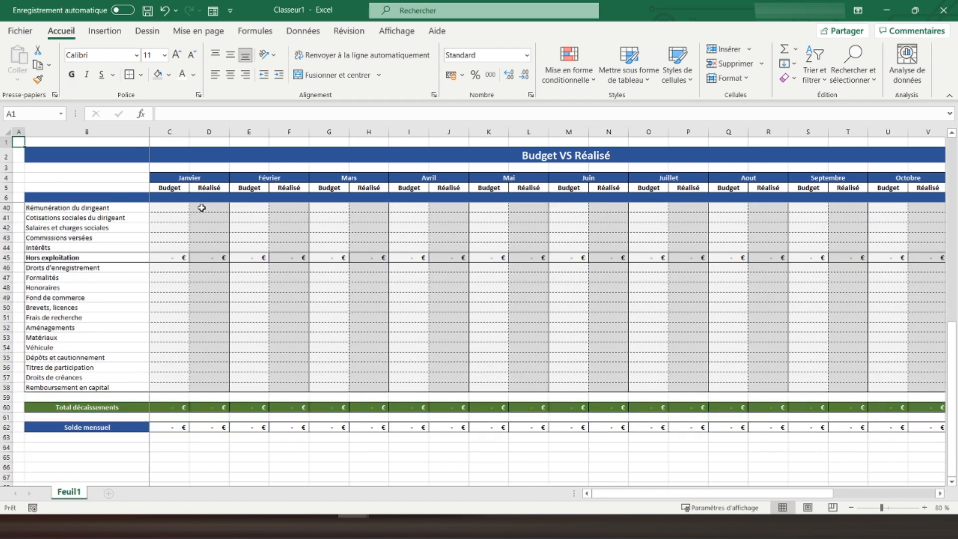
pyautogui.scroll(11, 201, 208)
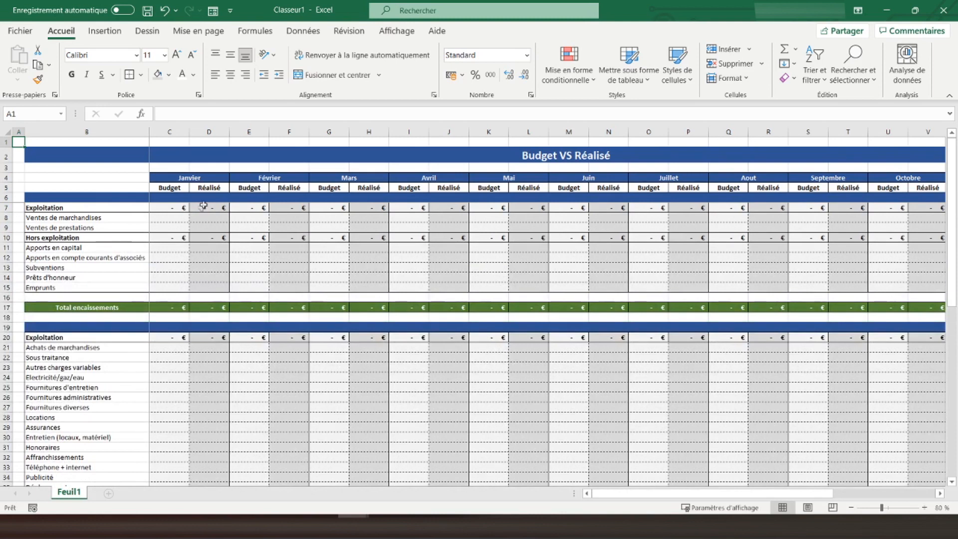
# Hide the worksheet gridlines and set the zoom to 60 %
pyautogui.click(402, 35)
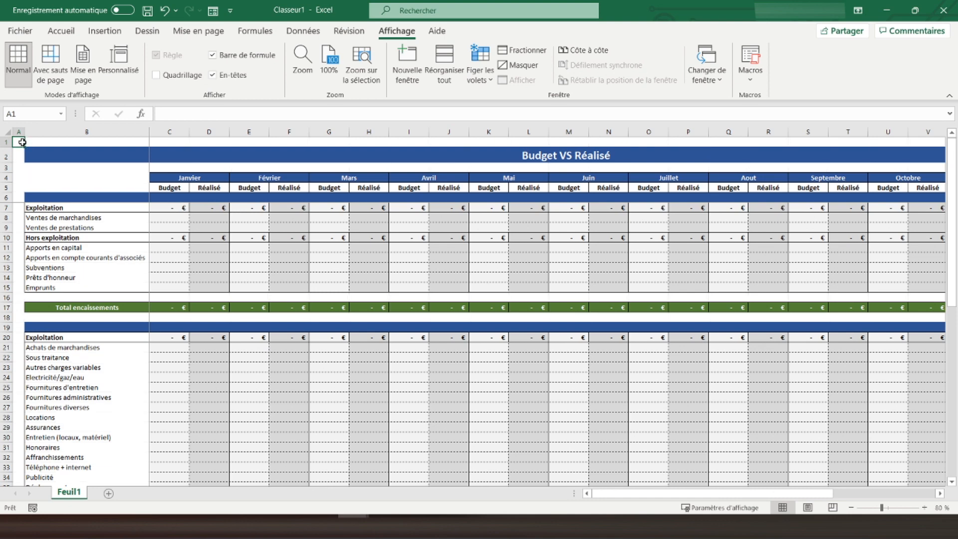
pyautogui.click(851, 508)
pyautogui.click(851, 507)
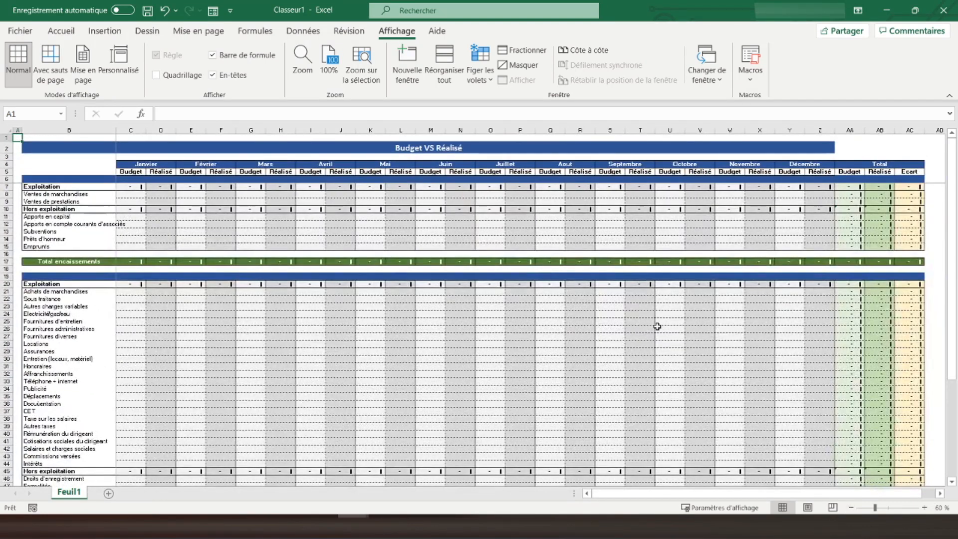
pyautogui.click(851, 508)
pyautogui.click(852, 508)
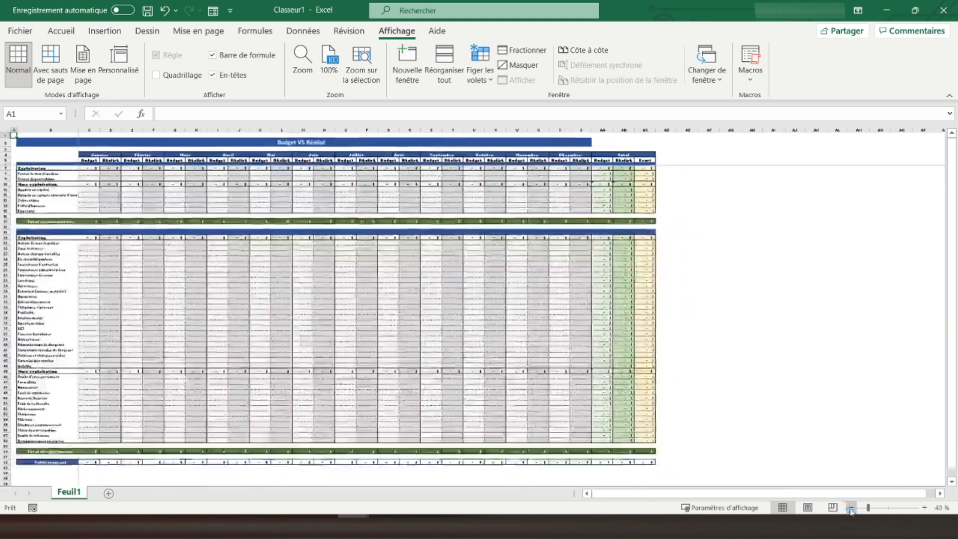
pyautogui.click(924, 507)
pyautogui.click(924, 507)
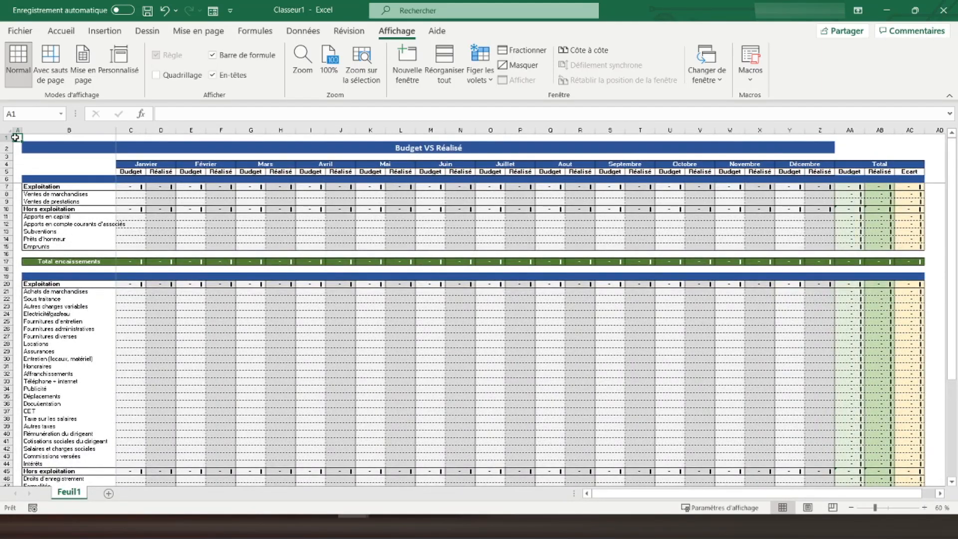
# Rename the sheet Feuil1 as "Trésorerie"
pyautogui.doubleClick(77, 493)
pyautogui.write('Trésorerie')
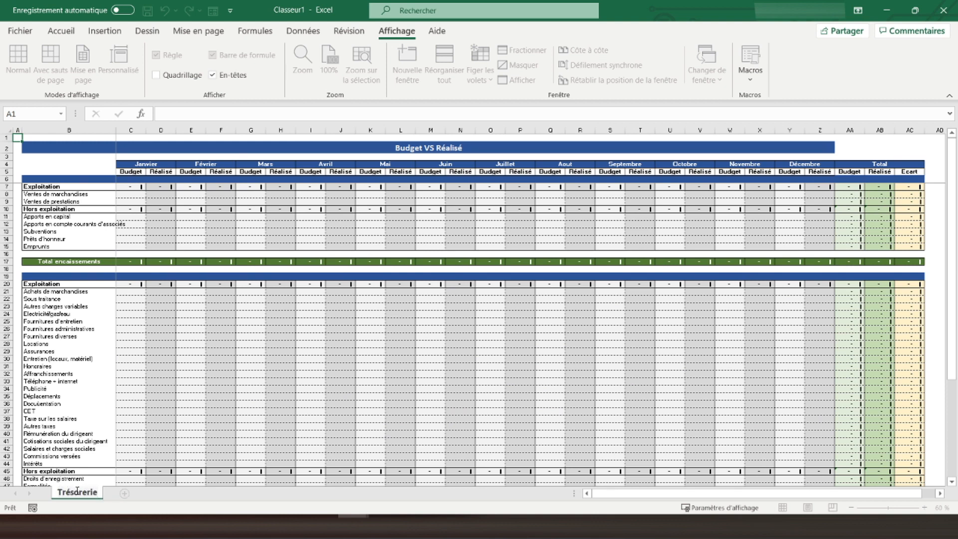
pyautogui.press('Return')
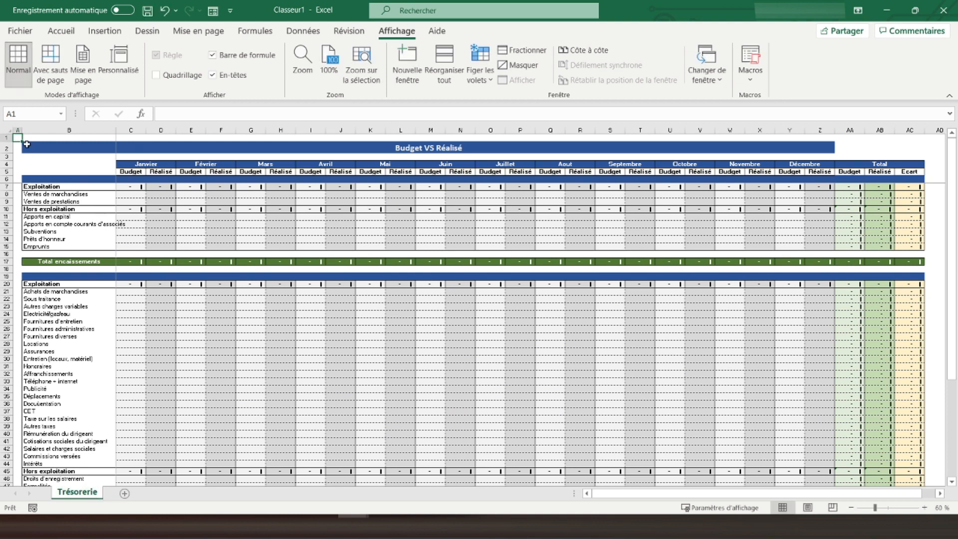